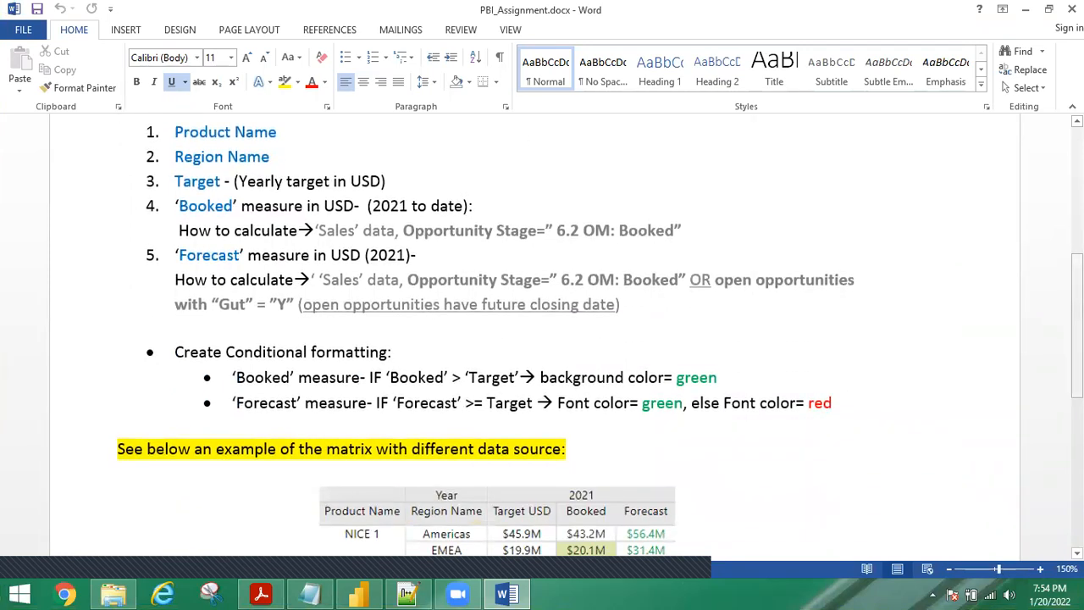
Review the two conditional formatting rules in PBI_Assignment.docx.
{"action": "scroll", "coordinate": [542, 339], "scroll_direction": "up", "scroll_amount": 3}
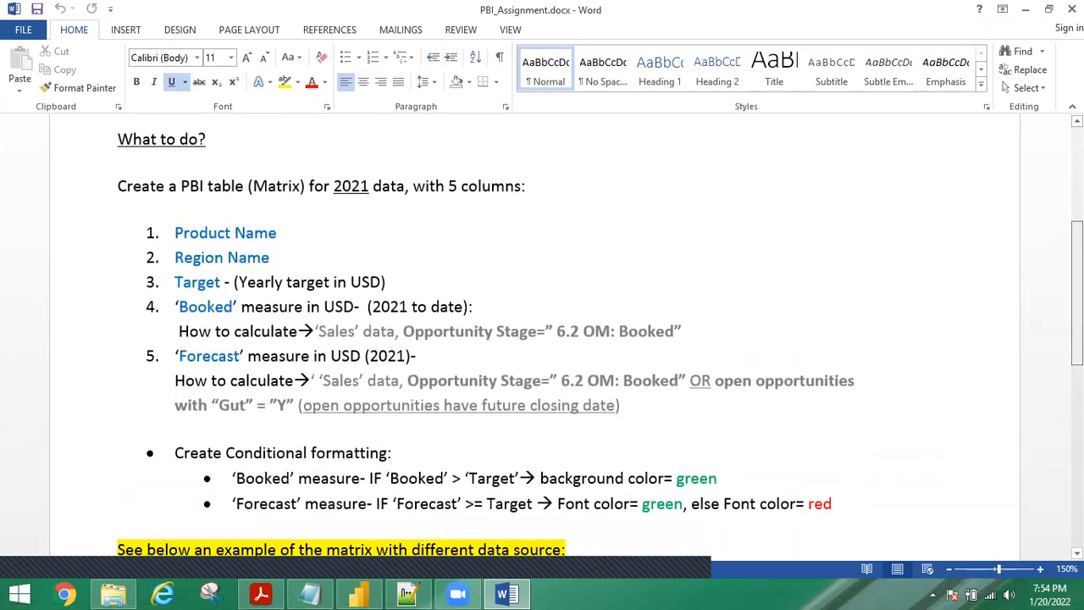
{"action": "scroll", "coordinate": [509, 277], "scroll_direction": "down", "scroll_amount": 7}
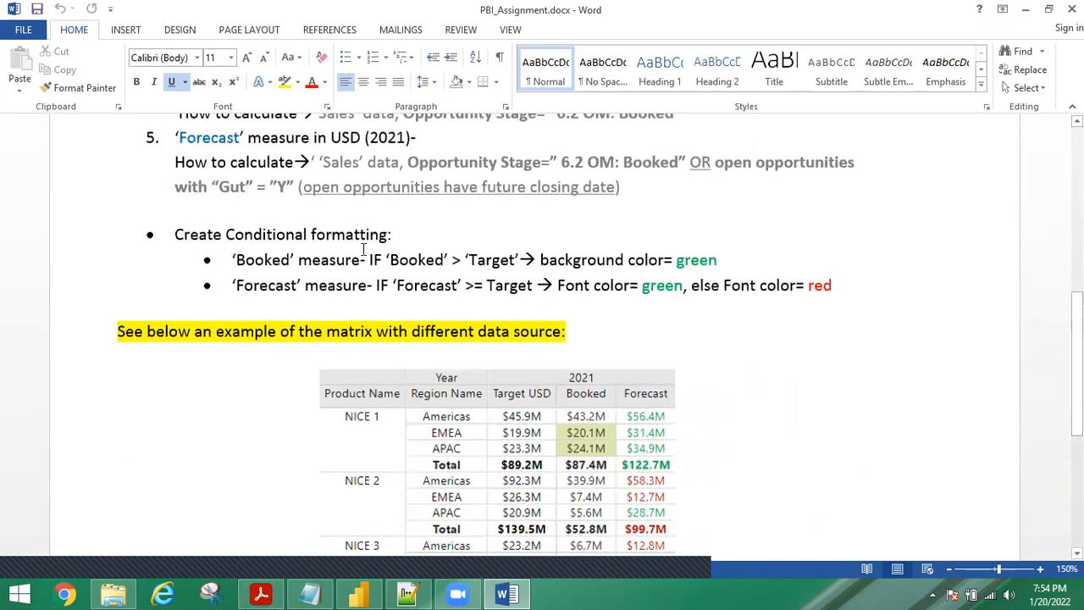
{"action": "left_click_drag", "start_coordinate": [363, 253], "coordinate": [838, 292]}
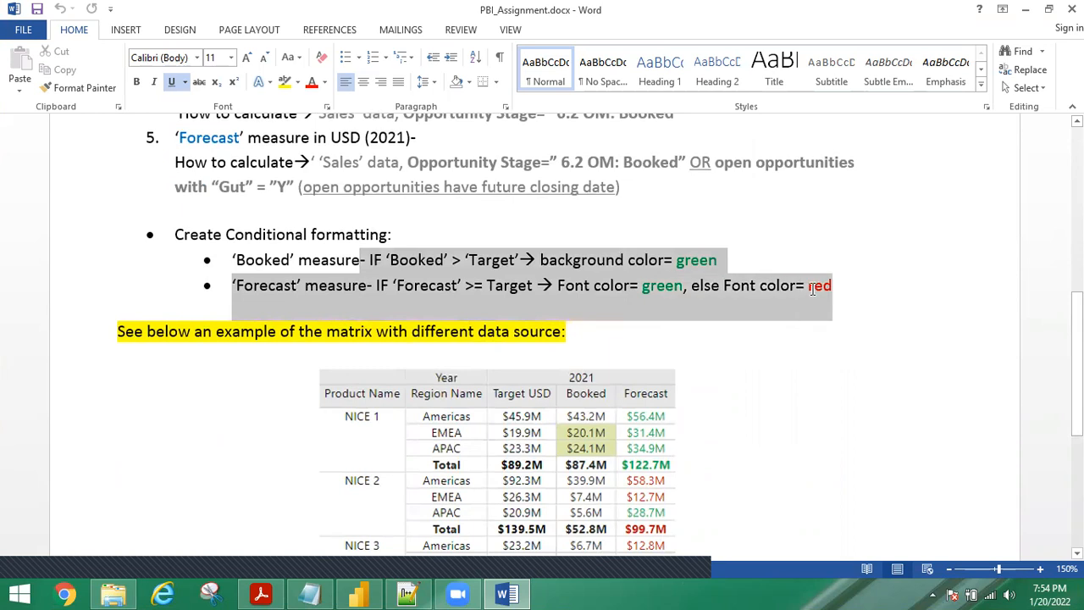
{"action": "left_click", "coordinate": [811, 285]}
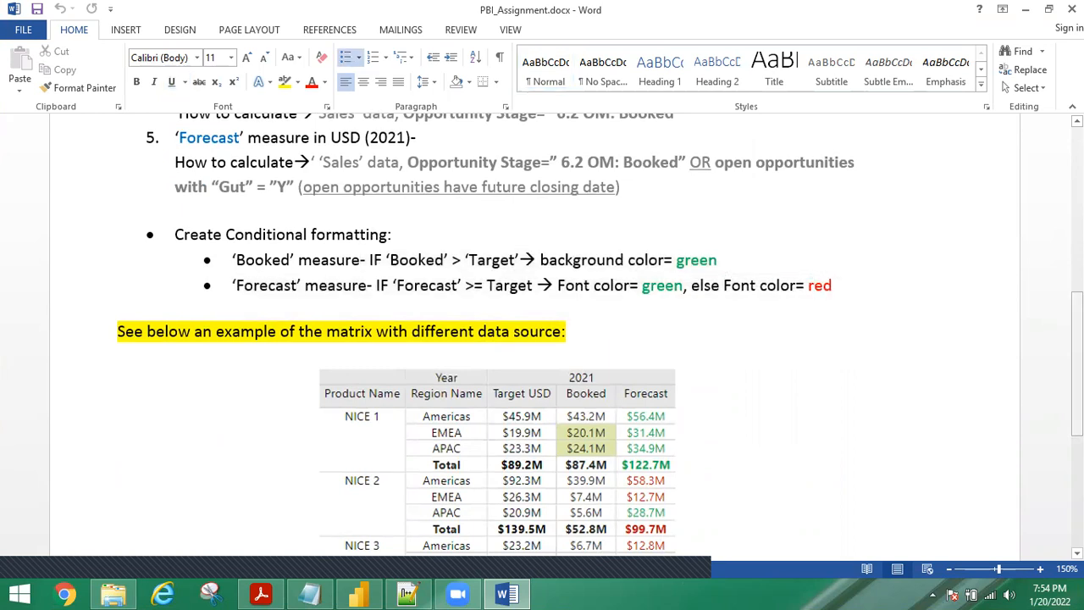
Open PBI_Relationship.docx from the P12 folder.
{"action": "scroll", "coordinate": [542, 338], "scroll_direction": "down", "scroll_amount": 10}
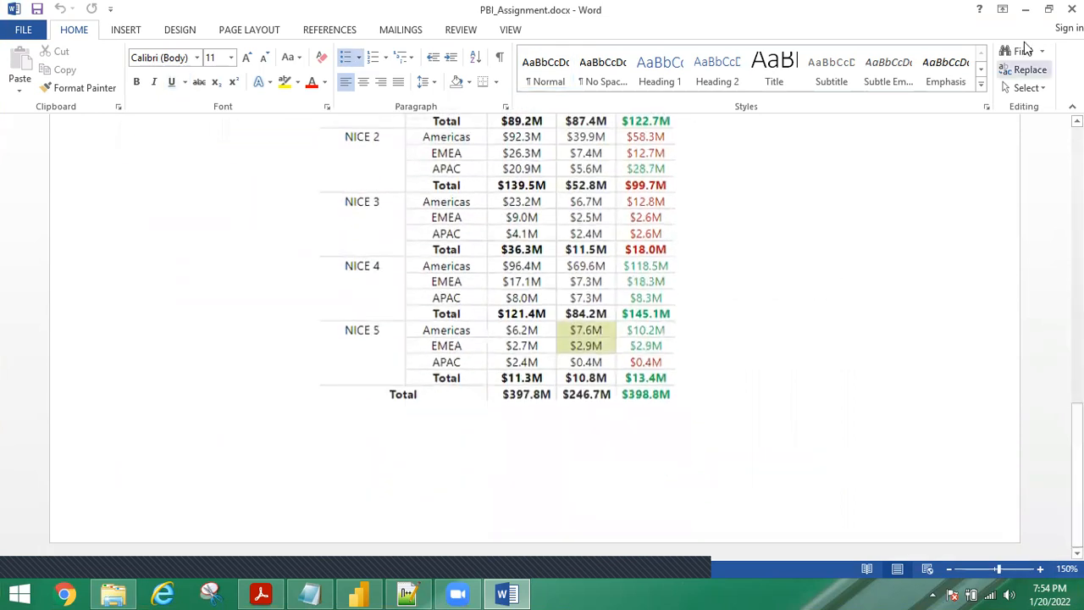
{"action": "left_click", "coordinate": [115, 592]}
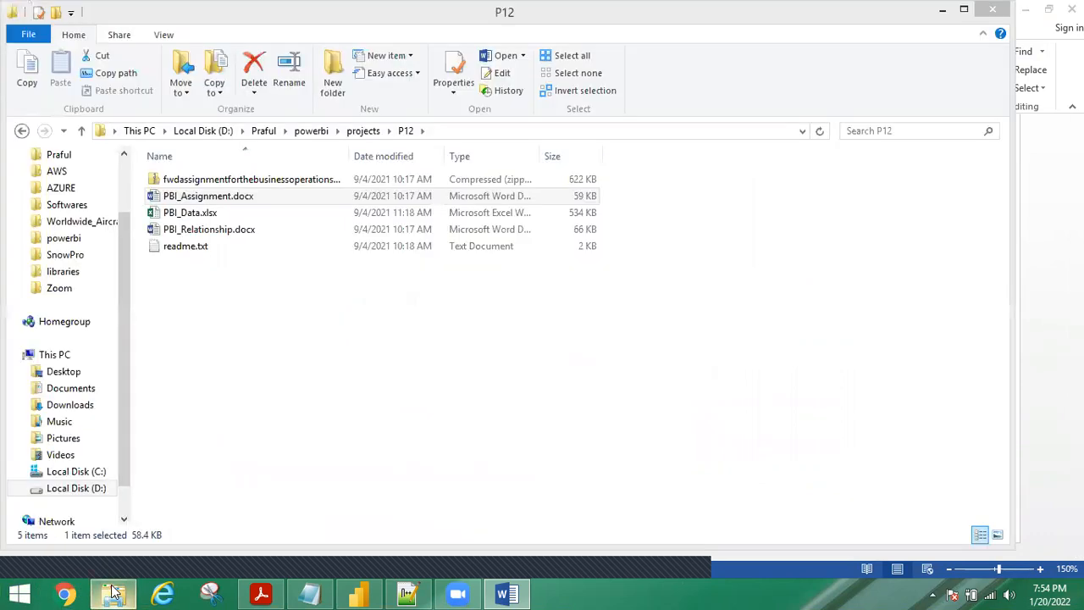
{"action": "double_click", "coordinate": [214, 233]}
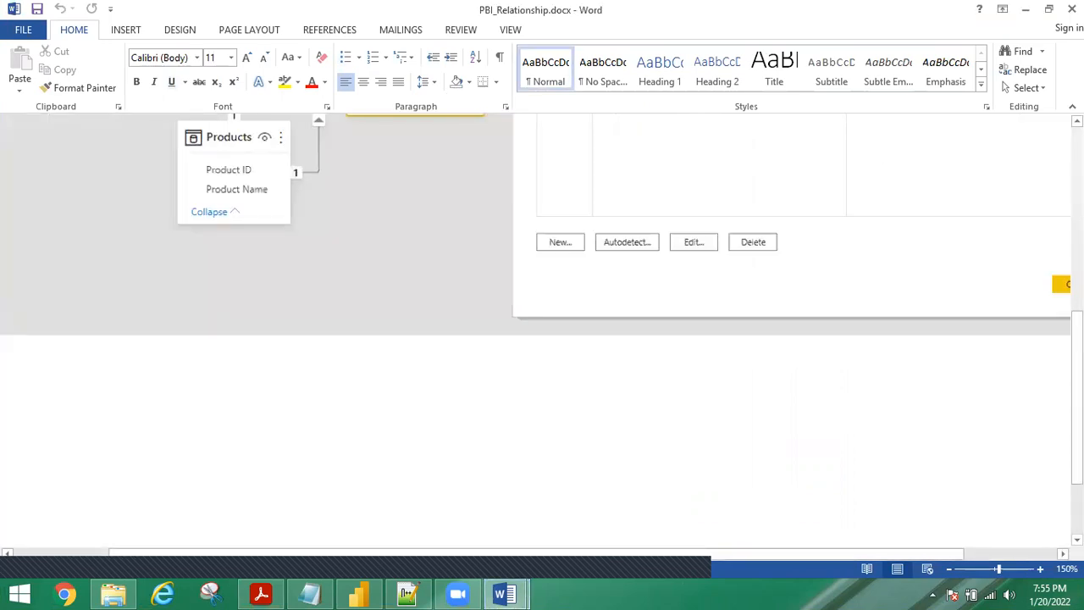
Show the full Regions–Targets–Sales–Products diagram, then bring back the P12 folder.
{"action": "left_click_drag", "start_coordinate": [1077, 396], "coordinate": [1077, 211]}
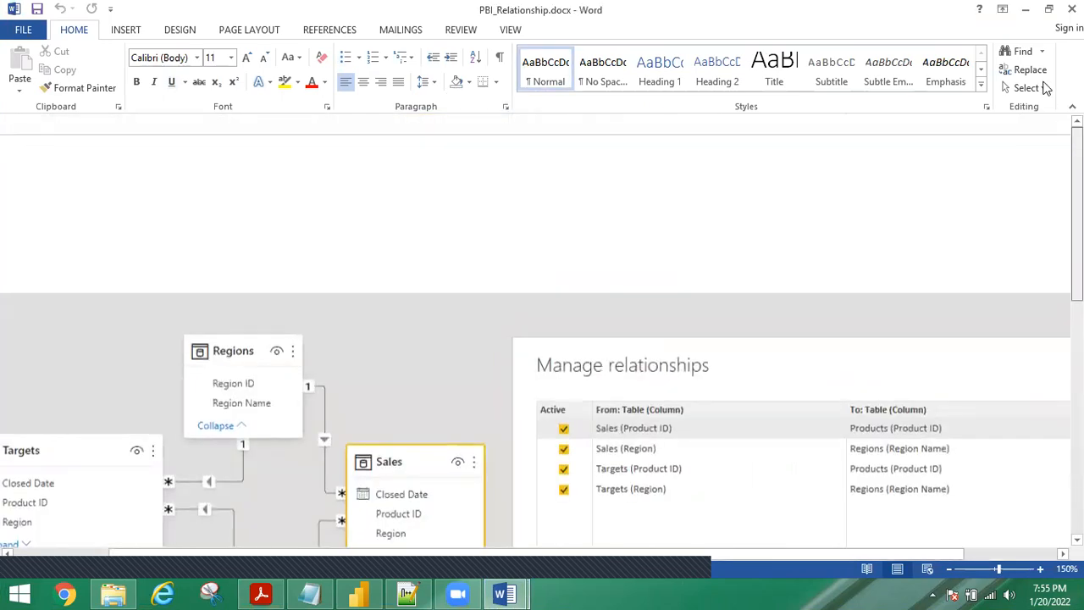
{"action": "scroll", "coordinate": [542, 339], "scroll_direction": "down", "scroll_amount": 3}
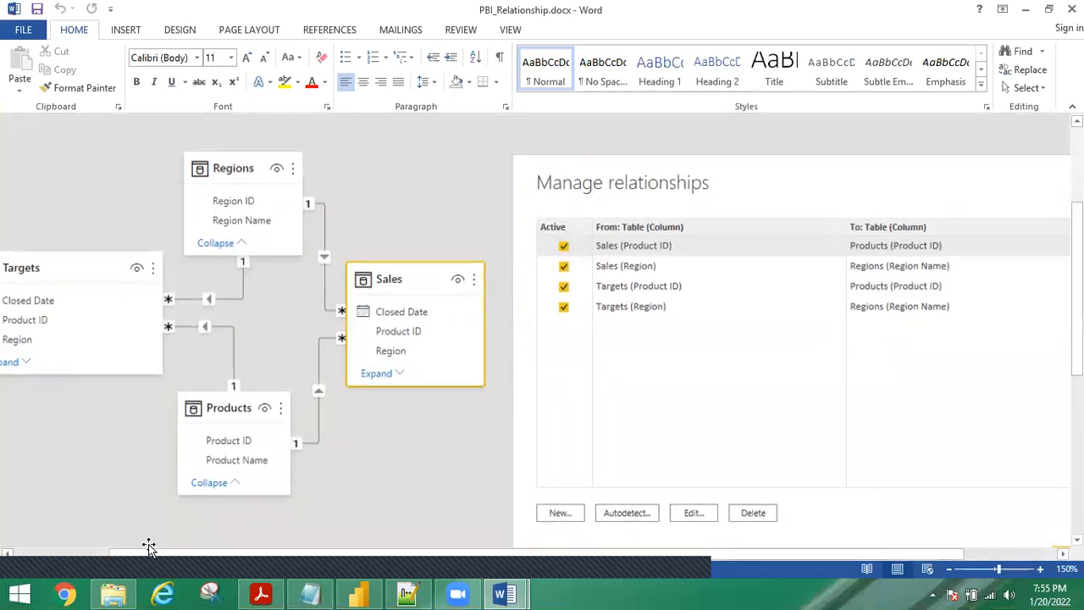
{"action": "left_click_drag", "start_coordinate": [143, 555], "coordinate": [75, 549]}
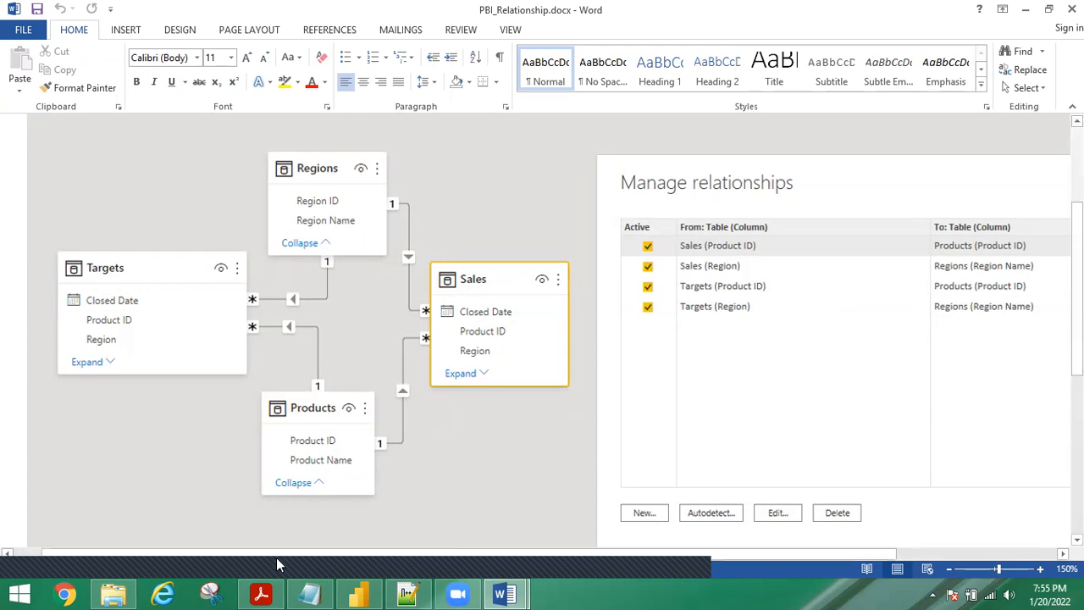
{"action": "left_click", "coordinate": [105, 593]}
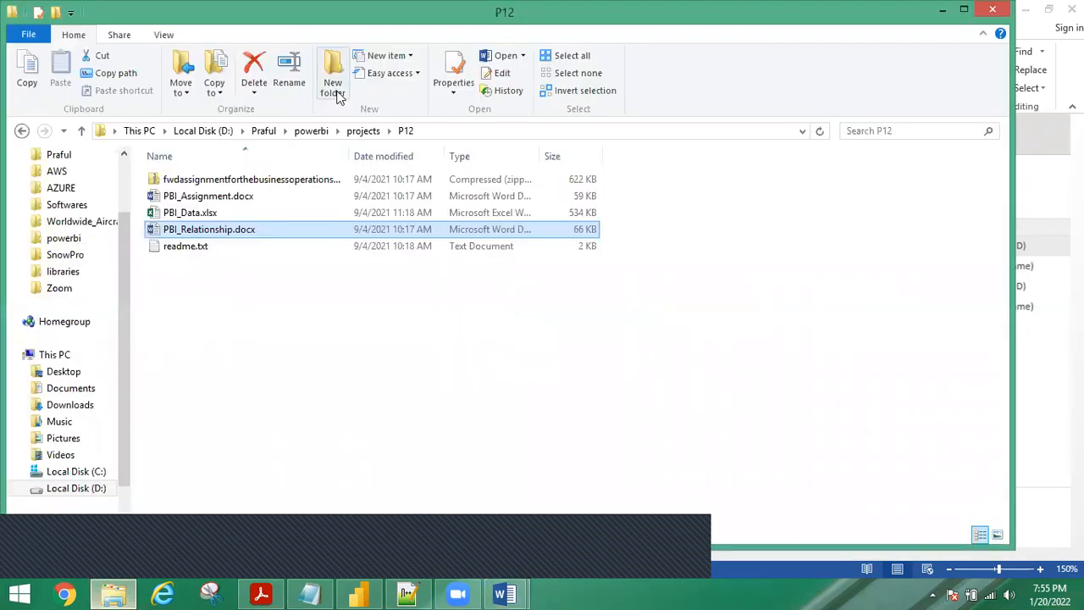
Open PBI_Data.xlsx from the P12 folder in Excel.
{"action": "double_click", "coordinate": [195, 213]}
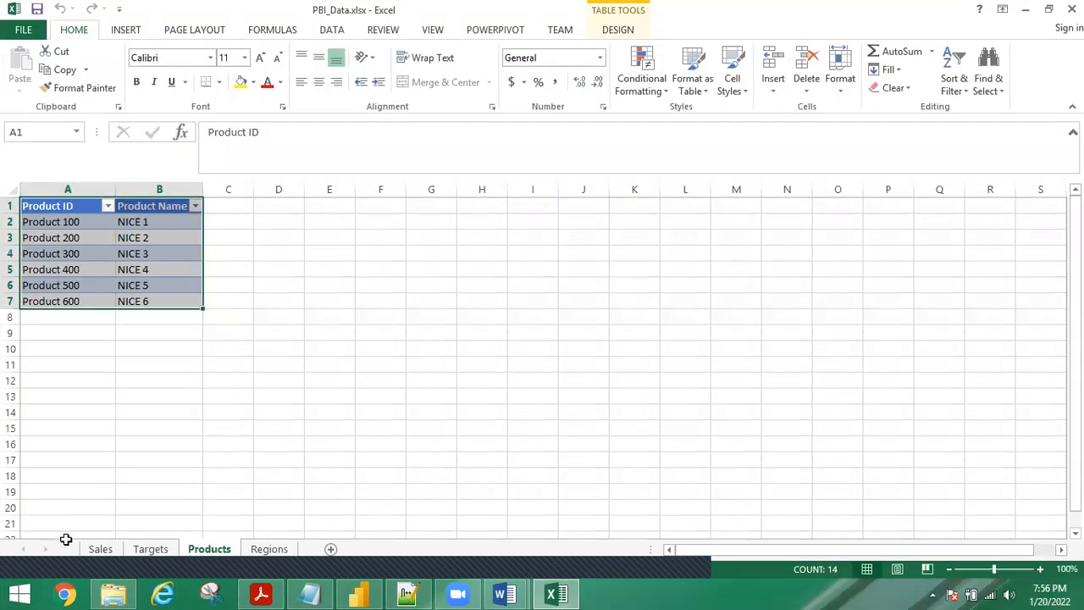
Look through the Sales, Targets, Products and Regions sheets, then return to the Word assignment.
{"action": "left_click", "coordinate": [96, 552]}
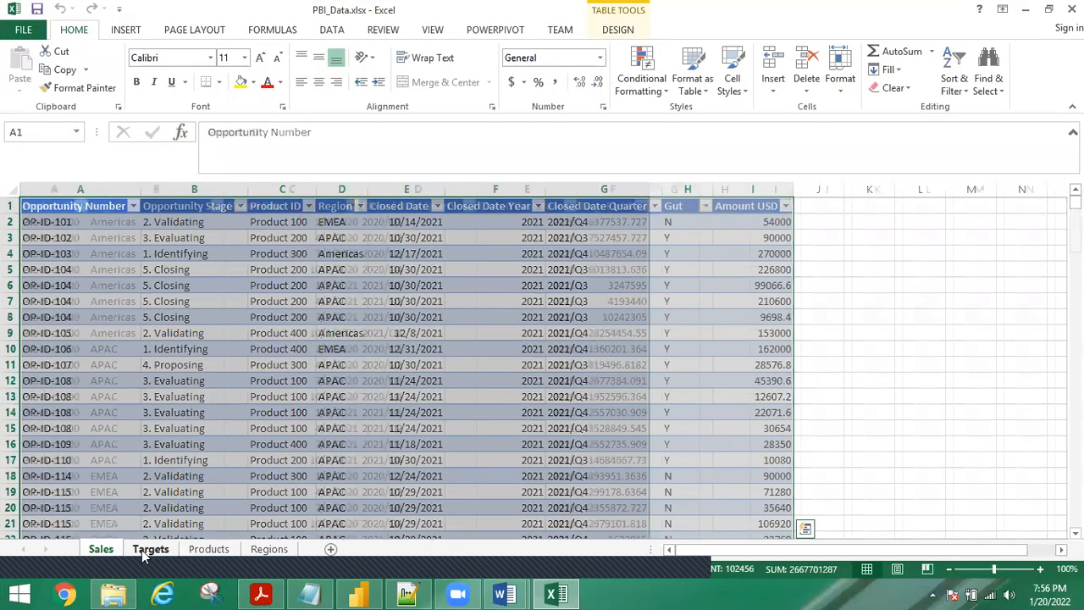
{"action": "left_click", "coordinate": [144, 549]}
{"action": "left_click", "coordinate": [208, 550]}
{"action": "left_click", "coordinate": [264, 550]}
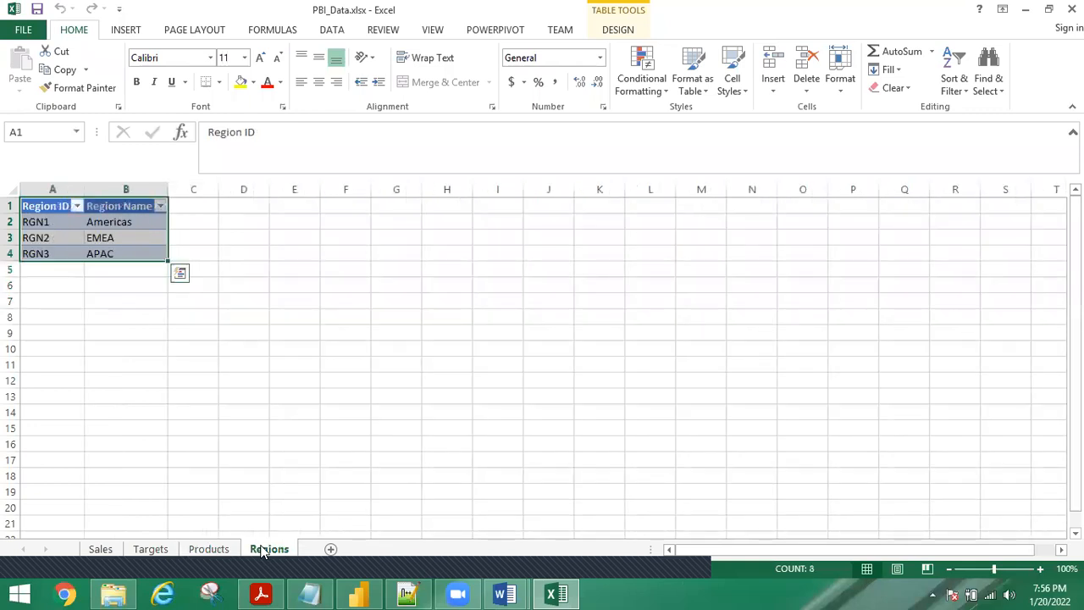
{"action": "left_click", "coordinate": [207, 552]}
{"action": "left_click", "coordinate": [155, 550]}
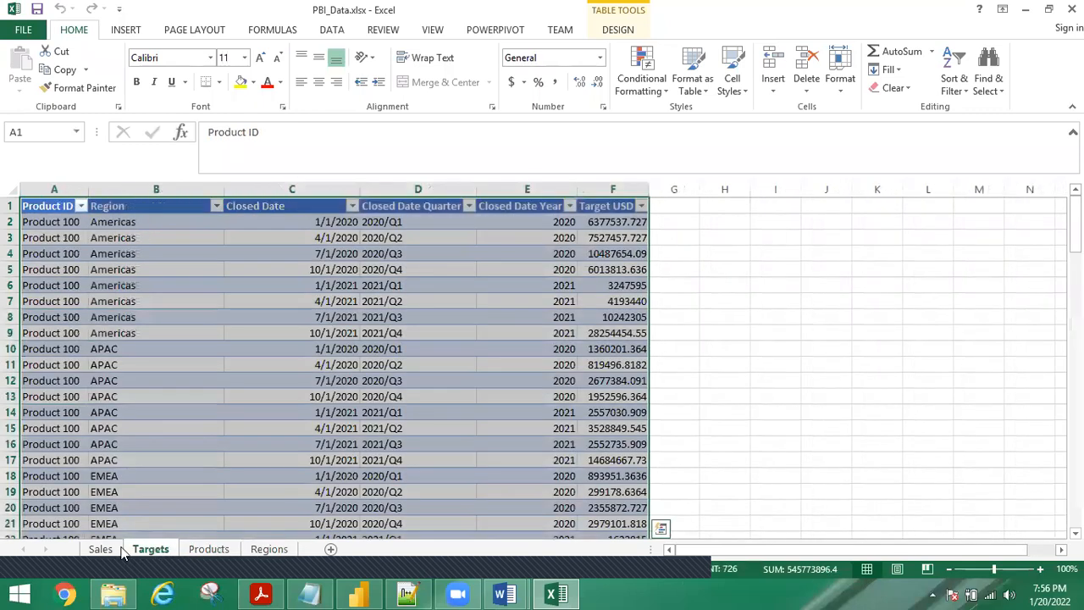
{"action": "left_click", "coordinate": [100, 550]}
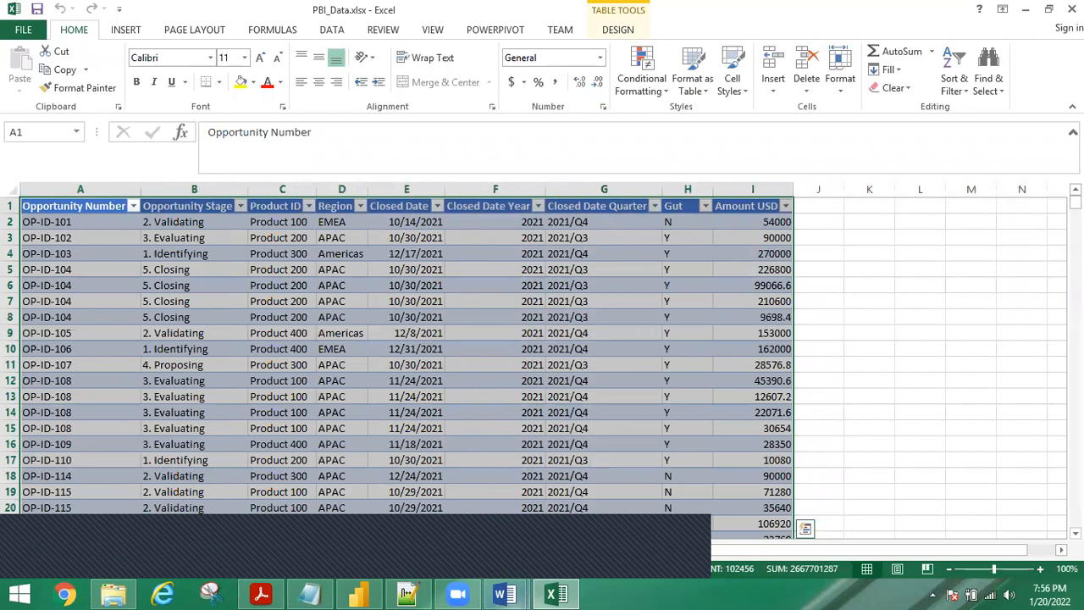
{"action": "key", "text": "alt+Tab"}
{"action": "scroll", "coordinate": [535, 339], "scroll_direction": "up", "scroll_amount": 4}
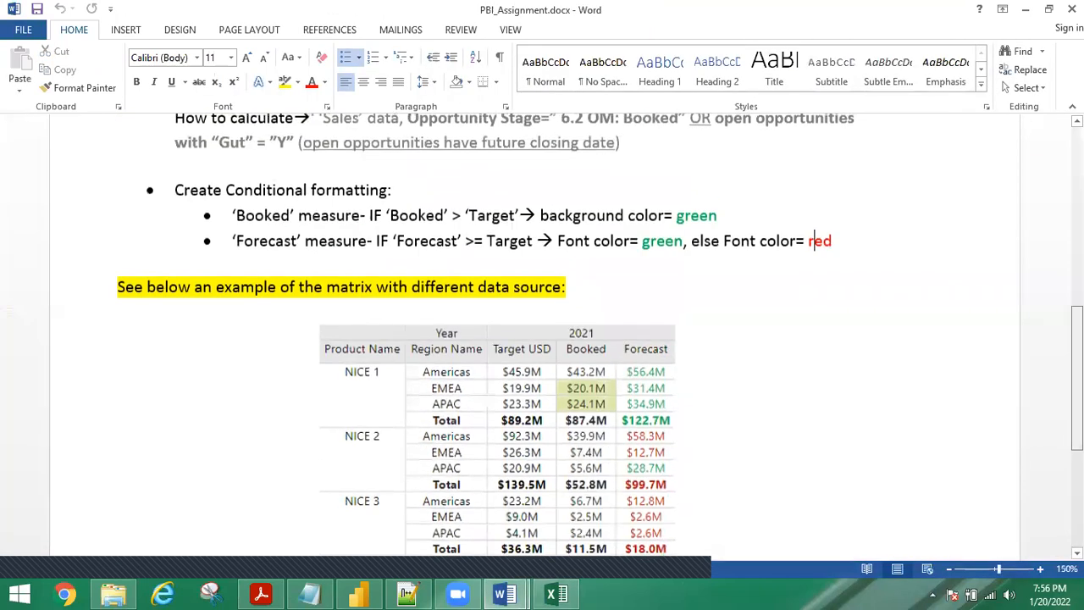
Look further down the example matrix, then switch to the untitled Power BI Desktop report.
{"action": "scroll", "coordinate": [535, 339], "scroll_direction": "down", "scroll_amount": 1}
{"action": "scroll", "coordinate": [568, 338], "scroll_direction": "down", "scroll_amount": 1}
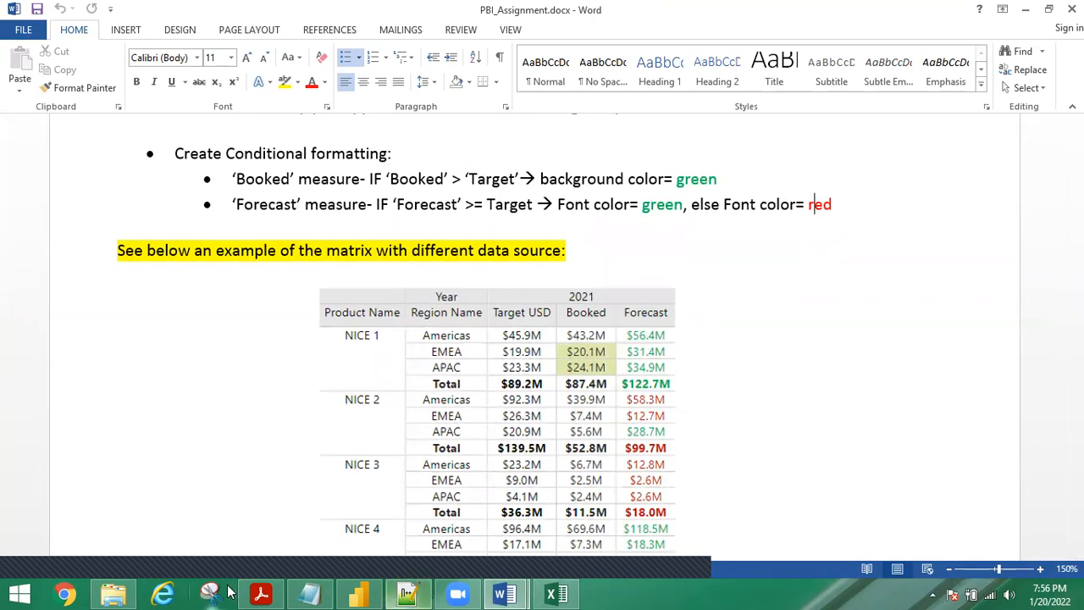
{"action": "left_click", "coordinate": [362, 593]}
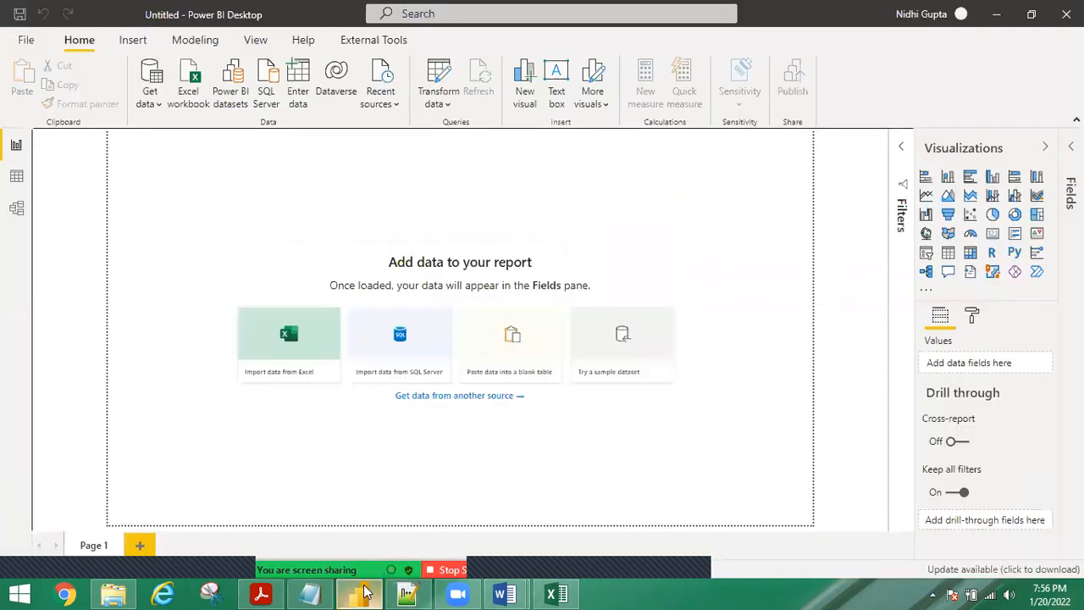
Bring PBI_Relationship.docx back to the front in Word.
{"action": "left_click", "coordinate": [505, 593]}
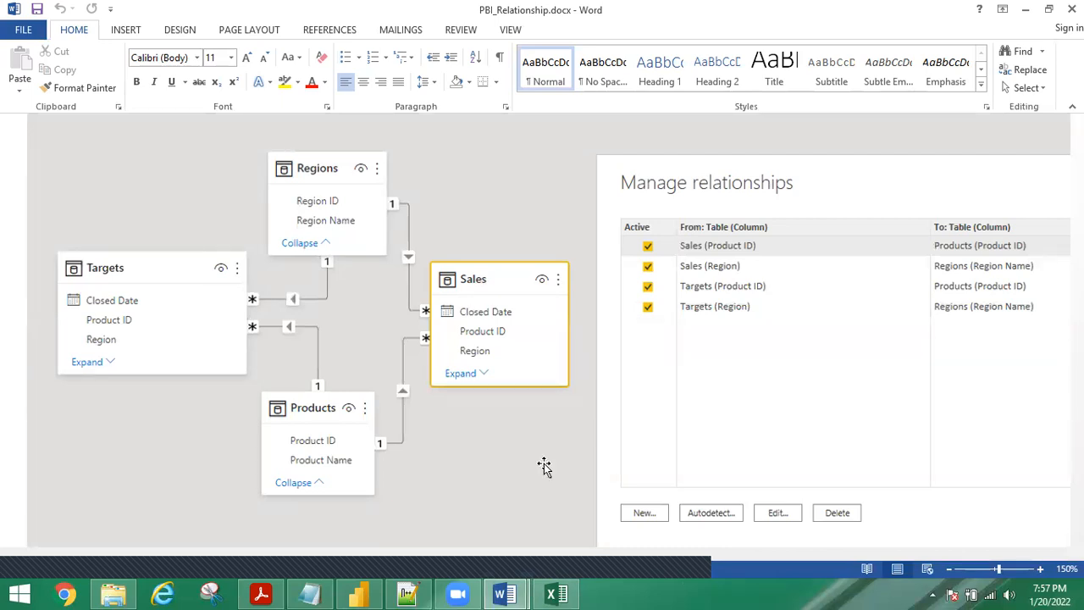
Review the PBI_Assignment matrix through NICE 5, then switch to PBI_Data's Sales sheet.
{"action": "left_click", "coordinate": [454, 511]}
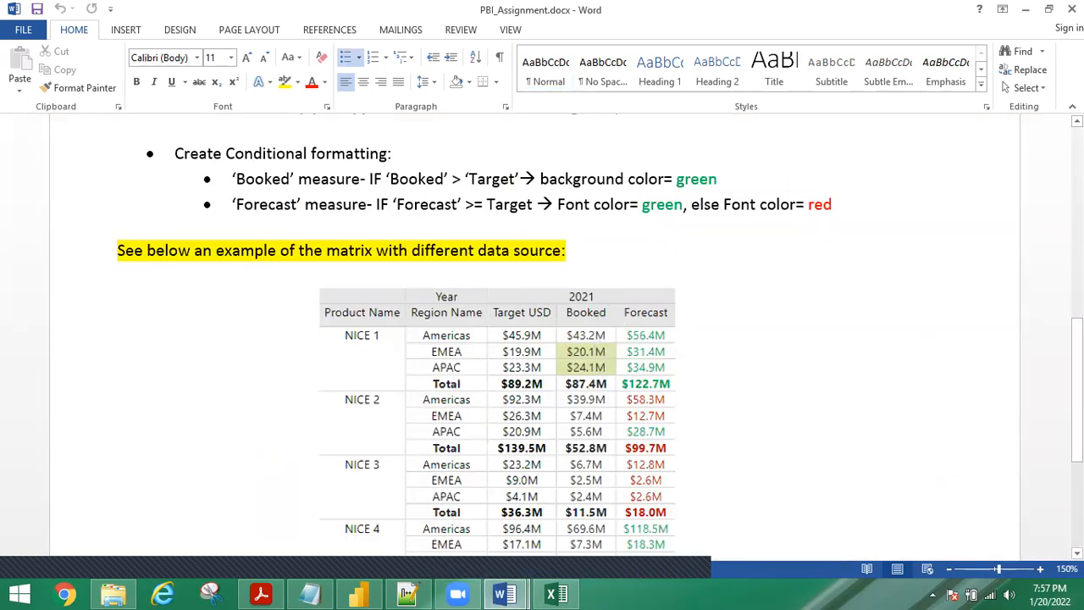
{"action": "scroll", "coordinate": [534, 339], "scroll_direction": "down", "scroll_amount": 2}
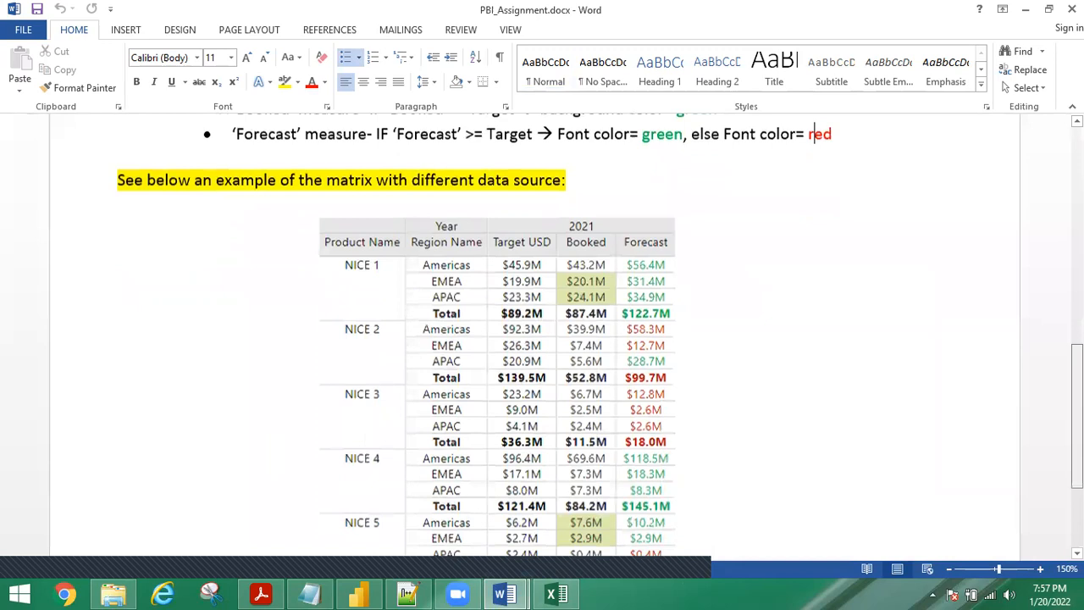
{"action": "left_click_drag", "start_coordinate": [1081, 415], "coordinate": [1081, 418]}
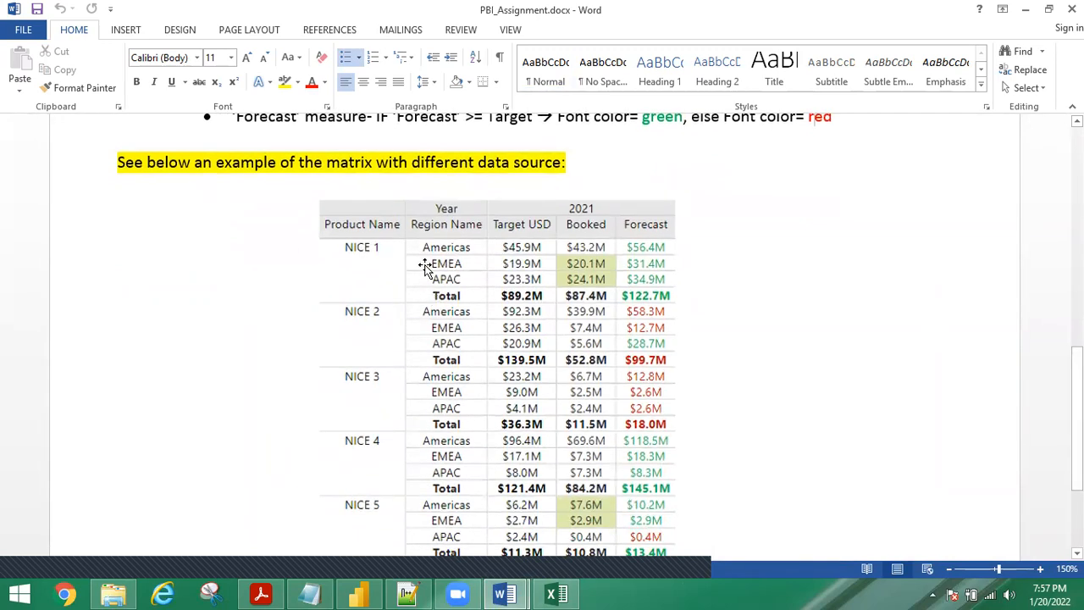
{"action": "left_click", "coordinate": [556, 593]}
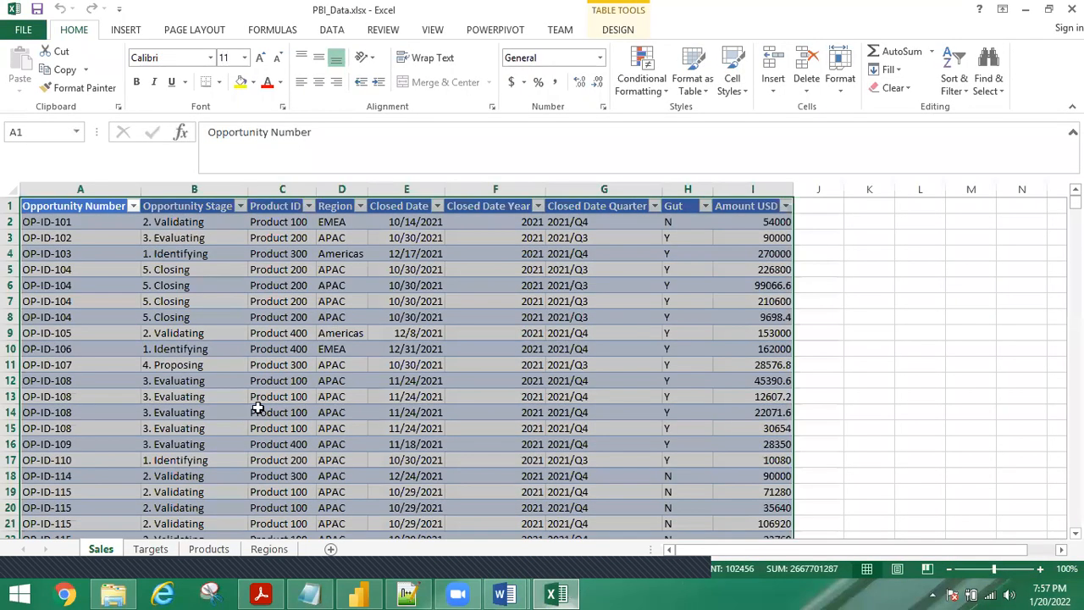
Check the Products and Regions sheets and compare them against PBI_Assignment.docx.
{"action": "left_click", "coordinate": [208, 548]}
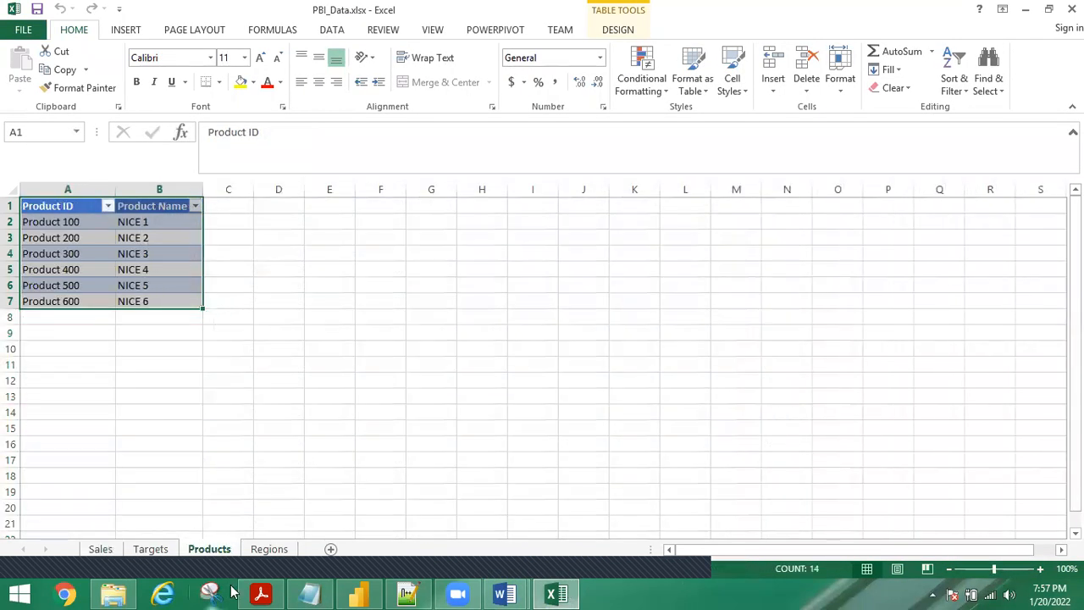
{"action": "left_click", "coordinate": [268, 549]}
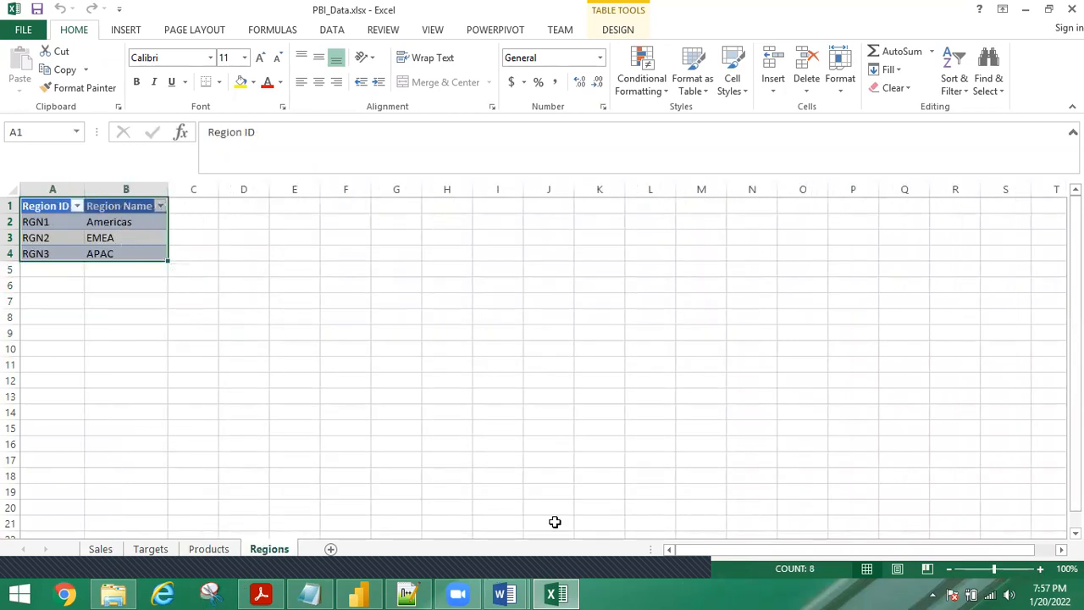
{"action": "left_click", "coordinate": [501, 591]}
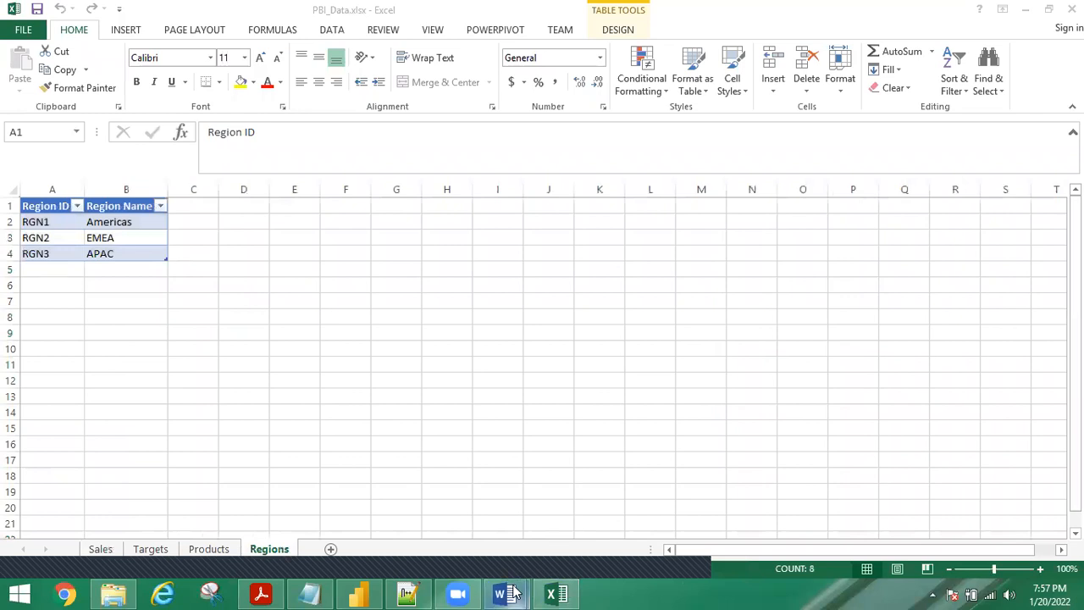
{"action": "left_click", "coordinate": [474, 503]}
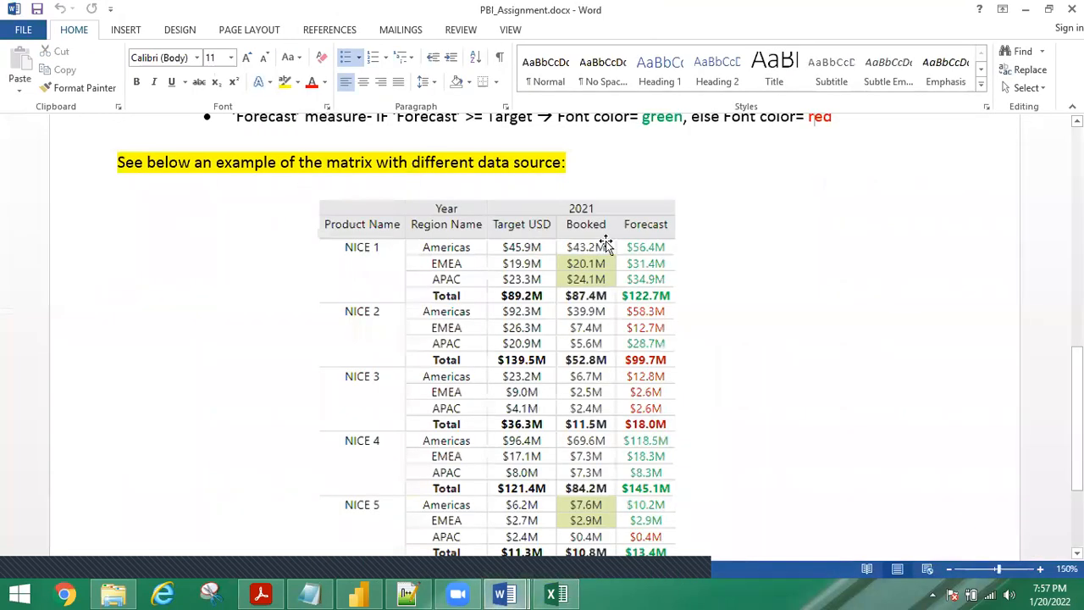
{"action": "left_click", "coordinate": [547, 593]}
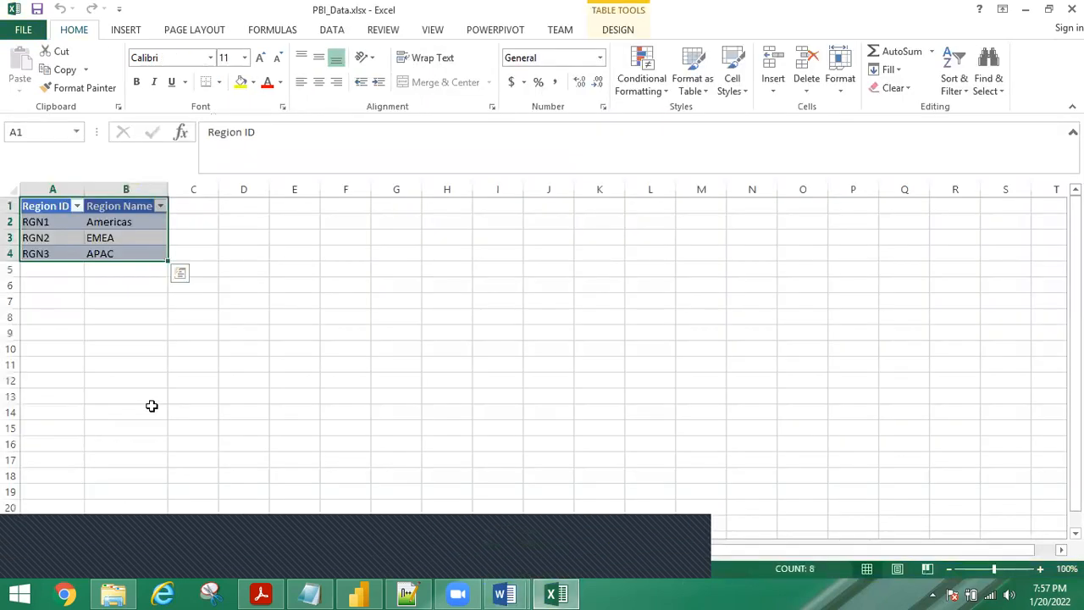
Recheck the Sales and Targets sheets, then bring File Explorer to the front.
{"action": "left_click", "coordinate": [101, 549]}
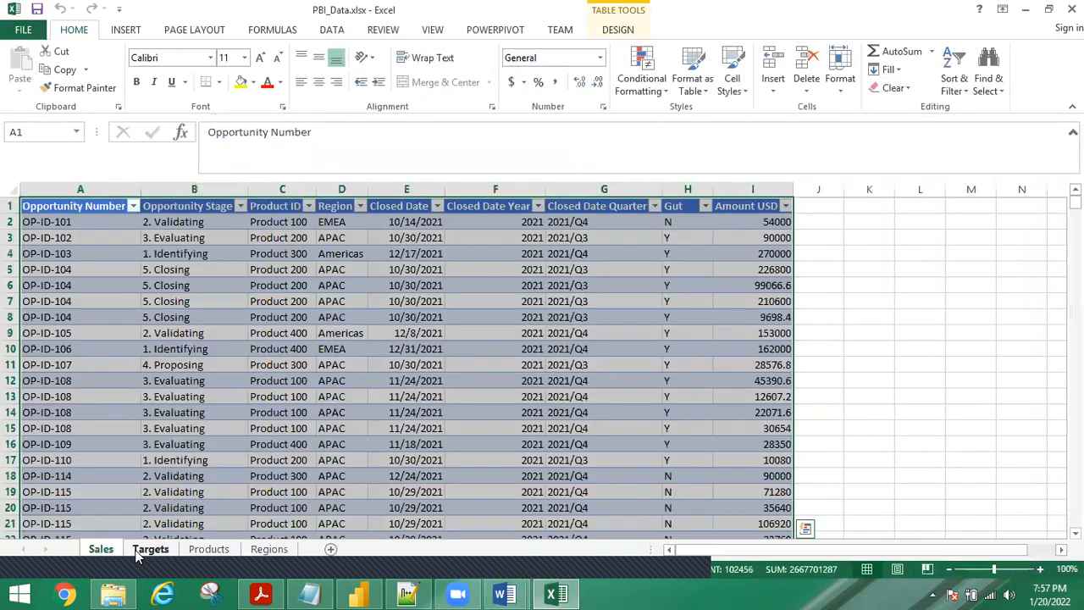
{"action": "left_click", "coordinate": [137, 551]}
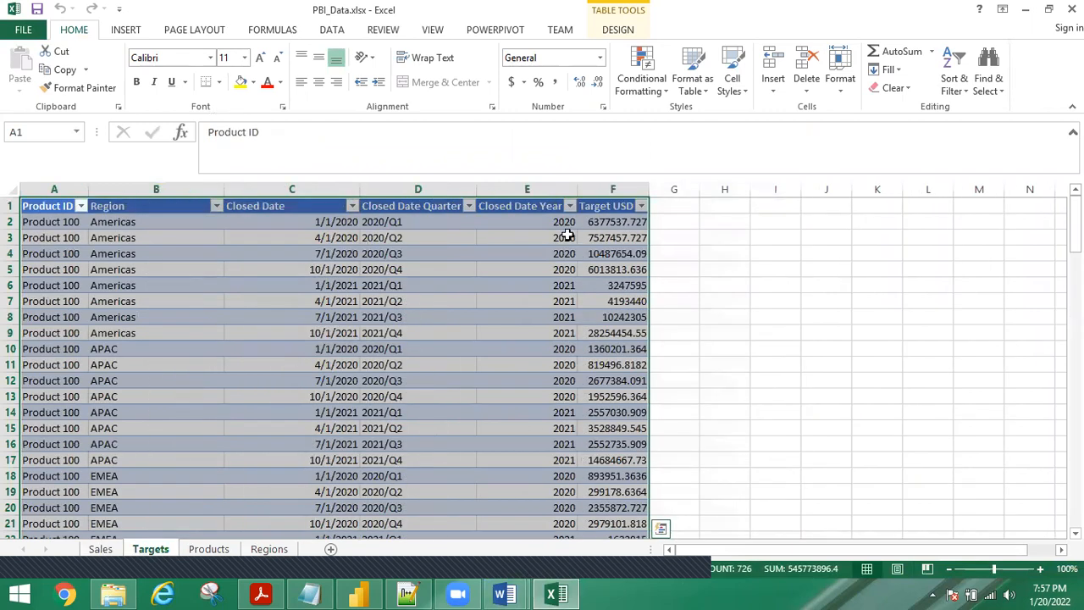
{"action": "left_click", "coordinate": [101, 549]}
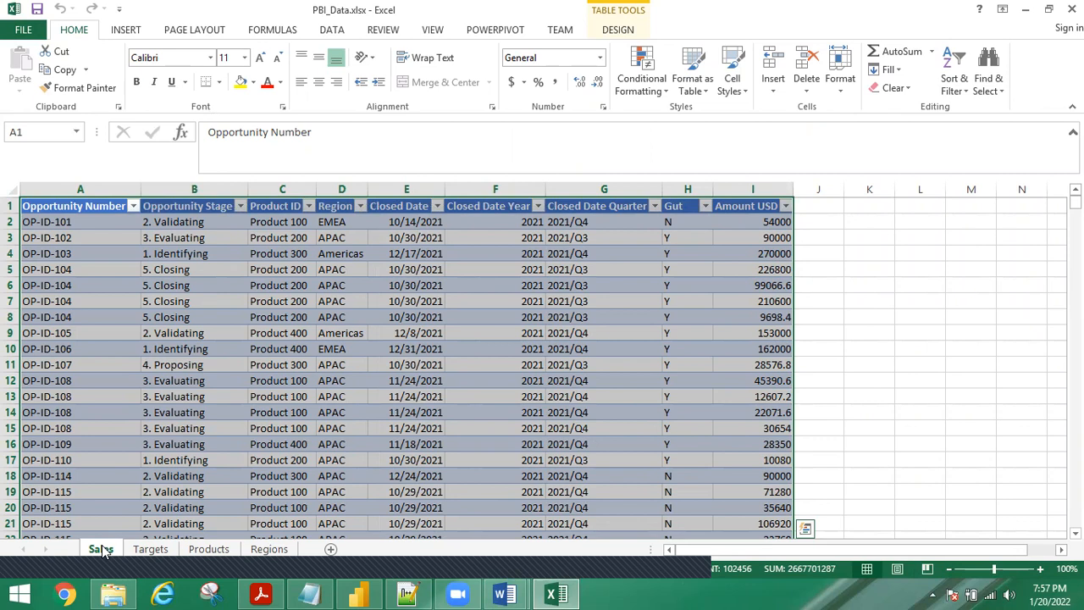
{"action": "left_click", "coordinate": [113, 592]}
Go to projects\new\Test Assignment, widen the Name column, and open Assignment Description.docx.
{"action": "left_click", "coordinate": [363, 130]}
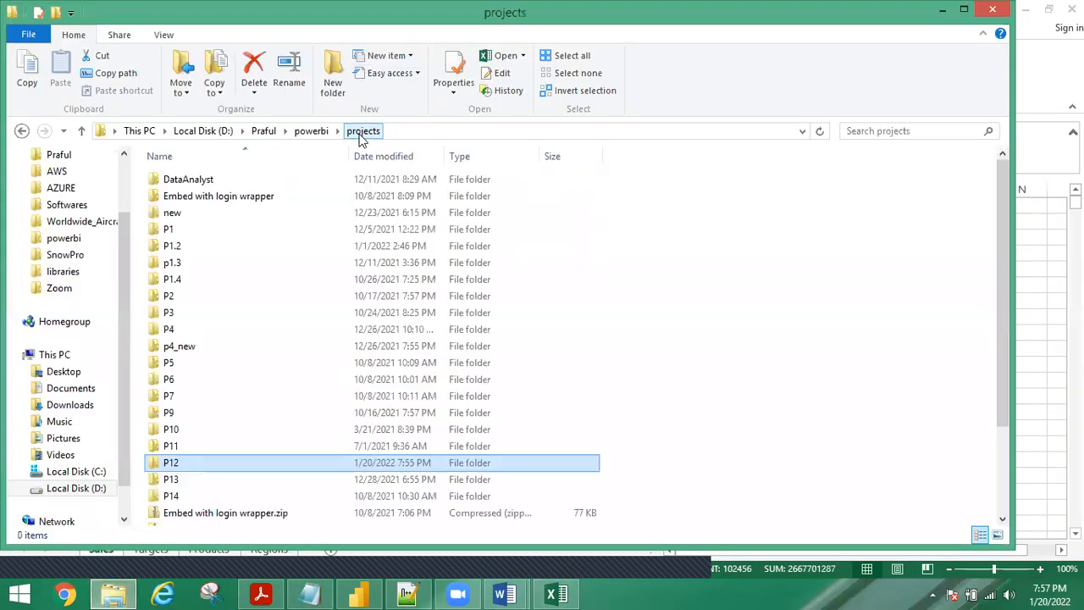
{"action": "left_click", "coordinate": [187, 214]}
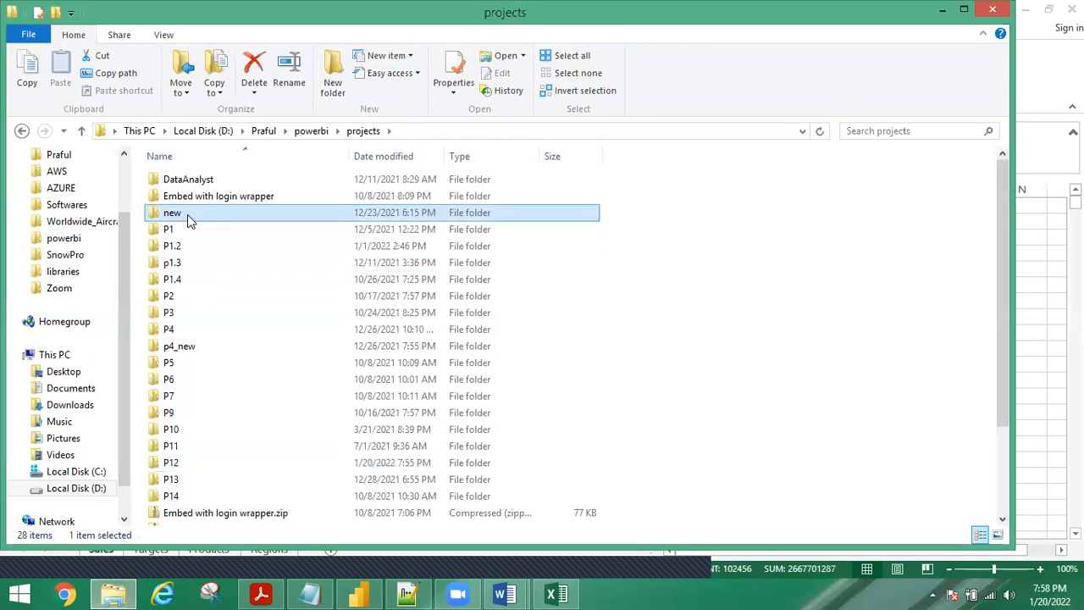
{"action": "double_click", "coordinate": [187, 214]}
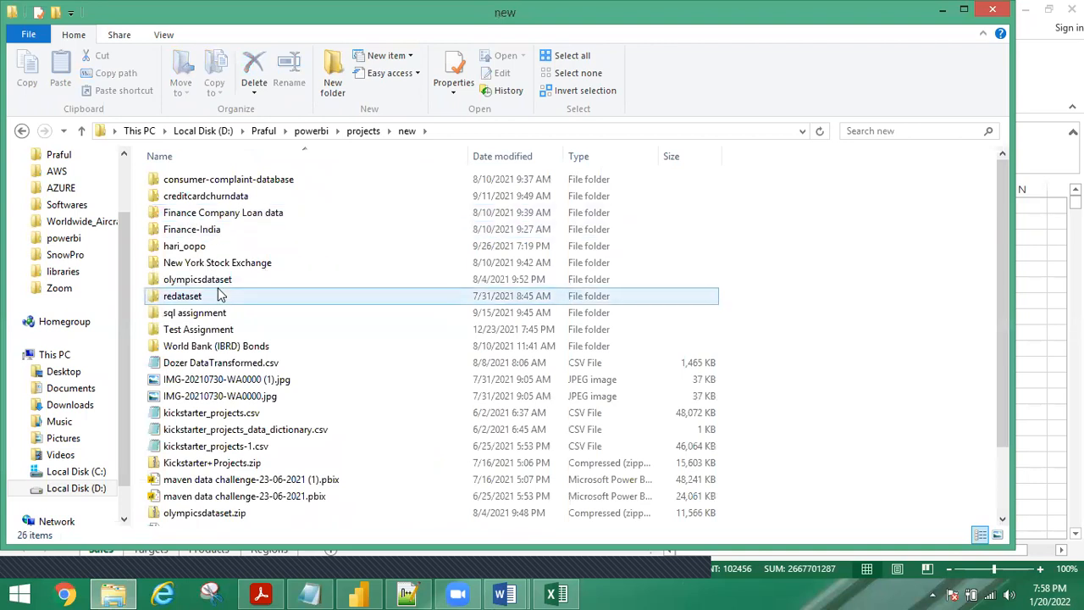
{"action": "double_click", "coordinate": [214, 330]}
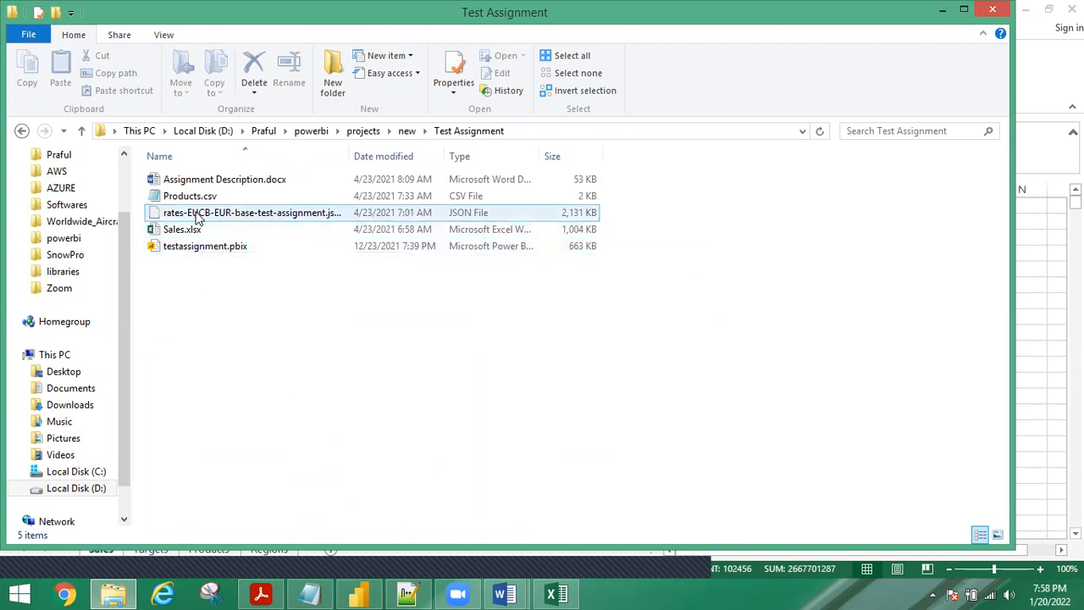
{"action": "double_click", "coordinate": [348, 149]}
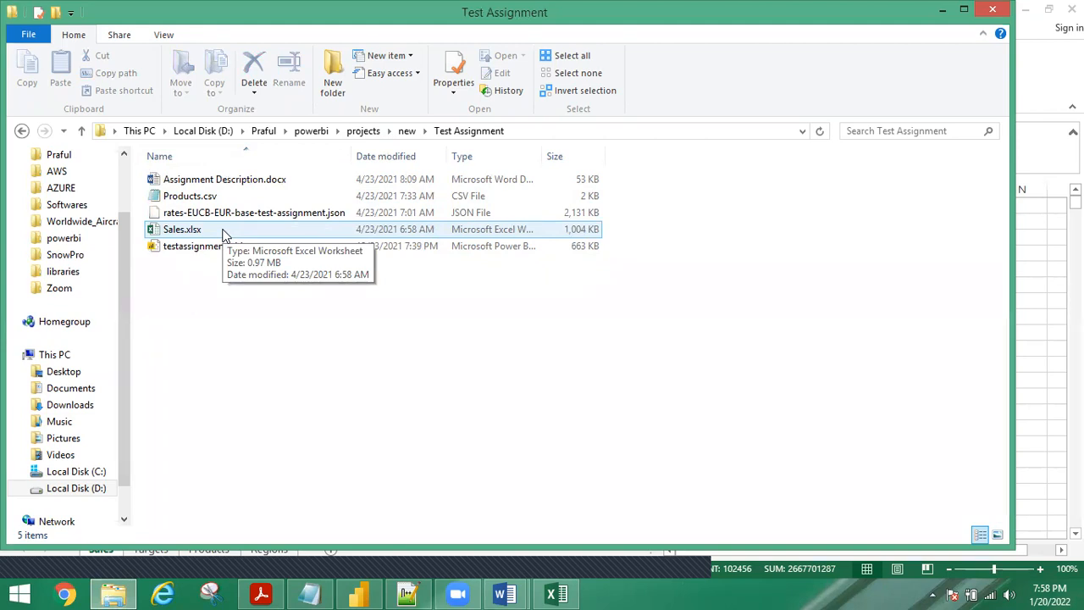
{"action": "double_click", "coordinate": [254, 180]}
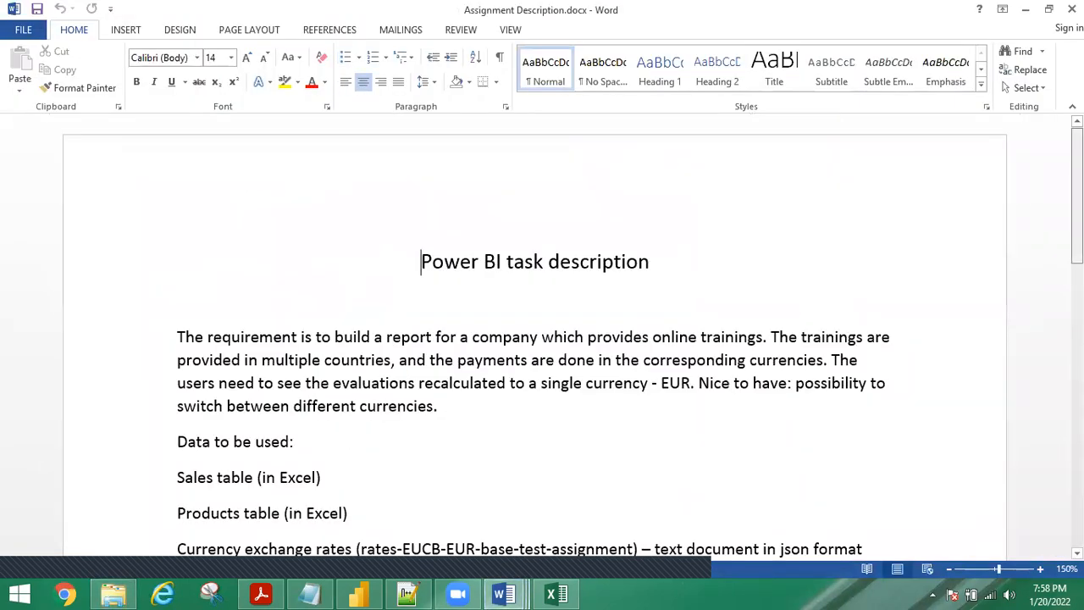
Read the task description down to the gauge images, then close it and PBI_Assignment.docx.
{"action": "scroll", "coordinate": [534, 339], "scroll_direction": "down", "scroll_amount": 1}
{"action": "scroll", "coordinate": [534, 338], "scroll_direction": "down", "scroll_amount": 4}
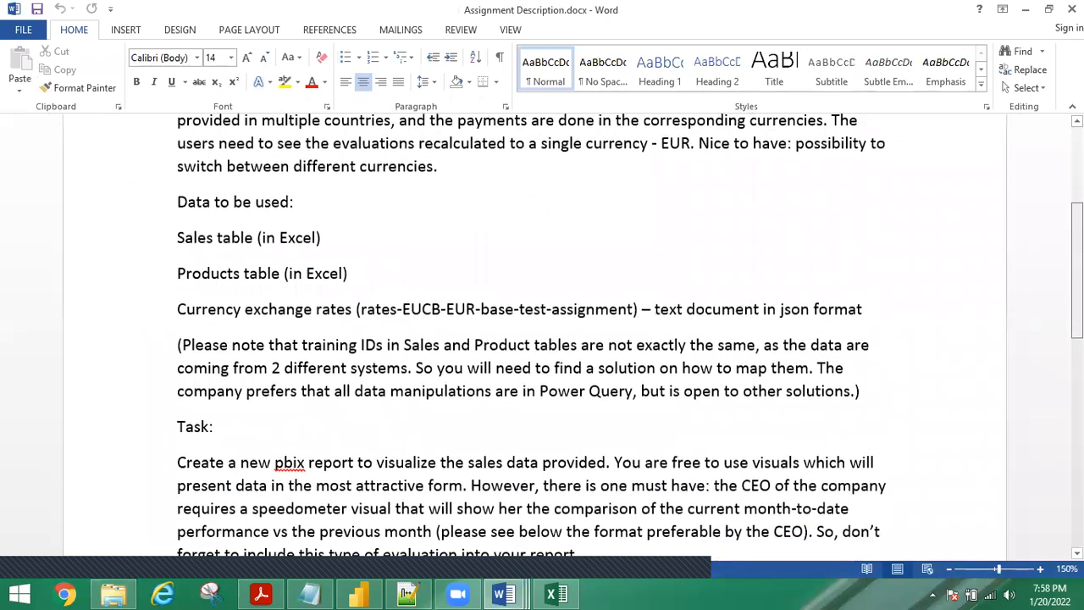
{"action": "scroll", "coordinate": [535, 339], "scroll_direction": "down", "scroll_amount": 1}
{"action": "scroll", "coordinate": [535, 339], "scroll_direction": "down", "scroll_amount": 1}
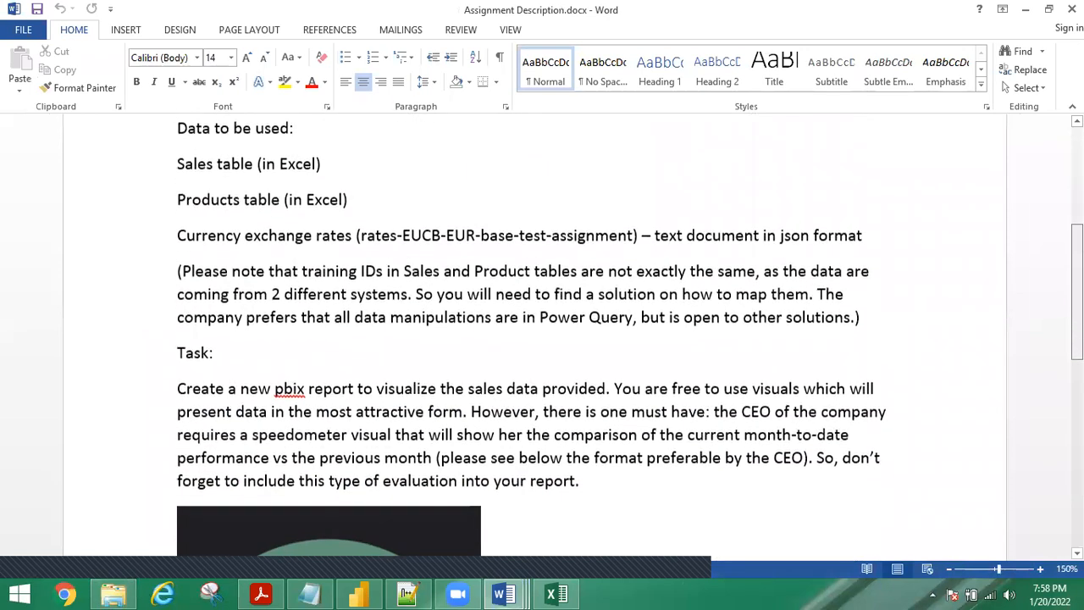
{"action": "scroll", "coordinate": [482, 419], "scroll_direction": "down", "scroll_amount": 3}
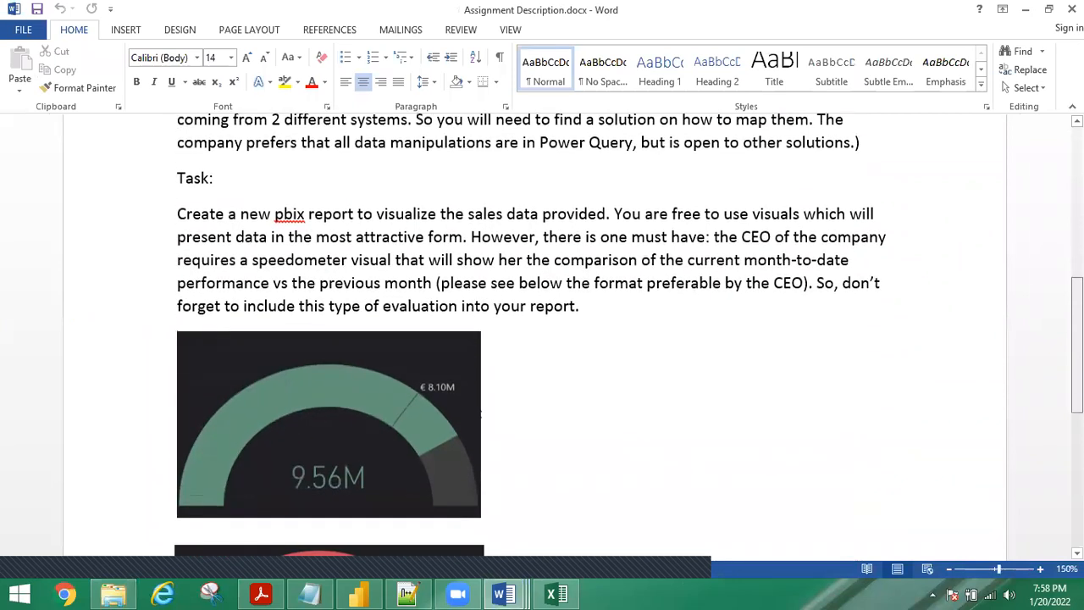
{"action": "scroll", "coordinate": [1055, 376], "scroll_direction": "down", "scroll_amount": 3}
{"action": "scroll", "coordinate": [1054, 376], "scroll_direction": "down", "scroll_amount": 1}
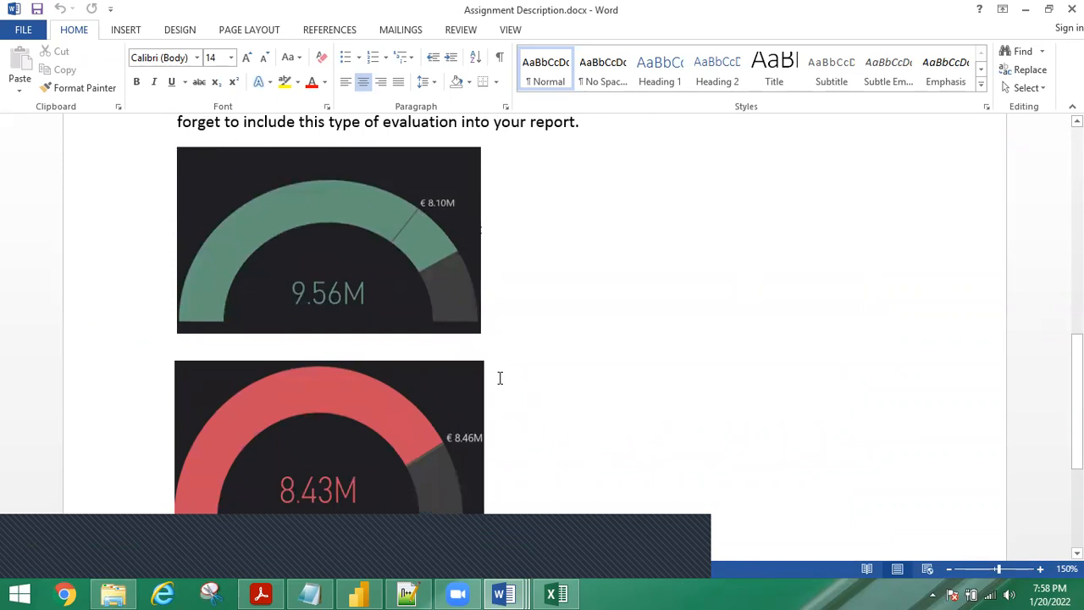
{"action": "scroll", "coordinate": [508, 338], "scroll_direction": "up", "scroll_amount": 10}
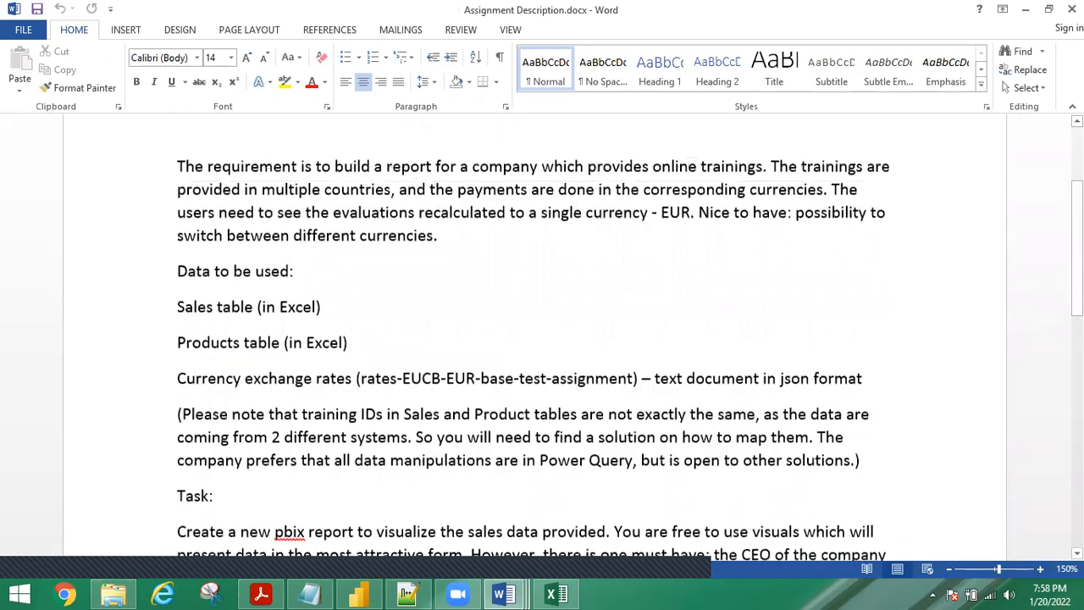
{"action": "left_click", "coordinate": [1072, 9]}
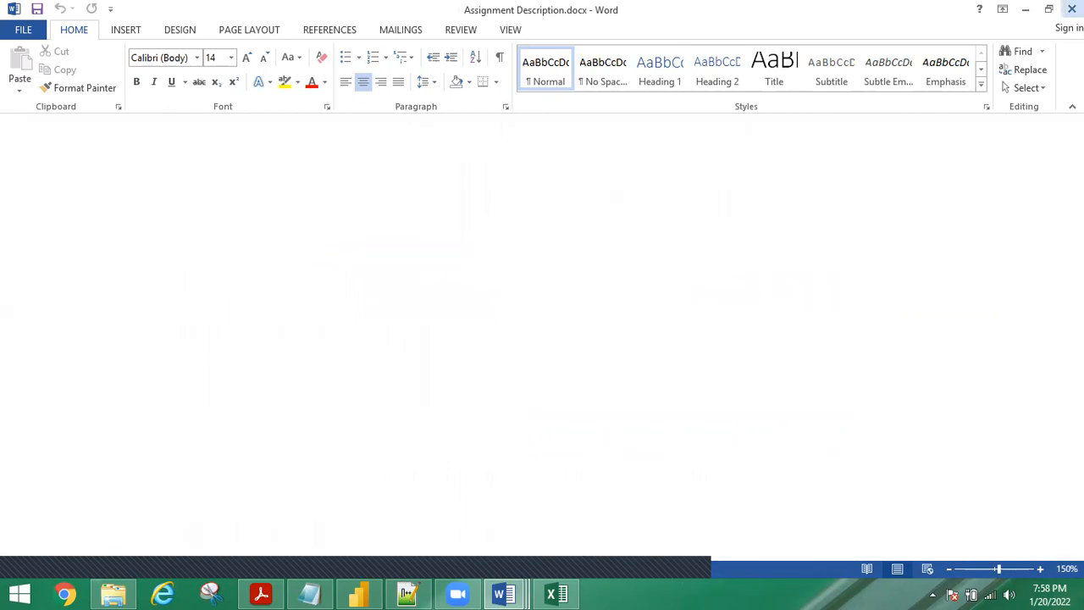
{"action": "left_click", "coordinate": [1072, 9]}
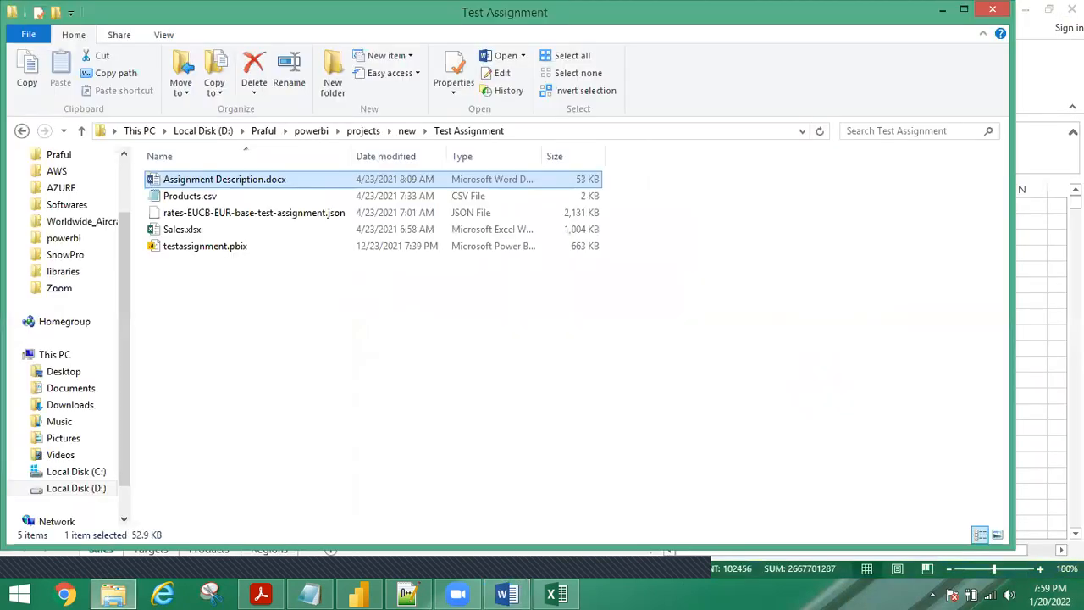
Close the PBI_Relationship Word document and the Excel workbook, returning to Power BI Desktop.
{"action": "left_click", "coordinate": [508, 593]}
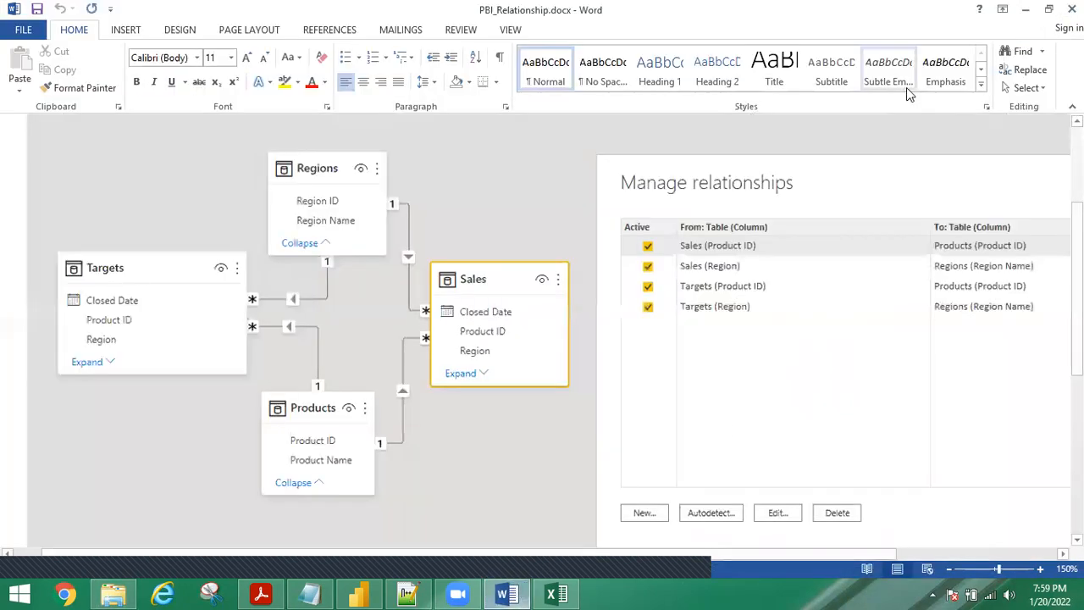
{"action": "left_click", "coordinate": [1072, 9]}
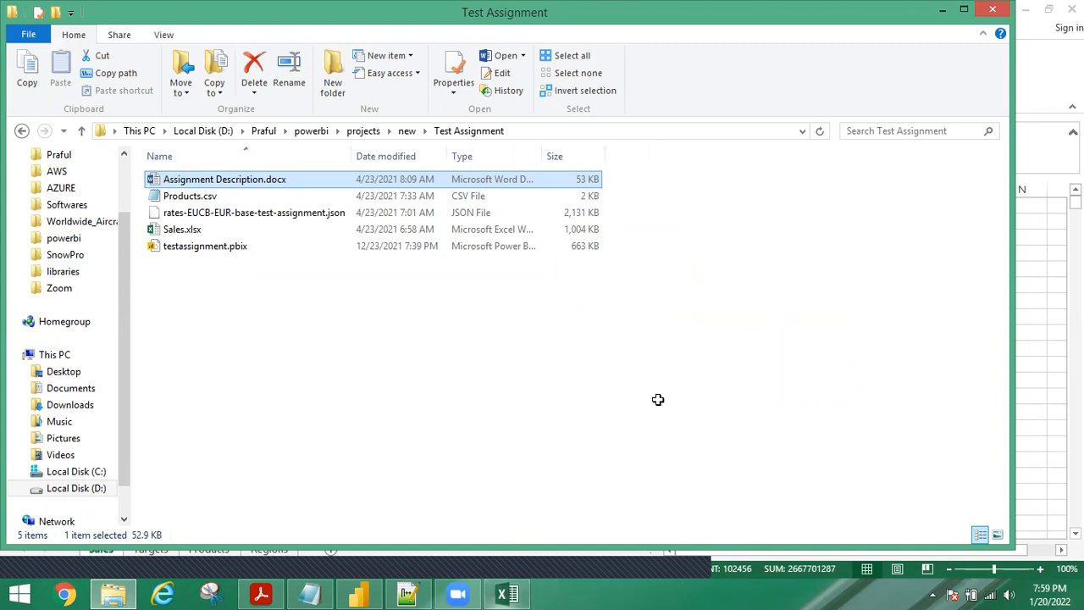
{"action": "left_click", "coordinate": [505, 592]}
{"action": "left_click", "coordinate": [1071, 10]}
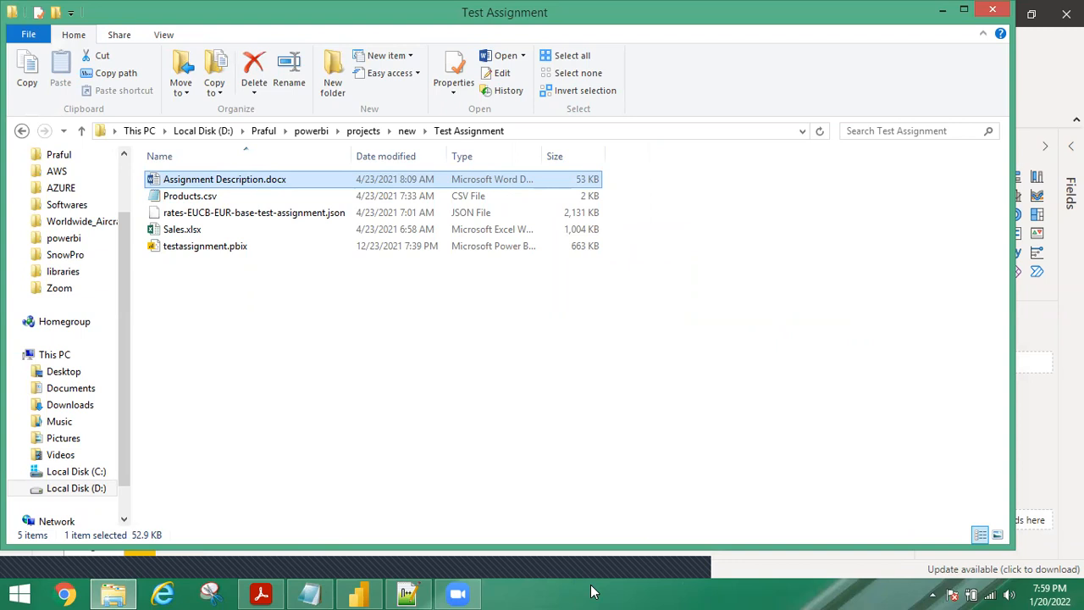
{"action": "mouse_move", "coordinate": [357, 591]}
{"action": "left_click", "coordinate": [351, 561]}
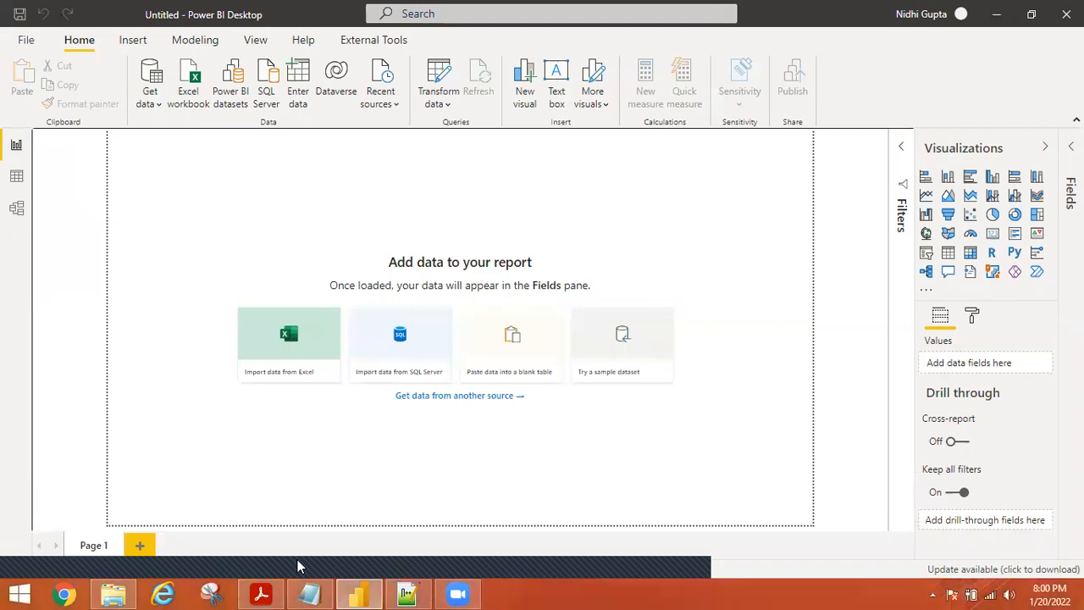
Close the Adobe Acrobat window from its taskbar jump list.
{"action": "right_click", "coordinate": [275, 591]}
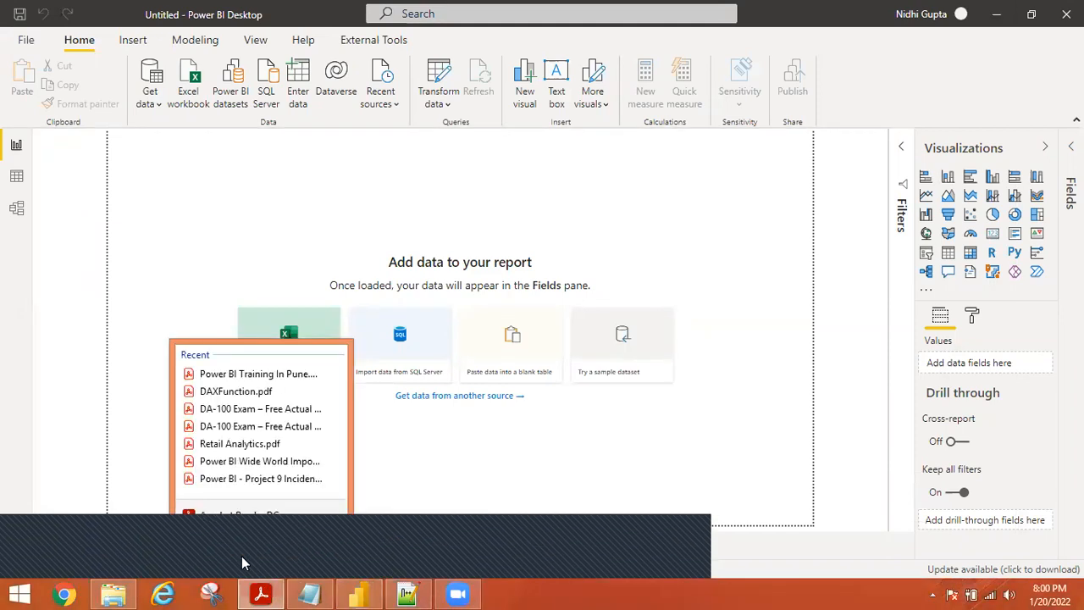
{"action": "left_click", "coordinate": [236, 554]}
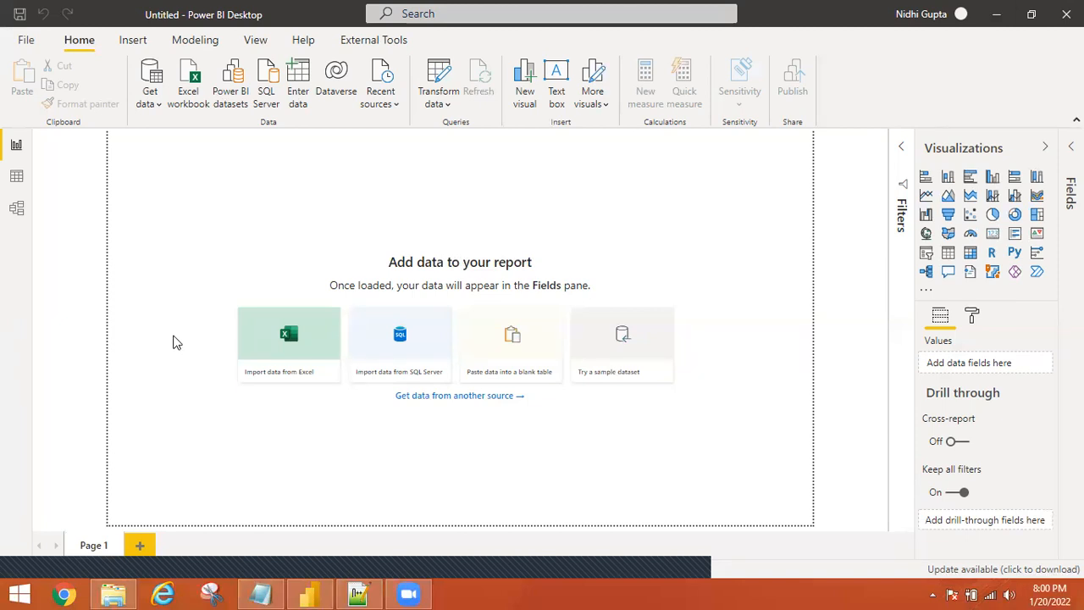
Import the orders and products tables from dax_functions.xlsx via the Excel workbook connector.
{"action": "left_click", "coordinate": [187, 85]}
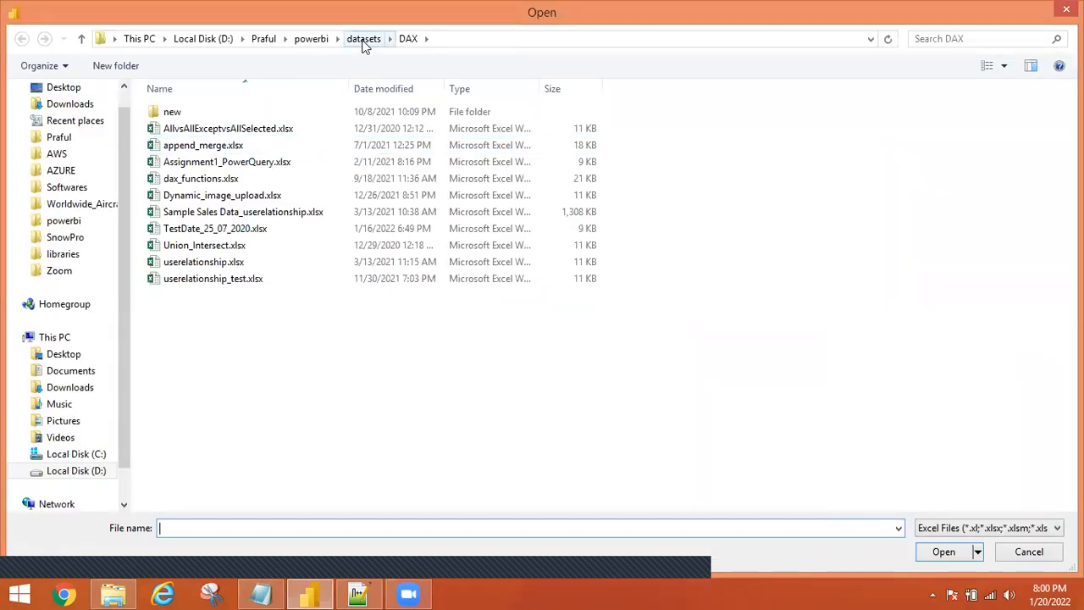
{"action": "double_click", "coordinate": [193, 180]}
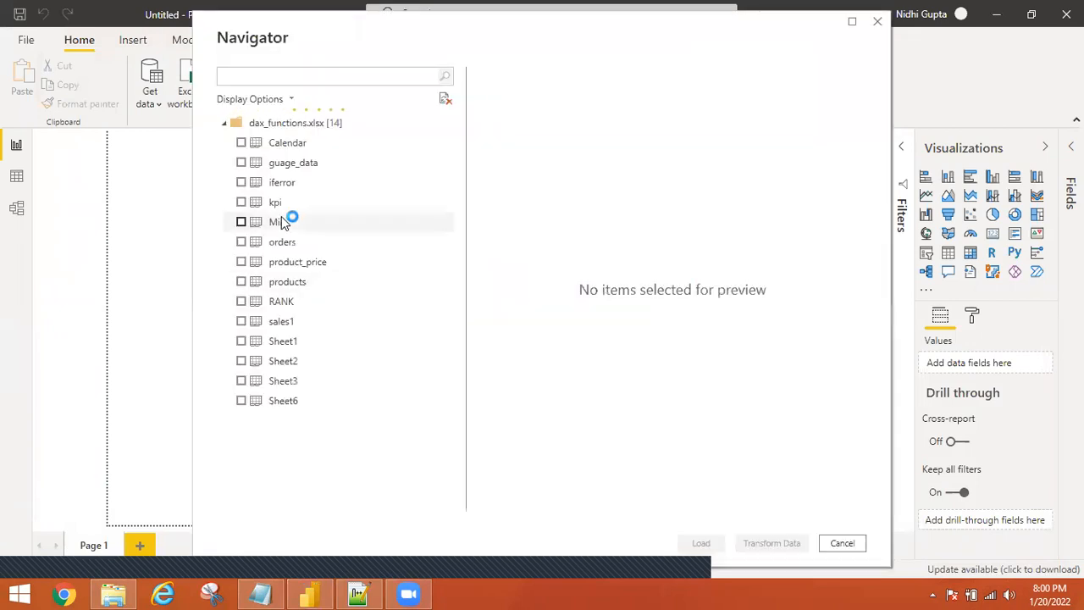
{"action": "left_click", "coordinate": [265, 245]}
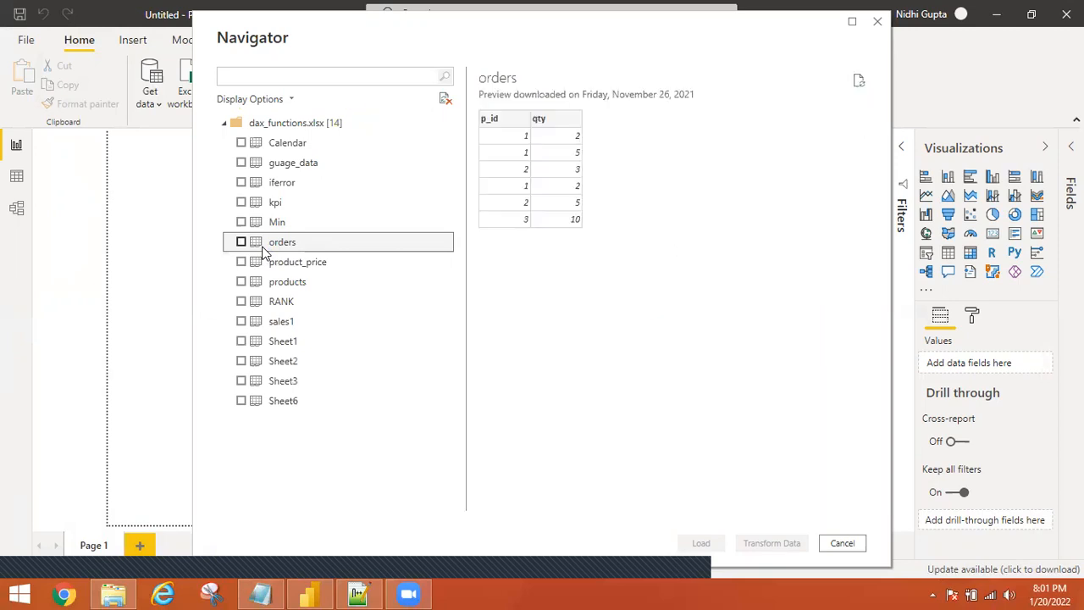
{"action": "left_click", "coordinate": [241, 242]}
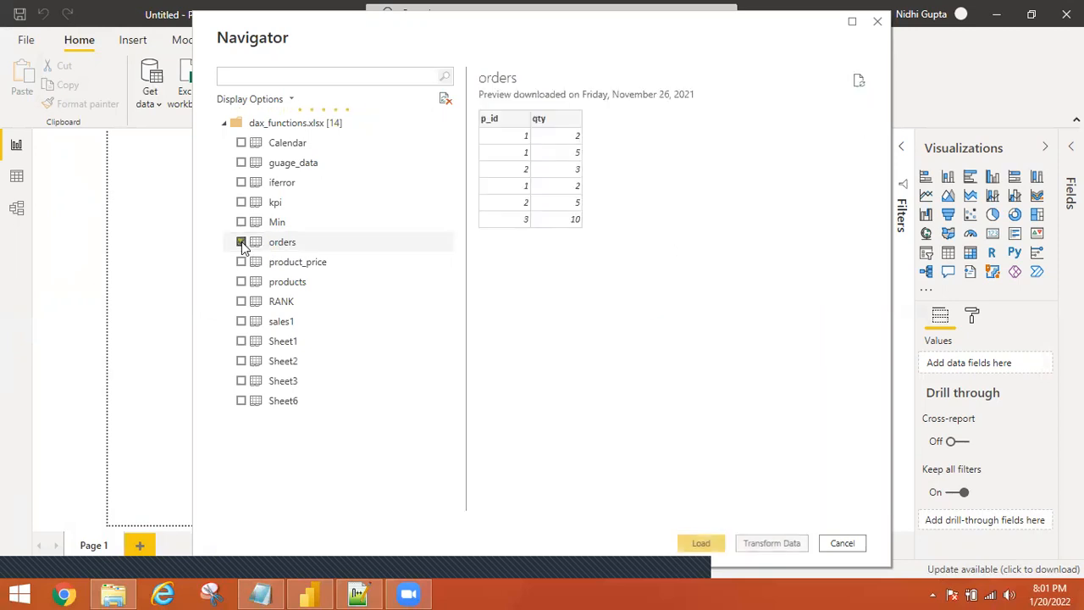
{"action": "left_click", "coordinate": [241, 283]}
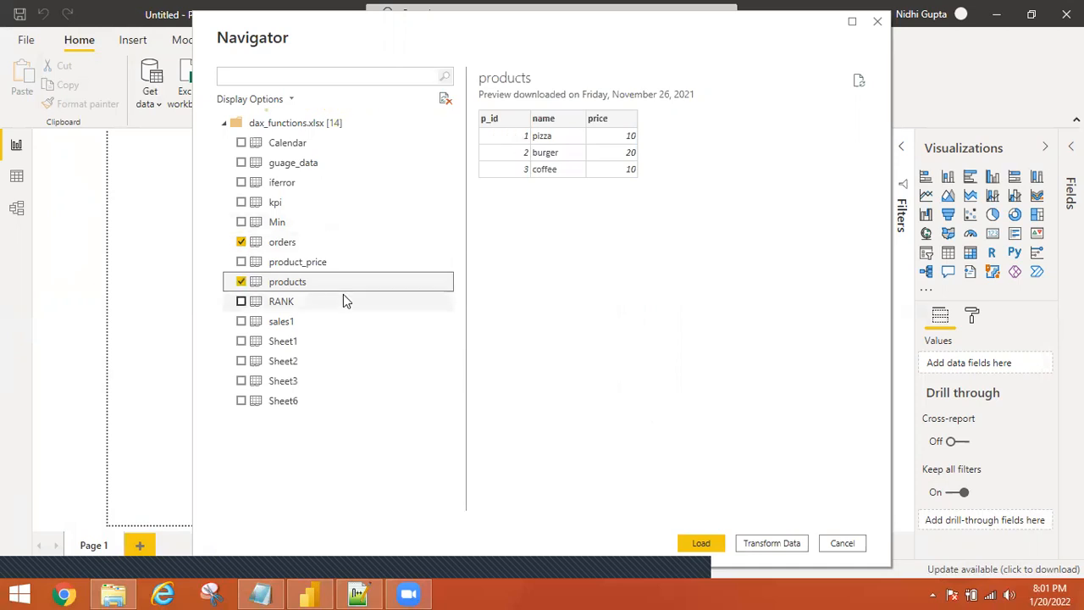
{"action": "left_click", "coordinate": [701, 543]}
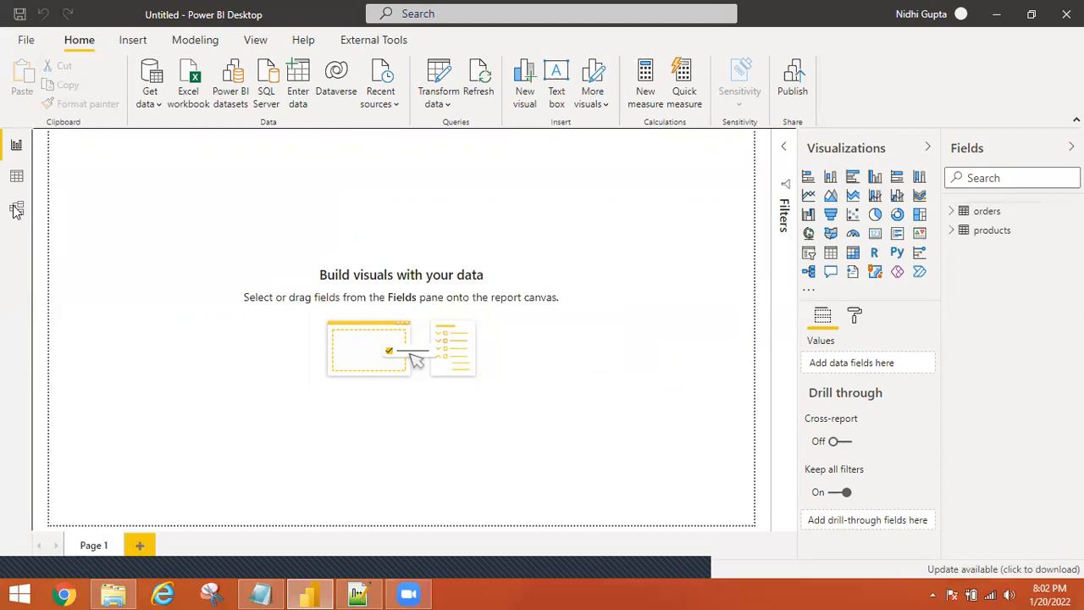
Switch to Model view once the orders and products tables finish loading.
{"action": "left_click", "coordinate": [15, 212]}
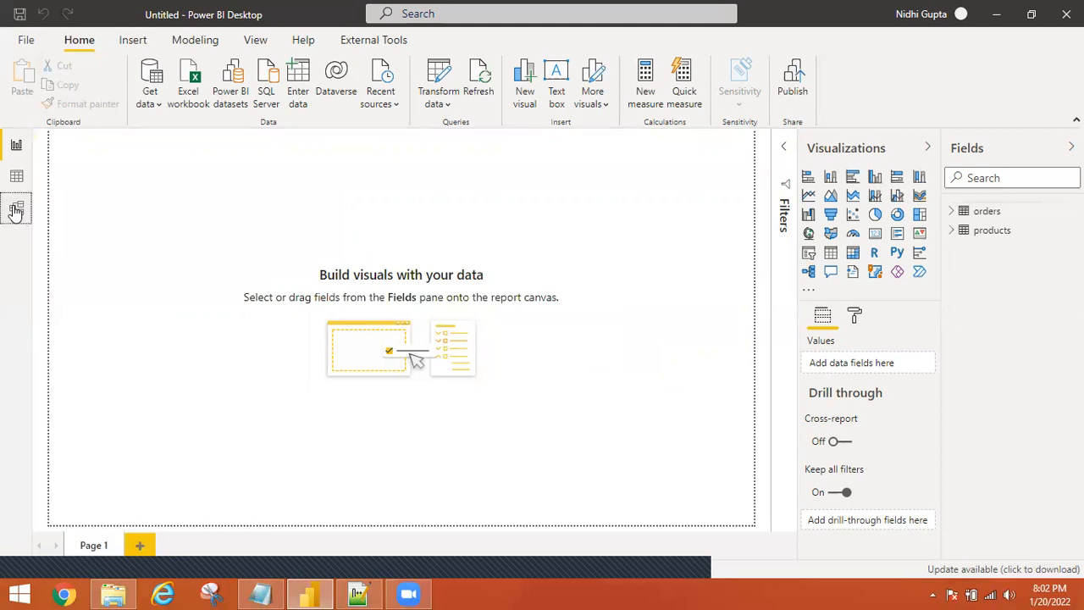
Inspect the orders–products p_id relationship in Model view, then show the orders rows in Data view.
{"action": "left_click", "coordinate": [15, 211]}
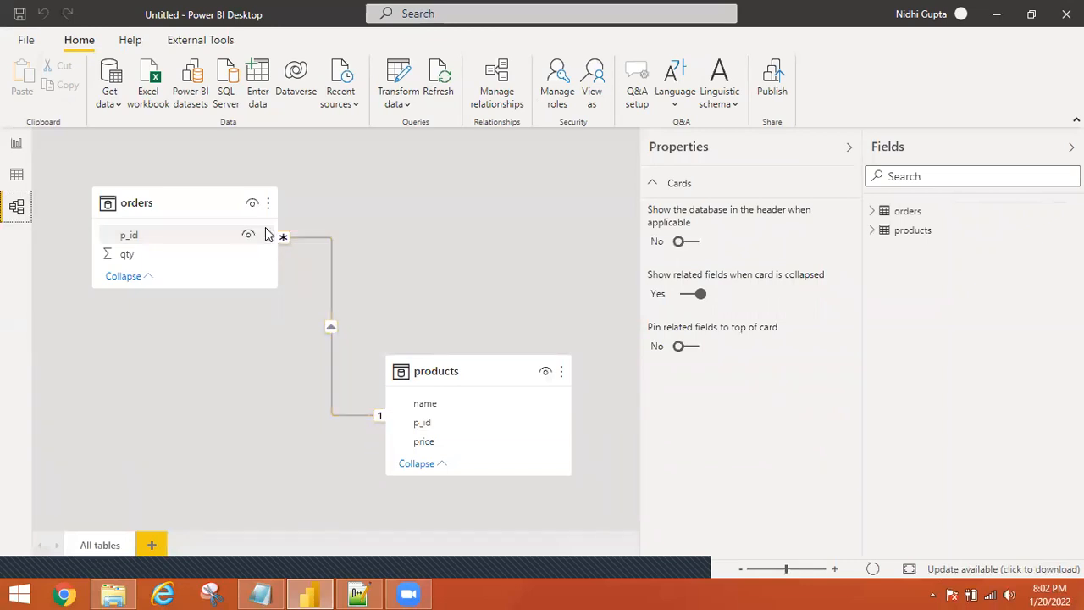
{"action": "left_click", "coordinate": [16, 175]}
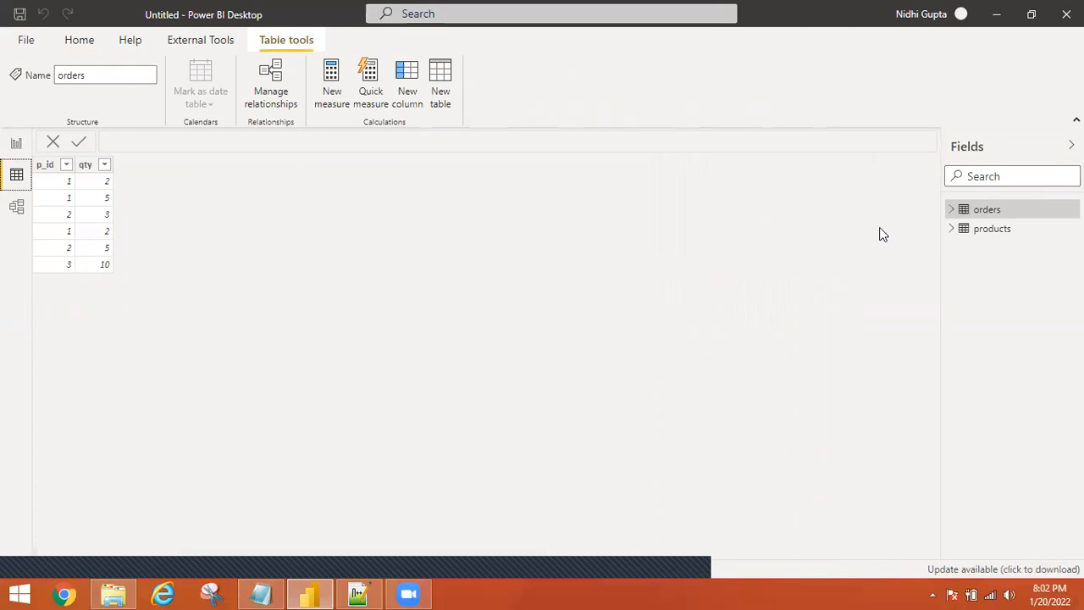
Compare the products and orders tables' rows in Data view, ending on the orders table.
{"action": "left_click", "coordinate": [992, 228]}
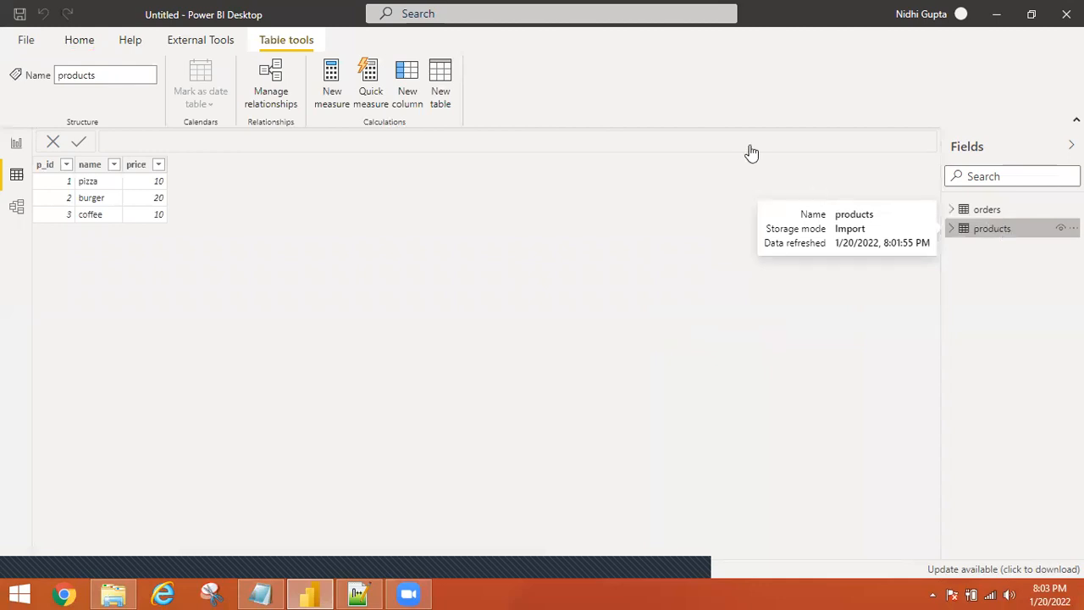
{"action": "left_click", "coordinate": [982, 211]}
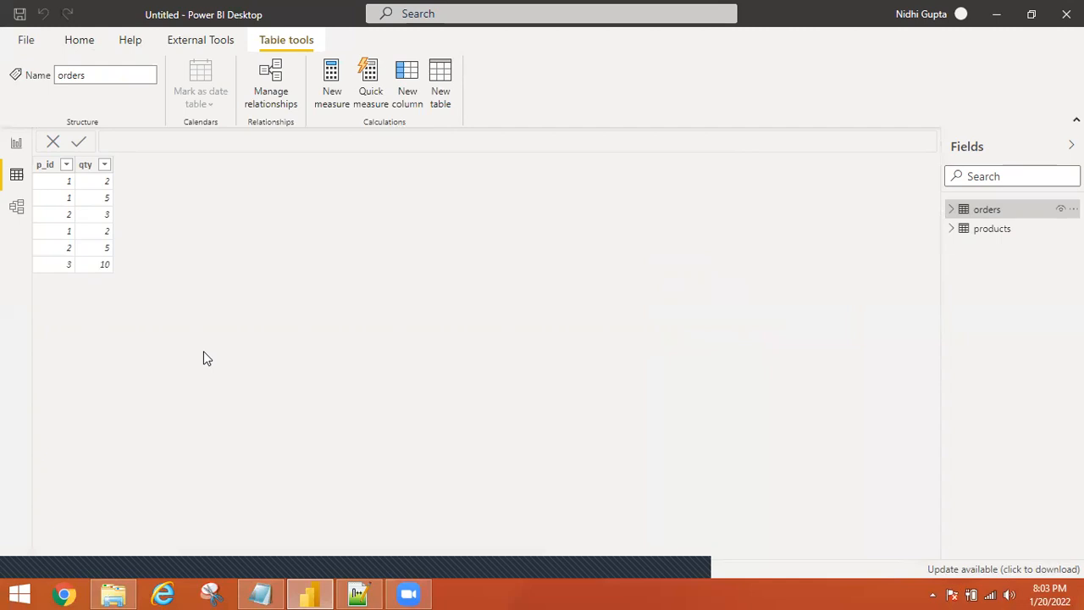
{"action": "left_click", "coordinate": [992, 230]}
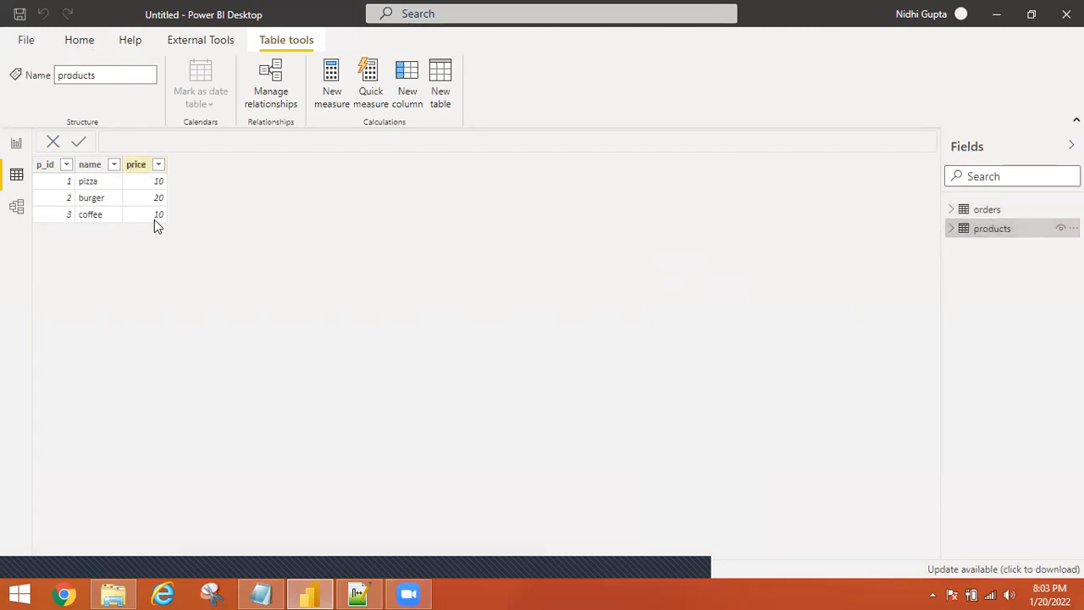
{"action": "left_click", "coordinate": [986, 210]}
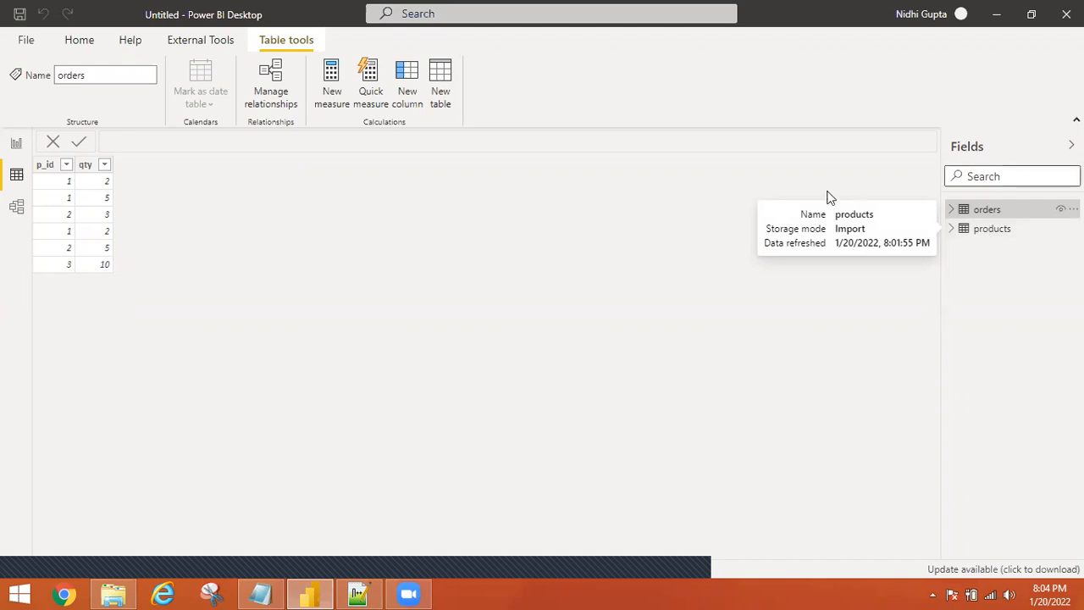
Add a calculated column to orders with the formula price = RELATED(products[price]).
{"action": "left_click", "coordinate": [414, 97]}
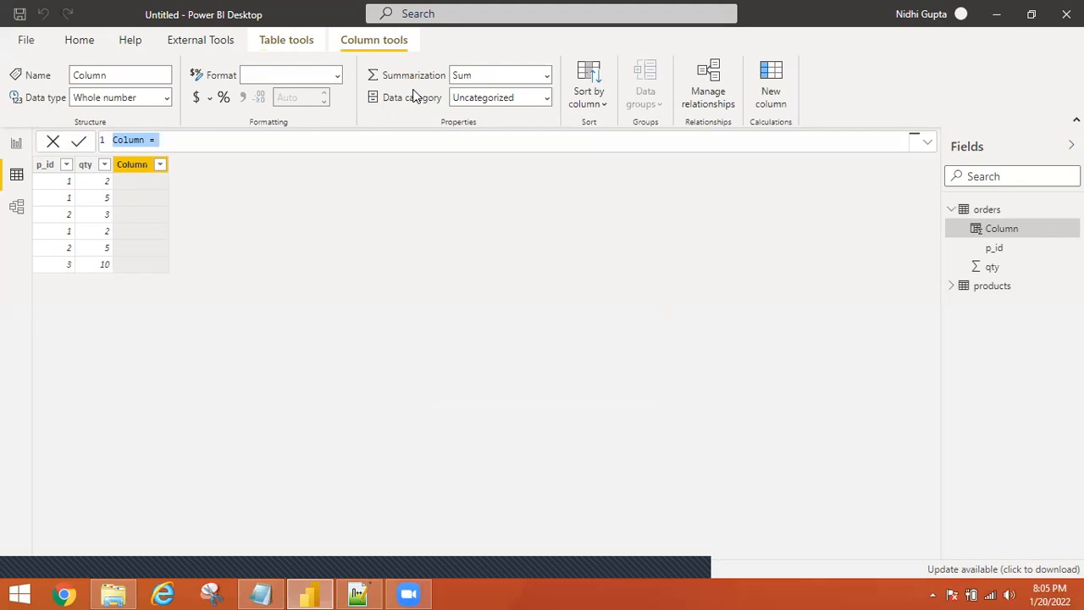
{"action": "type", "text": "pr"}
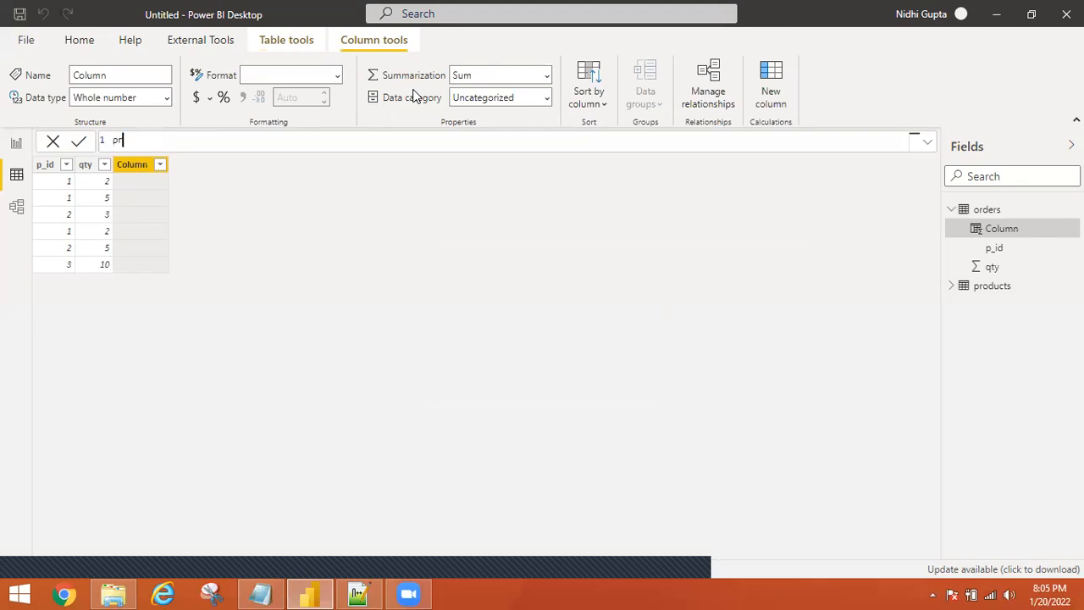
{"action": "type", "text": "ice=re"}
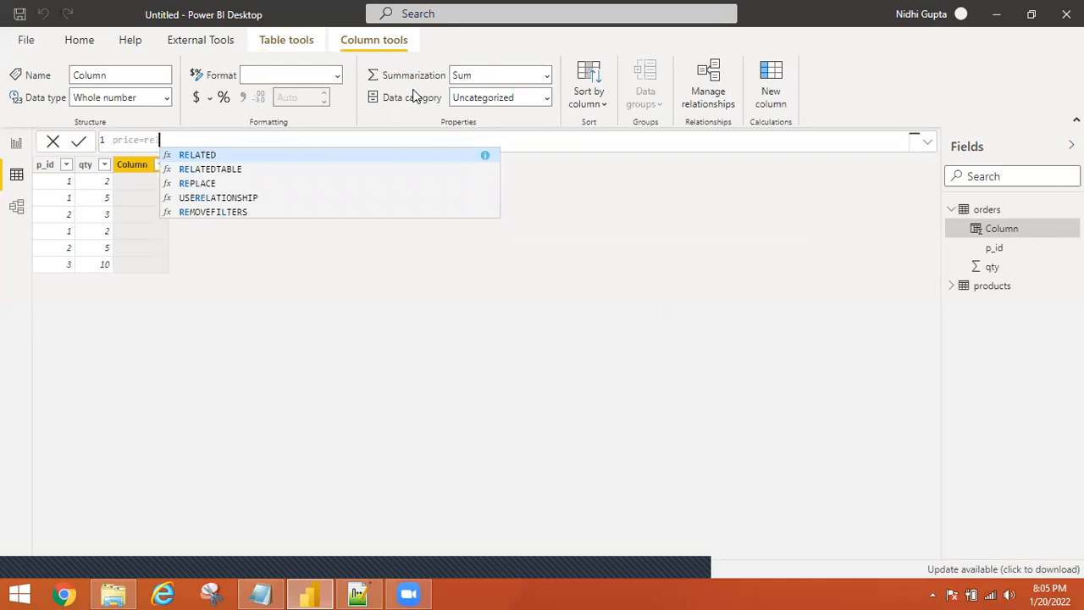
{"action": "key", "text": "Tab"}
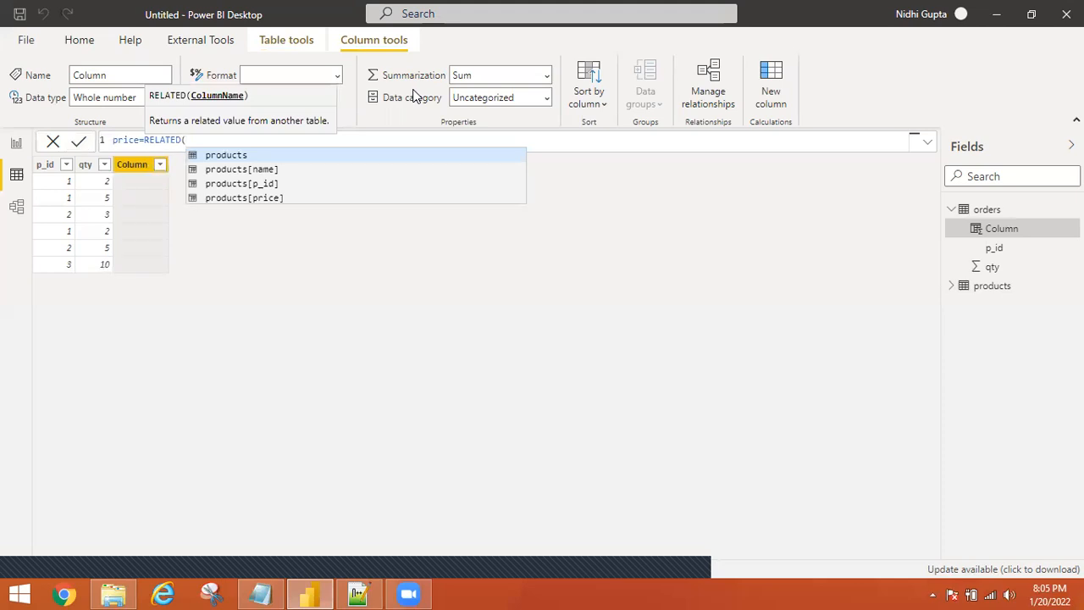
{"action": "key", "text": "Down"}
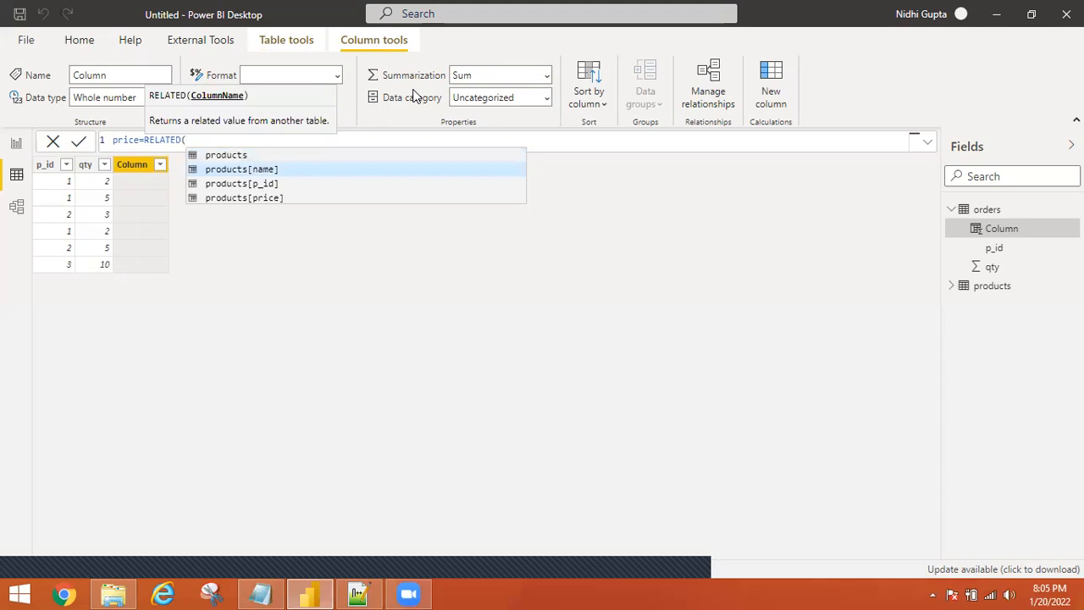
{"action": "key", "text": "Down"}
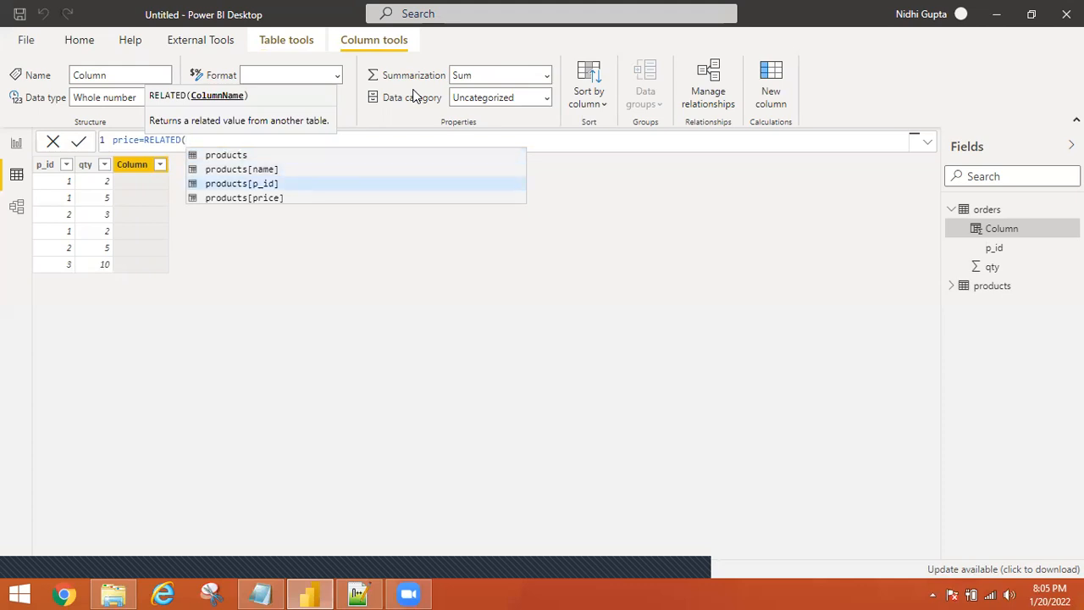
{"action": "key", "text": "Down"}
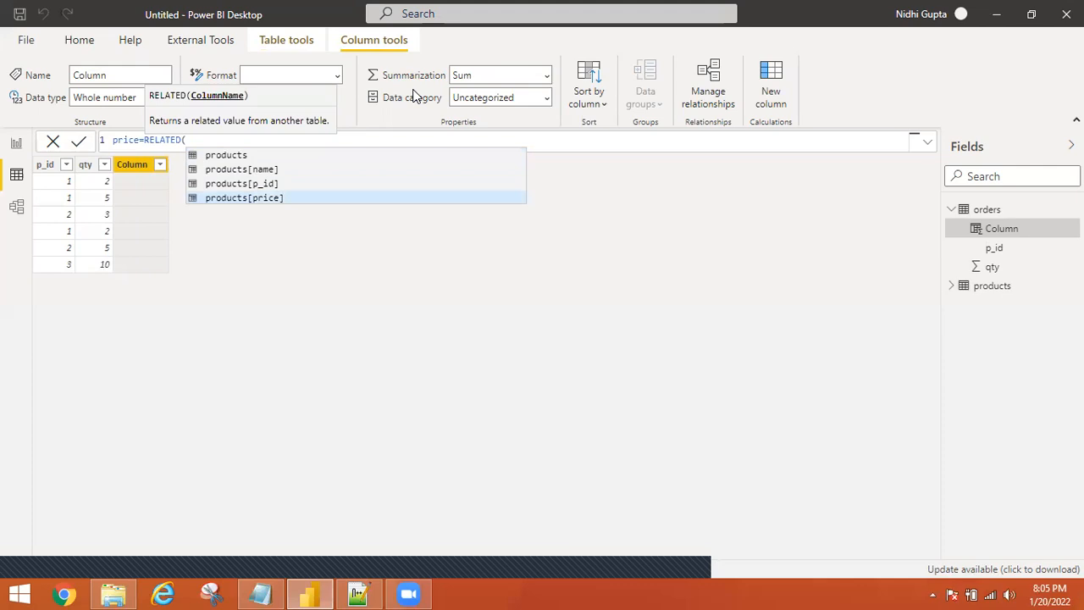
{"action": "key", "text": "Tab"}
{"action": "type", "text": ")"}
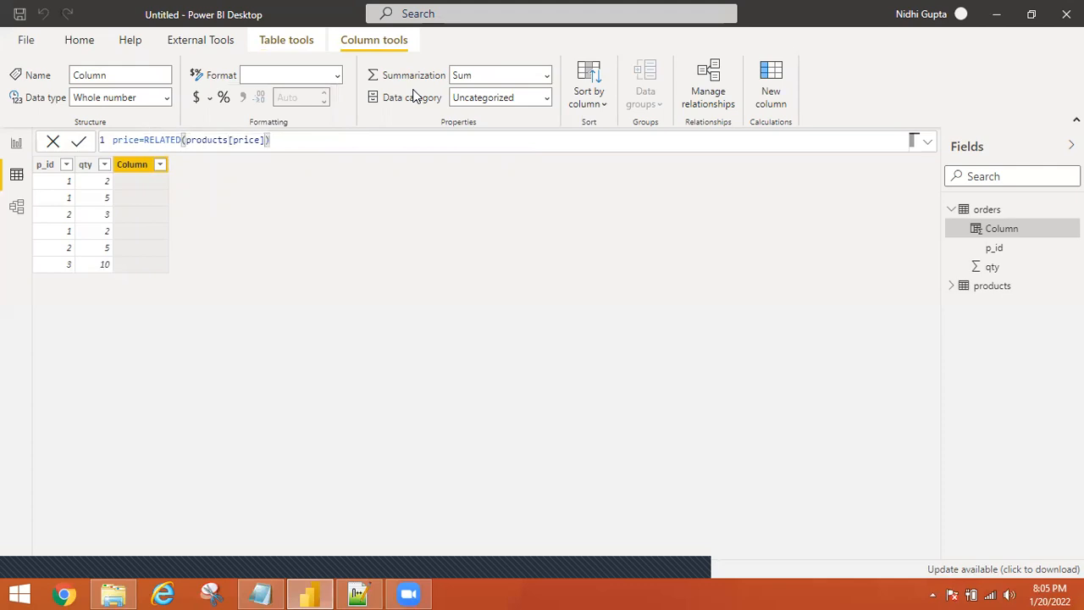
{"action": "key", "text": "Return"}
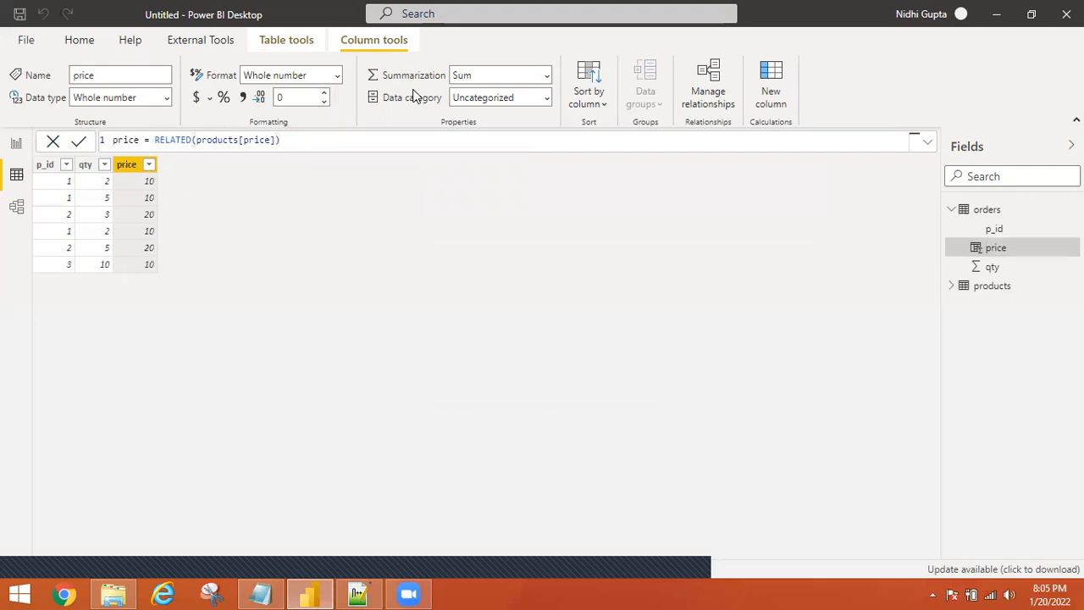
{"action": "left_click", "coordinate": [989, 285]}
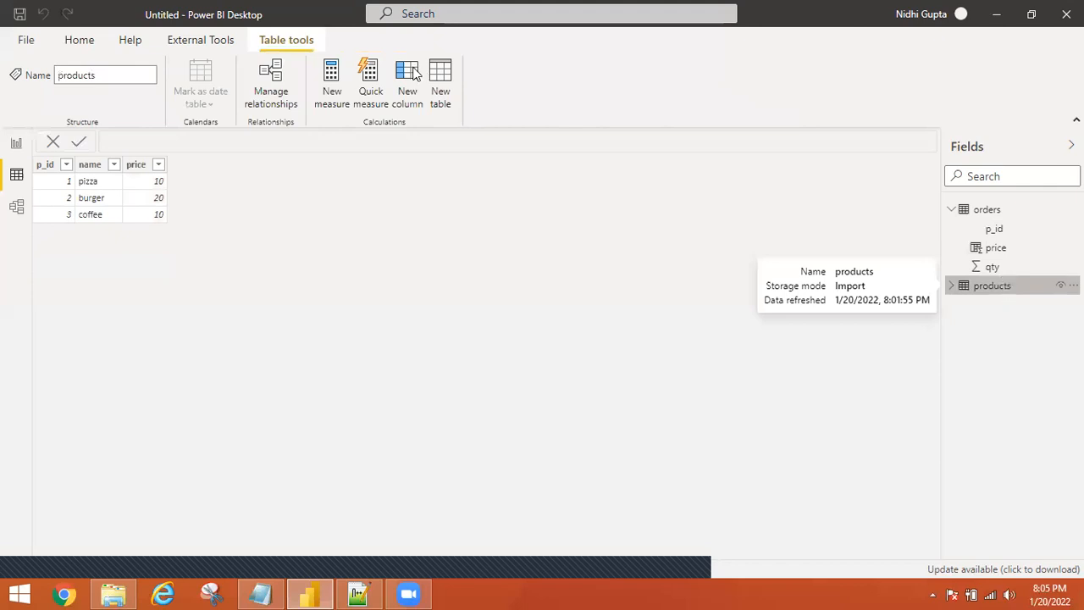
Attempt a new column on products, dismiss the duplicate column name error, and expand its fields.
{"action": "left_click", "coordinate": [412, 75]}
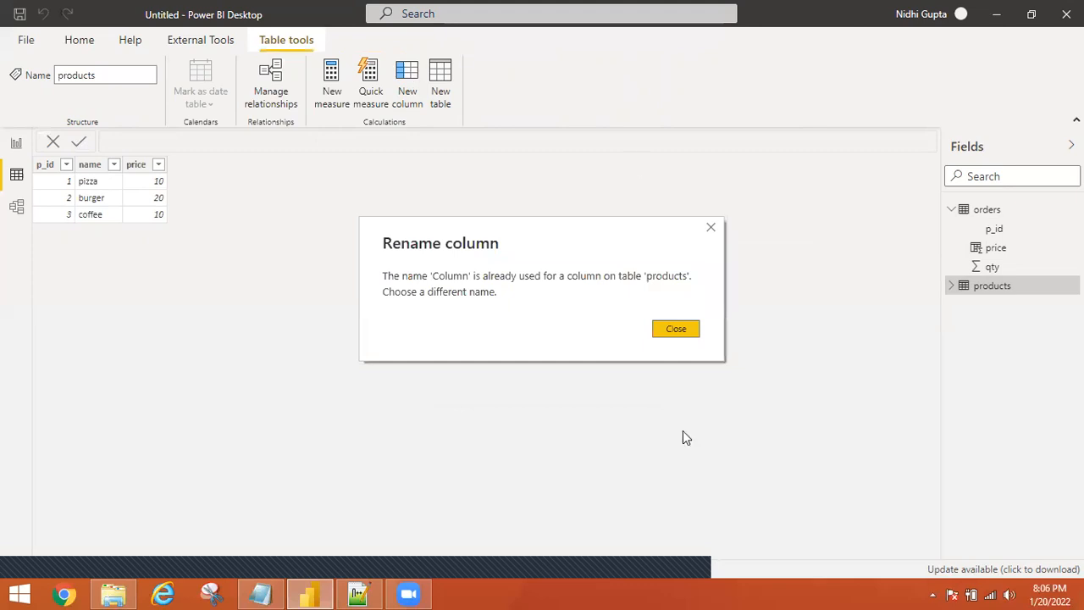
{"action": "left_click", "coordinate": [677, 329]}
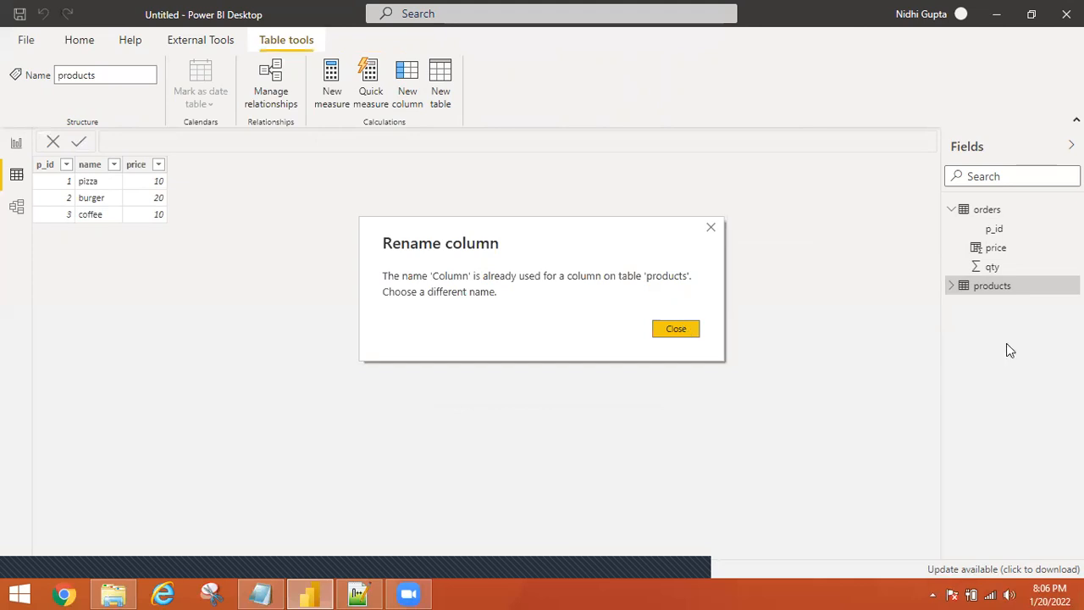
{"action": "left_click", "coordinate": [953, 291]}
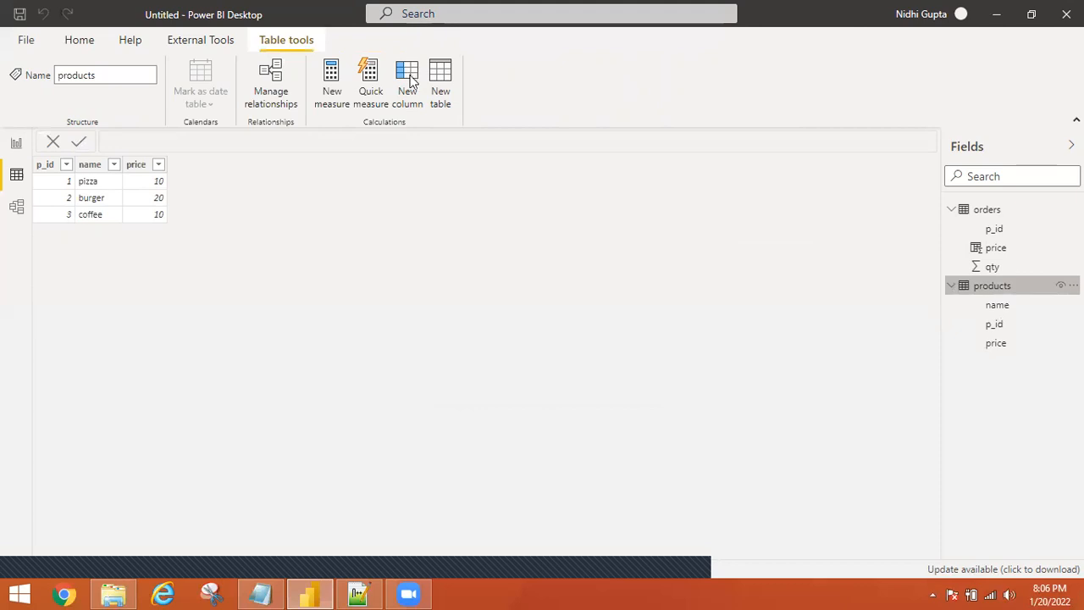
Add a products column Column = RELATED(qty), which returns #ERROR.
{"action": "left_click", "coordinate": [411, 77]}
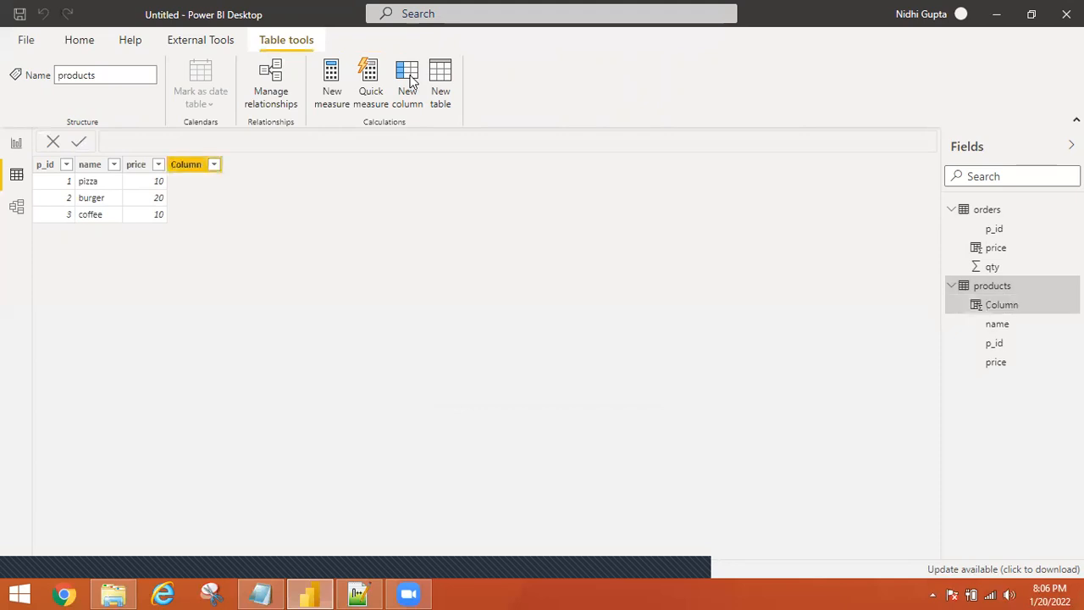
{"action": "left_click", "coordinate": [363, 140]}
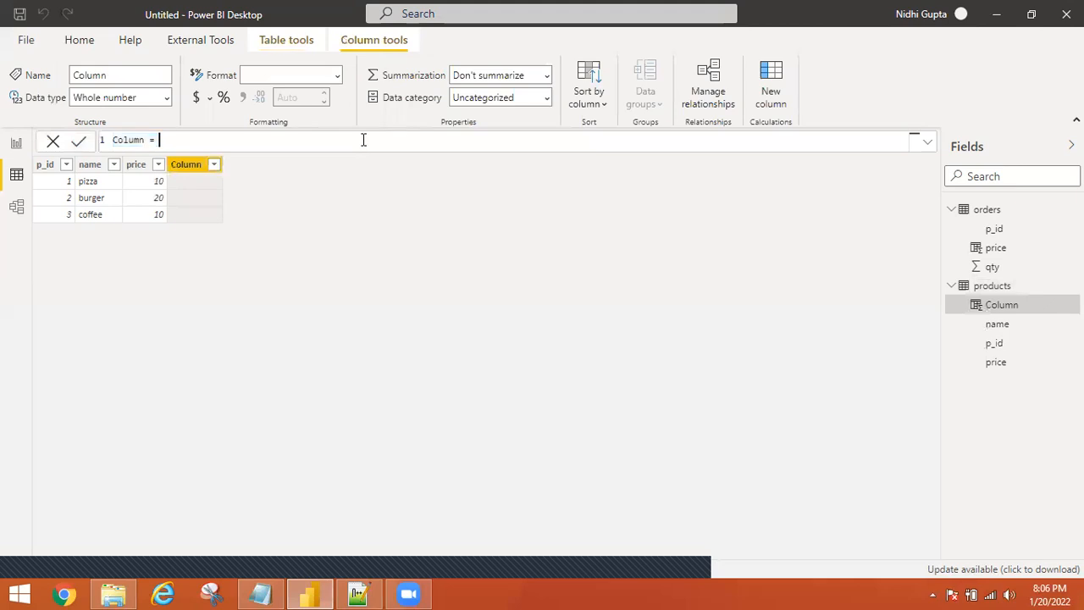
{"action": "type", "text": "rela"}
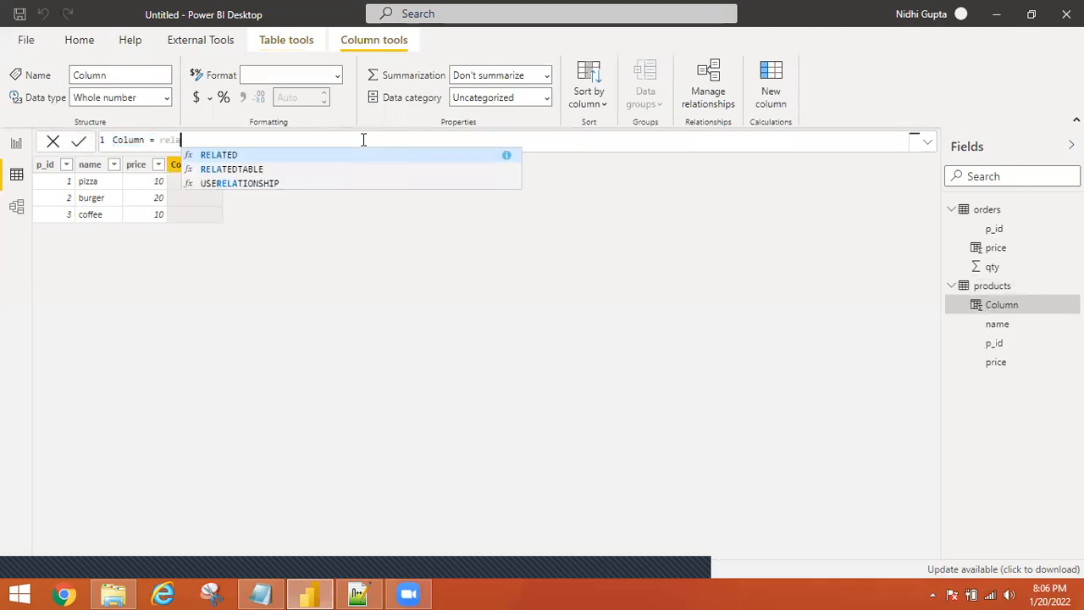
{"action": "key", "text": "Tab"}
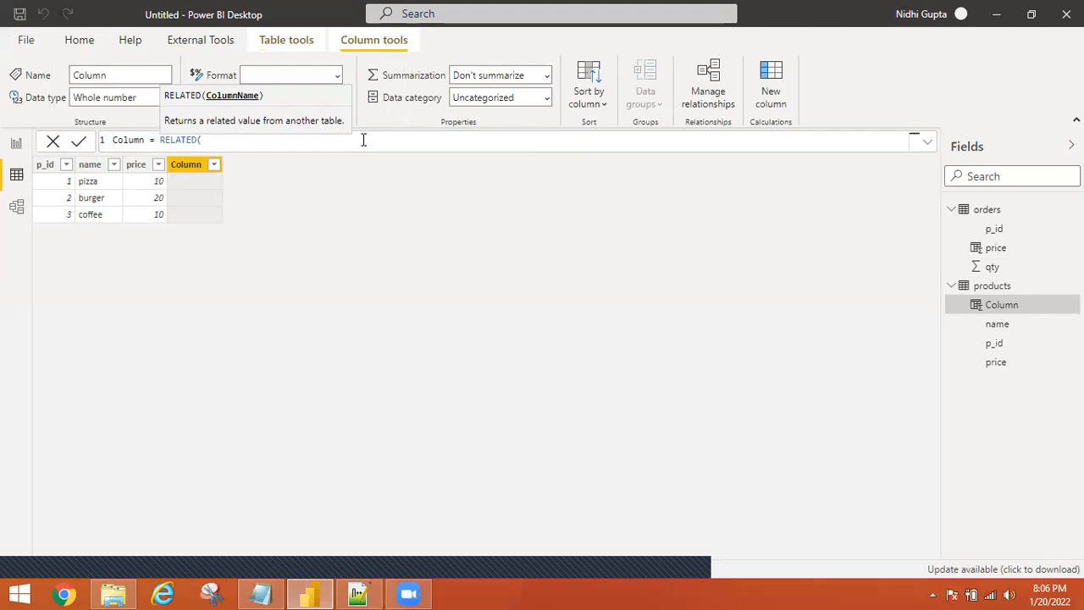
{"action": "type", "text": "orders"}
{"action": "key", "text": "BackSpace"}
{"action": "key", "text": "ctrl+BackSpace"}
{"action": "type", "text": "o"}
{"action": "type", "text": "ty"}
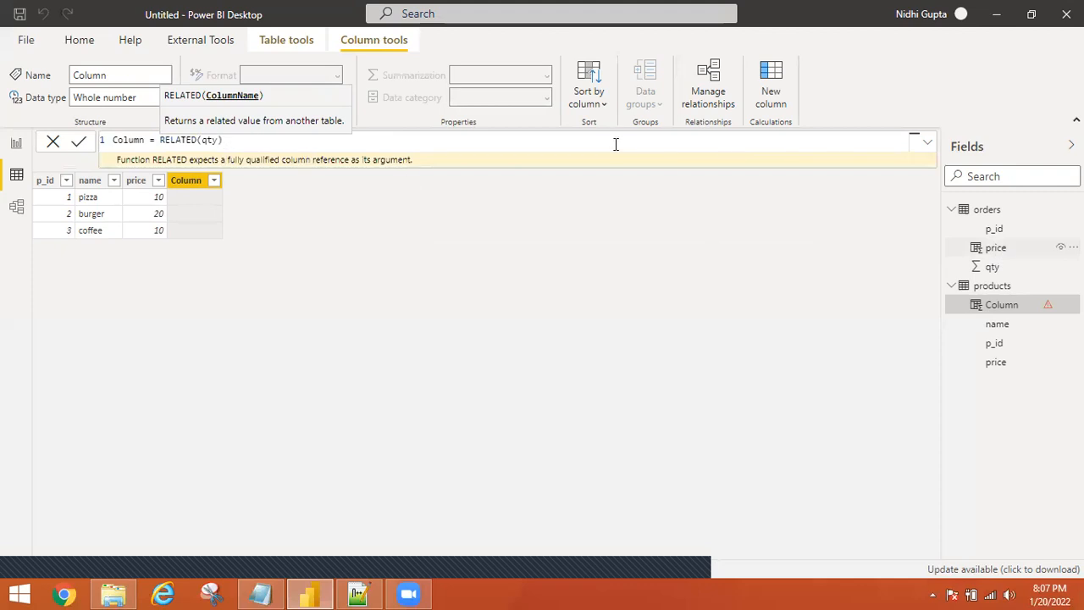
{"action": "left_click", "coordinate": [364, 194]}
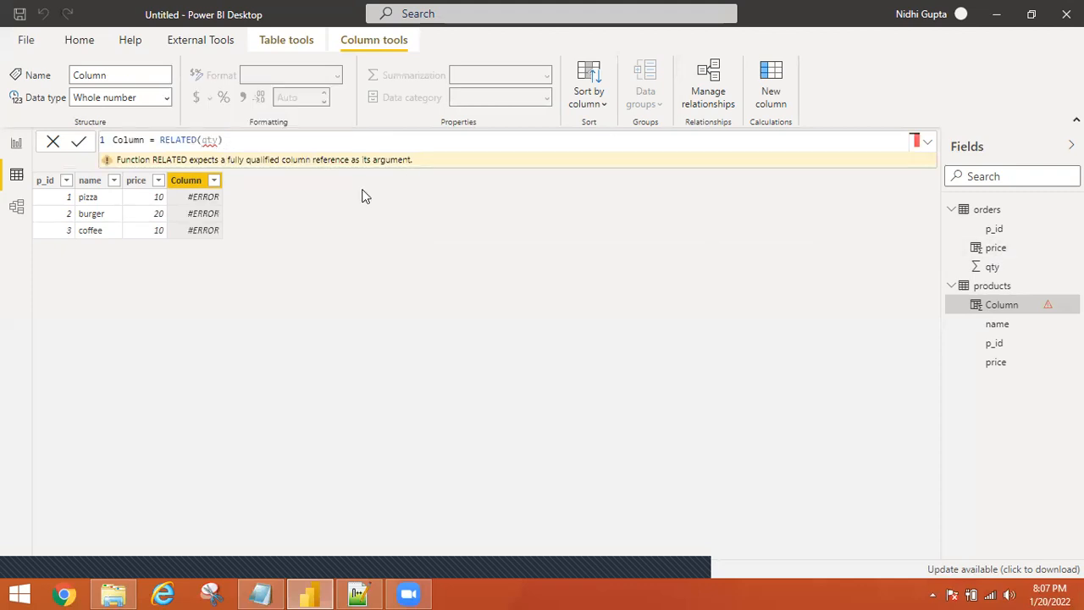
{"action": "left_click", "coordinate": [987, 211]}
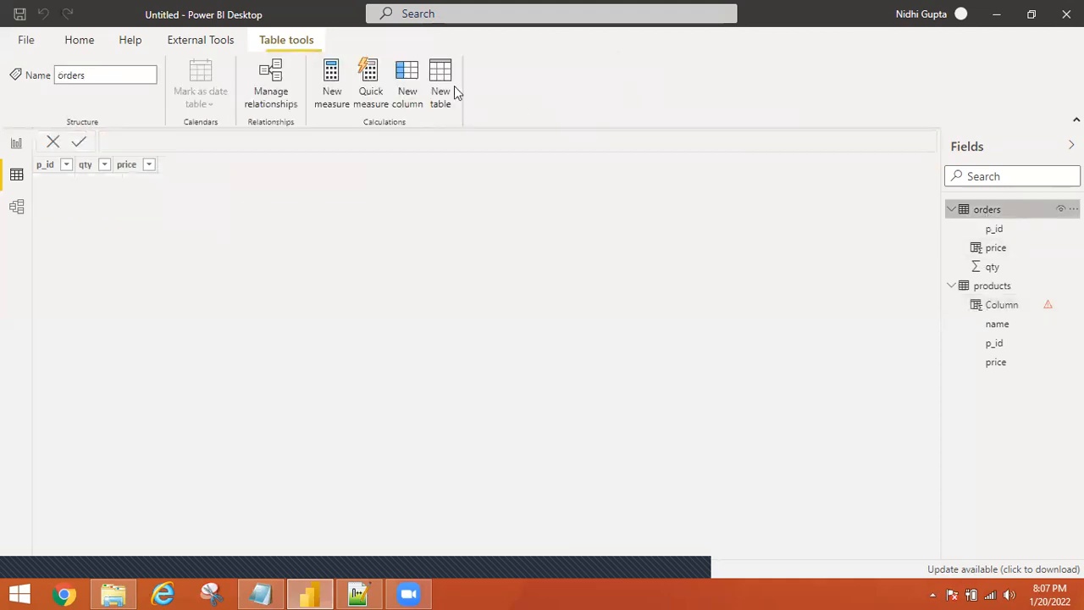
Add the orders column Column = orders[qty] * orders[price], yielding 20, 50, 60, 20, 100, 100.
{"action": "left_click", "coordinate": [413, 76]}
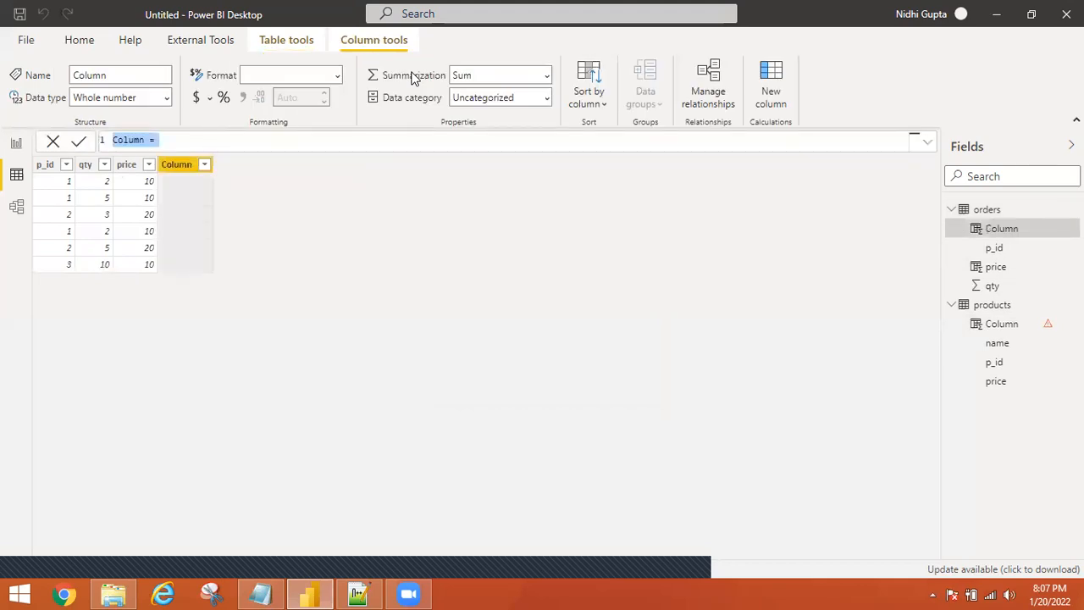
{"action": "type", "text": "c"}
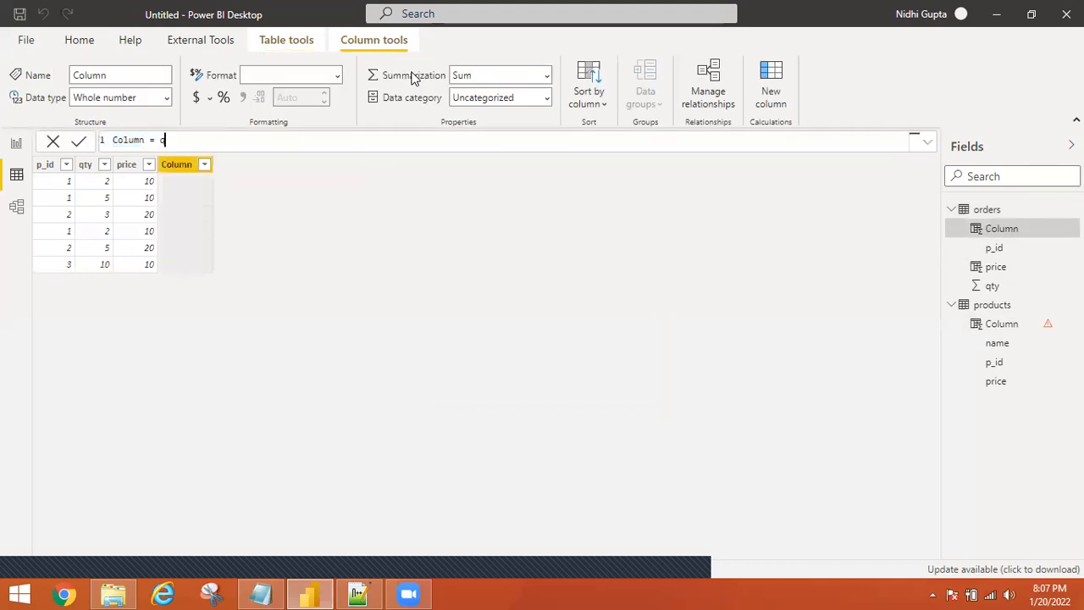
{"action": "type", "text": "ty"}
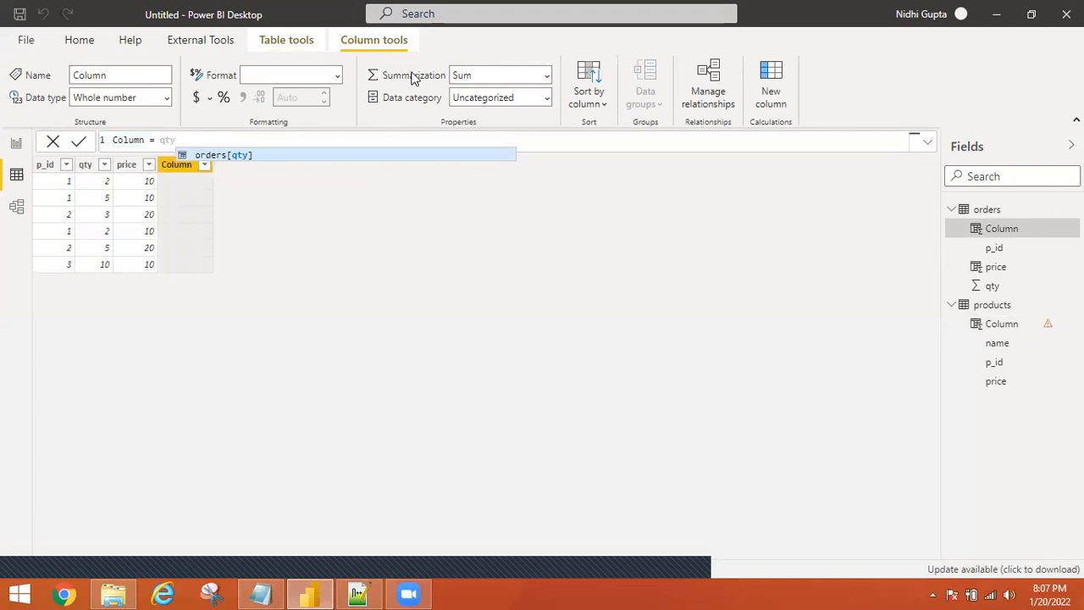
{"action": "key", "text": "Tab"}
{"action": "type", "text": "* p"}
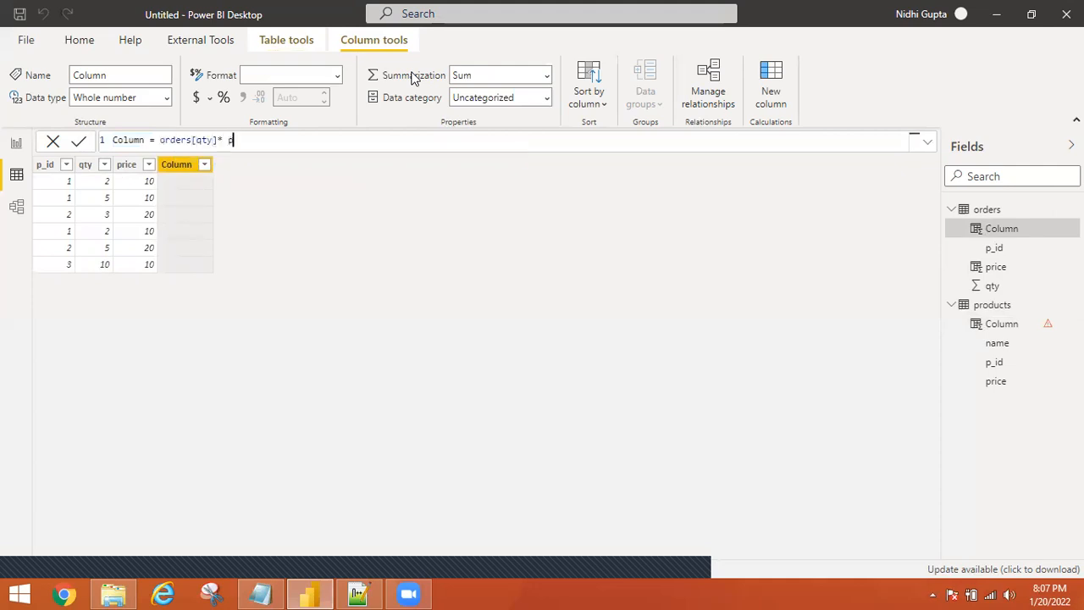
{"action": "type", "text": "rice"}
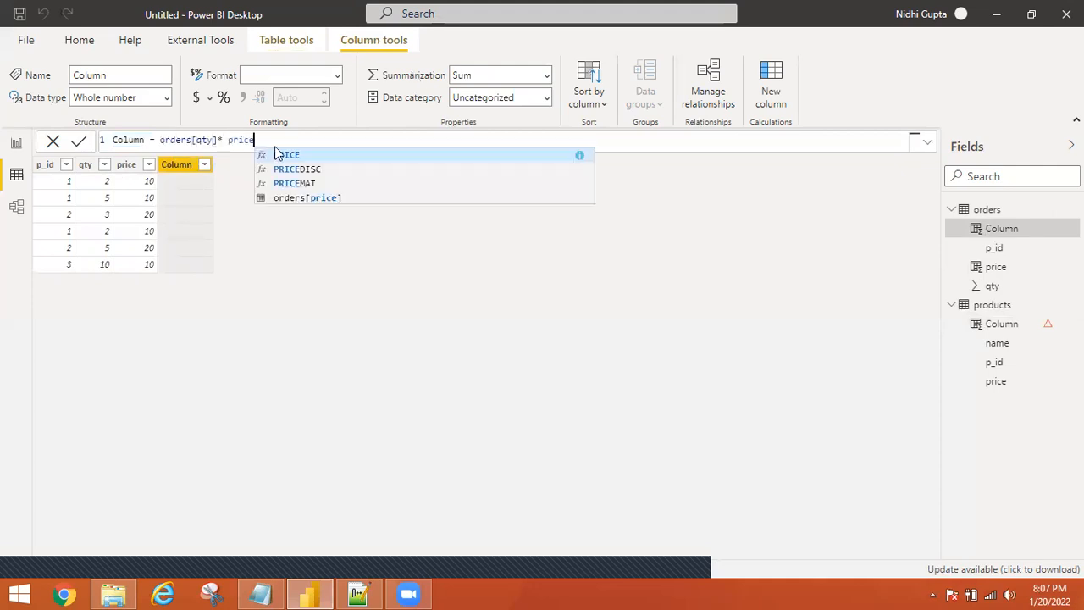
{"action": "left_click", "coordinate": [313, 198]}
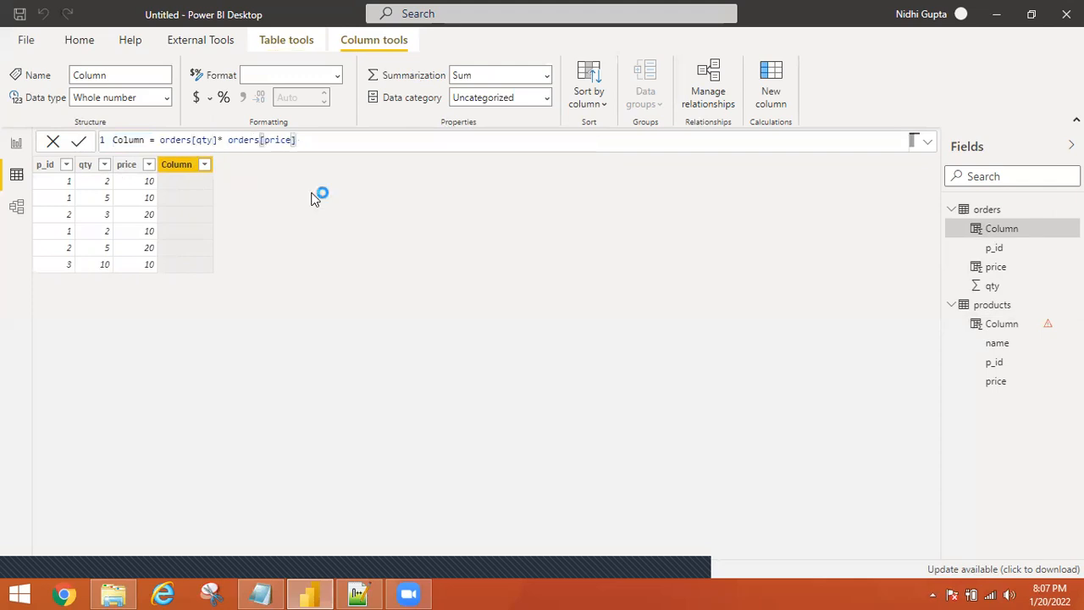
{"action": "key", "text": "Return"}
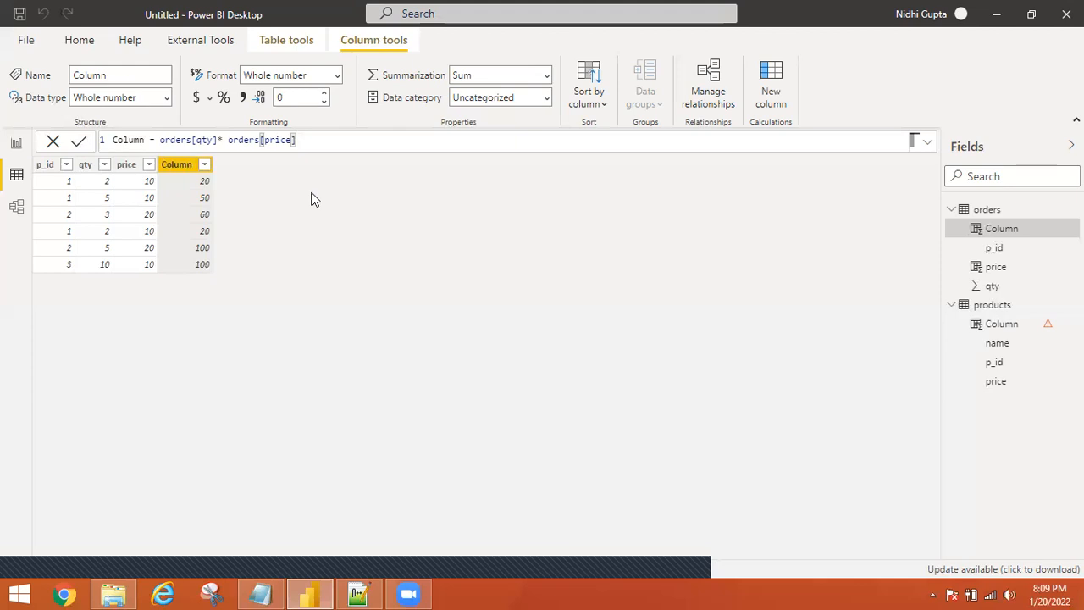
{"action": "left_click", "coordinate": [16, 145]}
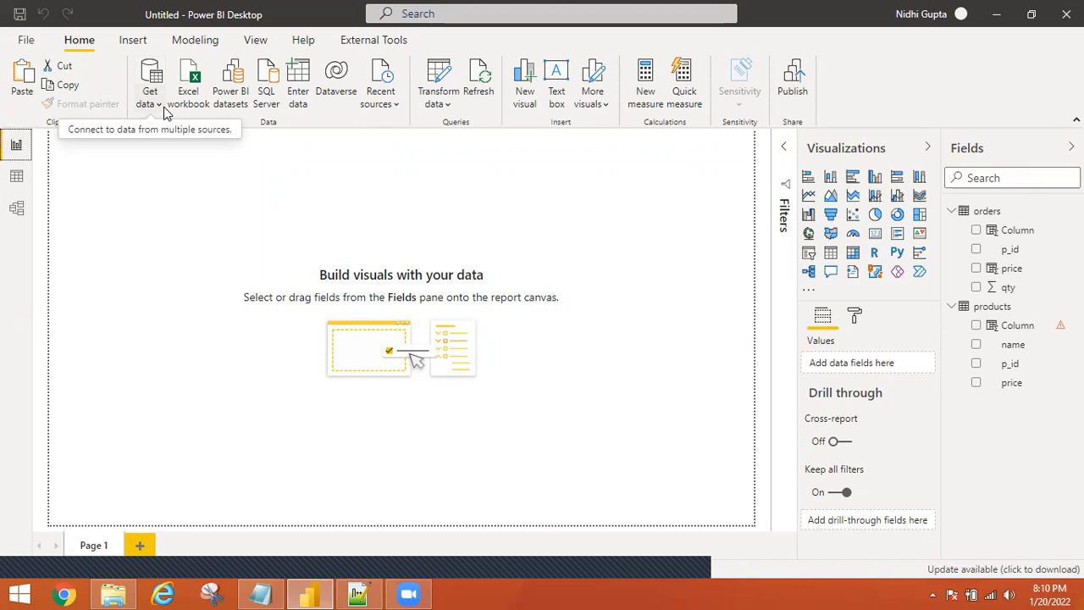
From the full Get Data connector catalogue, choose Oracle database as the source.
{"action": "left_click", "coordinate": [153, 103]}
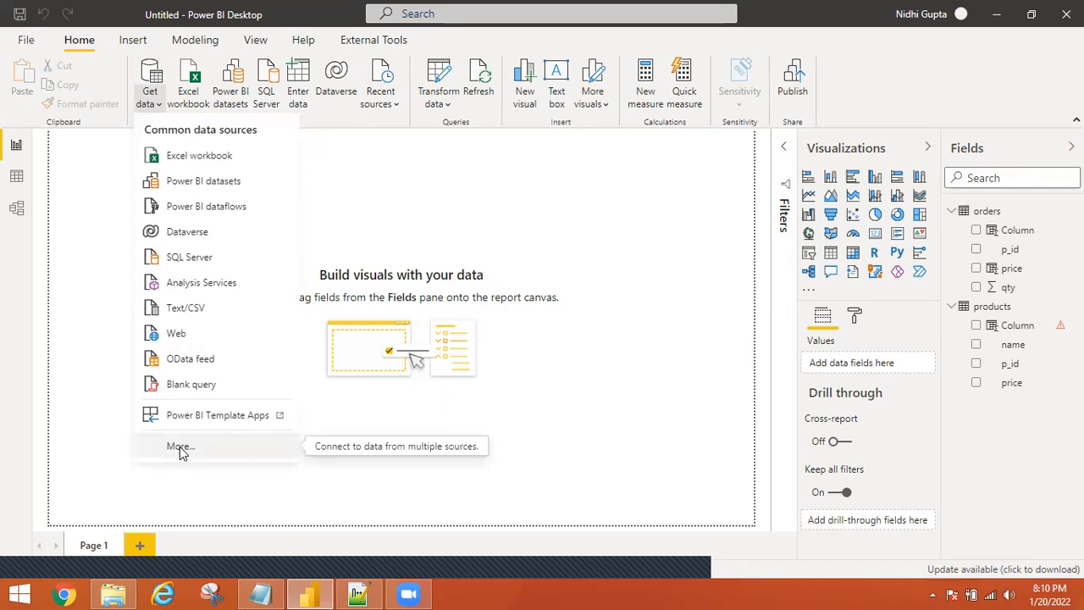
{"action": "left_click", "coordinate": [180, 449]}
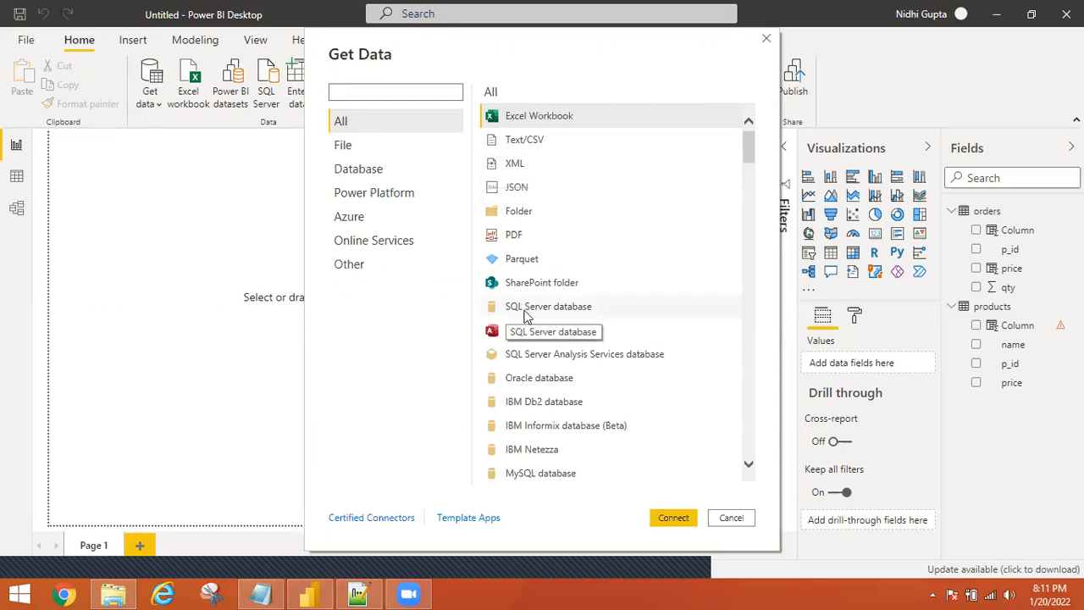
{"action": "left_click", "coordinate": [534, 387]}
{"action": "left_click", "coordinate": [680, 519]}
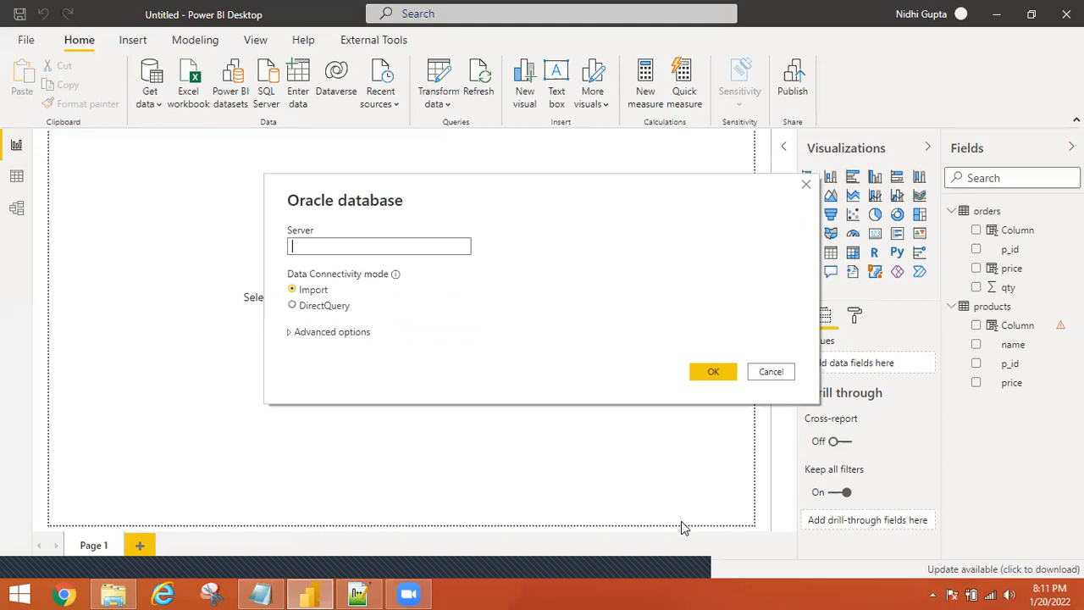
{"action": "type", "text": "localhost"}
{"action": "left_click", "coordinate": [293, 333]}
{"action": "left_click", "coordinate": [356, 405]}
{"action": "left_click", "coordinate": [322, 364]}
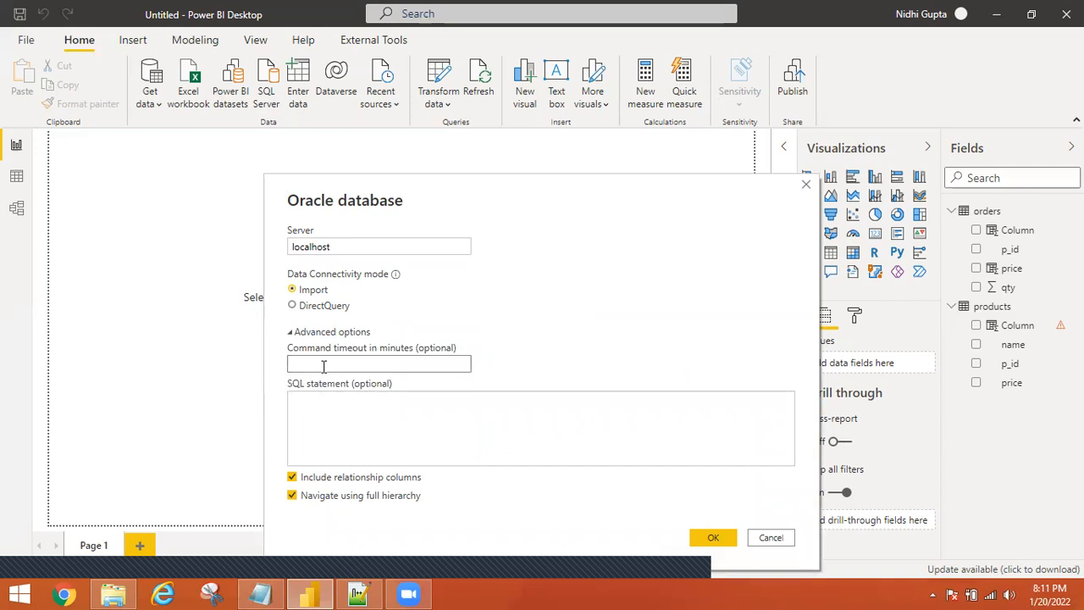
{"action": "left_click", "coordinate": [361, 438]}
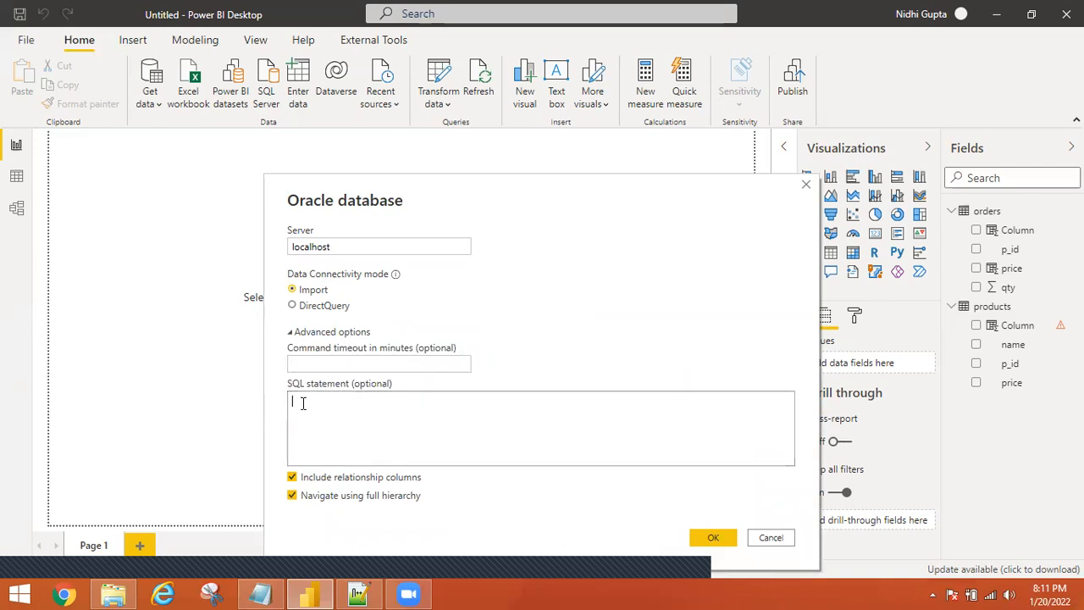
{"action": "left_click", "coordinate": [301, 362]}
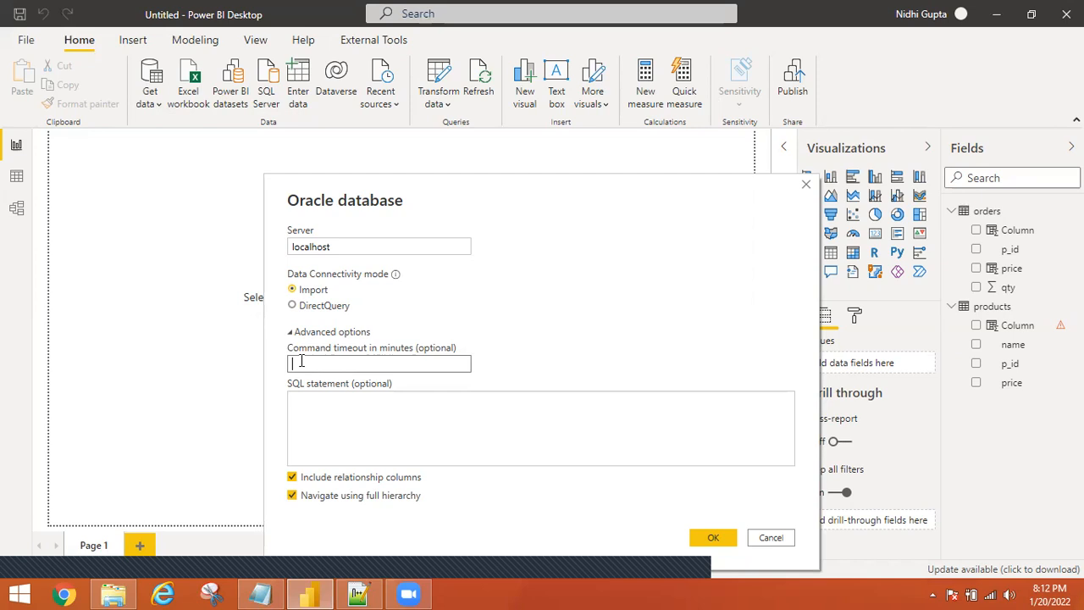
{"action": "left_click", "coordinate": [334, 422]}
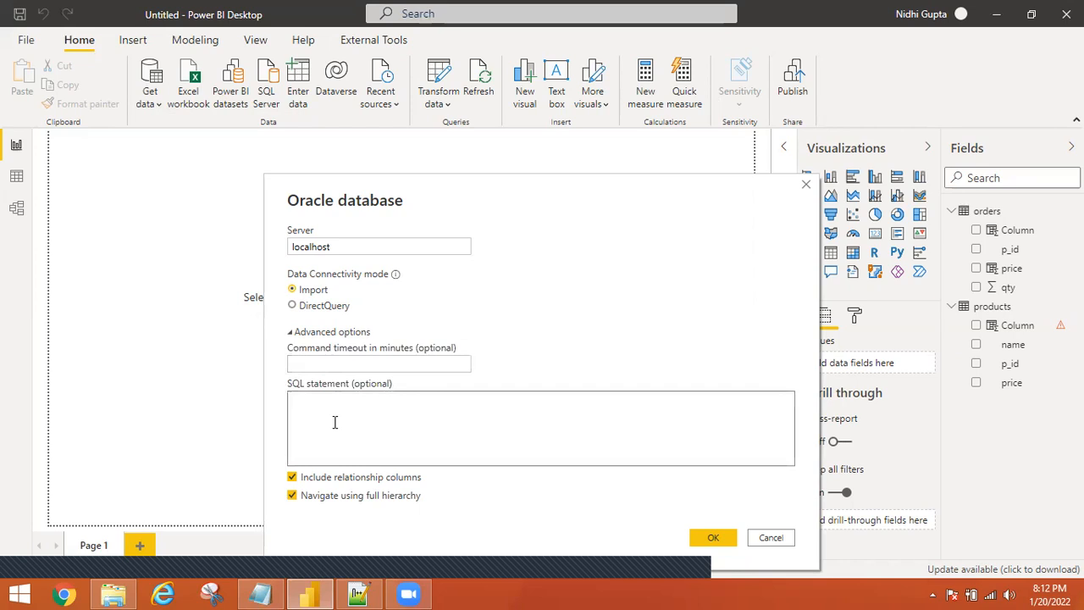
Enter the SQL 'select * from employees where rownum<=10' with a command timeout of 2 minutes.
{"action": "type", "text": "select"}
{"action": "type", "text": "*"}
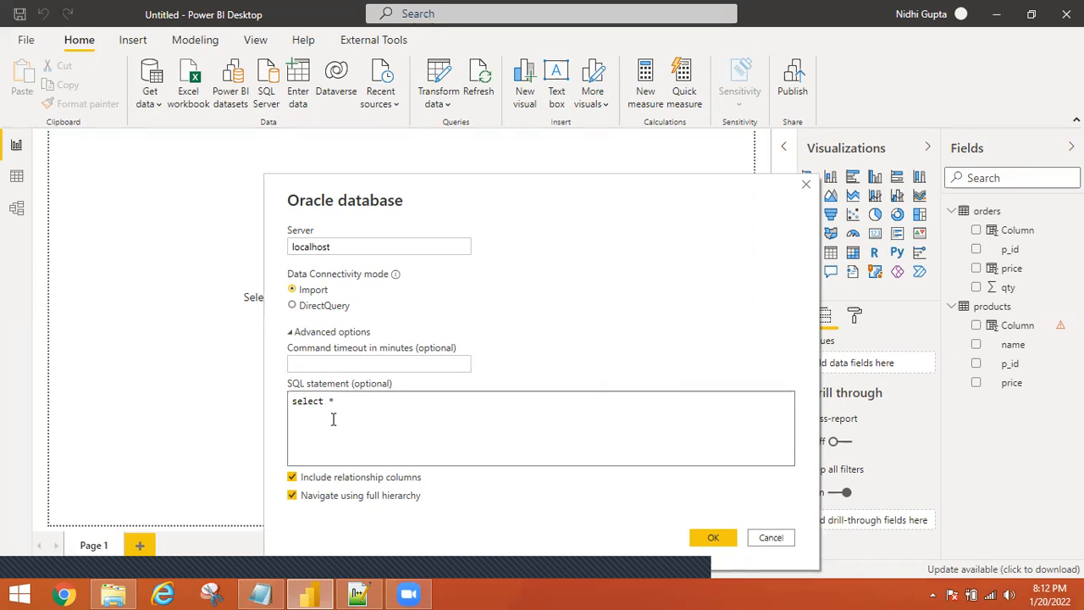
{"action": "type", "text": " from employees"}
{"action": "type", "text": "where"}
{"action": "type", "text": "rownum"}
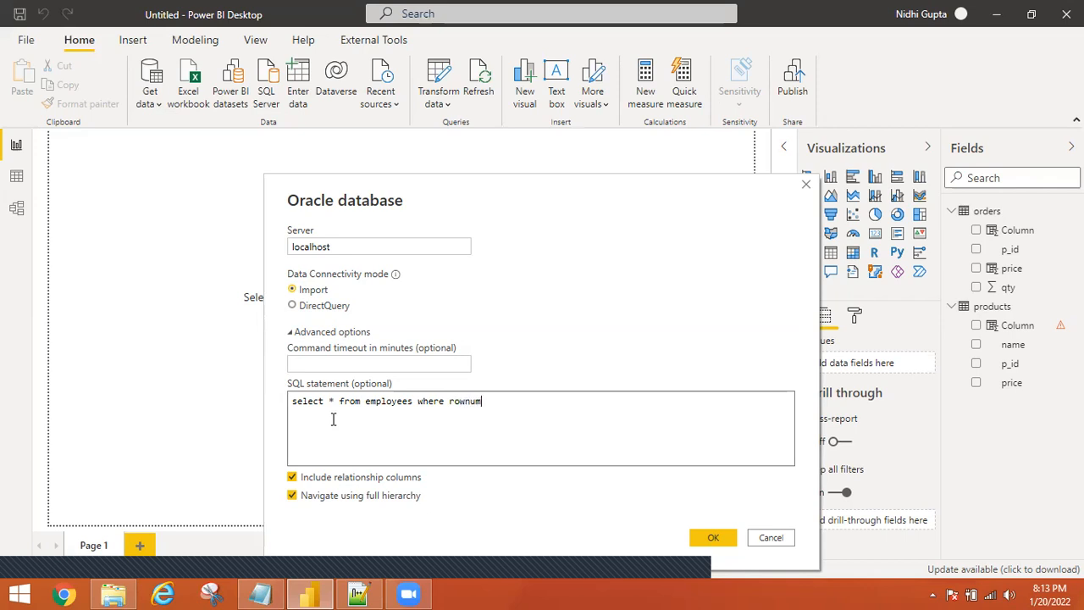
{"action": "type", "text": "<=10"}
{"action": "left_click", "coordinate": [360, 363]}
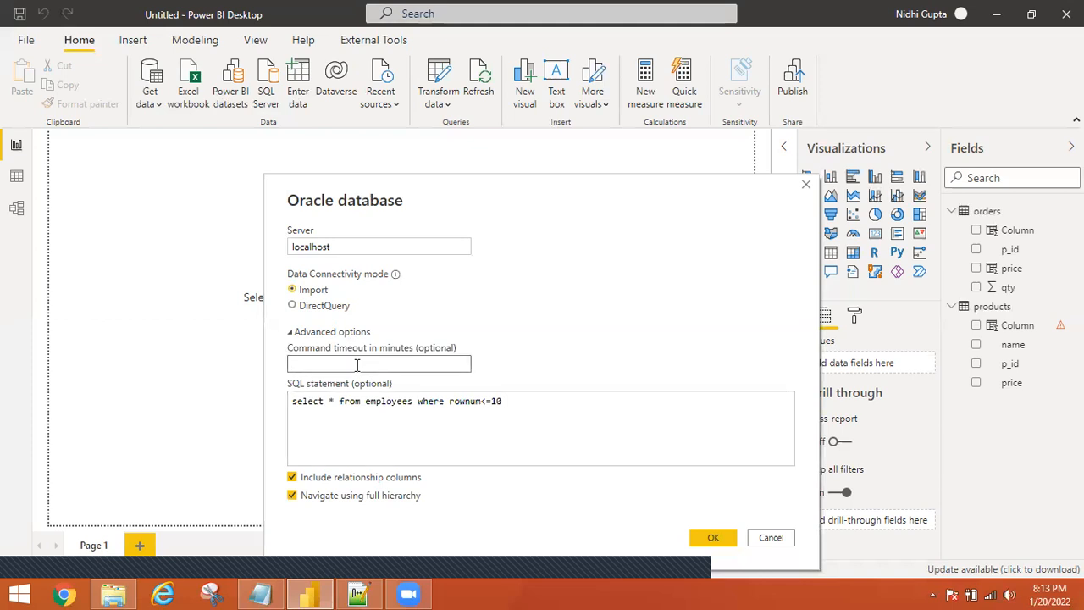
{"action": "type", "text": "2"}
Run the Oracle query and scroll across the ten-row employees preview from localhost.
{"action": "left_click", "coordinate": [728, 539]}
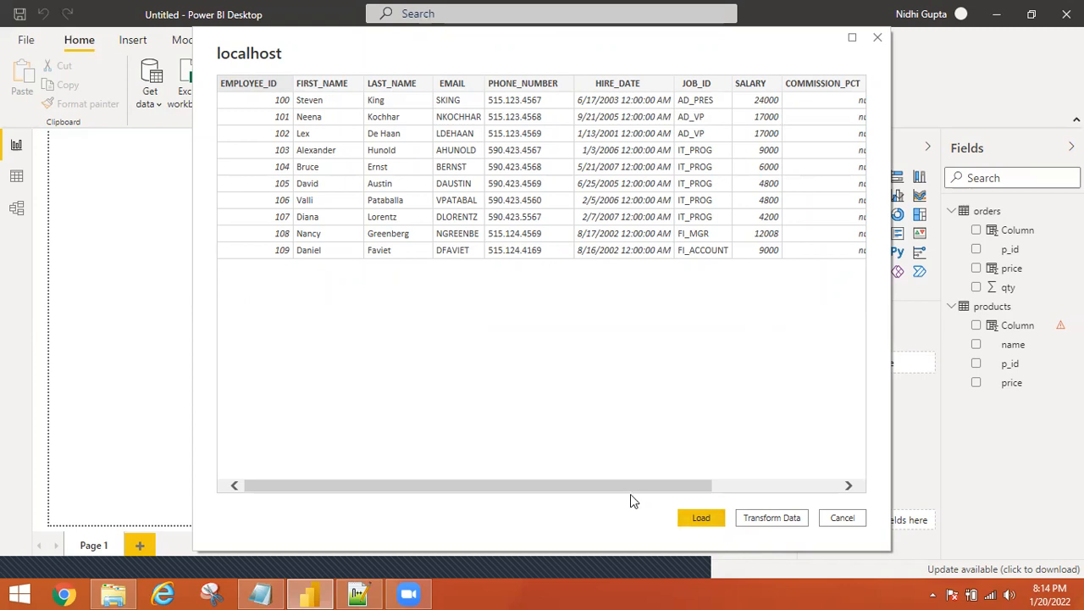
{"action": "left_click_drag", "start_coordinate": [597, 485], "coordinate": [195, 70]}
Load the previewed ten employee rows into the model as Query1.
{"action": "left_click", "coordinate": [703, 518]}
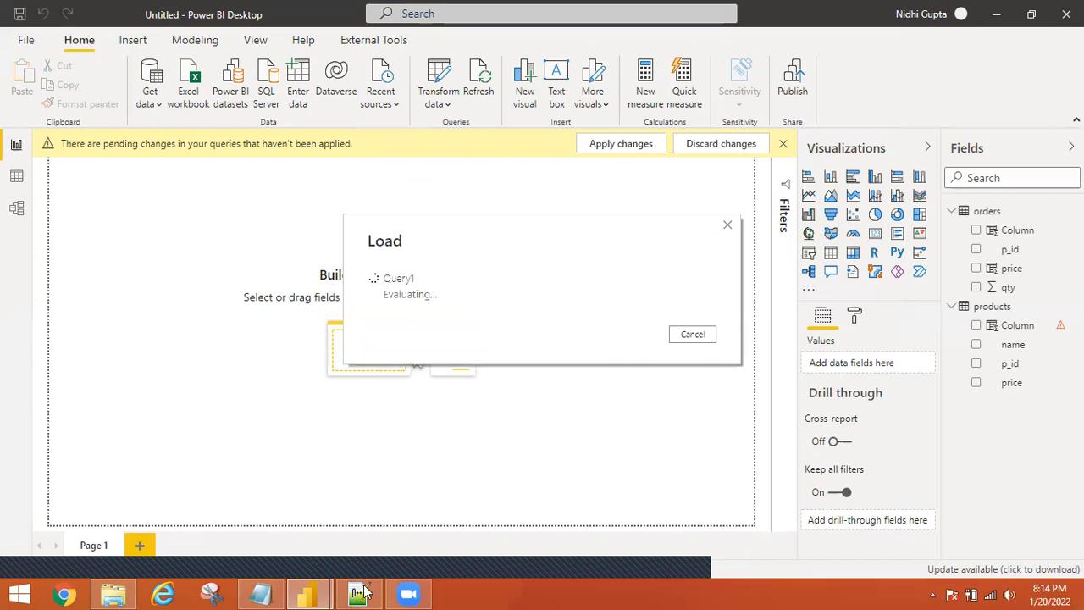
Show import_queries.sql from the top in Notepad++ and inspect the semicolon ending line 5.
{"action": "key", "text": "alt+Tab"}
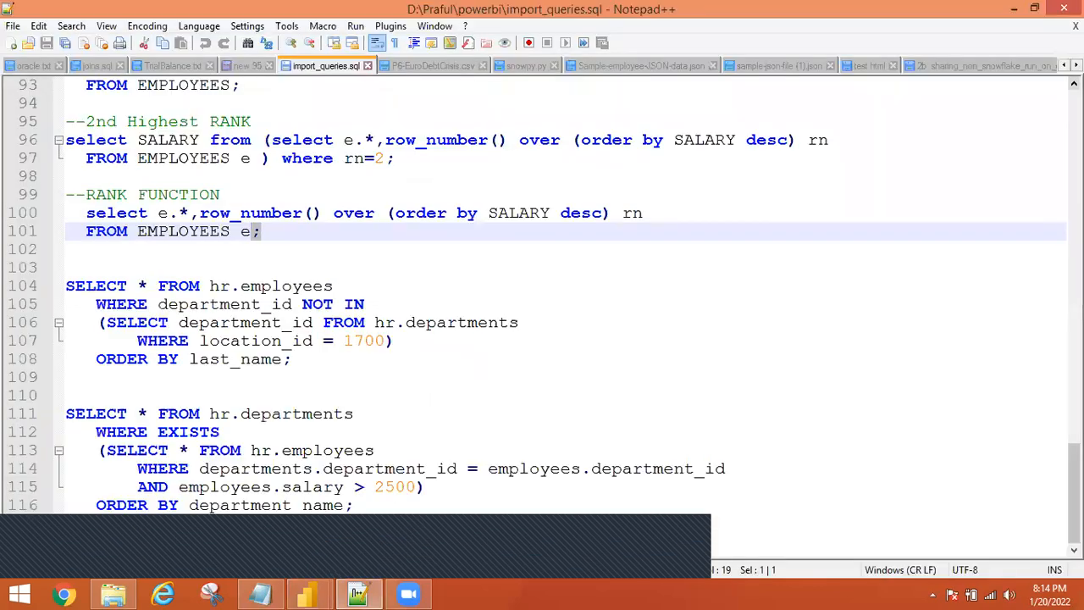
{"action": "scroll", "coordinate": [542, 296], "scroll_direction": "up", "scroll_amount": 20}
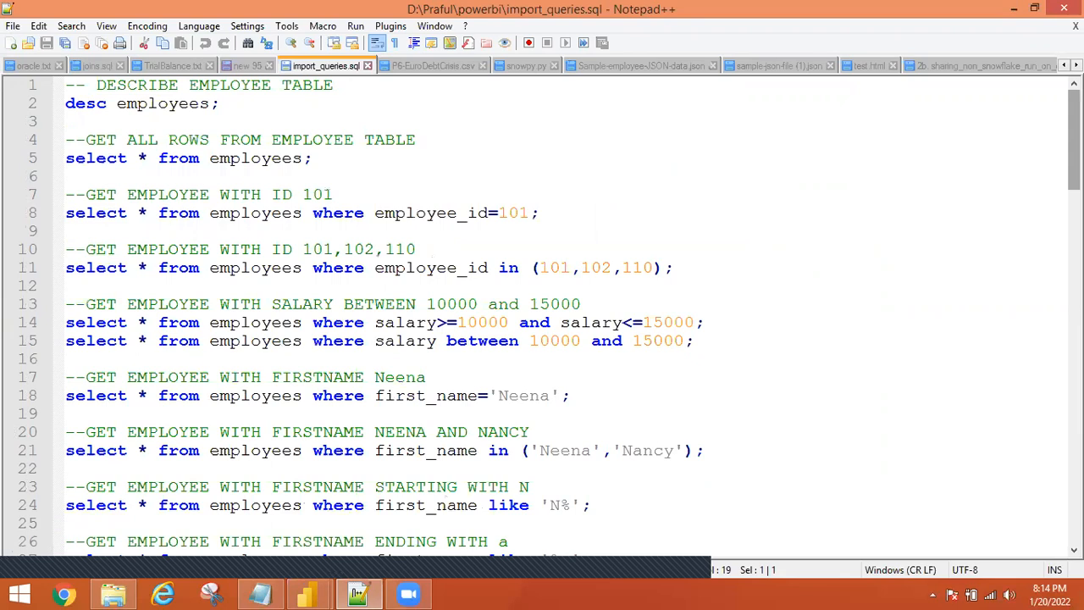
{"action": "key", "text": "alt+Tab"}
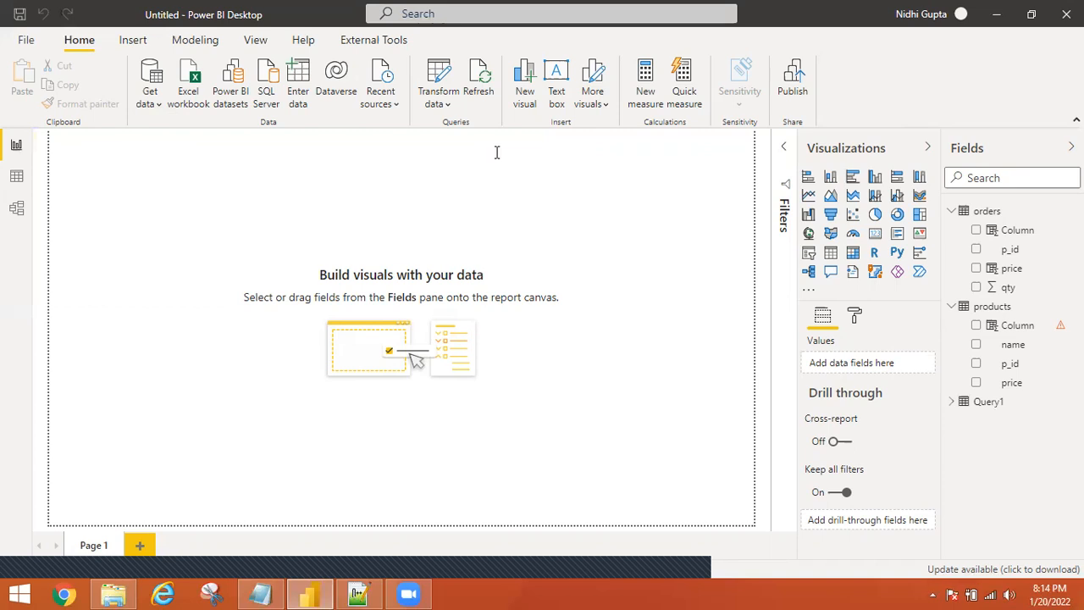
{"action": "key", "text": "alt+Tab"}
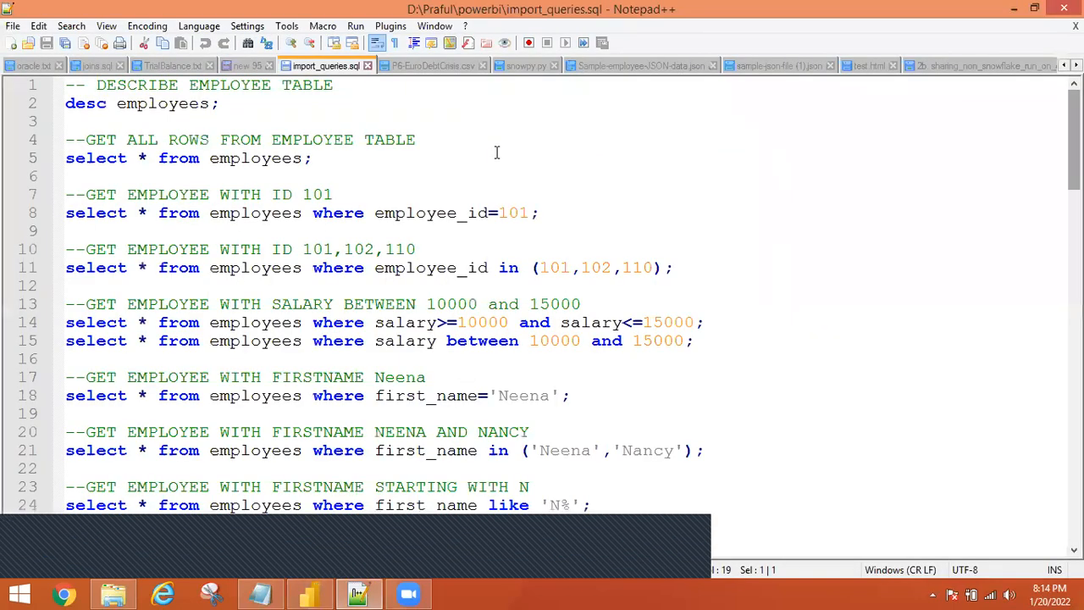
{"action": "left_click", "coordinate": [431, 155]}
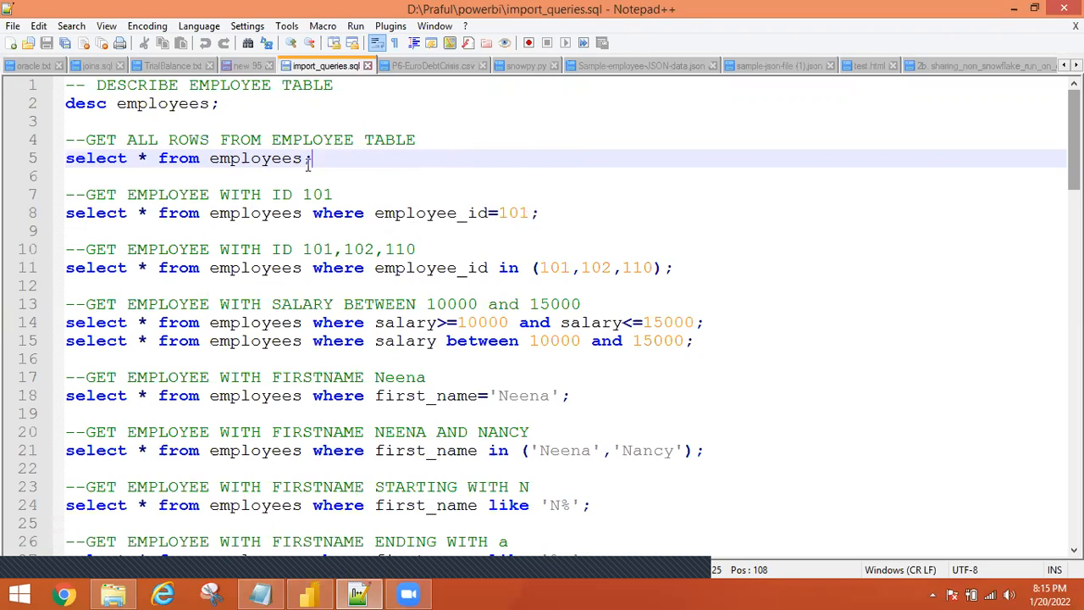
{"action": "left_click_drag", "start_coordinate": [303, 161], "coordinate": [313, 168]}
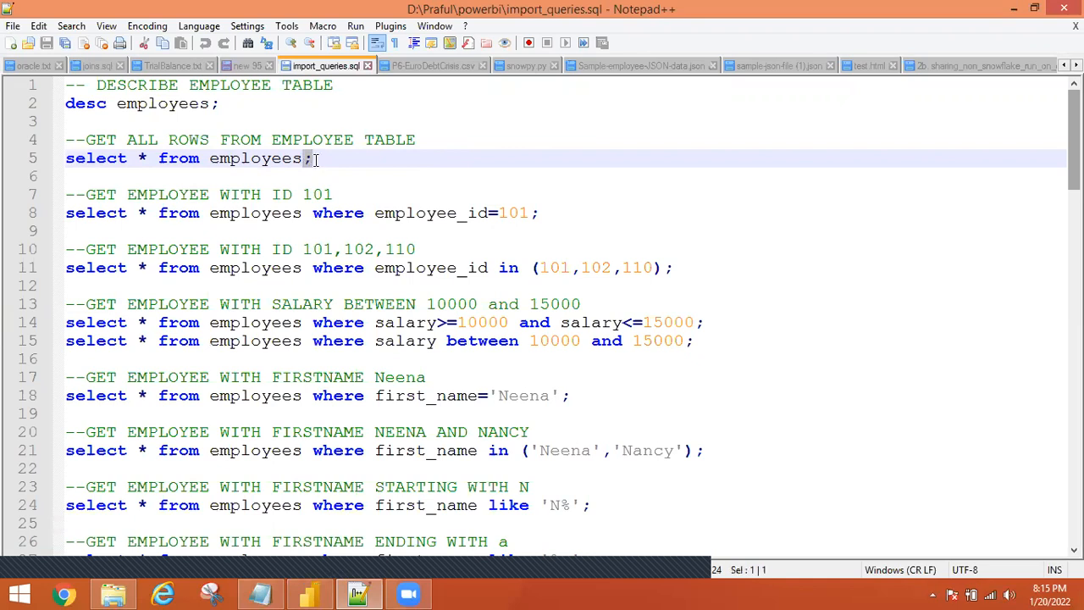
{"action": "left_click", "coordinate": [302, 159]}
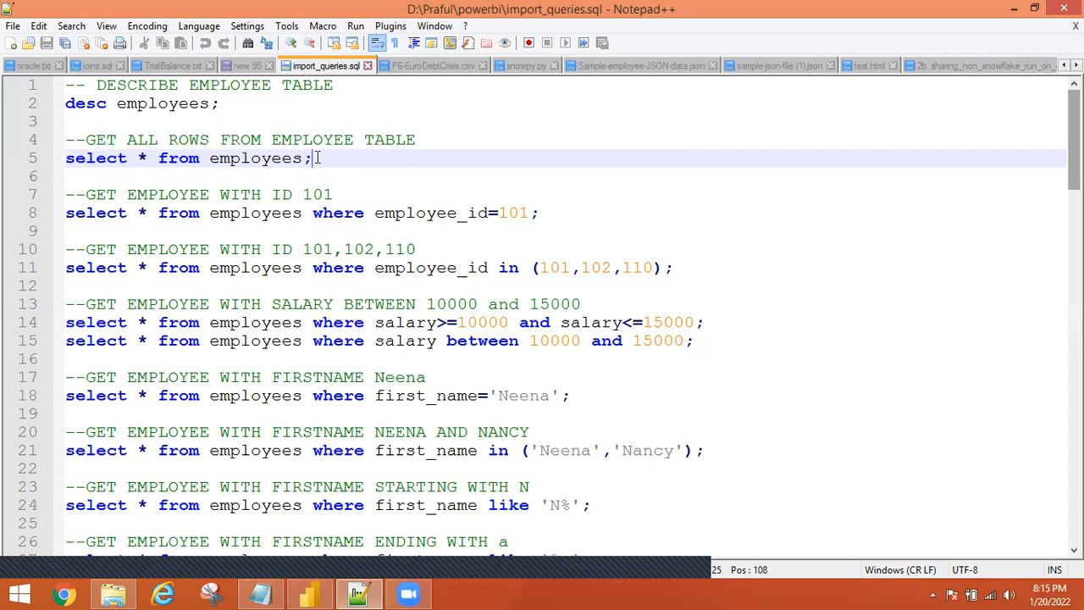
{"action": "left_click", "coordinate": [257, 223]}
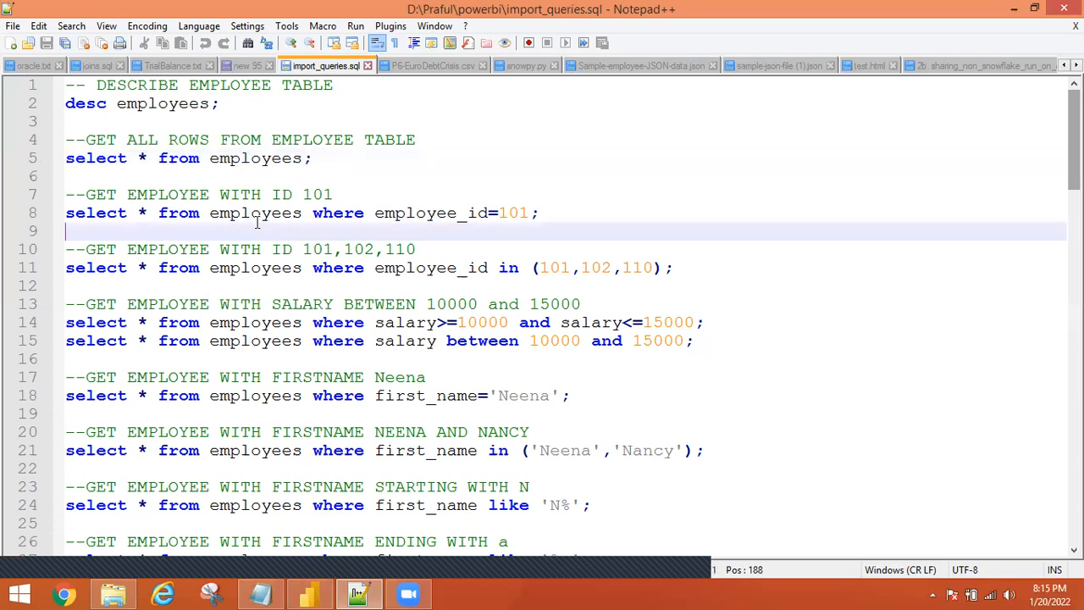
{"action": "double_click", "coordinate": [425, 213]}
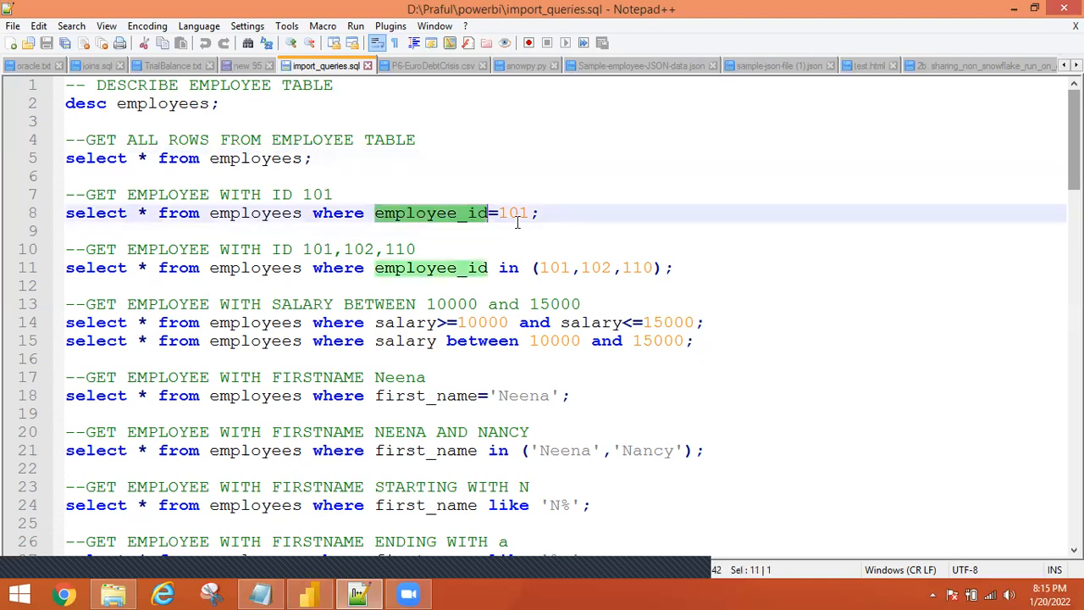
{"action": "left_click", "coordinate": [516, 223]}
{"action": "double_click", "coordinate": [514, 216]}
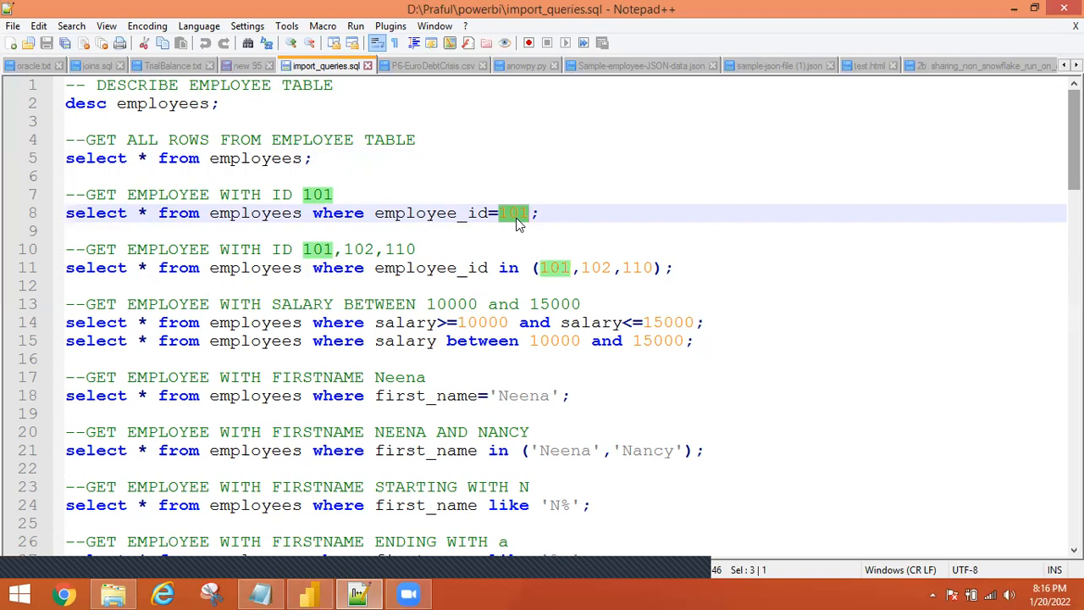
{"action": "left_click", "coordinate": [508, 269]}
{"action": "double_click", "coordinate": [508, 269]}
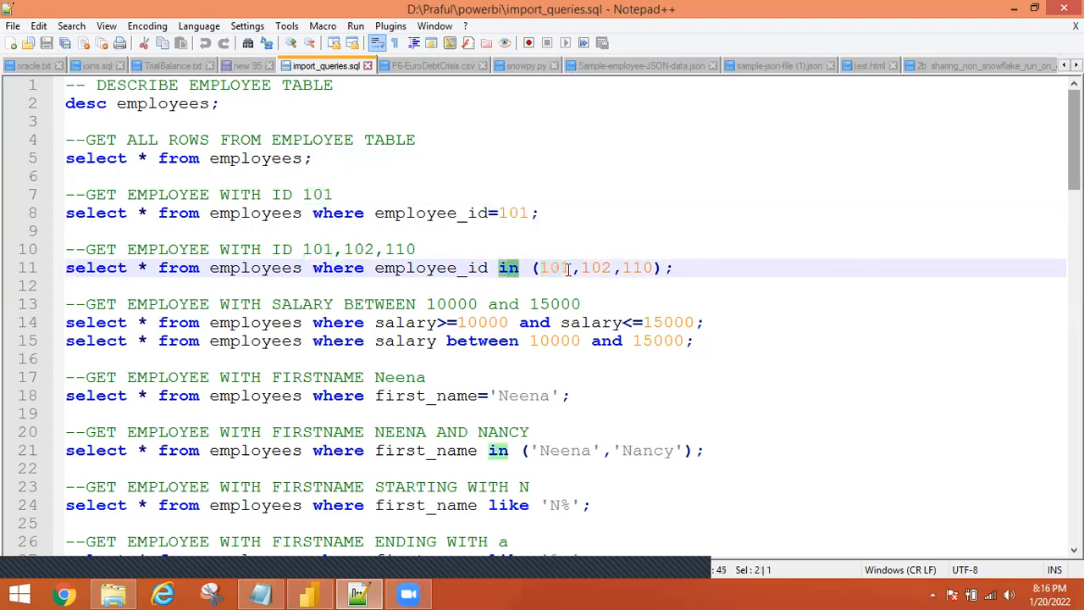
{"action": "double_click", "coordinate": [419, 268]}
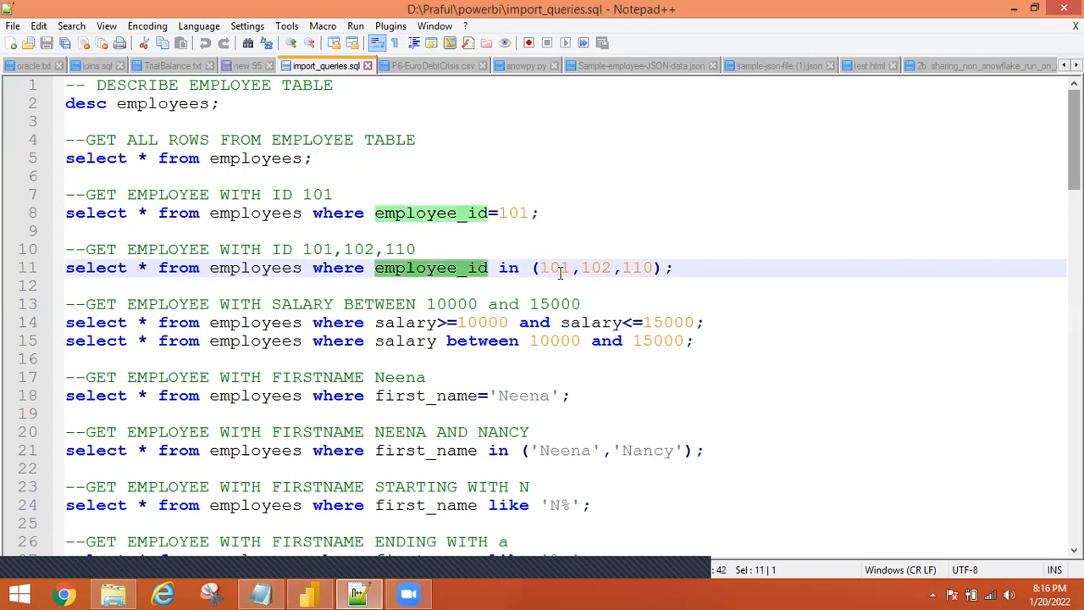
{"action": "left_click", "coordinate": [571, 270]}
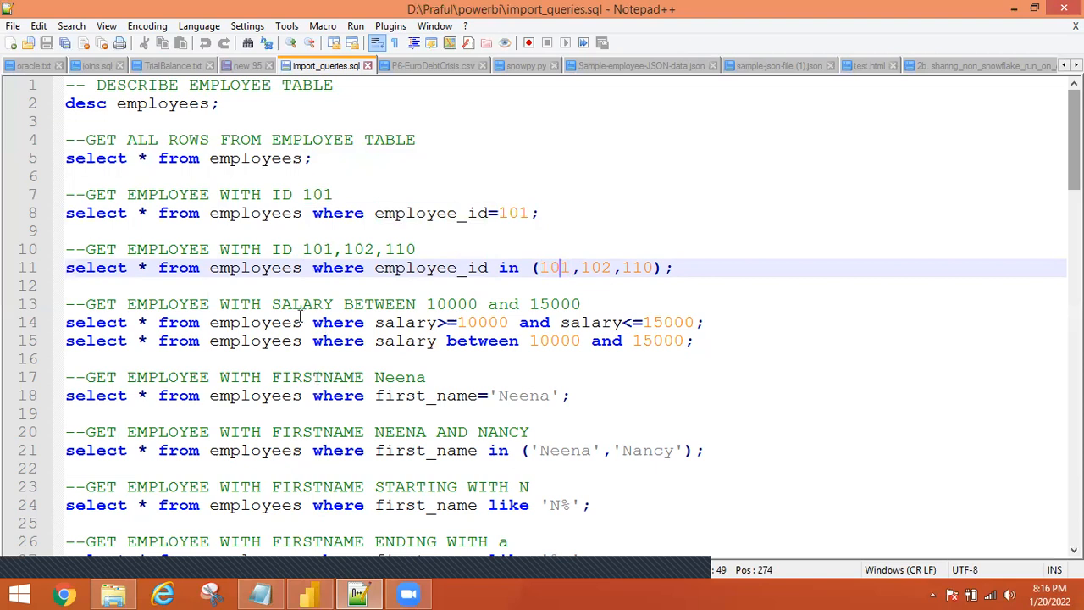
{"action": "double_click", "coordinate": [463, 307]}
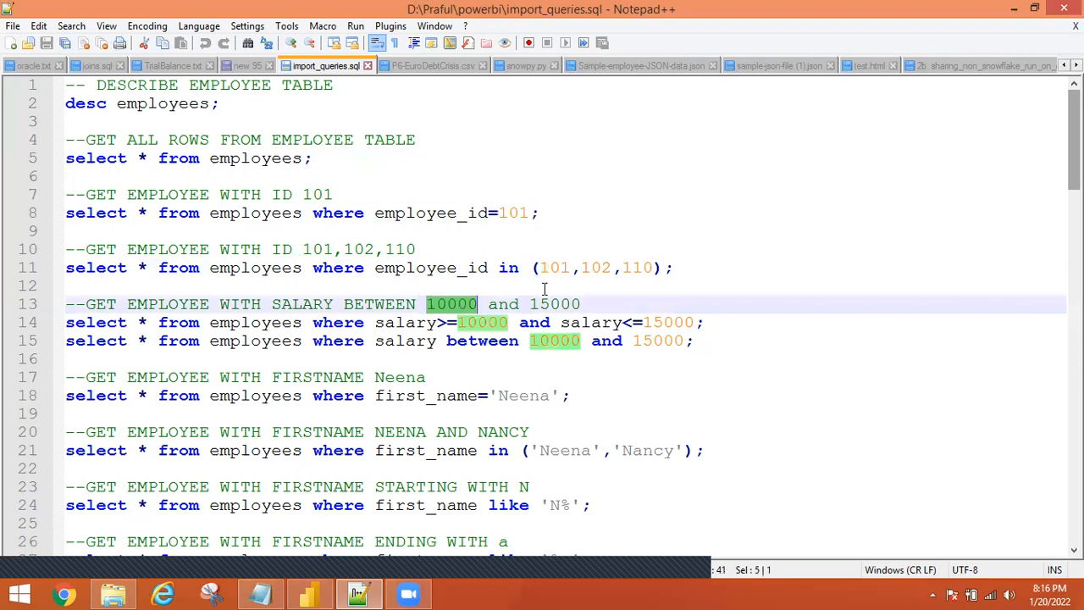
{"action": "double_click", "coordinate": [561, 308]}
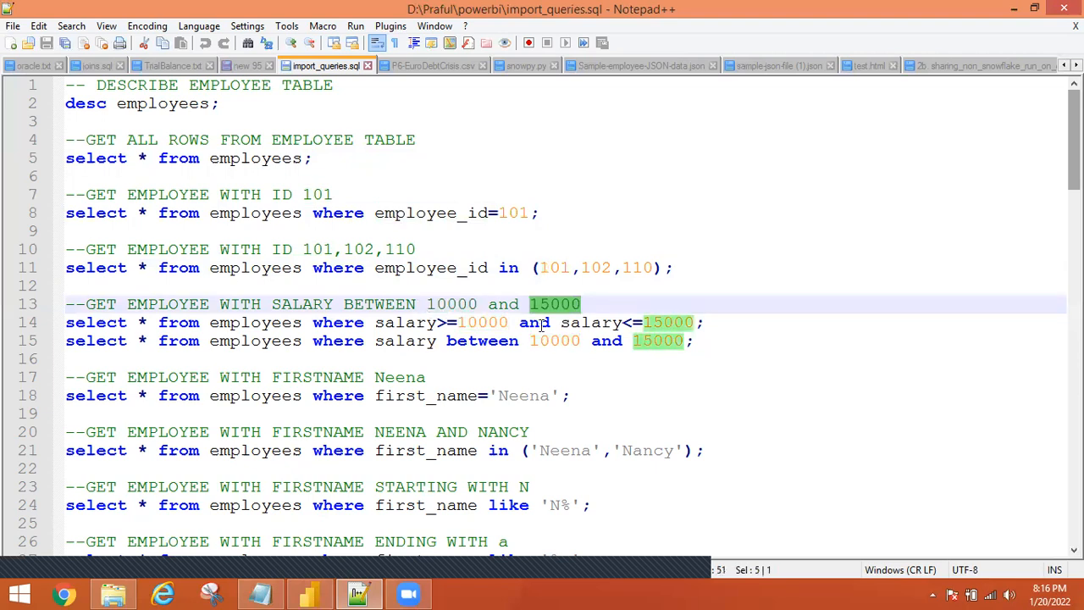
{"action": "double_click", "coordinate": [535, 323]}
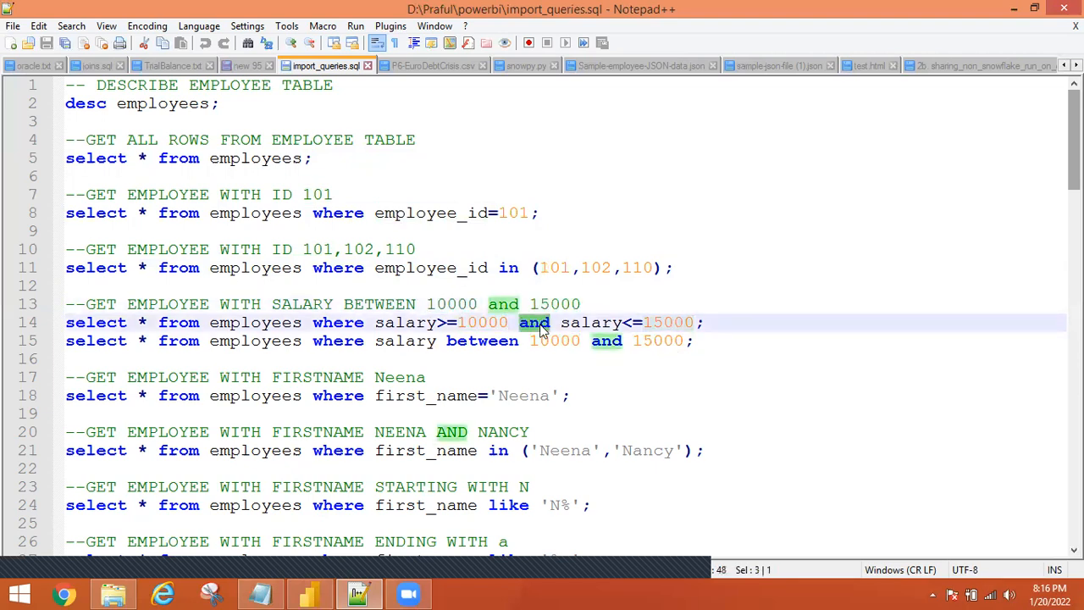
{"action": "left_click", "coordinate": [447, 341]}
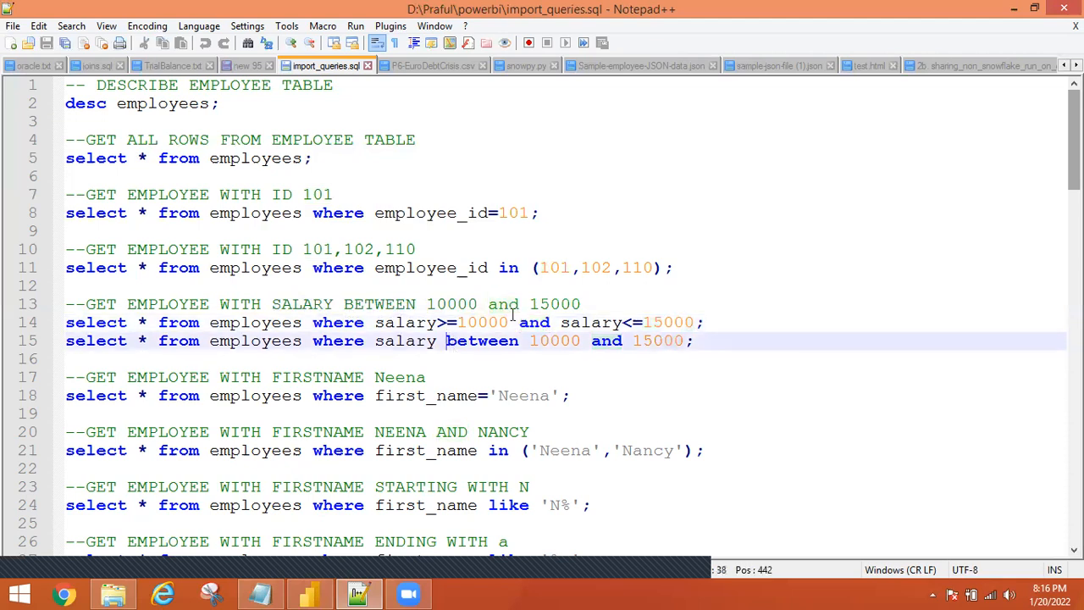
{"action": "double_click", "coordinate": [478, 342]}
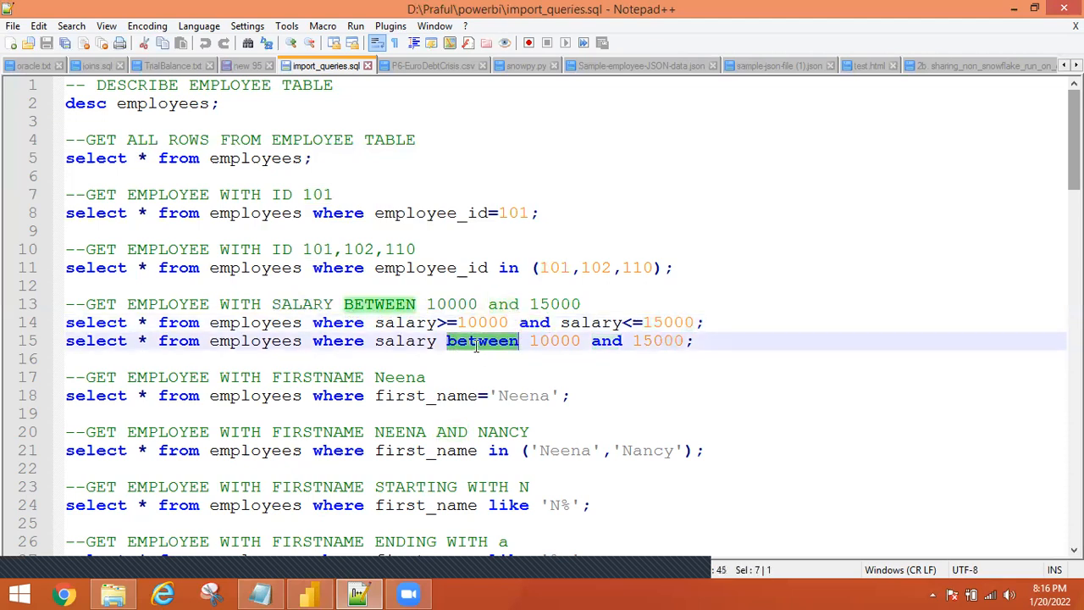
{"action": "double_click", "coordinate": [576, 341]}
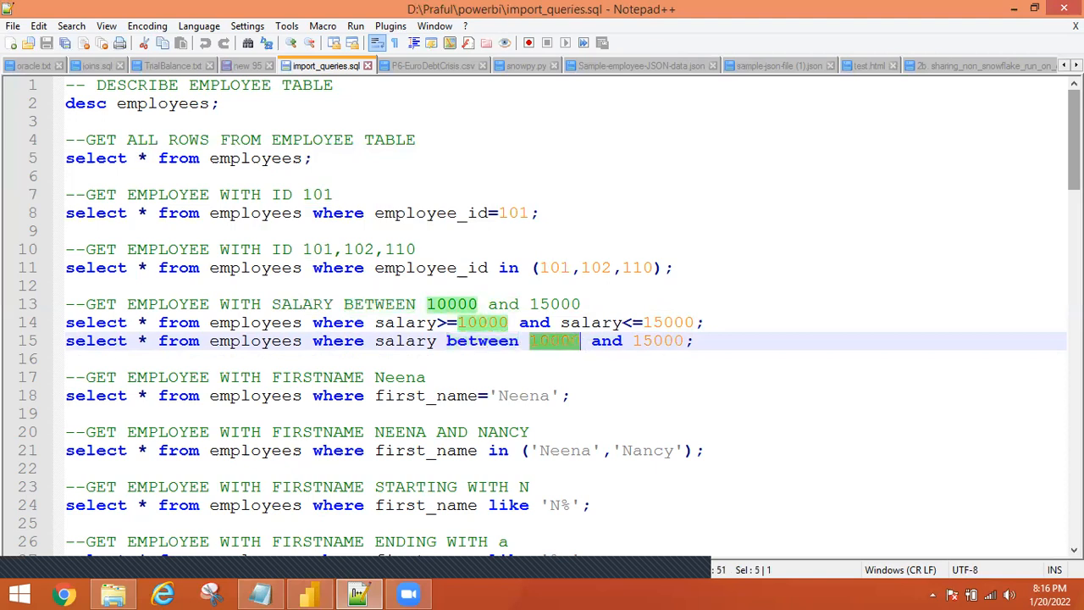
{"action": "scroll", "coordinate": [716, 280], "scroll_direction": "down", "scroll_amount": 1}
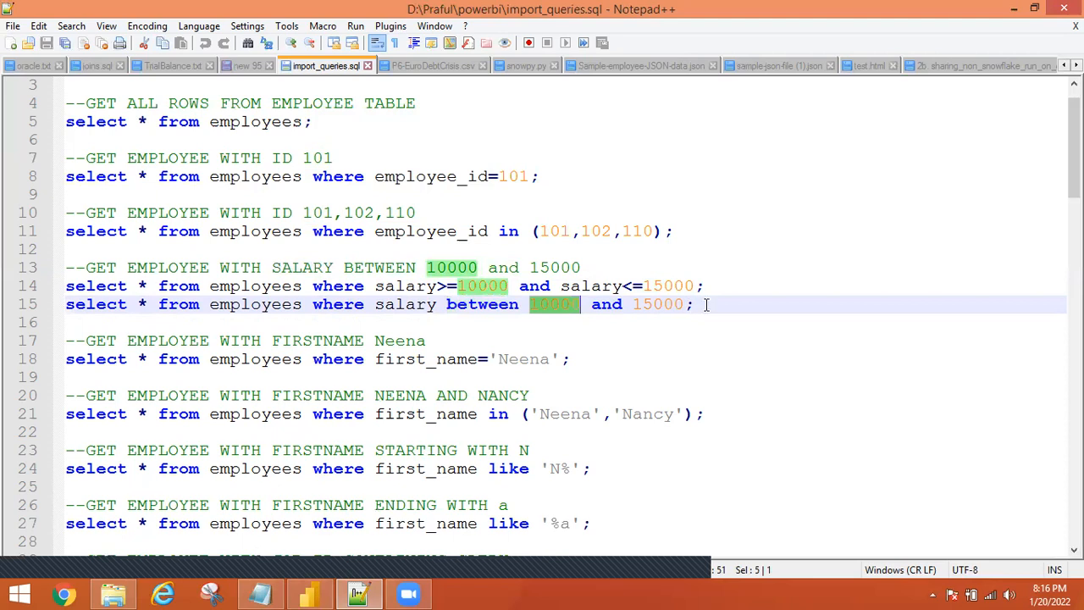
{"action": "left_click_drag", "start_coordinate": [498, 268], "coordinate": [696, 305]}
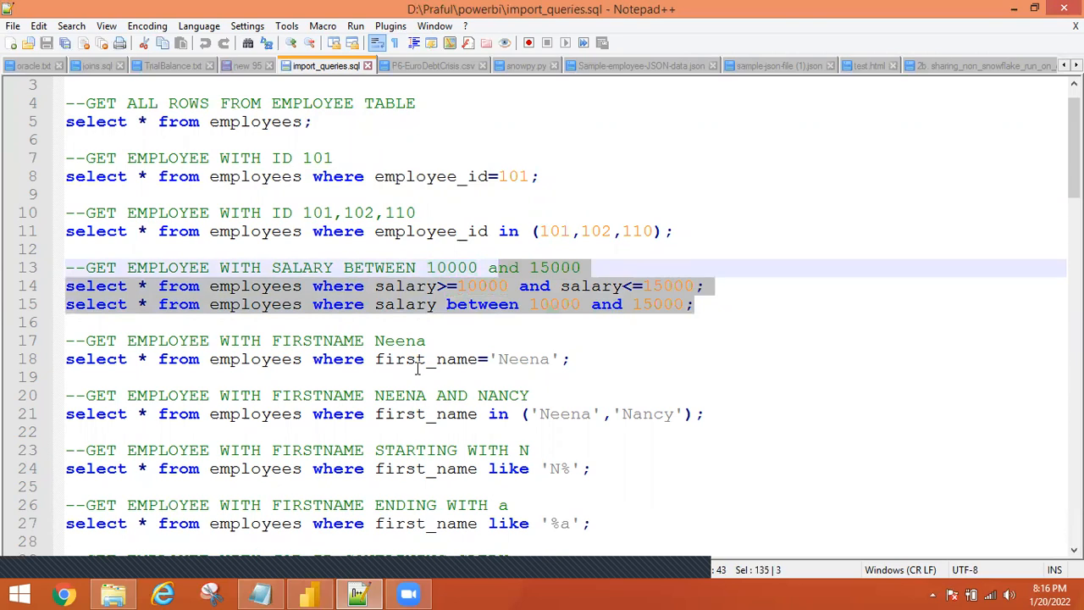
{"action": "double_click", "coordinate": [261, 347]}
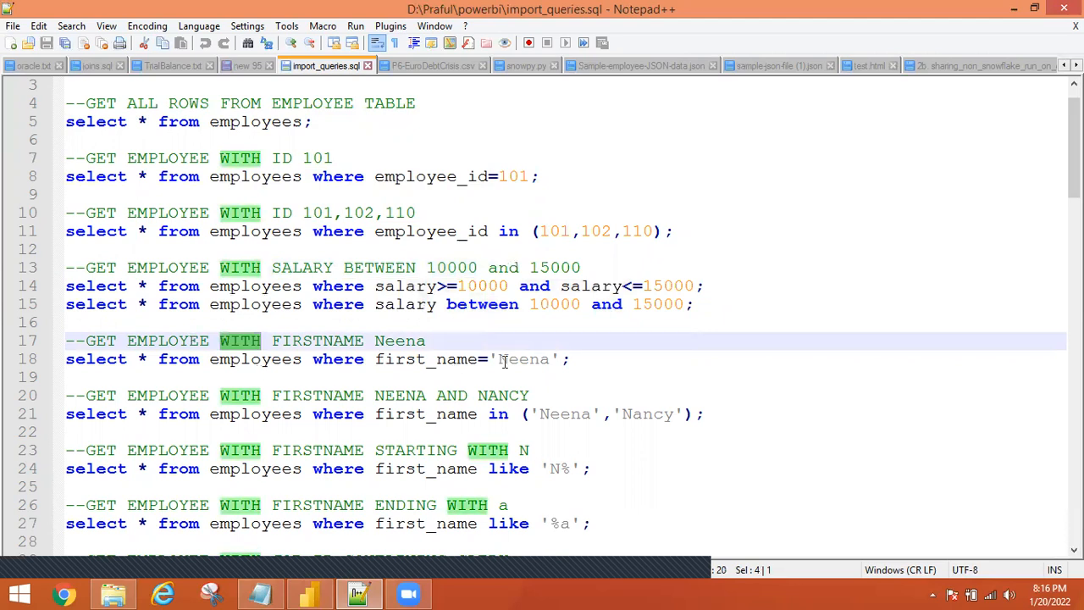
{"action": "left_click", "coordinate": [91, 370]}
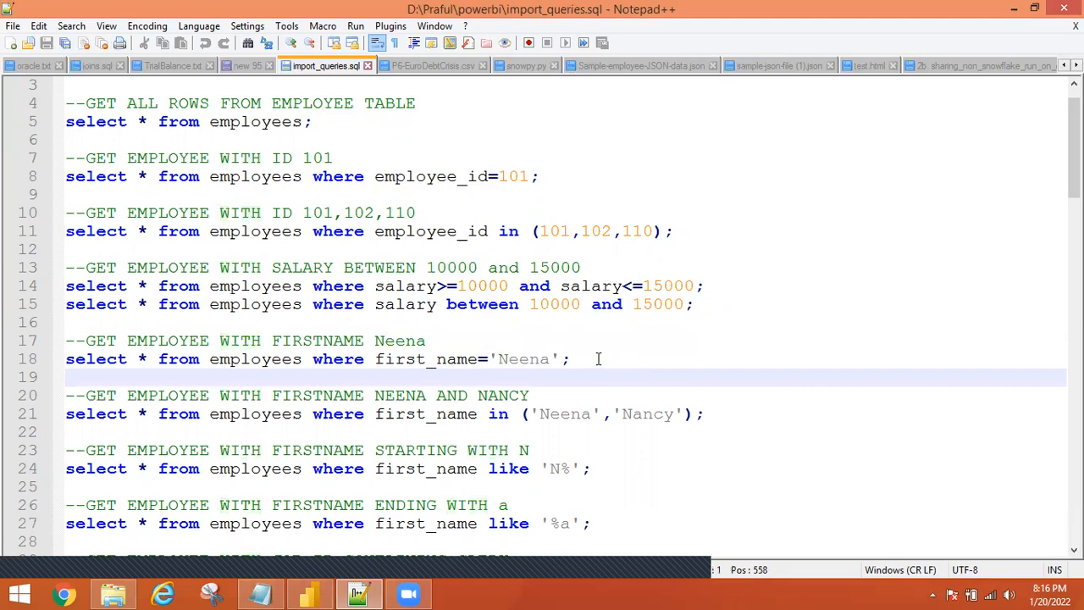
{"action": "key", "text": "Left"}
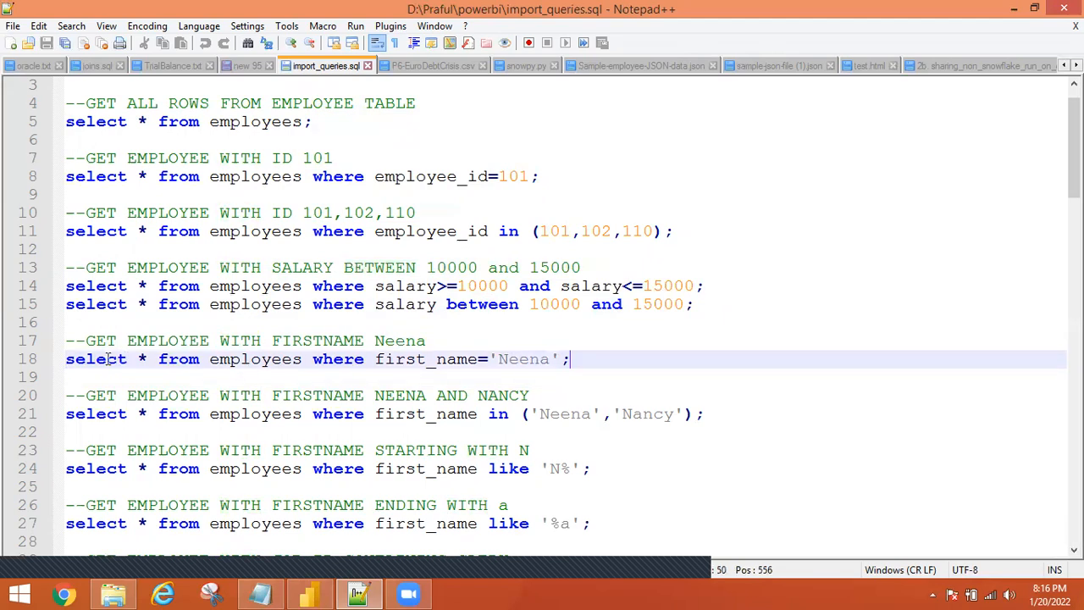
{"action": "left_click", "coordinate": [106, 359], "text": "shift"}
{"action": "left_click", "coordinate": [54, 368], "text": "shift"}
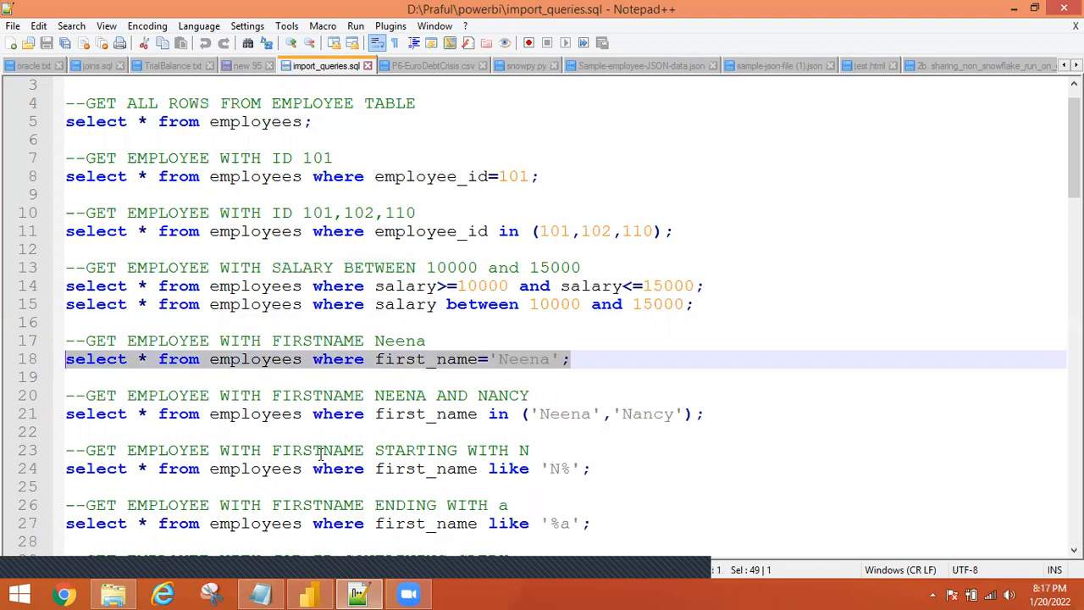
{"action": "left_click", "coordinate": [480, 414]}
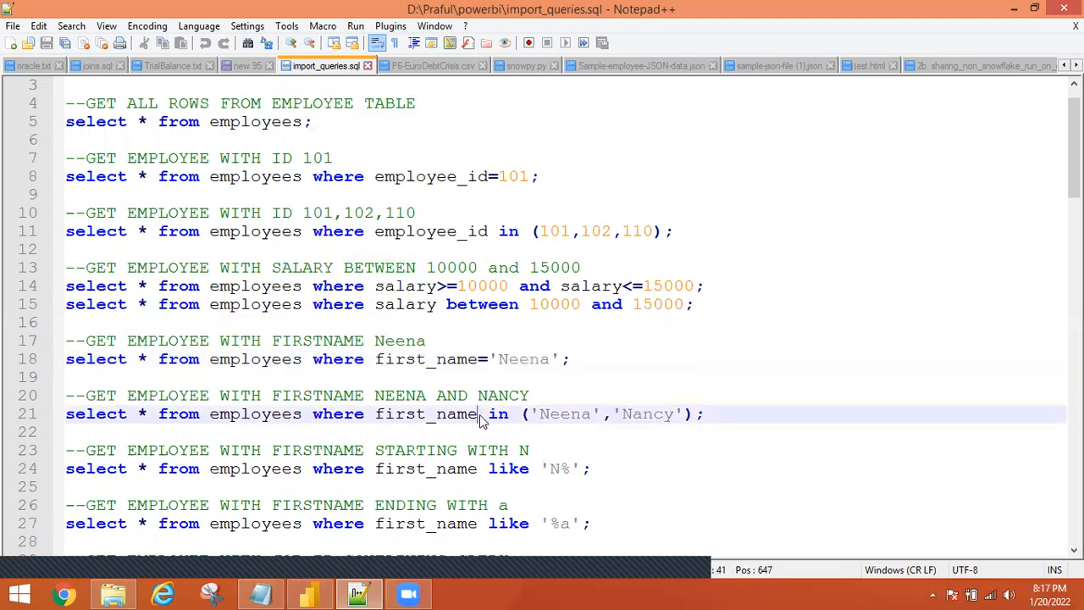
{"action": "double_click", "coordinate": [496, 414]}
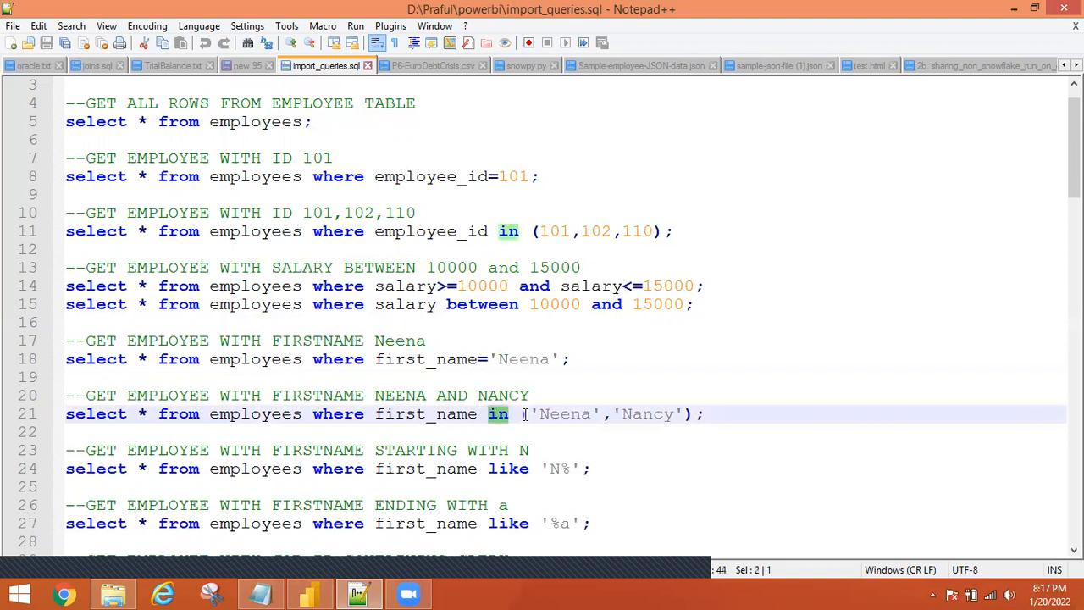
{"action": "left_click", "coordinate": [519, 414]}
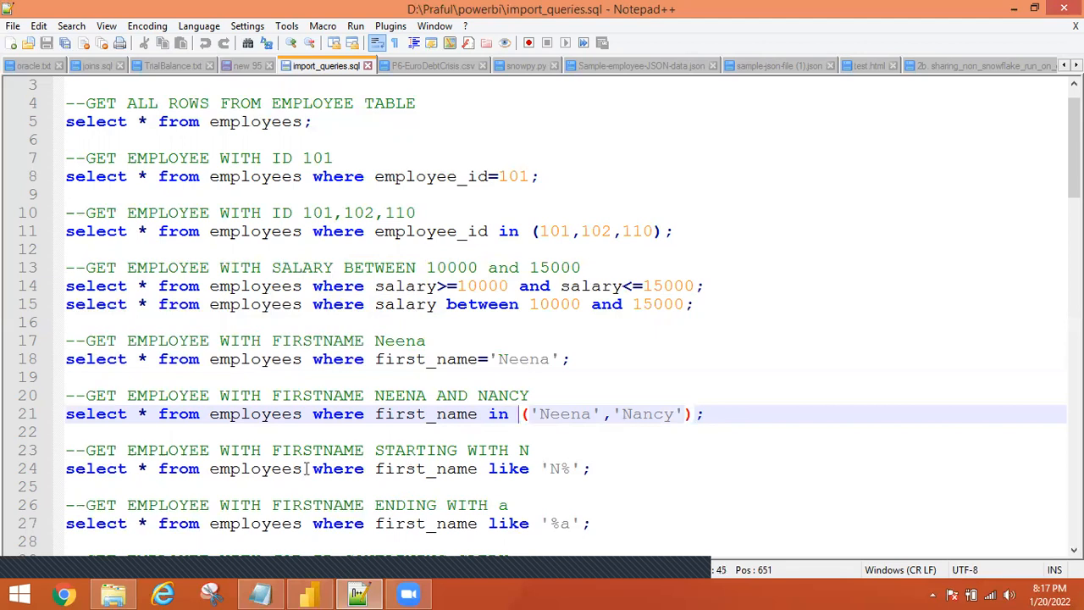
{"action": "double_click", "coordinate": [415, 453]}
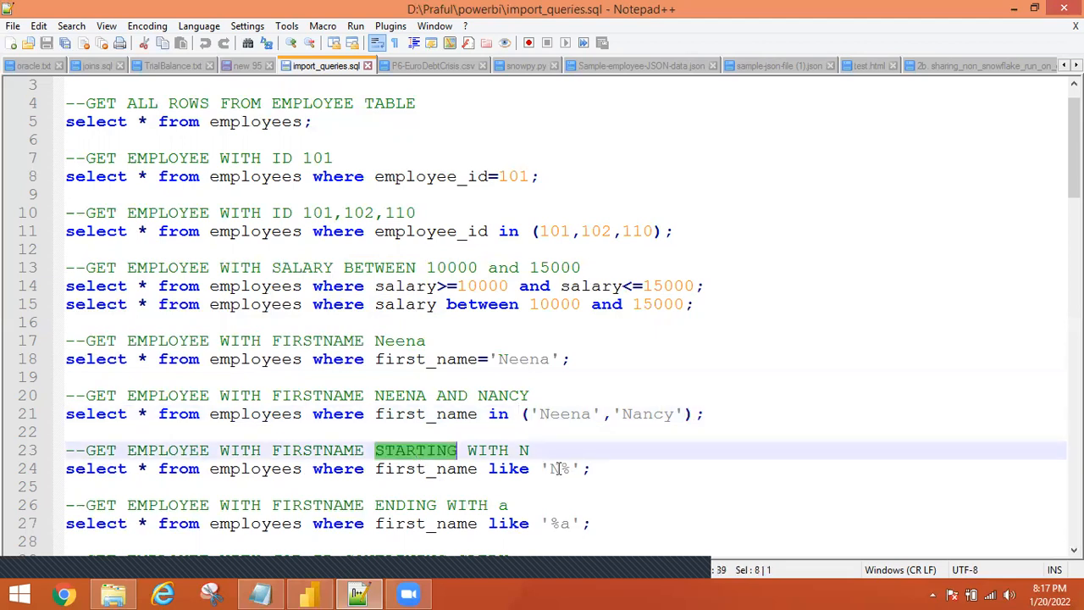
{"action": "left_click", "coordinate": [556, 469]}
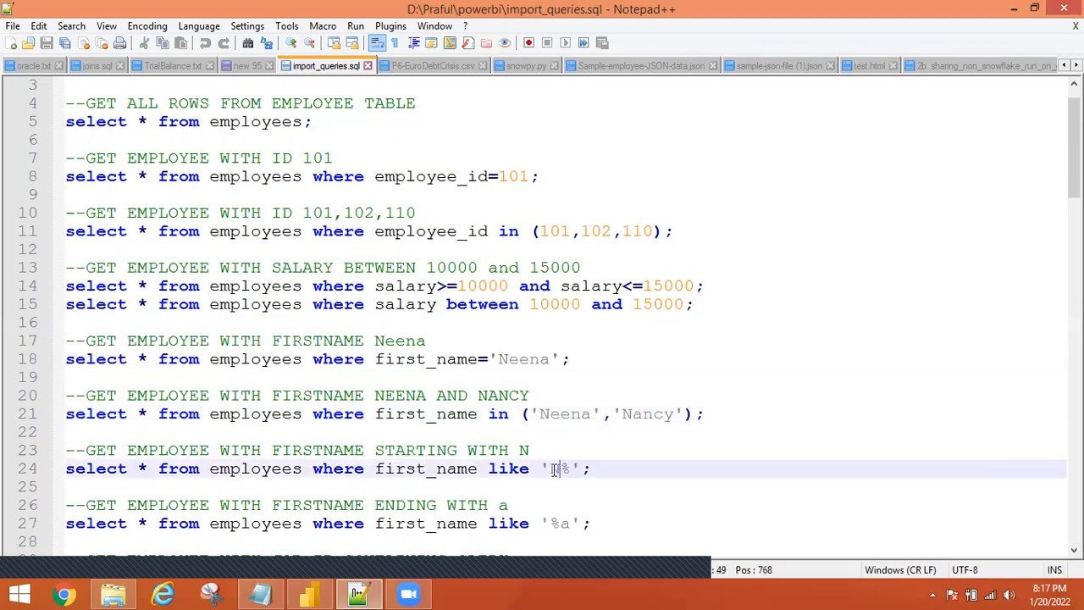
{"action": "left_click_drag", "start_coordinate": [555, 469], "coordinate": [546, 469]}
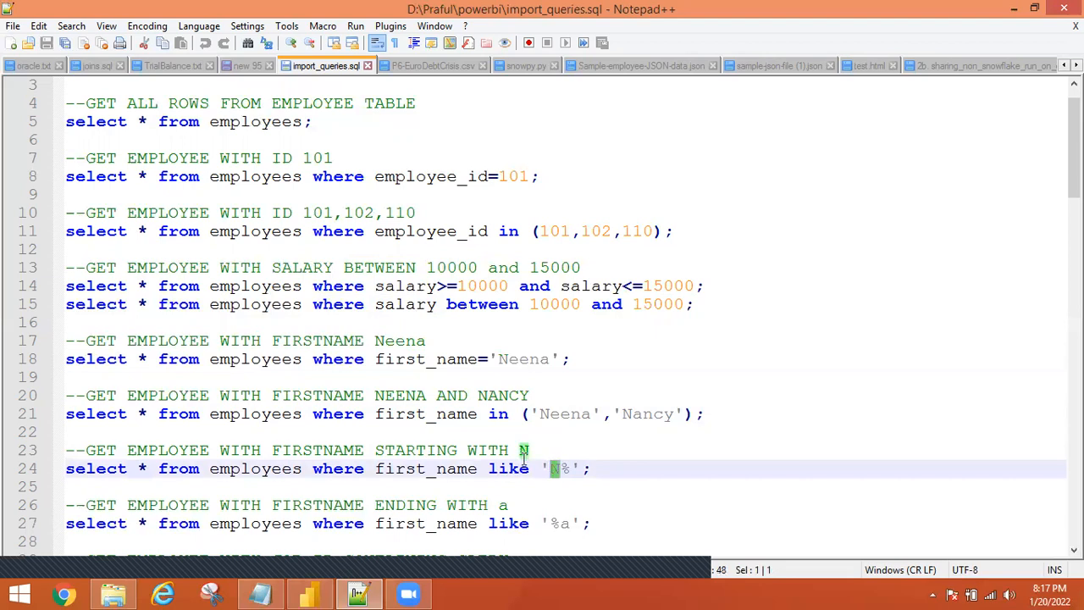
{"action": "left_click_drag", "start_coordinate": [558, 469], "coordinate": [567, 470]}
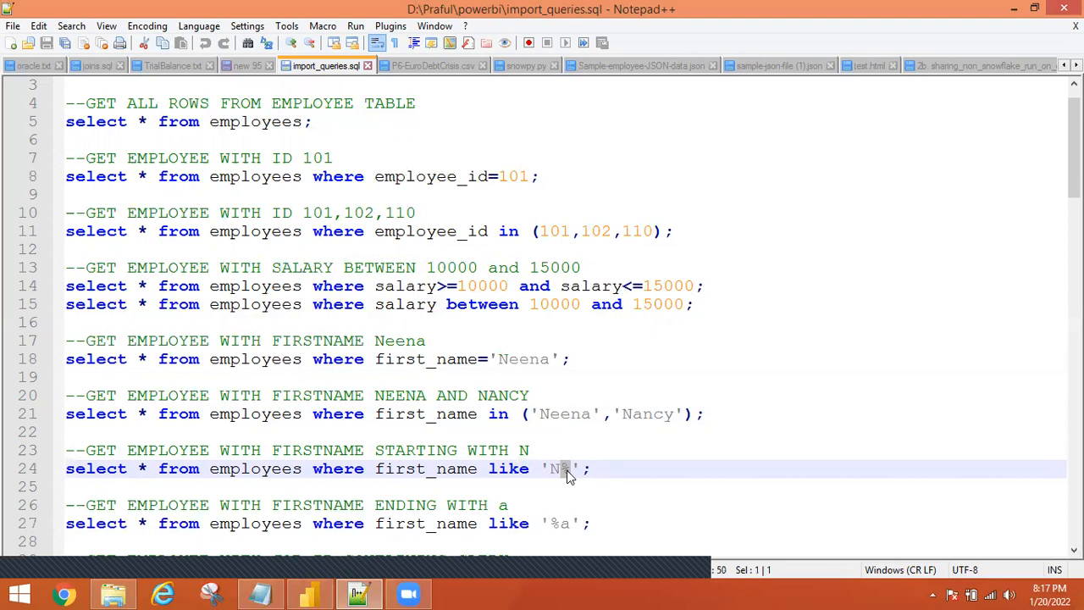
{"action": "left_click_drag", "start_coordinate": [560, 469], "coordinate": [549, 469]}
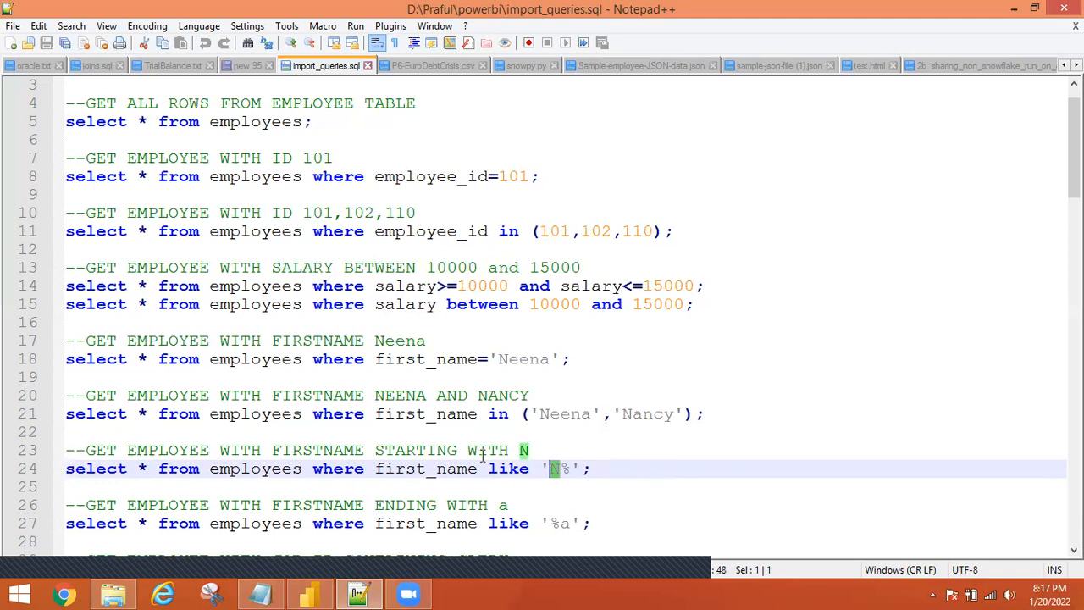
{"action": "left_click", "coordinate": [437, 449]}
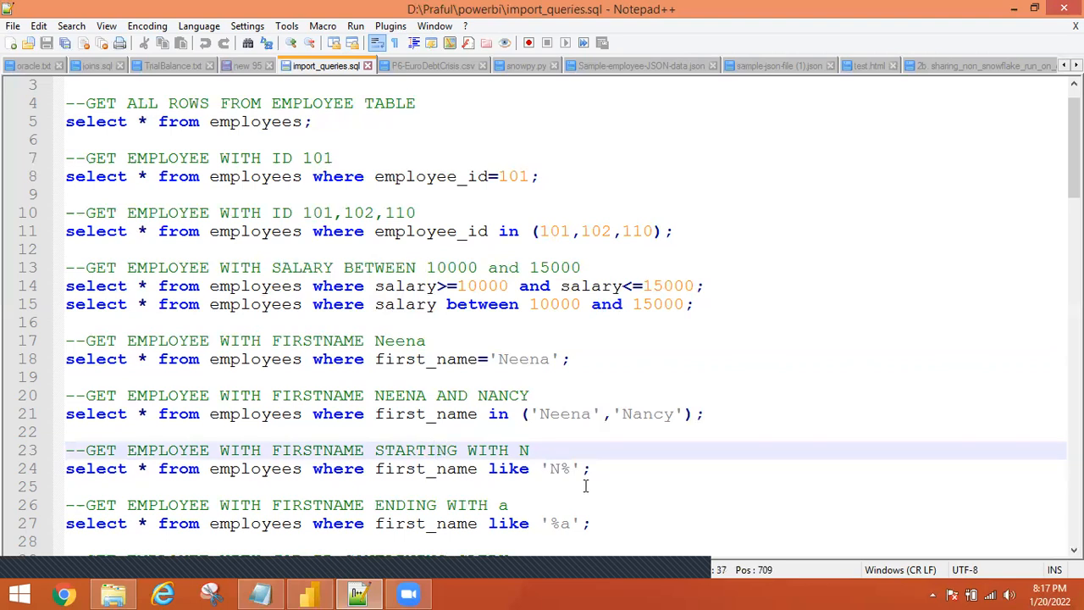
{"action": "left_click", "coordinate": [220, 482]}
{"action": "double_click", "coordinate": [339, 472]}
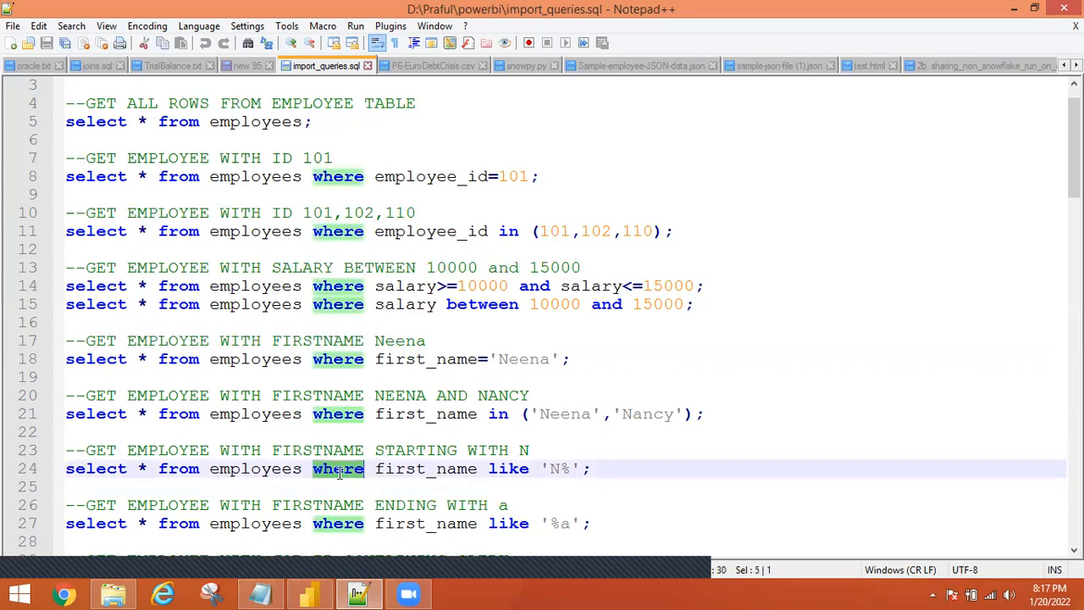
{"action": "double_click", "coordinate": [436, 470]}
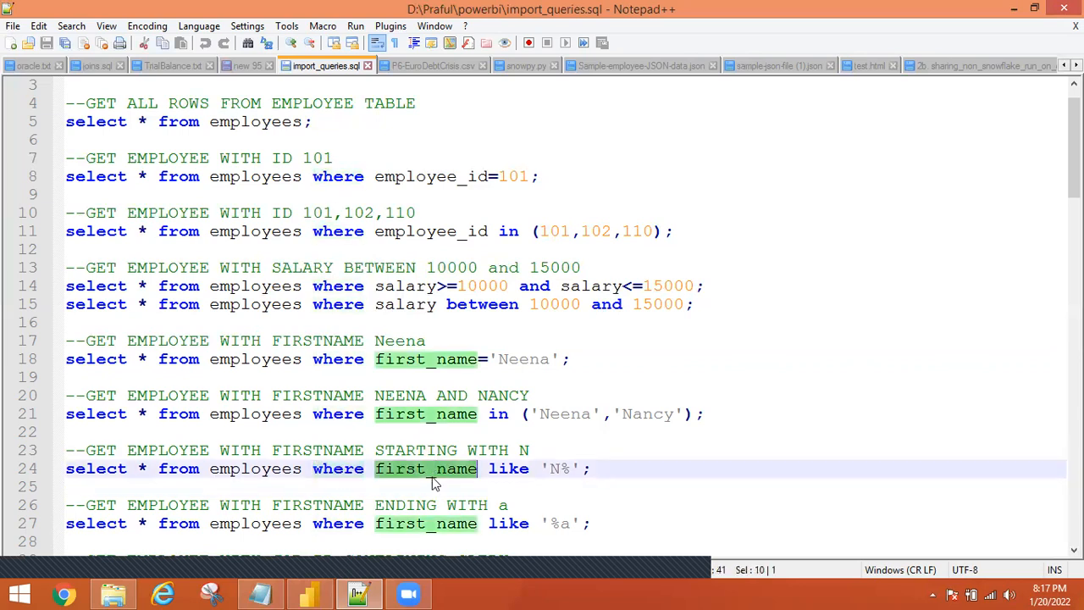
{"action": "double_click", "coordinate": [517, 470]}
{"action": "left_click_drag", "start_coordinate": [584, 468], "coordinate": [539, 468]}
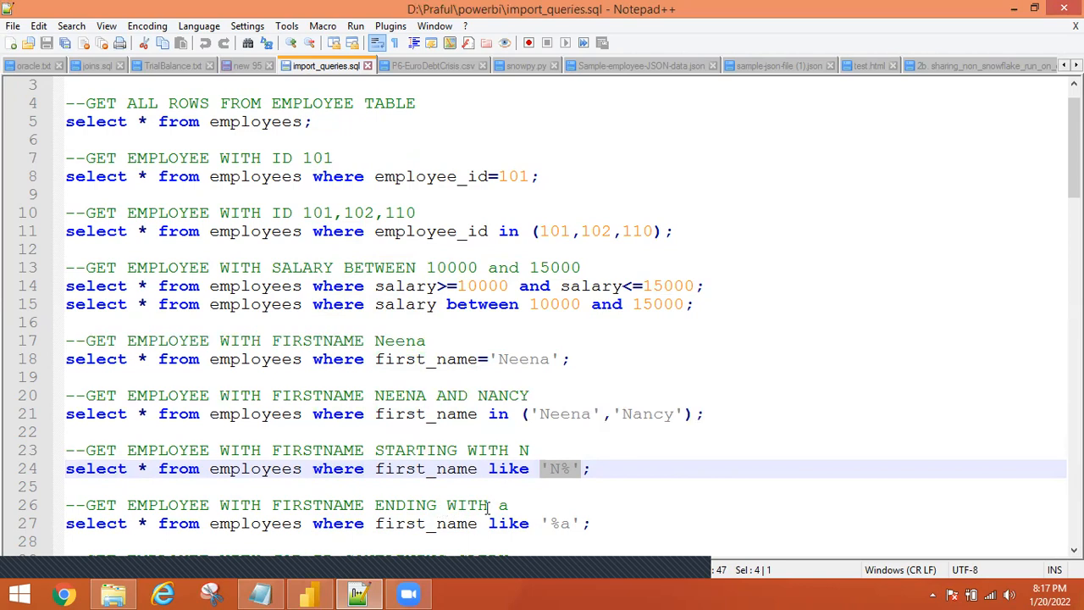
{"action": "double_click", "coordinate": [563, 524]}
{"action": "left_click", "coordinate": [564, 525]}
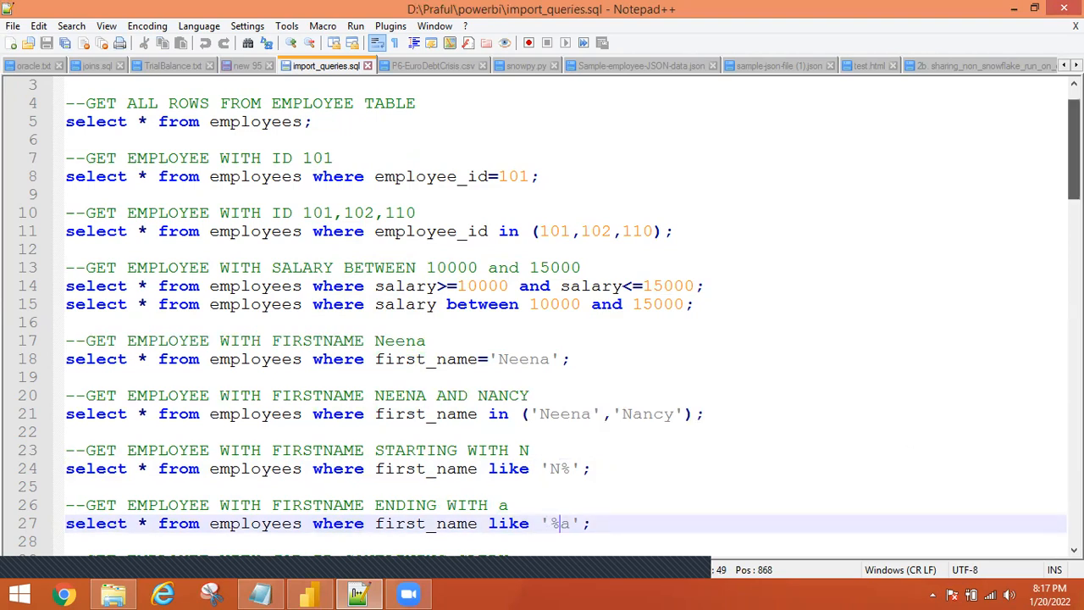
Review the '%a' and CLERK patterns, take the first_name like 'N%' query, and return to Power BI.
{"action": "scroll", "coordinate": [630, 430], "scroll_direction": "down", "scroll_amount": 2}
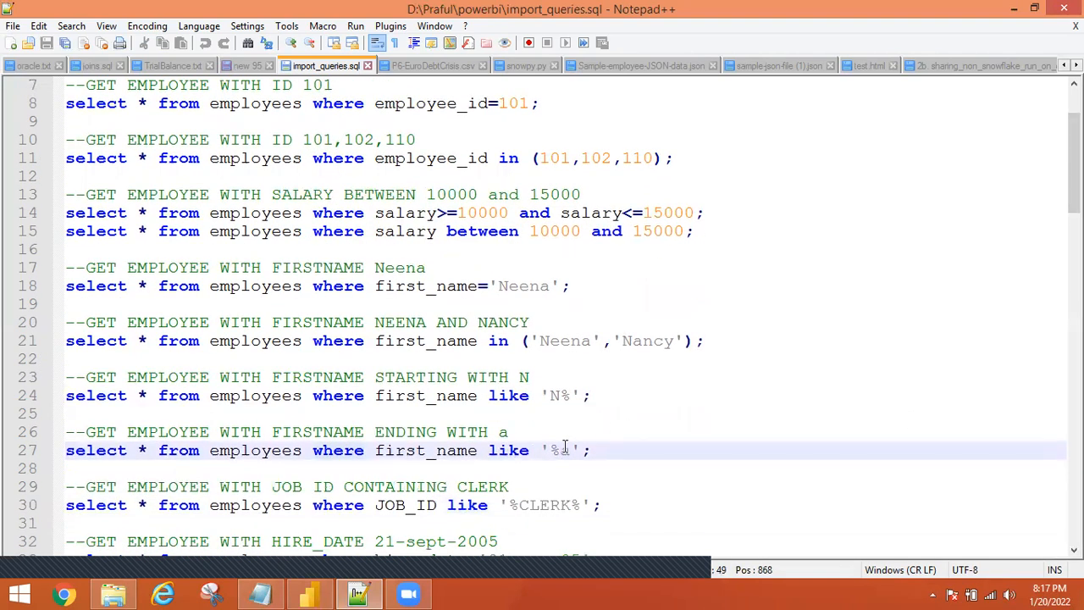
{"action": "left_click_drag", "start_coordinate": [561, 451], "coordinate": [552, 450]}
{"action": "double_click", "coordinate": [563, 449]}
{"action": "left_click_drag", "start_coordinate": [1074, 169], "coordinate": [1074, 173]}
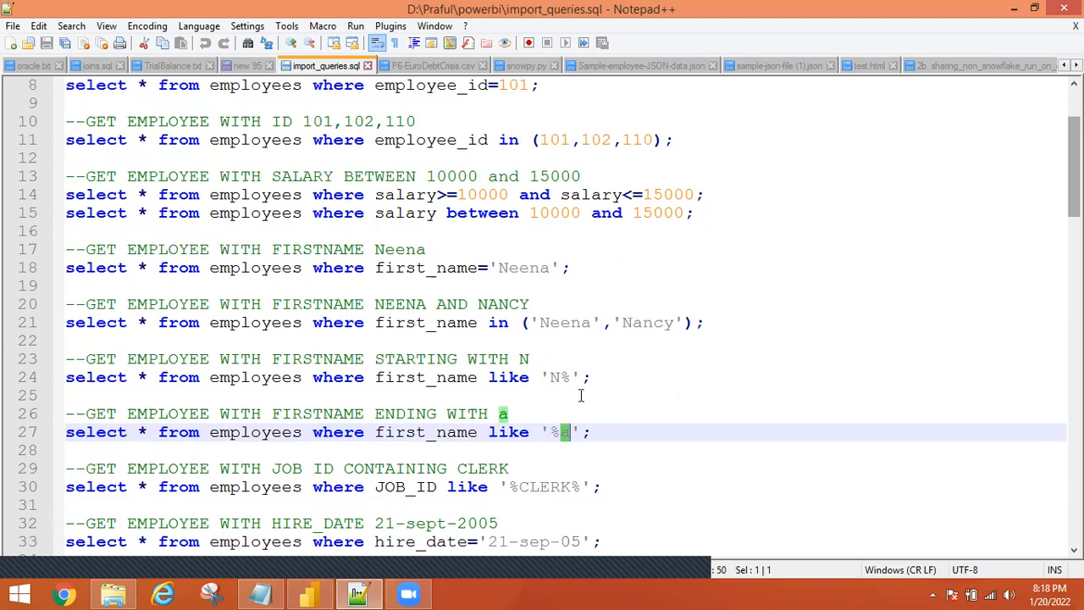
{"action": "left_click", "coordinate": [541, 486]}
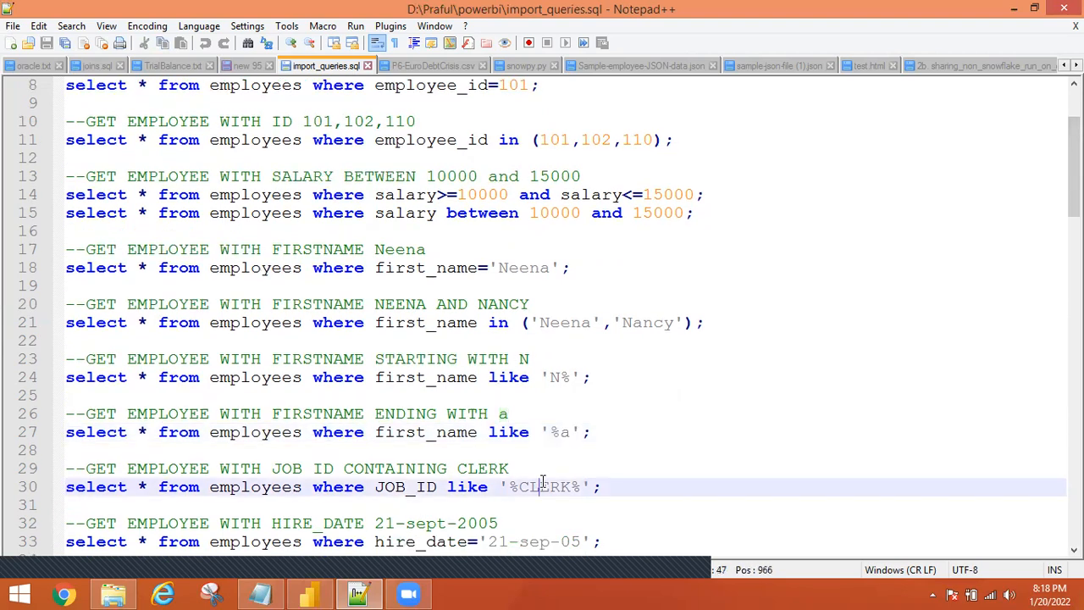
{"action": "double_click", "coordinate": [542, 486]}
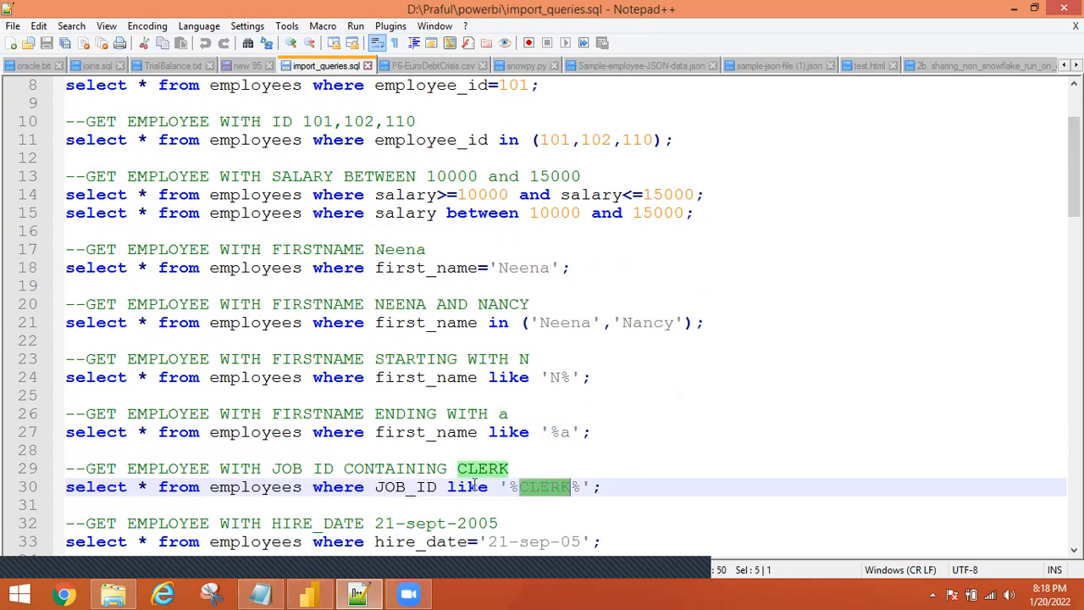
{"action": "left_click_drag", "start_coordinate": [516, 488], "coordinate": [510, 488]}
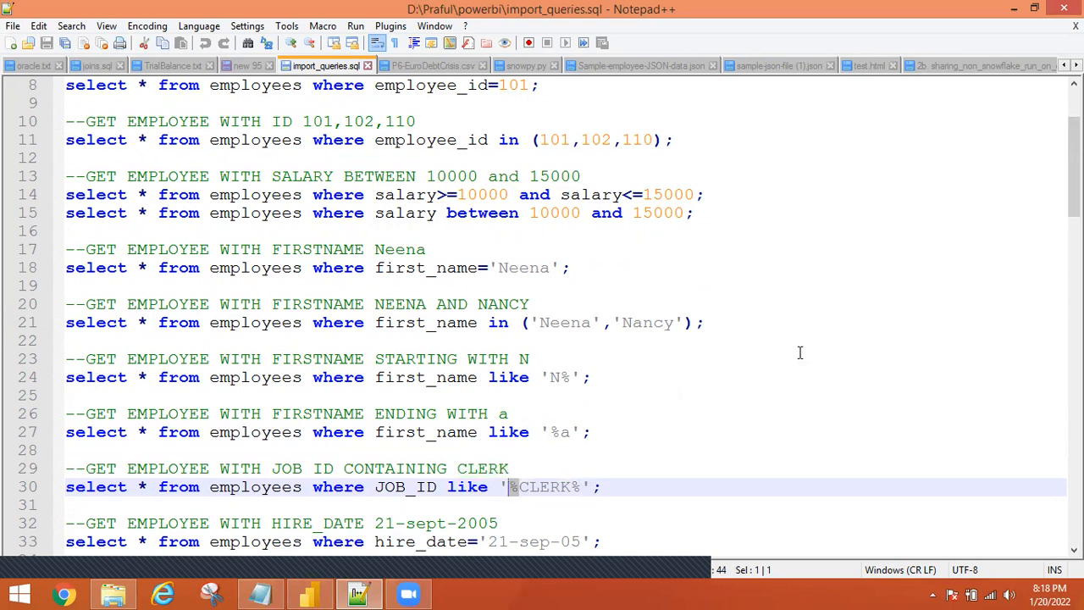
{"action": "left_click", "coordinate": [613, 487]}
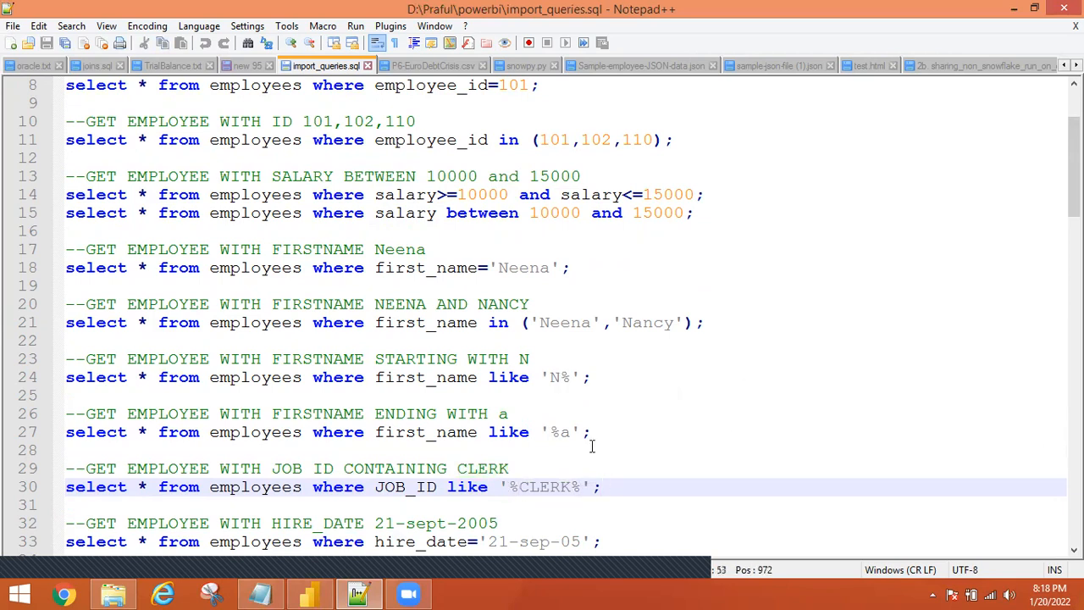
{"action": "left_click_drag", "start_coordinate": [597, 375], "coordinate": [24, 378]}
{"action": "key", "text": "ctrl+c"}
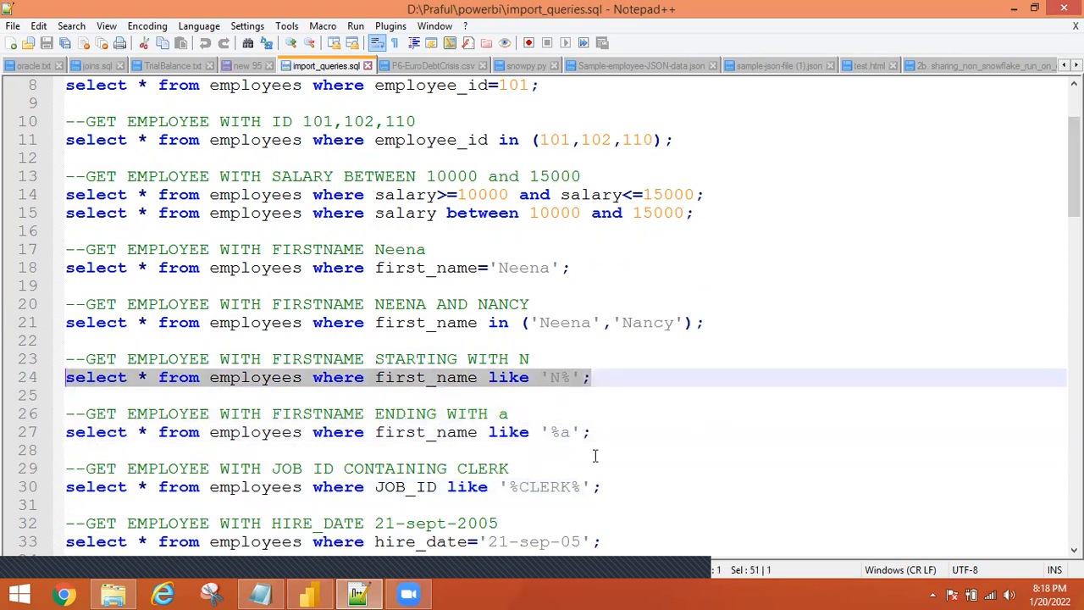
{"action": "left_click", "coordinate": [320, 593]}
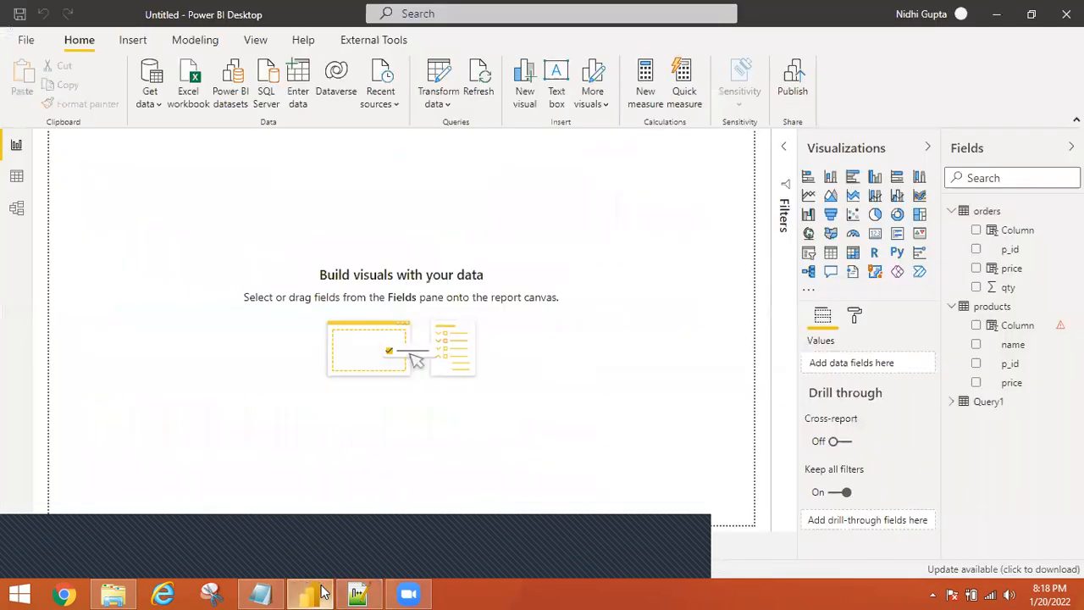
Start an Oracle database connection from the full connector list with server localhost.
{"action": "left_click", "coordinate": [152, 104]}
{"action": "left_click", "coordinate": [166, 447]}
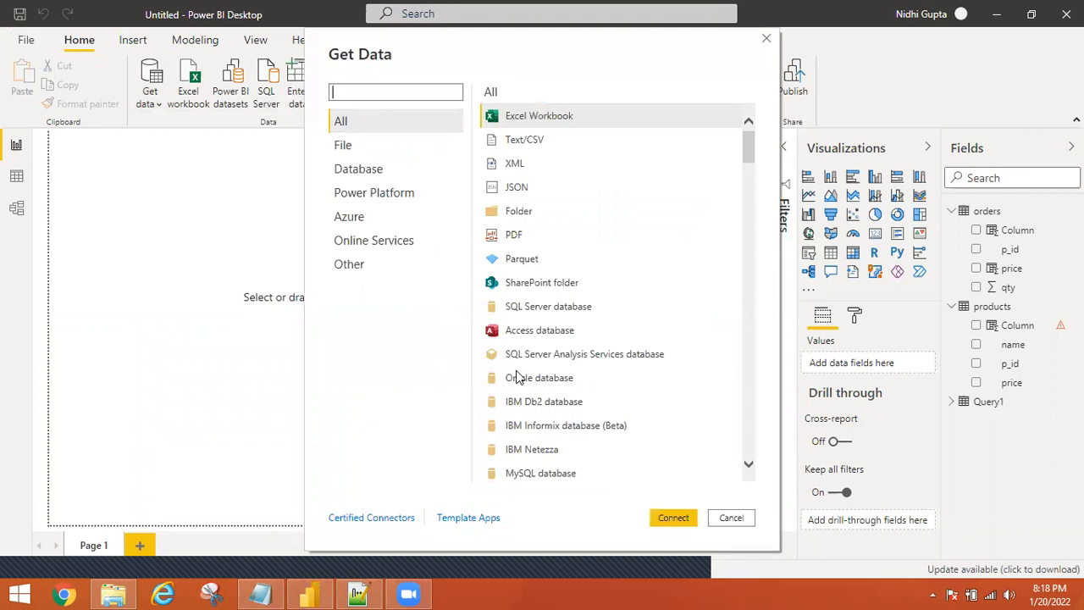
{"action": "left_click", "coordinate": [518, 376]}
{"action": "left_click", "coordinate": [669, 518]}
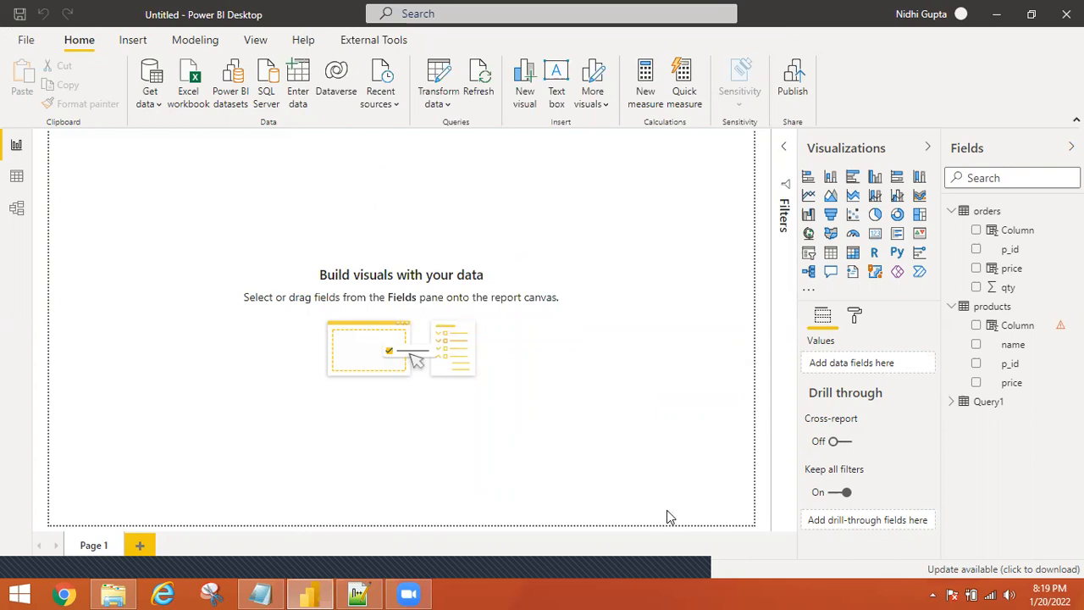
{"action": "type", "text": "localhost"}
Paste 'select * from employees where first_name like 'N%'' as the SQL statement and run it.
{"action": "left_click", "coordinate": [287, 332]}
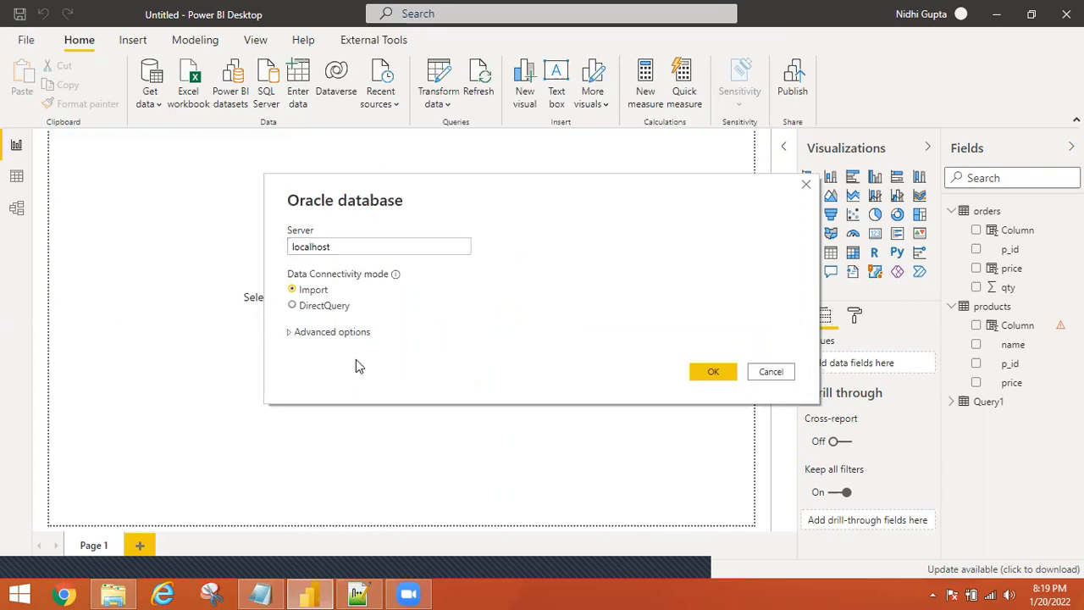
{"action": "left_click", "coordinate": [289, 332]}
{"action": "left_click", "coordinate": [356, 412]}
{"action": "key", "text": "ctrl+v"}
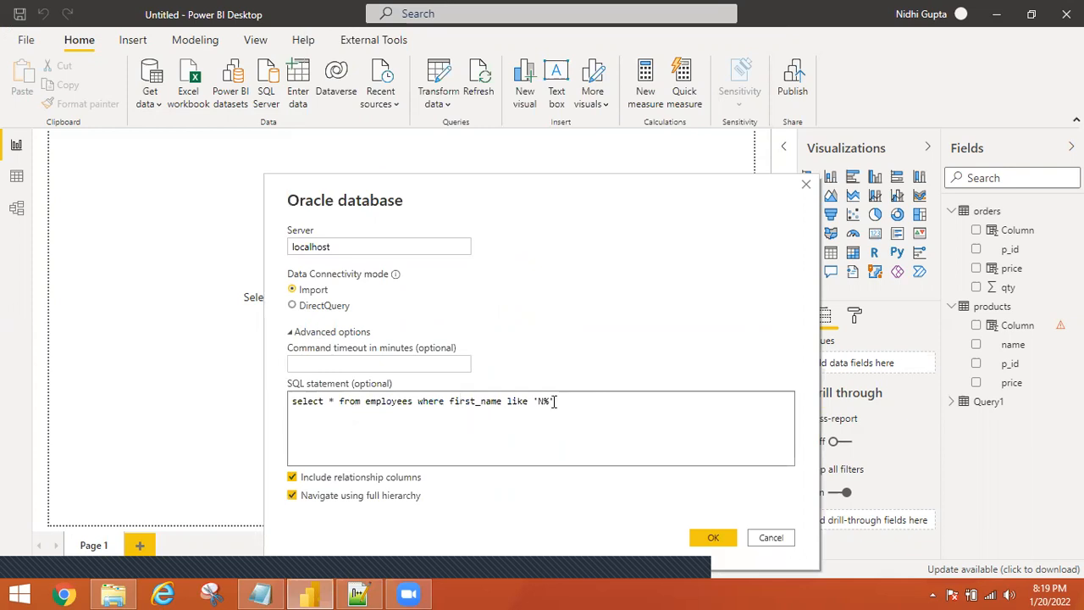
{"action": "left_click", "coordinate": [717, 535]}
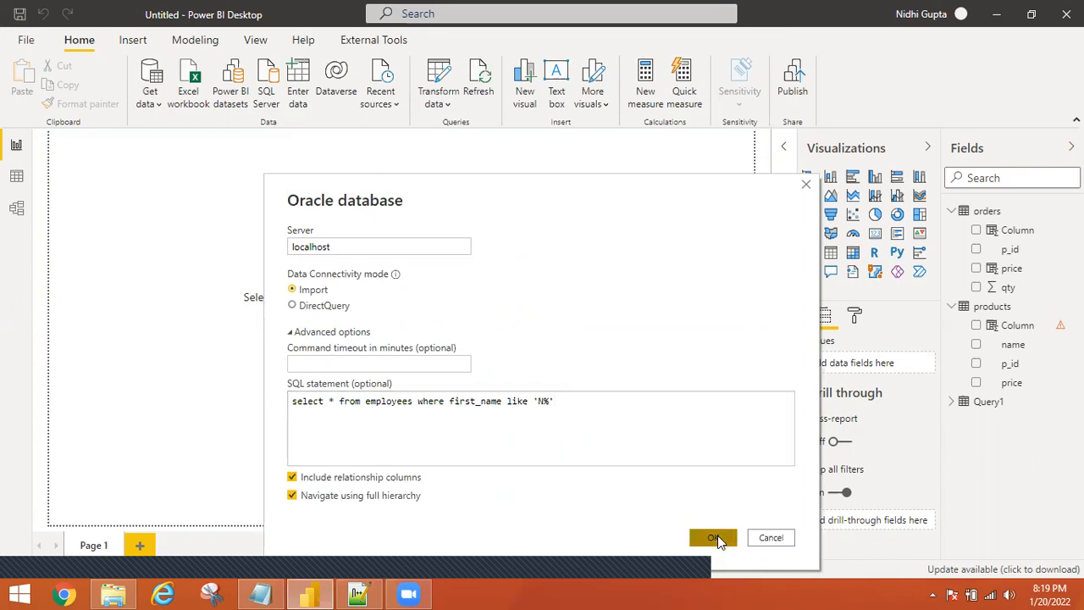
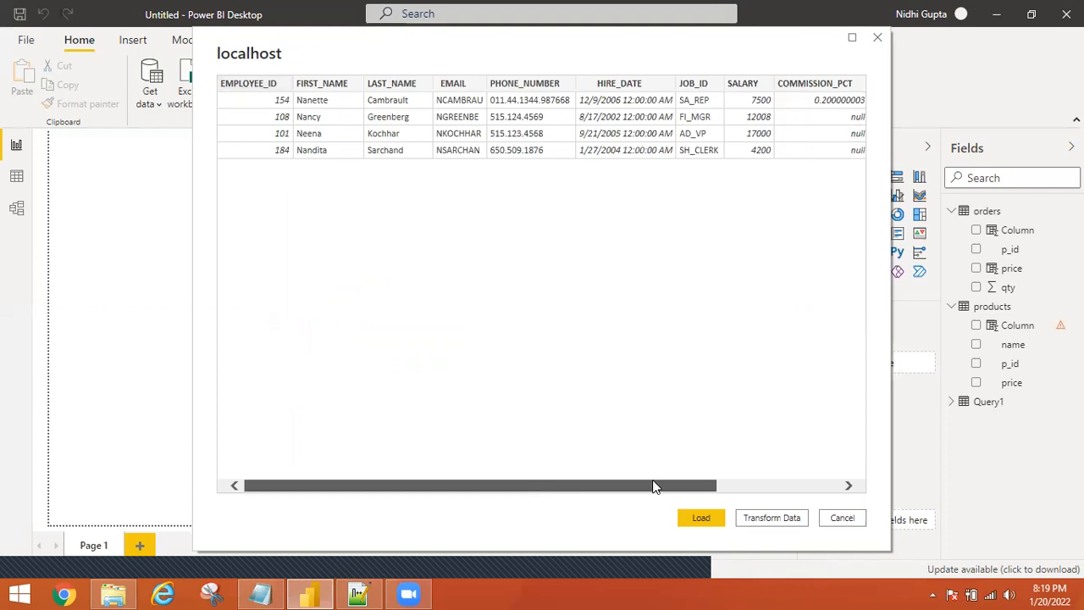
Load the four previewed localhost employee rows (first_name like 'N%') into the report.
{"action": "left_click_drag", "start_coordinate": [652, 485], "coordinate": [768, 484]}
{"action": "scroll", "coordinate": [370, 450], "scroll_direction": "left", "scroll_amount": 3}
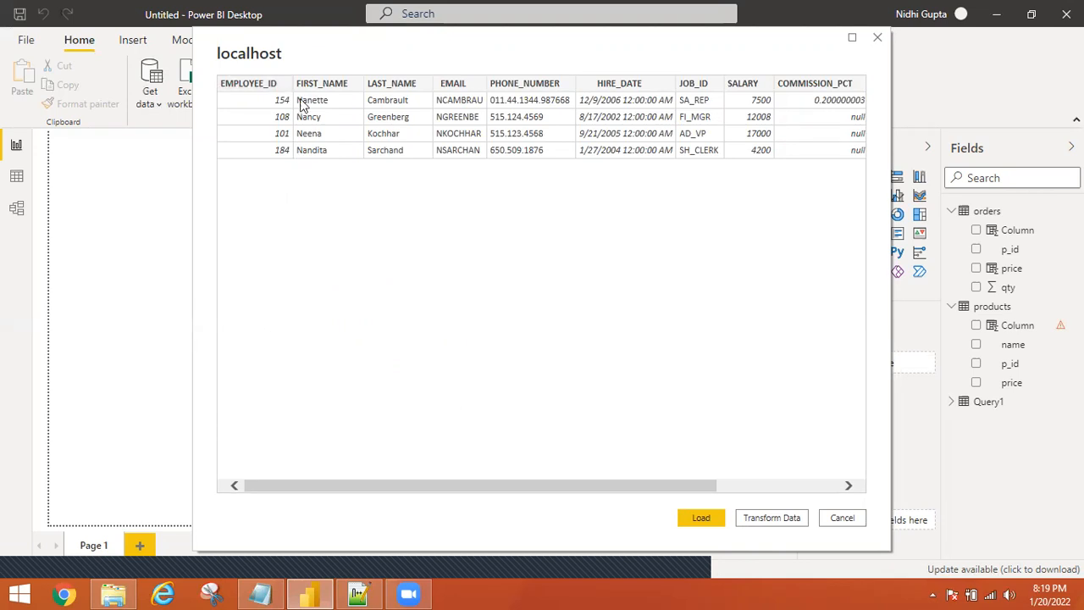
{"action": "left_click", "coordinate": [701, 518]}
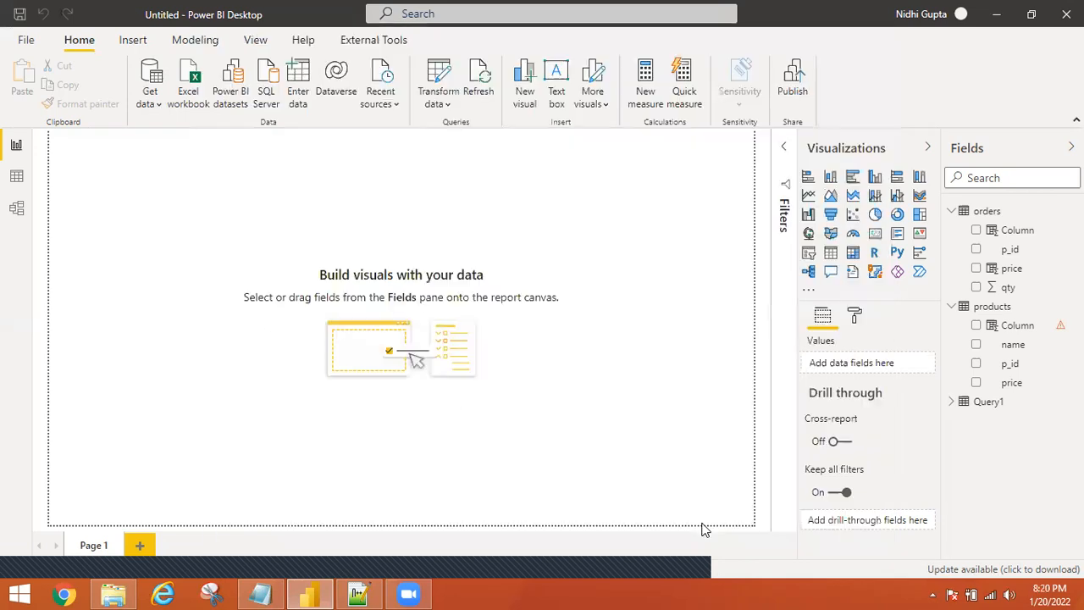
Review the hire_date queries on lines 33 and 36 of import_queries.sql while Query2 loads.
{"action": "left_click", "coordinate": [358, 594]}
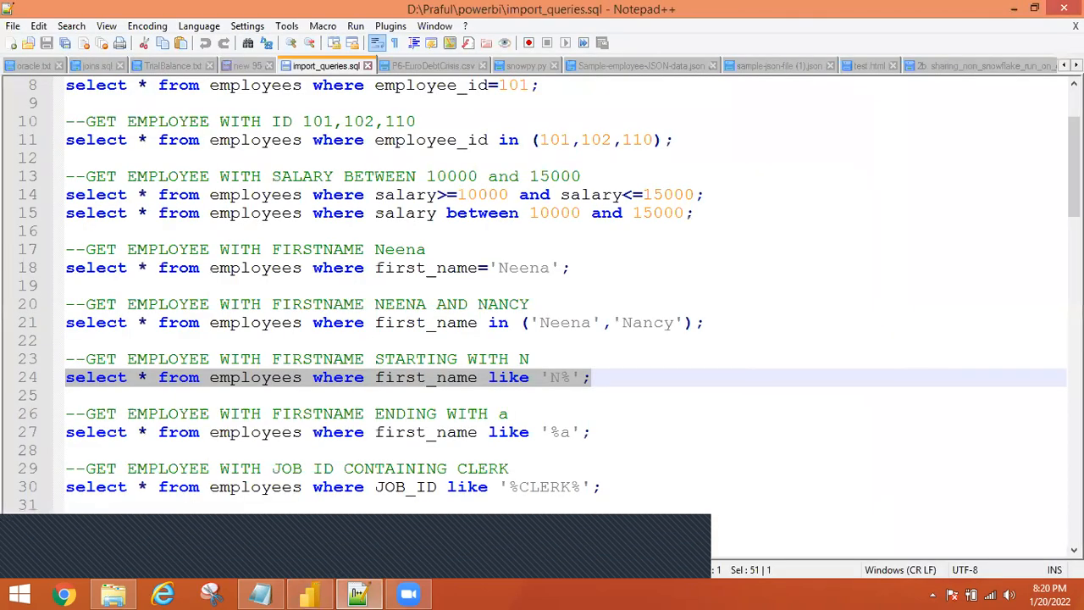
{"action": "scroll", "coordinate": [839, 252], "scroll_direction": "down", "scroll_amount": 5}
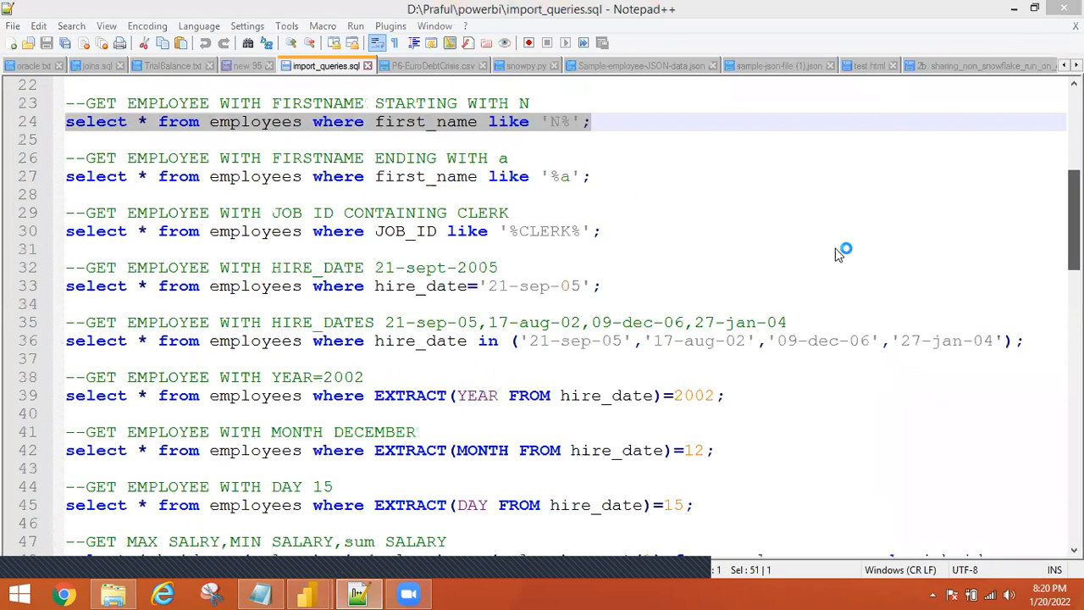
{"action": "left_click", "coordinate": [309, 593]}
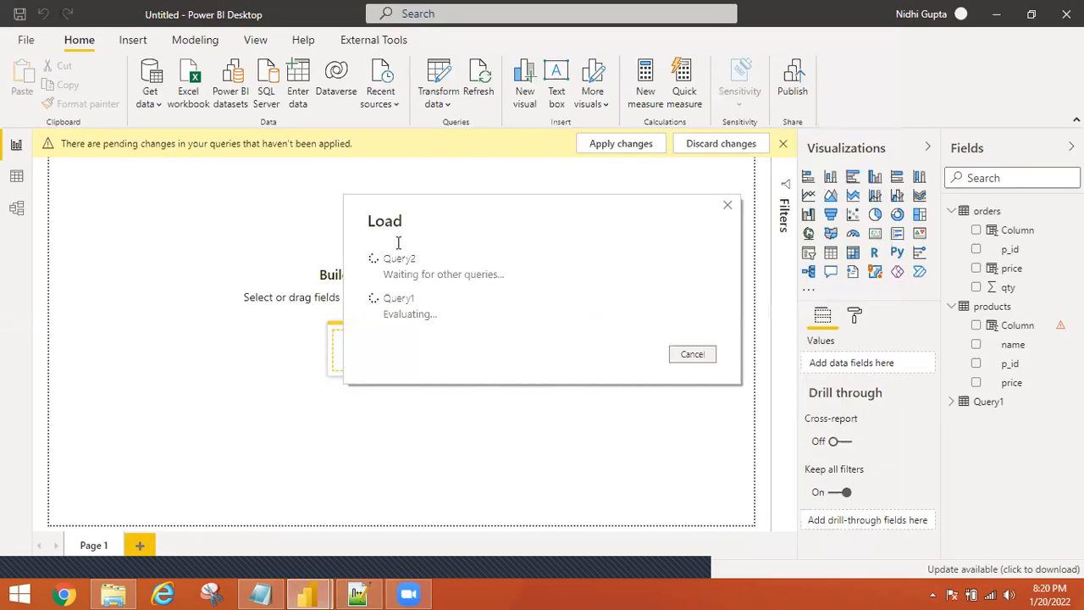
{"action": "key", "text": "alt+Tab"}
{"action": "double_click", "coordinate": [457, 279]}
{"action": "left_click_drag", "start_coordinate": [606, 285], "coordinate": [487, 286]}
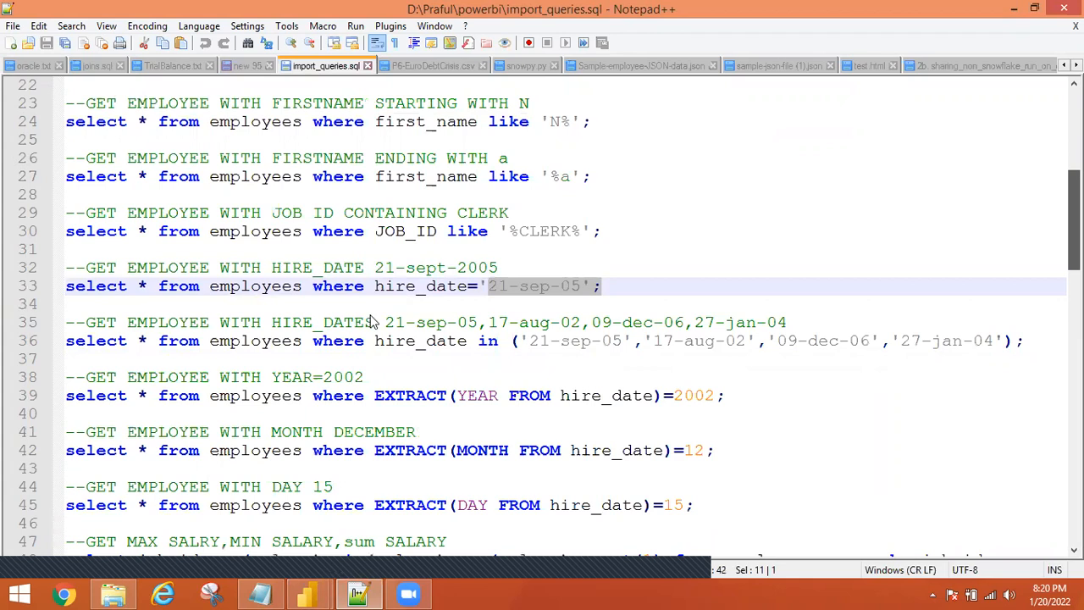
{"action": "key", "text": "alt+Tab"}
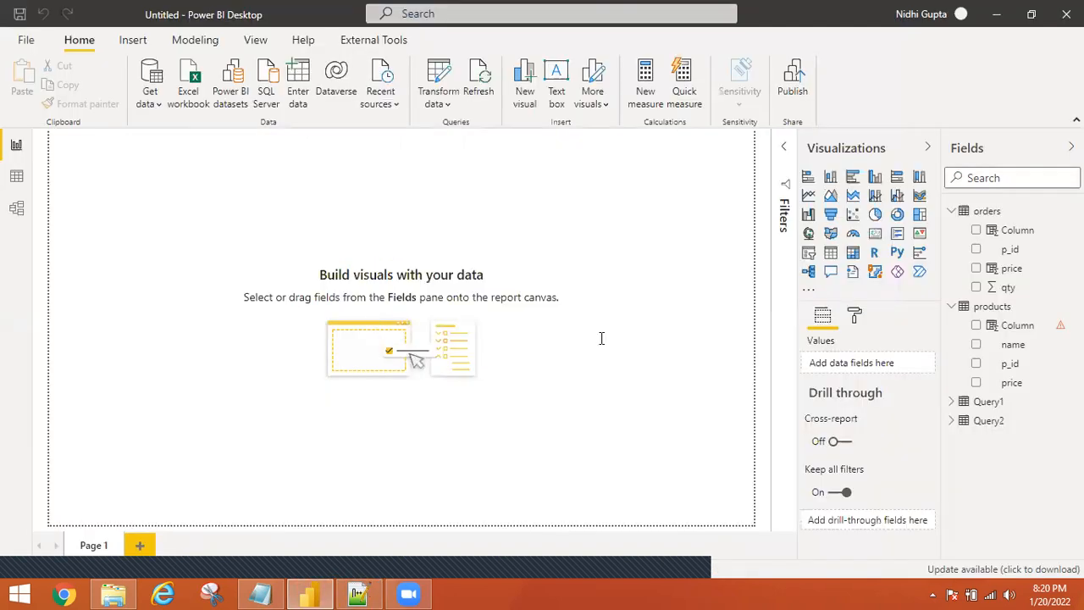
{"action": "key", "text": "alt+Tab"}
{"action": "double_click", "coordinate": [488, 340]}
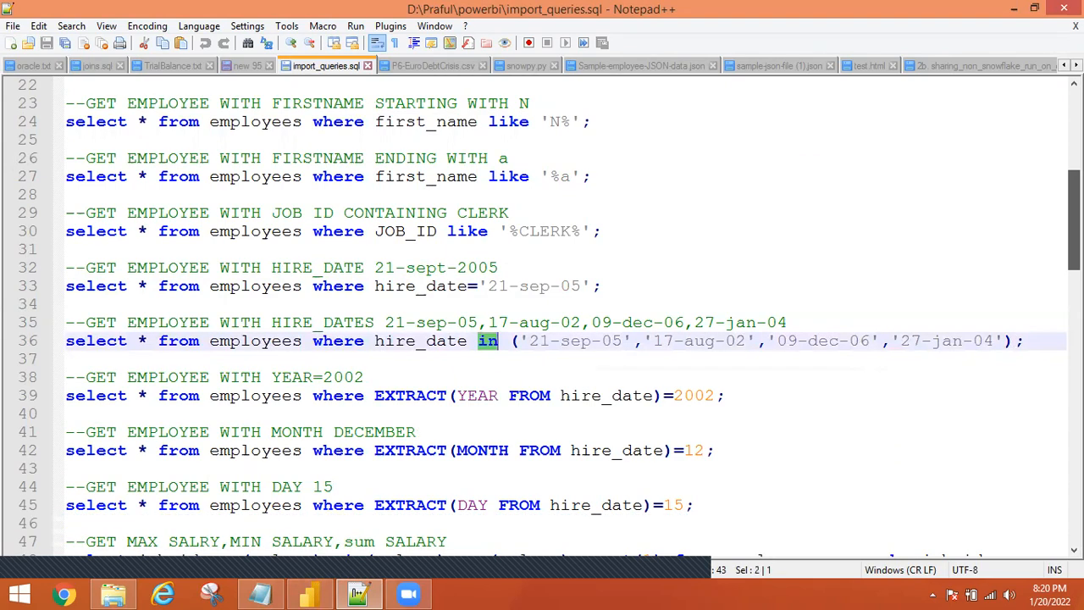
Review the EXTRACT year, month and day queries and select line 39's 2002 hire-year query.
{"action": "scroll", "coordinate": [559, 314], "scroll_direction": "down", "scroll_amount": 1}
{"action": "scroll", "coordinate": [432, 243], "scroll_direction": "down", "scroll_amount": 3}
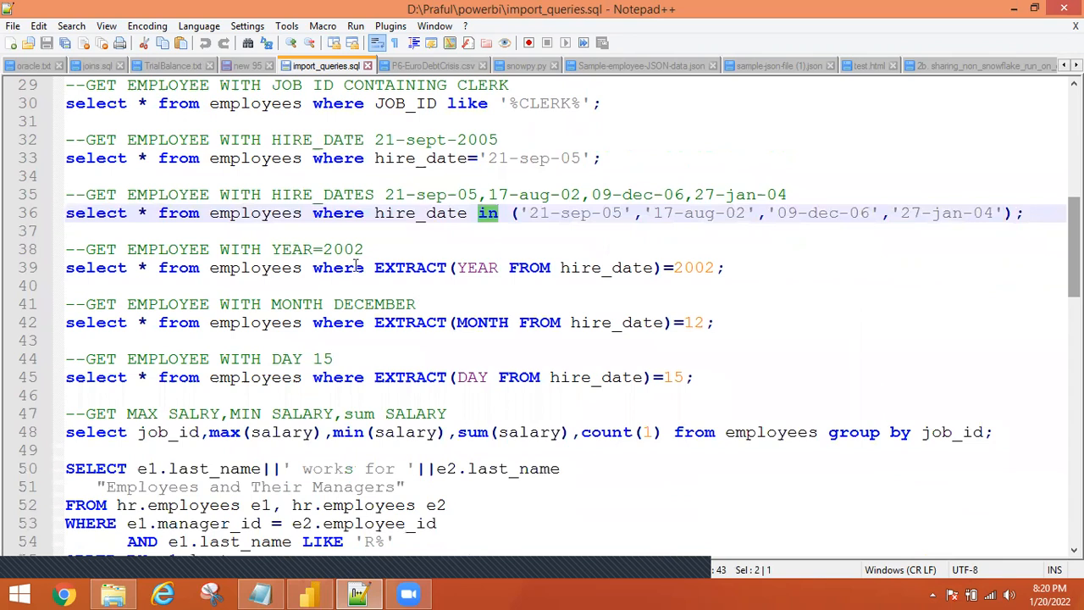
{"action": "double_click", "coordinate": [417, 268]}
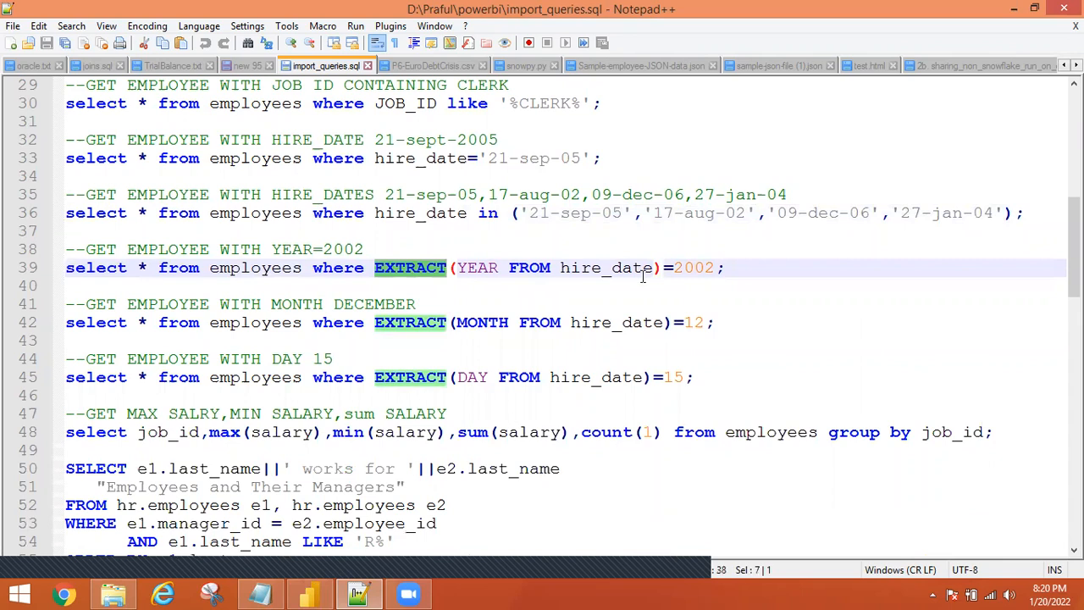
{"action": "double_click", "coordinate": [476, 268]}
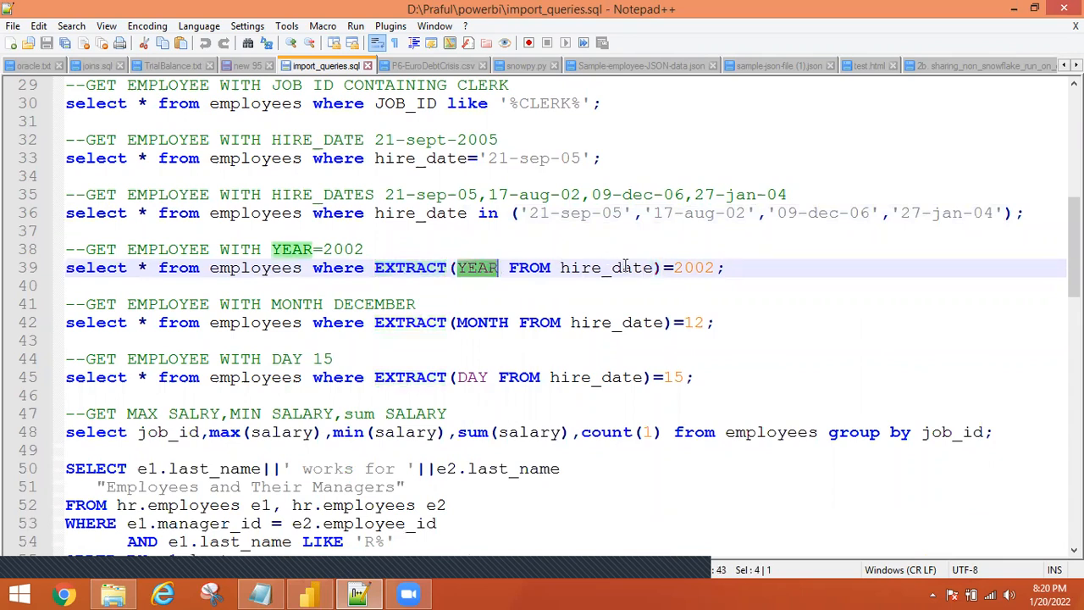
{"action": "double_click", "coordinate": [690, 268]}
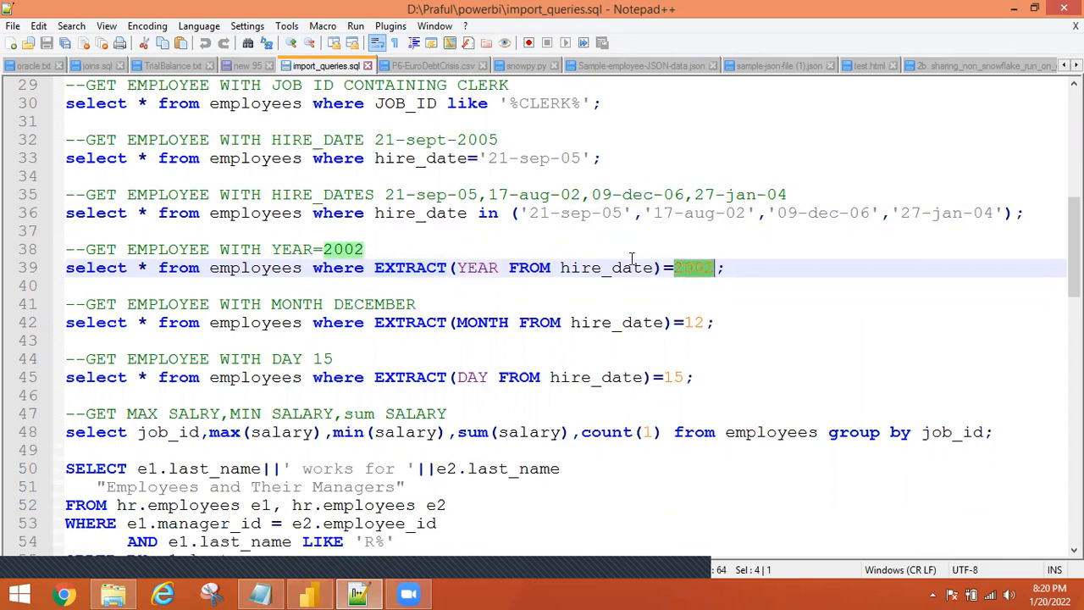
{"action": "double_click", "coordinate": [483, 322]}
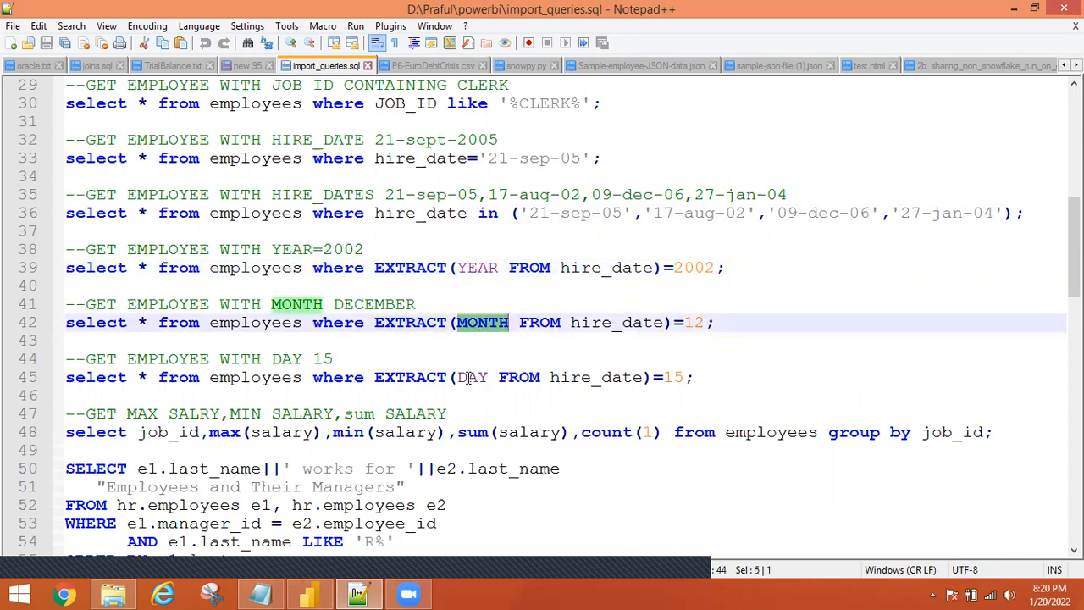
{"action": "double_click", "coordinate": [471, 377]}
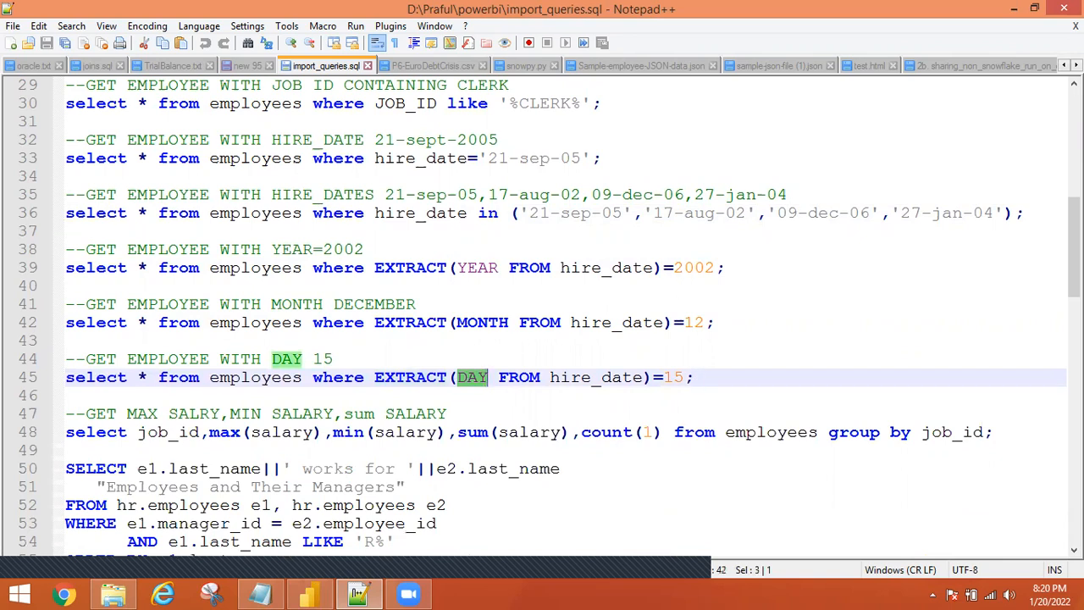
{"action": "scroll", "coordinate": [542, 319], "scroll_direction": "down", "scroll_amount": 1}
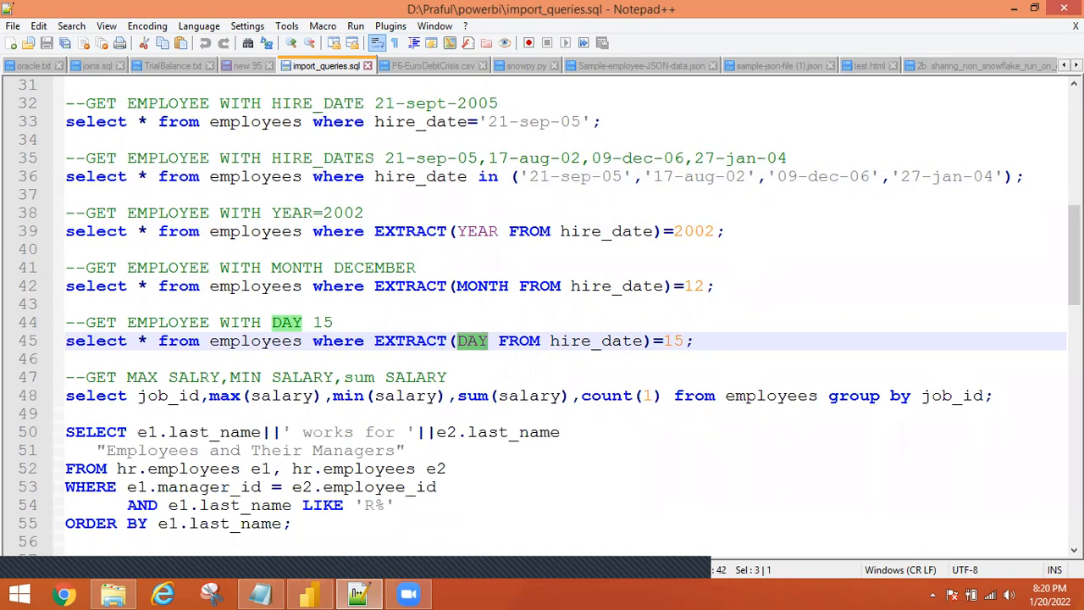
{"action": "scroll", "coordinate": [542, 319], "scroll_direction": "down", "scroll_amount": 1}
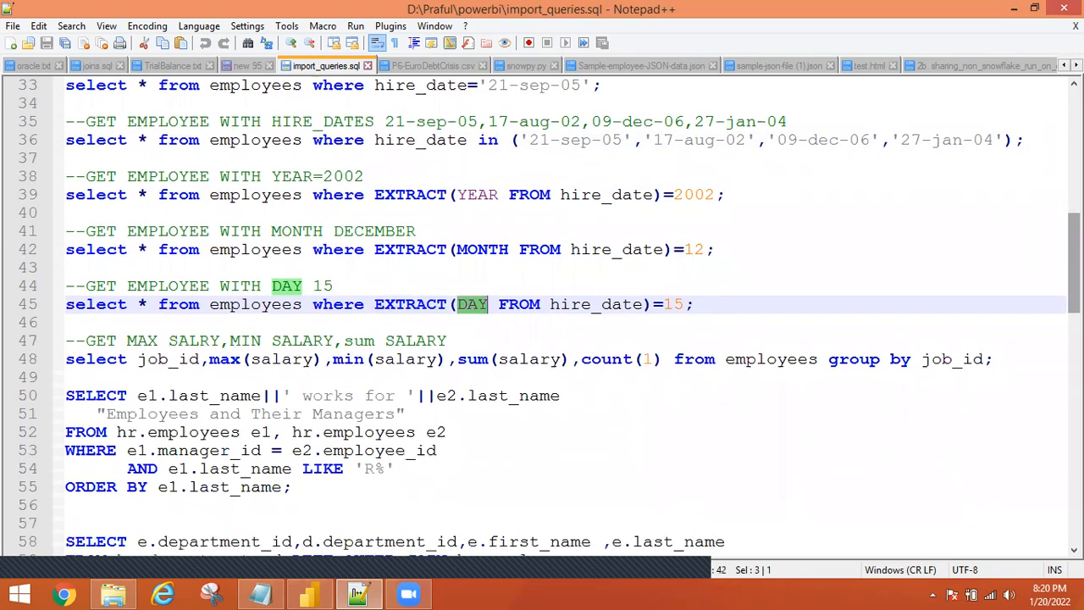
{"action": "left_click_drag", "start_coordinate": [713, 194], "coordinate": [58, 196]}
{"action": "key", "text": "ctrl+c"}
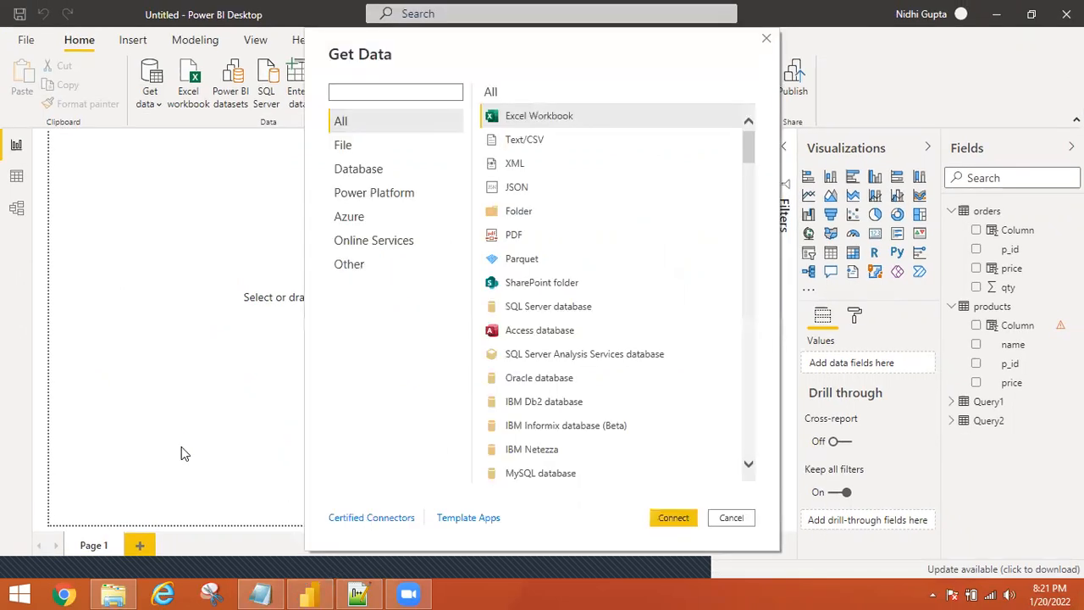
Connect to the Oracle database at localhost using the pasted 2002 hire-year SQL statement.
{"action": "left_click", "coordinate": [527, 383]}
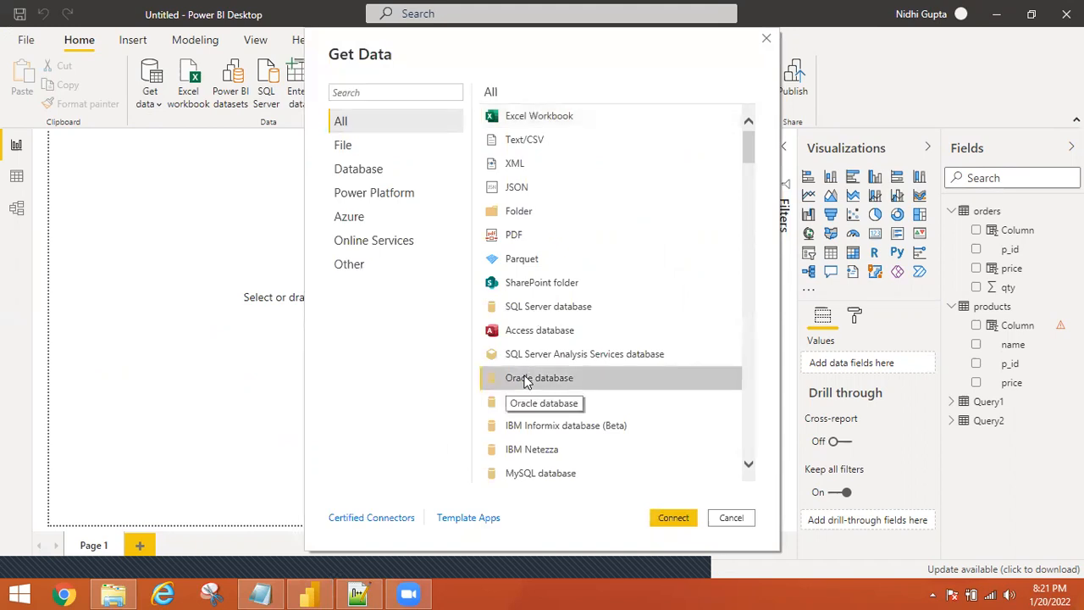
{"action": "left_click", "coordinate": [686, 516]}
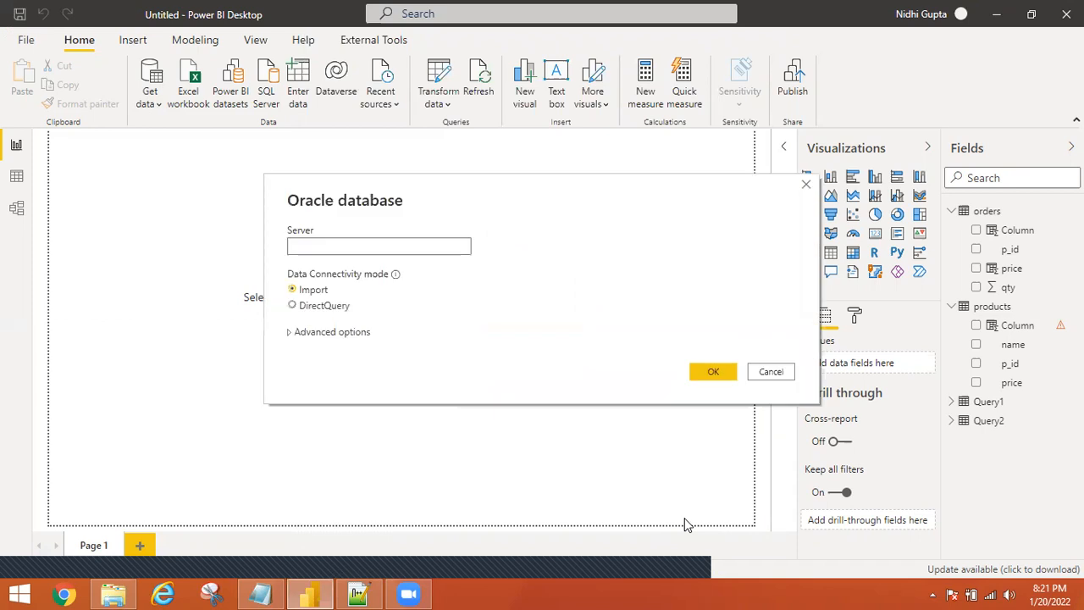
{"action": "type", "text": "localhost"}
{"action": "left_click", "coordinate": [291, 335]}
{"action": "left_click", "coordinate": [290, 335]}
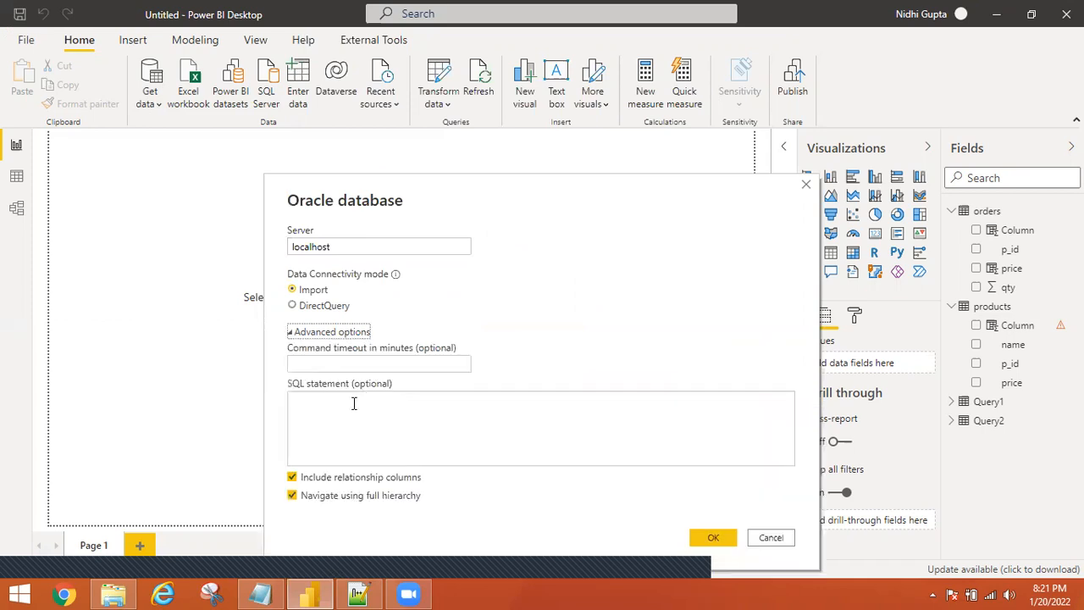
{"action": "left_click", "coordinate": [354, 403]}
{"action": "key", "text": "ctrl+v"}
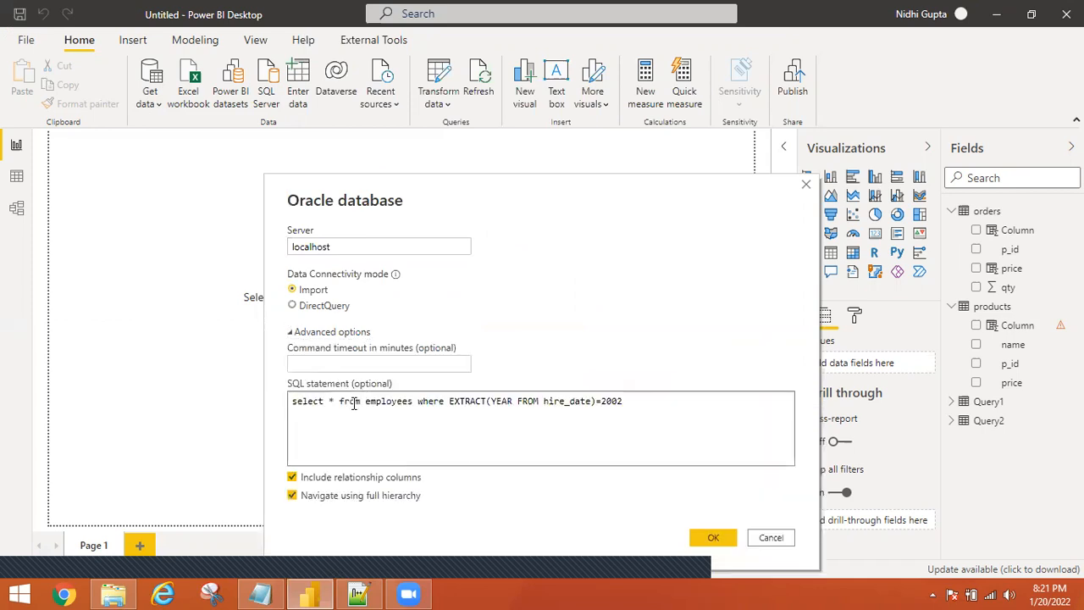
{"action": "left_click", "coordinate": [714, 539]}
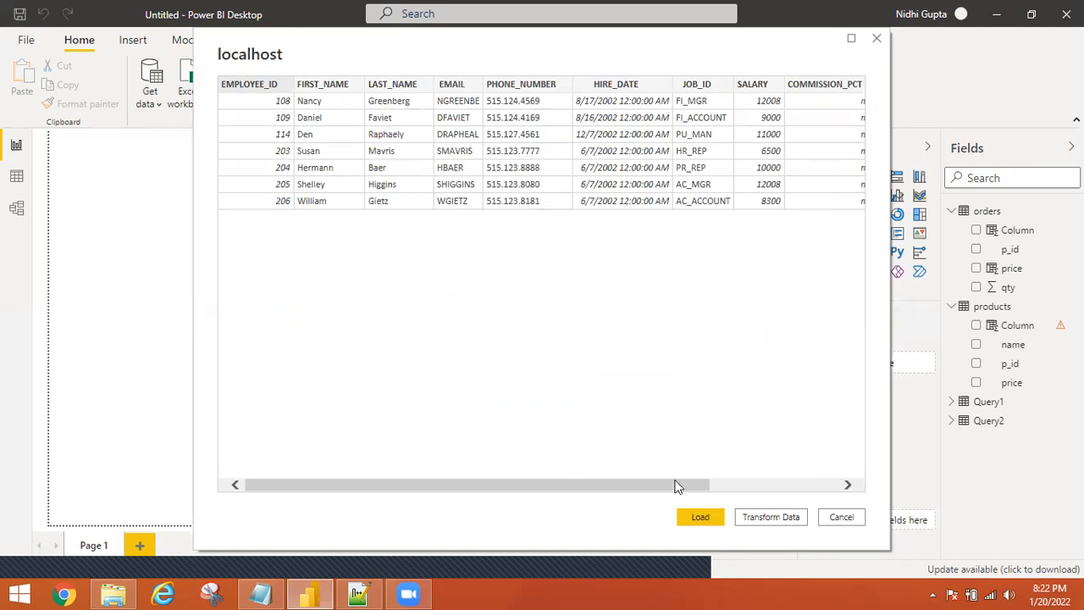
Load the seven 2002-hire rows as Query3, checking progress between Power BI and Notepad++.
{"action": "left_click_drag", "start_coordinate": [688, 484], "coordinate": [824, 470]}
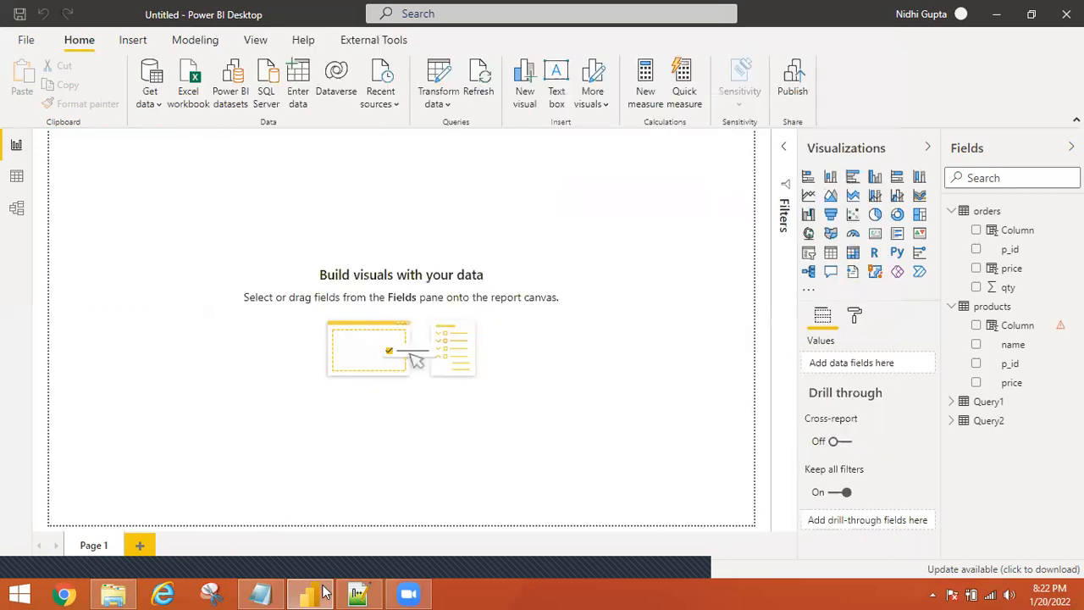
{"action": "left_click", "coordinate": [358, 593]}
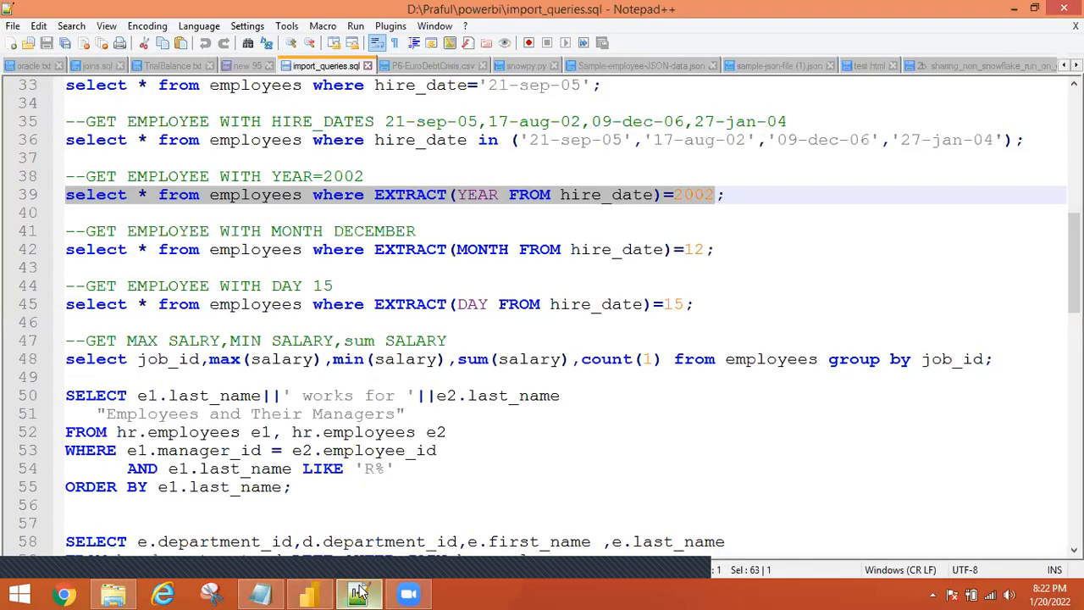
{"action": "left_click", "coordinate": [356, 593]}
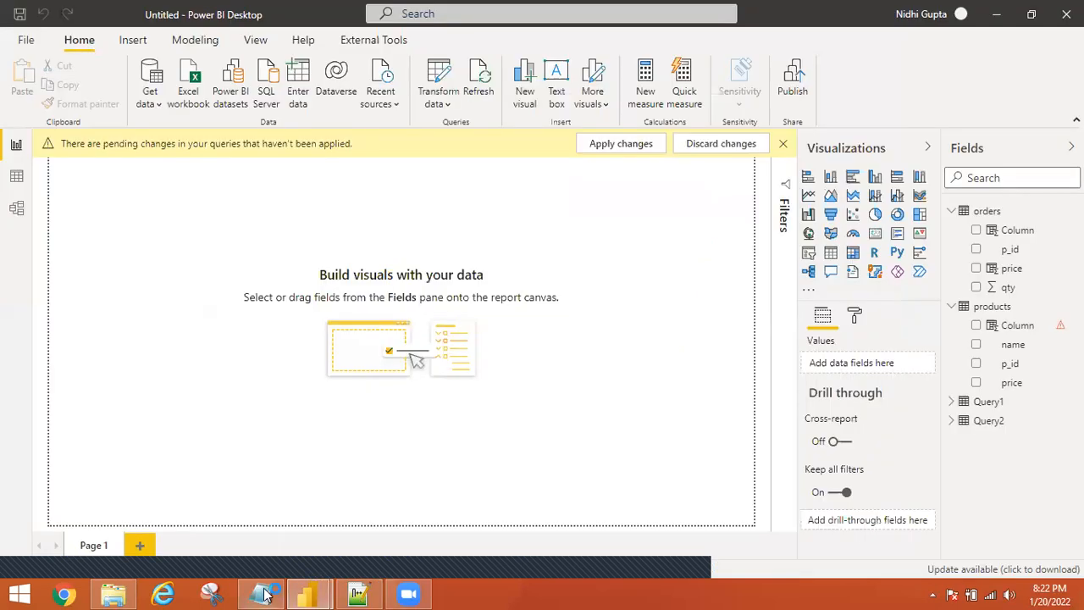
{"action": "left_click", "coordinate": [358, 593]}
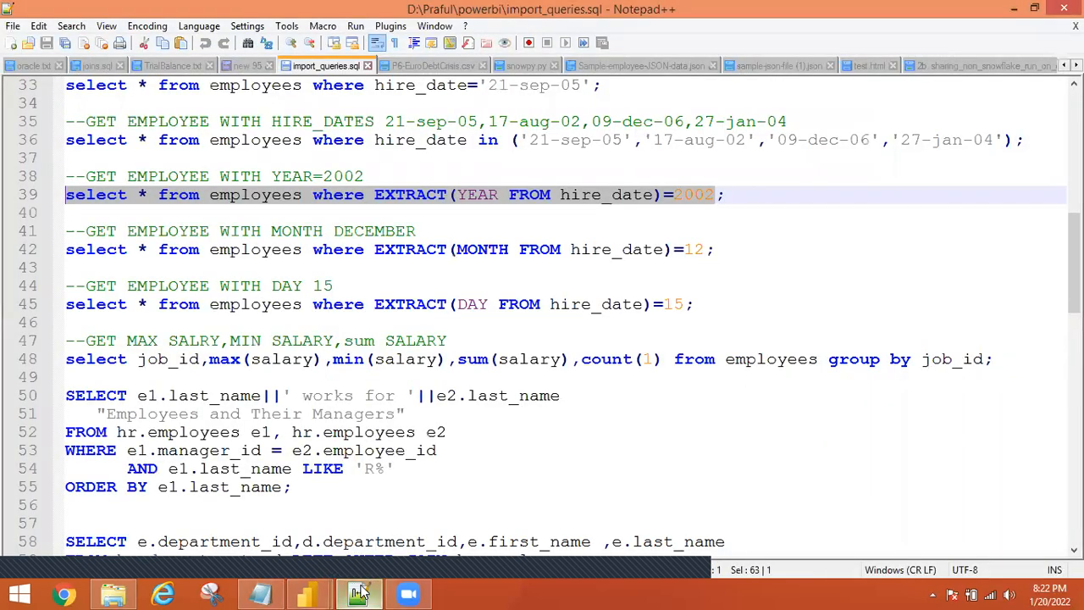
{"action": "left_click", "coordinate": [358, 592]}
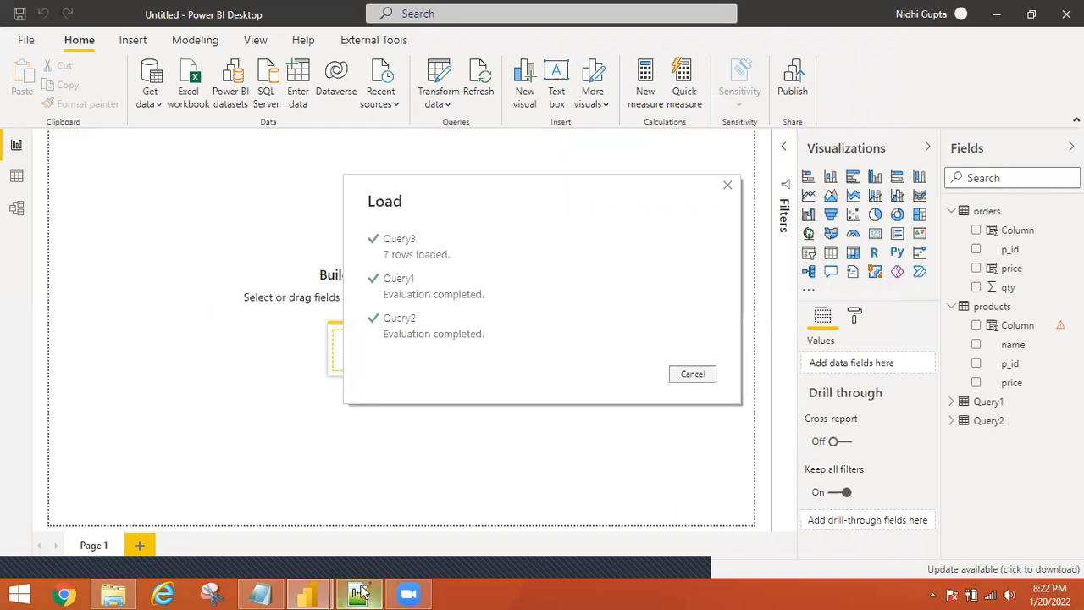
{"action": "left_click", "coordinate": [360, 593]}
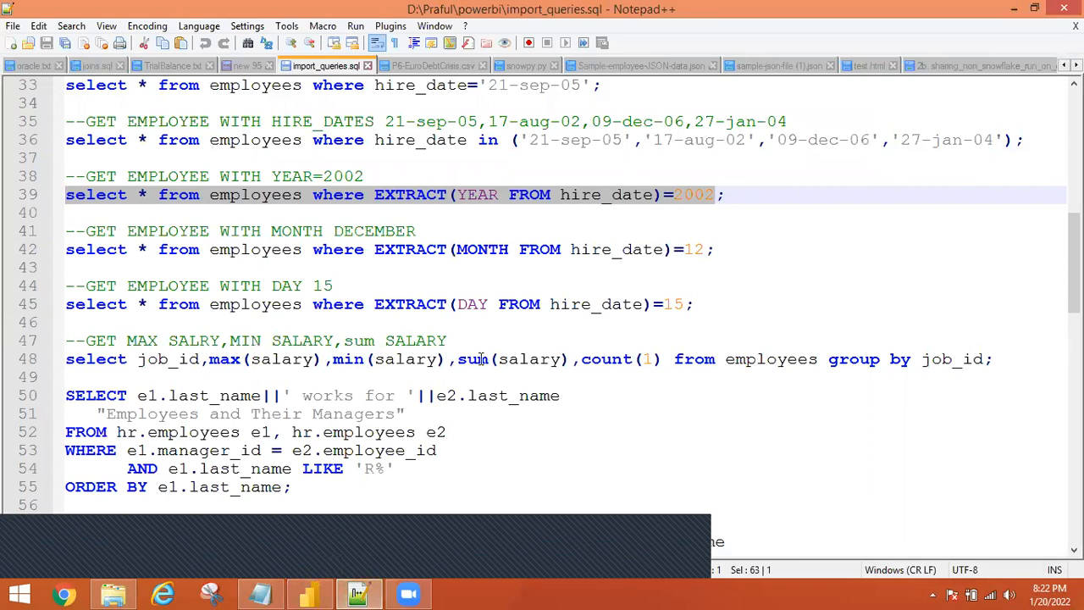
Review line 48's max, min, sum and count salary-by-job_id query and select it without the semicolon.
{"action": "left_click", "coordinate": [158, 342]}
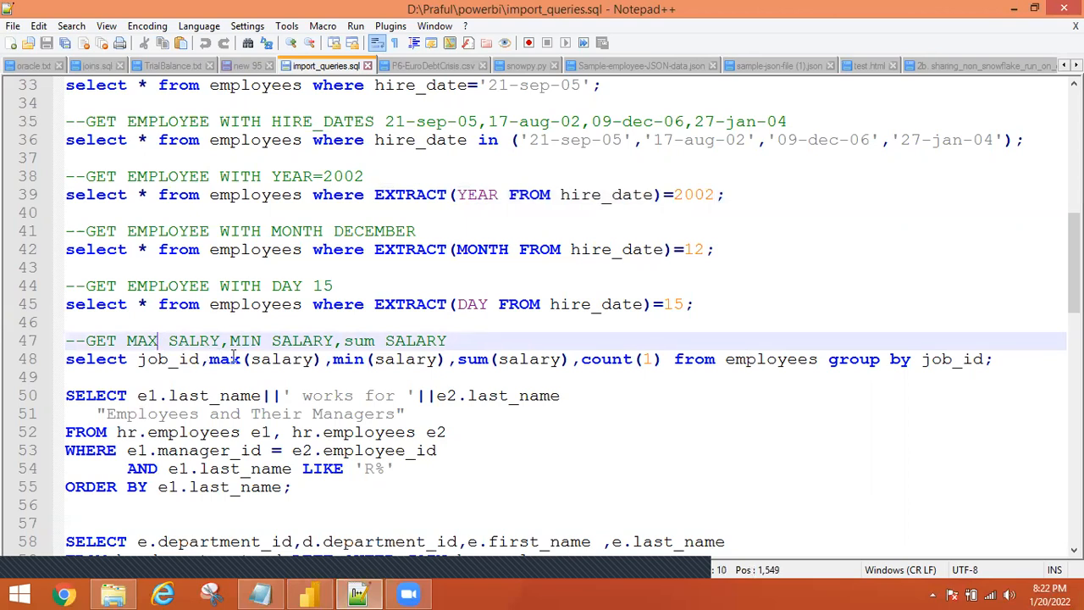
{"action": "double_click", "coordinate": [225, 361]}
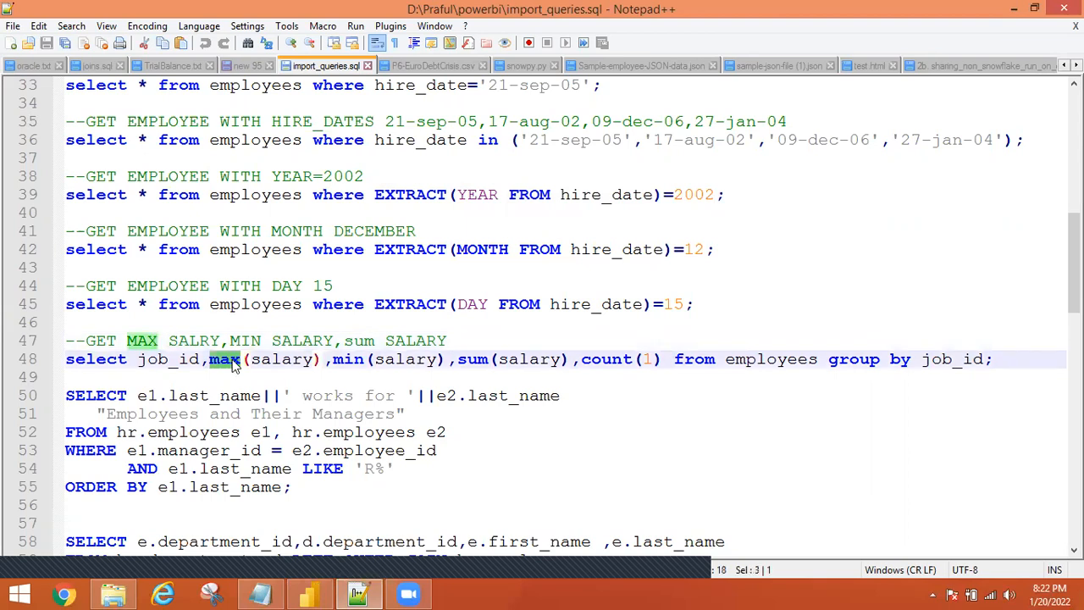
{"action": "double_click", "coordinate": [341, 361]}
{"action": "left_click", "coordinate": [489, 367]}
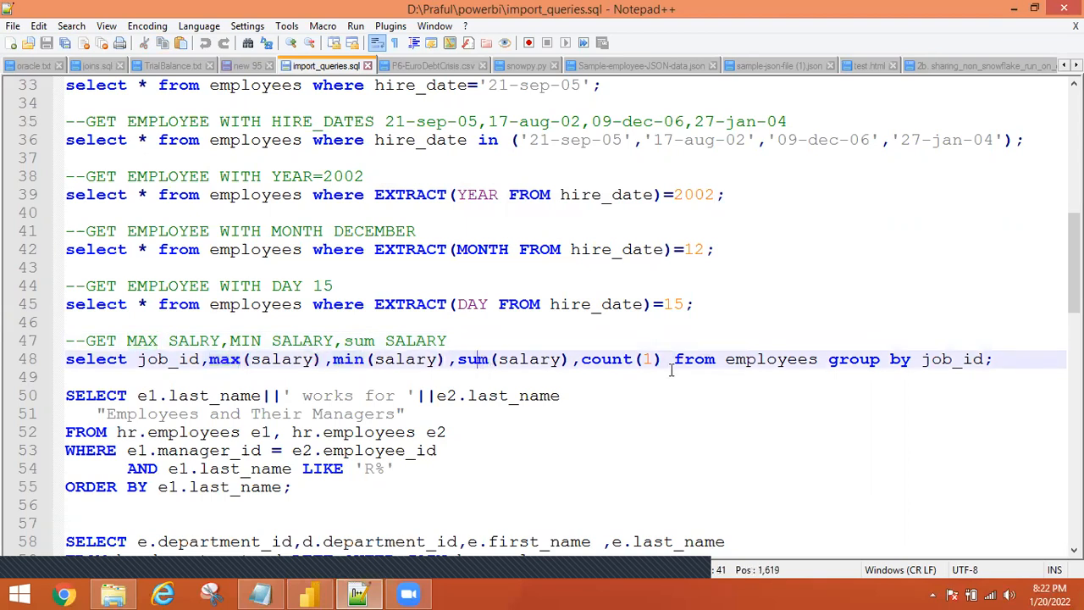
{"action": "double_click", "coordinate": [472, 361]}
{"action": "double_click", "coordinate": [606, 359]}
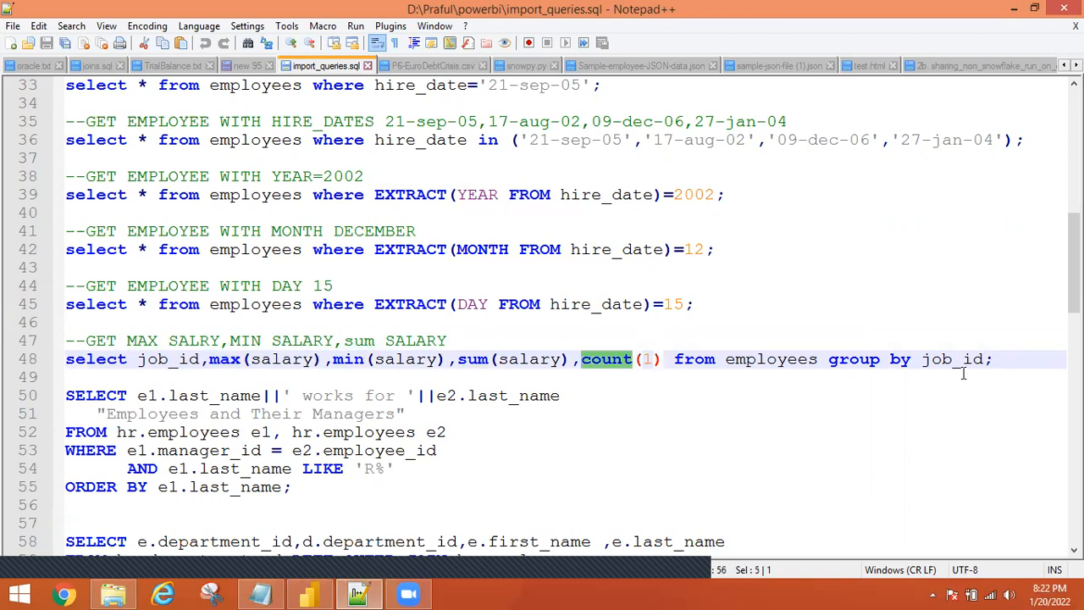
{"action": "double_click", "coordinate": [872, 361]}
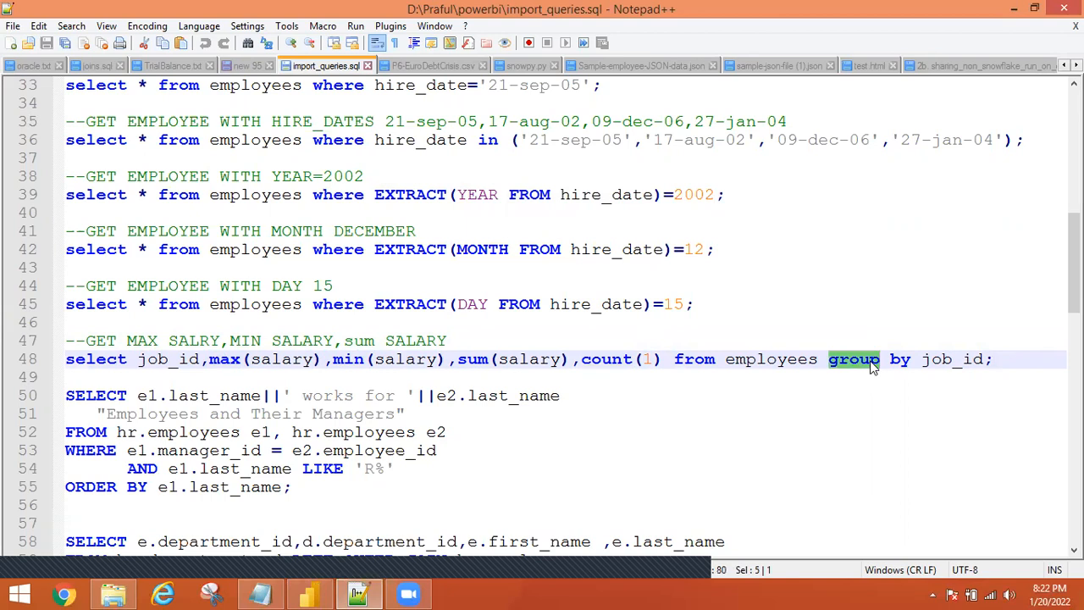
{"action": "left_click", "coordinate": [1002, 361]}
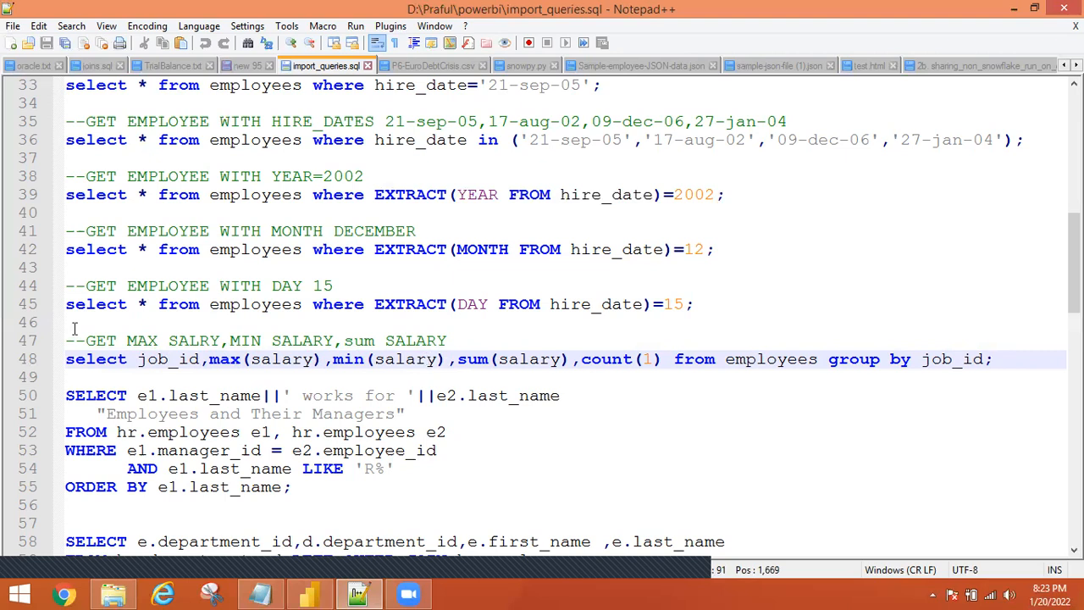
{"action": "left_click", "coordinate": [982, 359]}
{"action": "left_click", "coordinate": [66, 359], "text": "shift"}
{"action": "key", "text": "ctrl+c"}
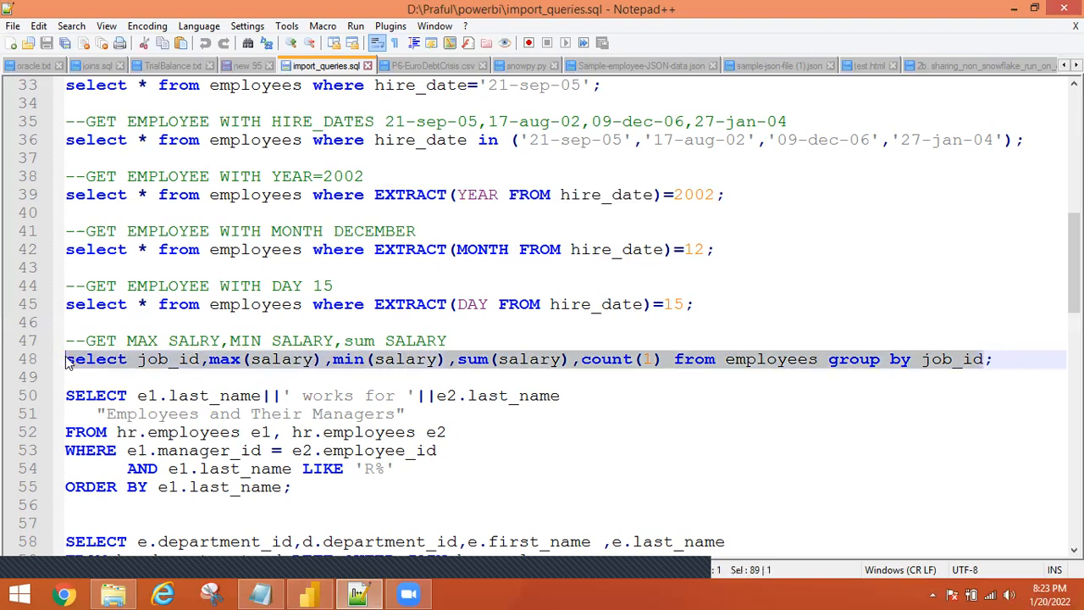
Choose Oracle database from Power BI's full connector list.
{"action": "left_click", "coordinate": [310, 593]}
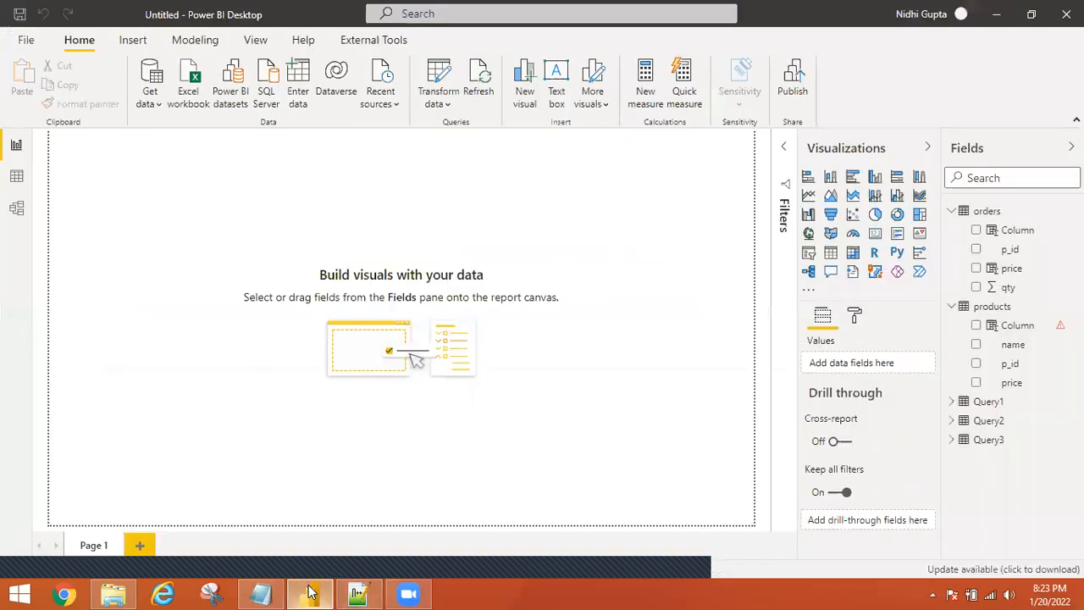
{"action": "left_click", "coordinate": [156, 105]}
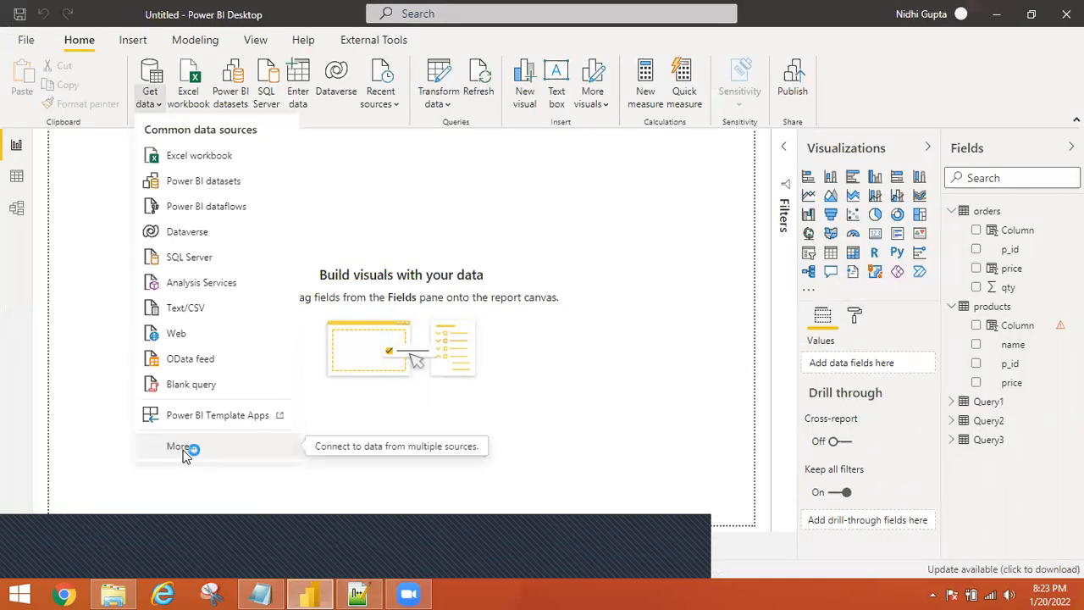
{"action": "left_click", "coordinate": [183, 449]}
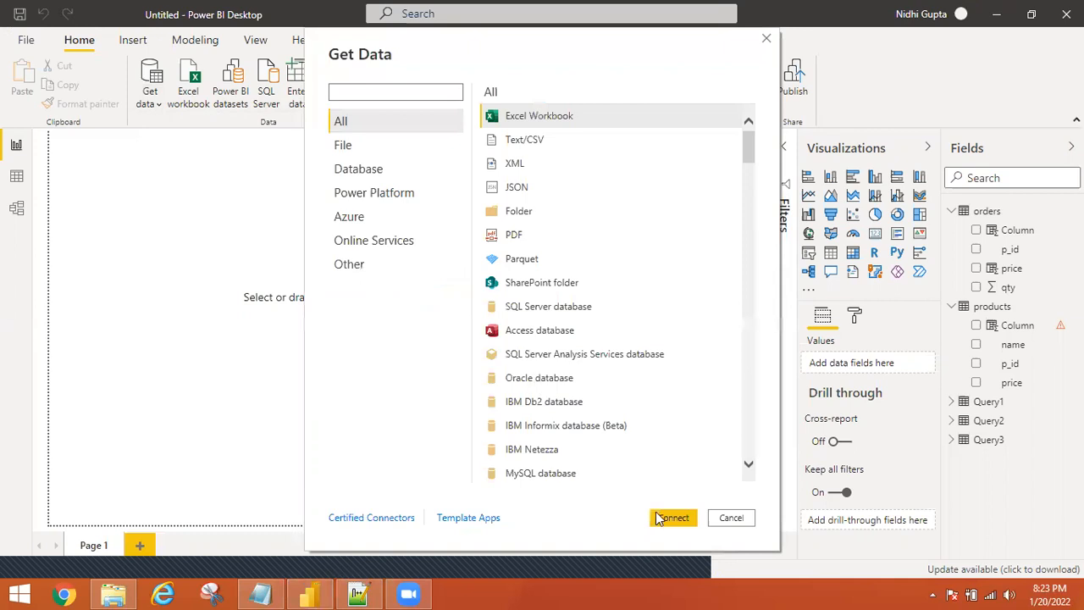
{"action": "left_click", "coordinate": [518, 379]}
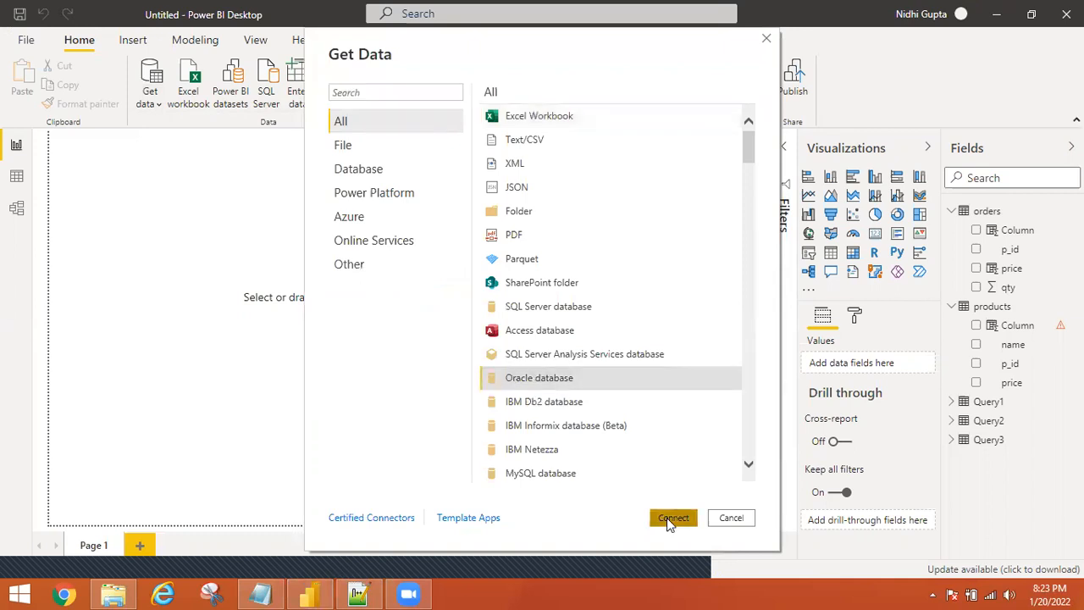
{"action": "left_click", "coordinate": [671, 520]}
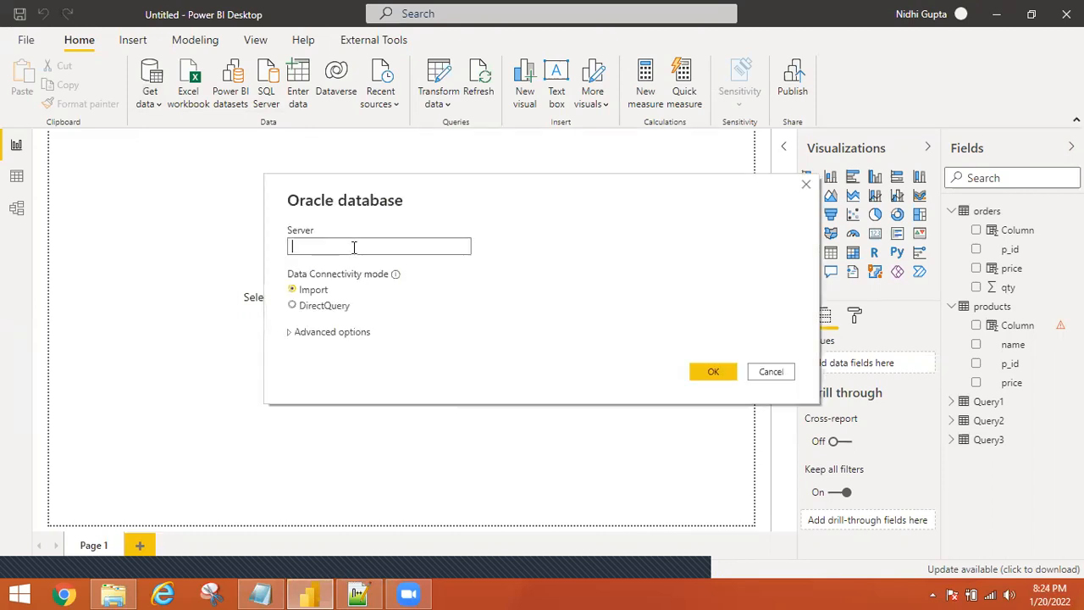
Connect to localhost with the salary summary SQL and load its 19 rows as Query4.
{"action": "type", "text": "localhost"}
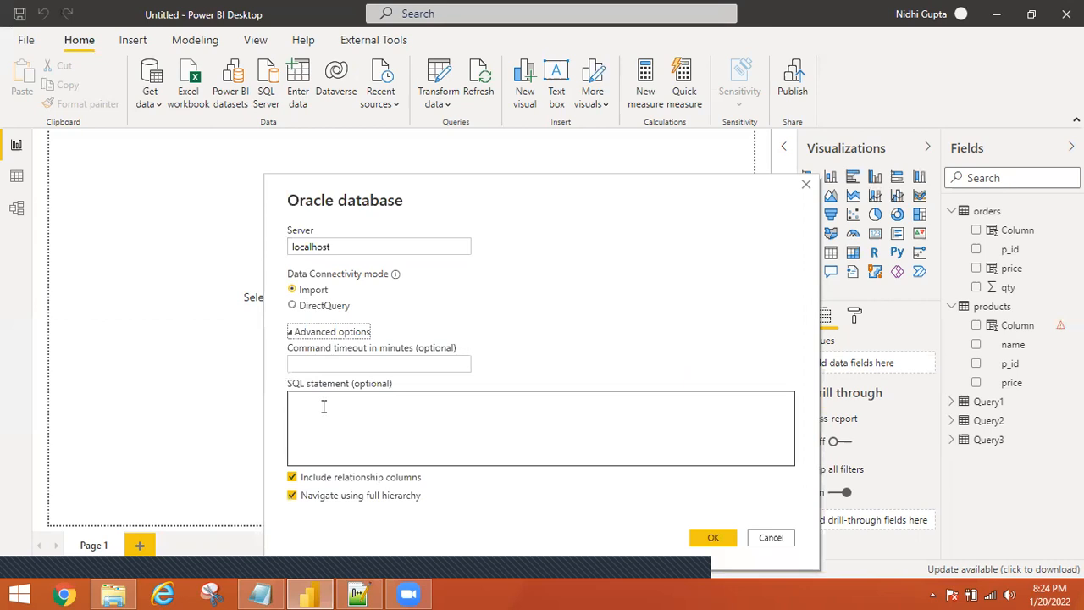
{"action": "left_click", "coordinate": [324, 406]}
{"action": "key", "text": "ctrl+v"}
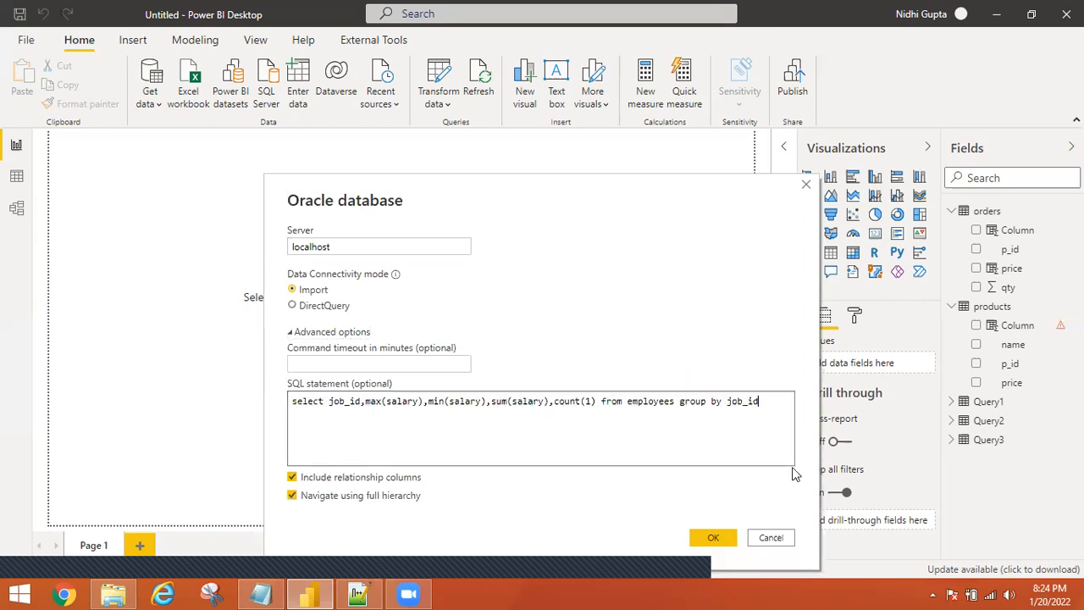
{"action": "left_click", "coordinate": [715, 537]}
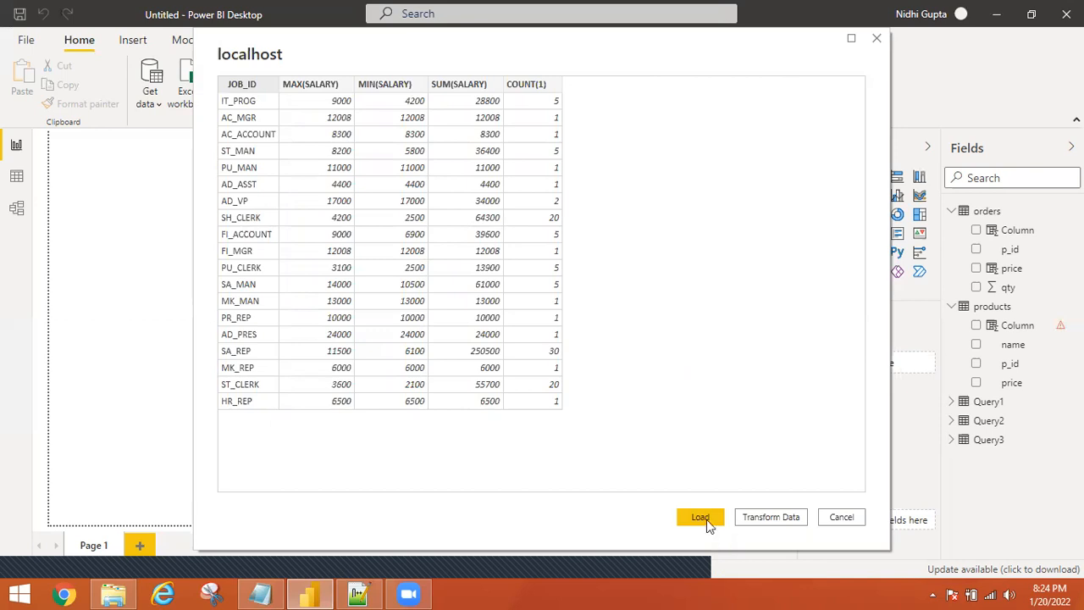
{"action": "left_click", "coordinate": [701, 517]}
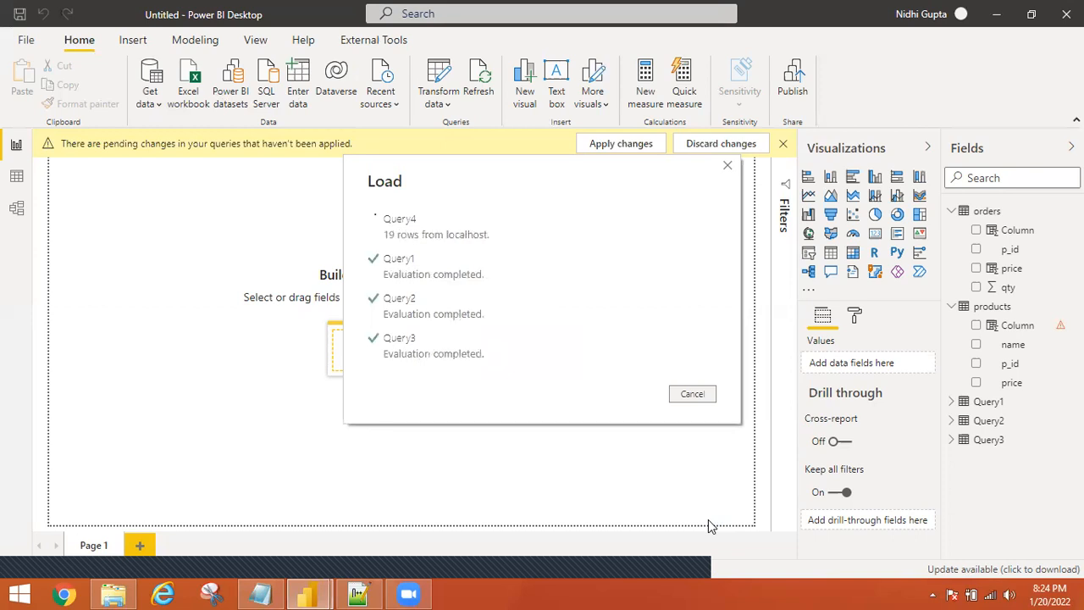
{"action": "left_click", "coordinate": [118, 595]}
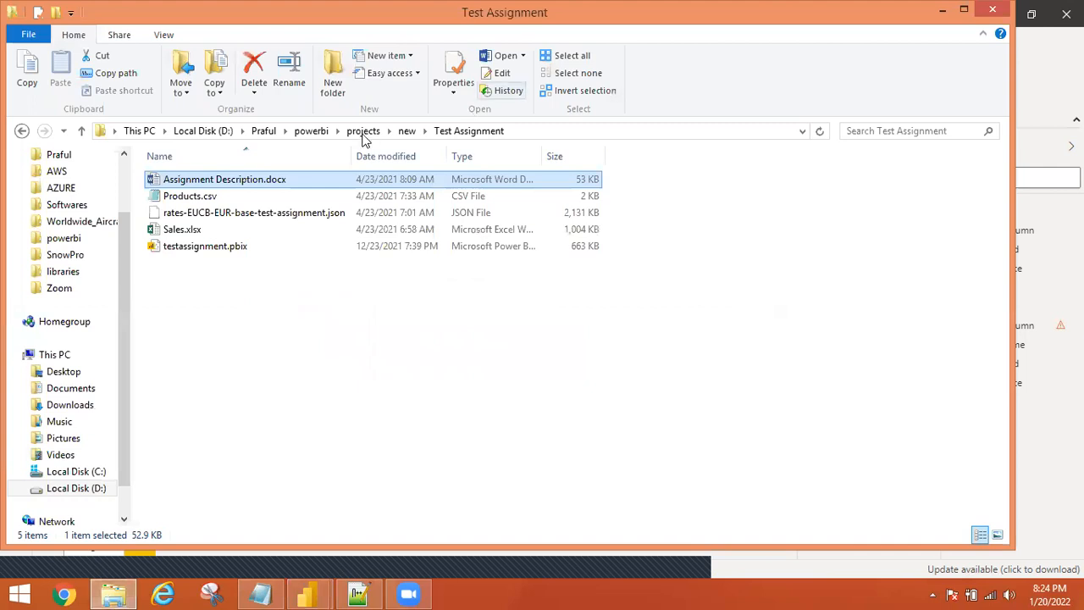
Browse from powerbi into datasets, then the DAX folder, and open append_merge.xlsx.
{"action": "left_click", "coordinate": [323, 134]}
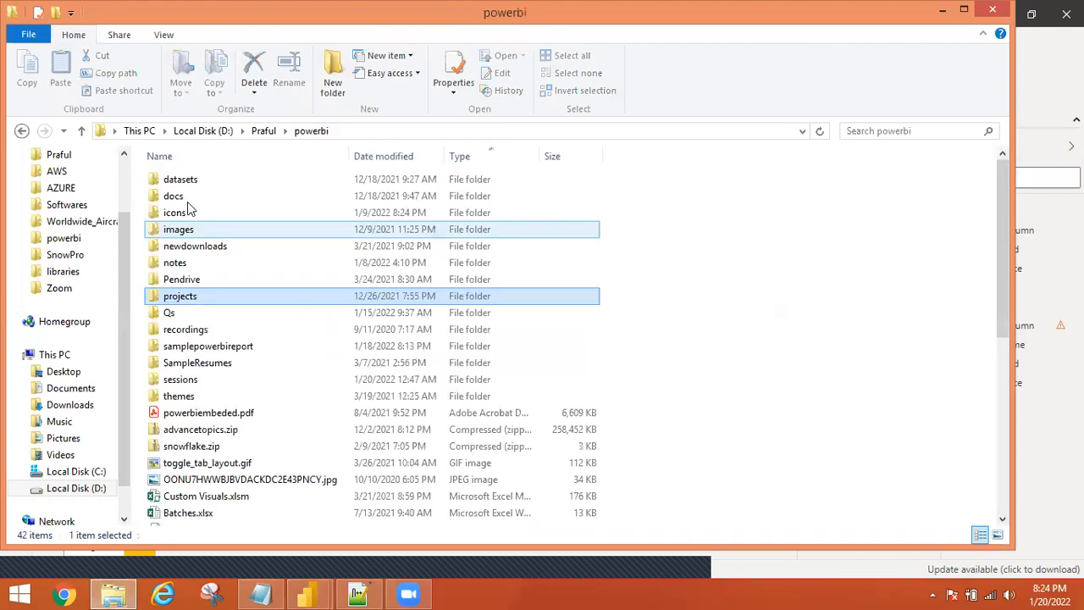
{"action": "left_click", "coordinate": [188, 202]}
{"action": "double_click", "coordinate": [187, 203]}
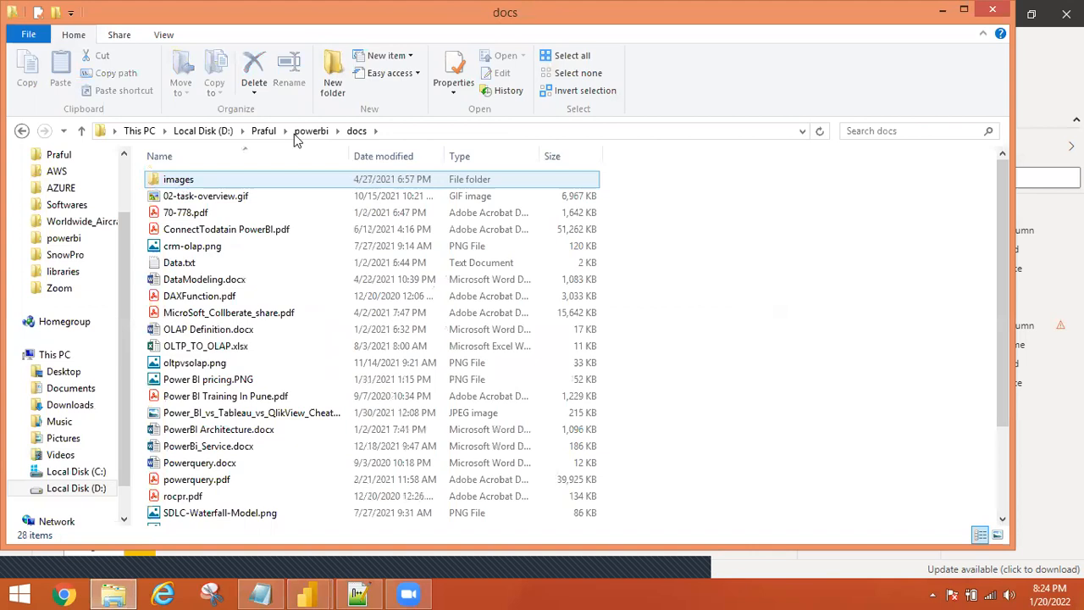
{"action": "left_click", "coordinate": [175, 181]}
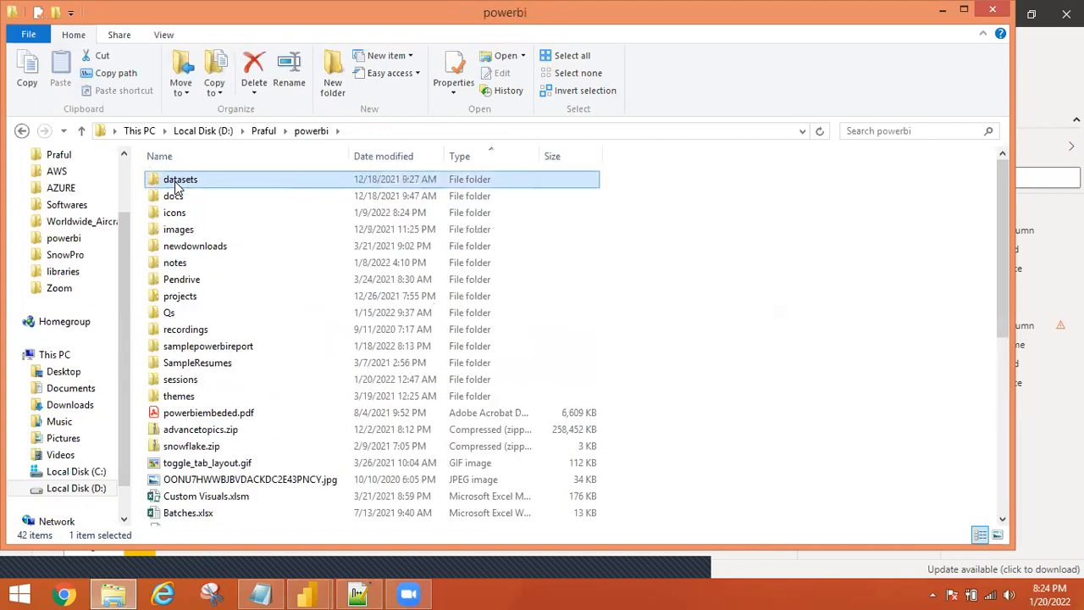
{"action": "key", "text": "alt+Tab"}
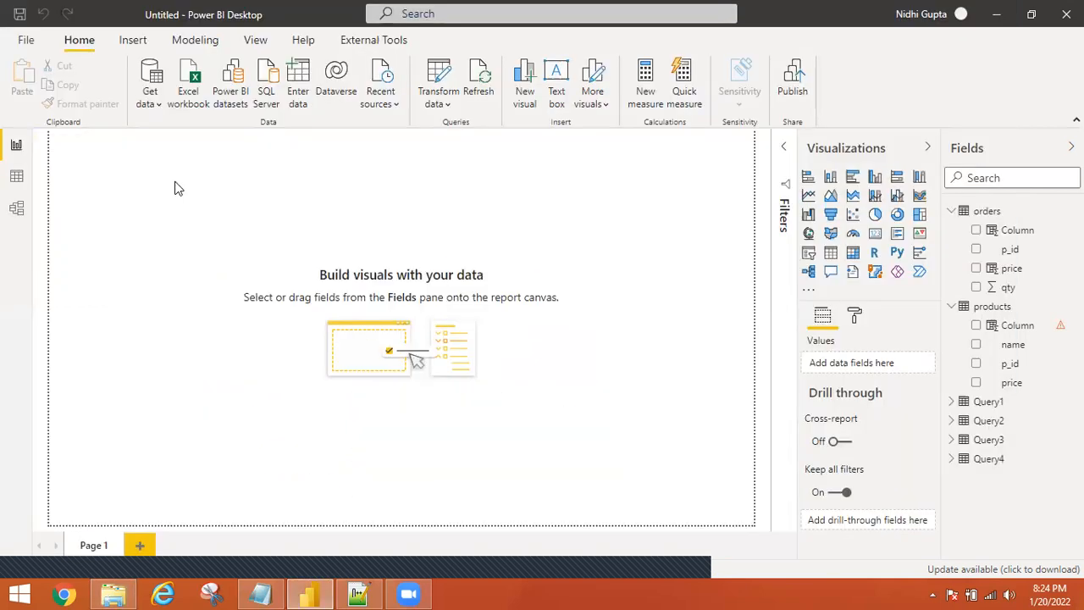
{"action": "left_click", "coordinate": [115, 593]}
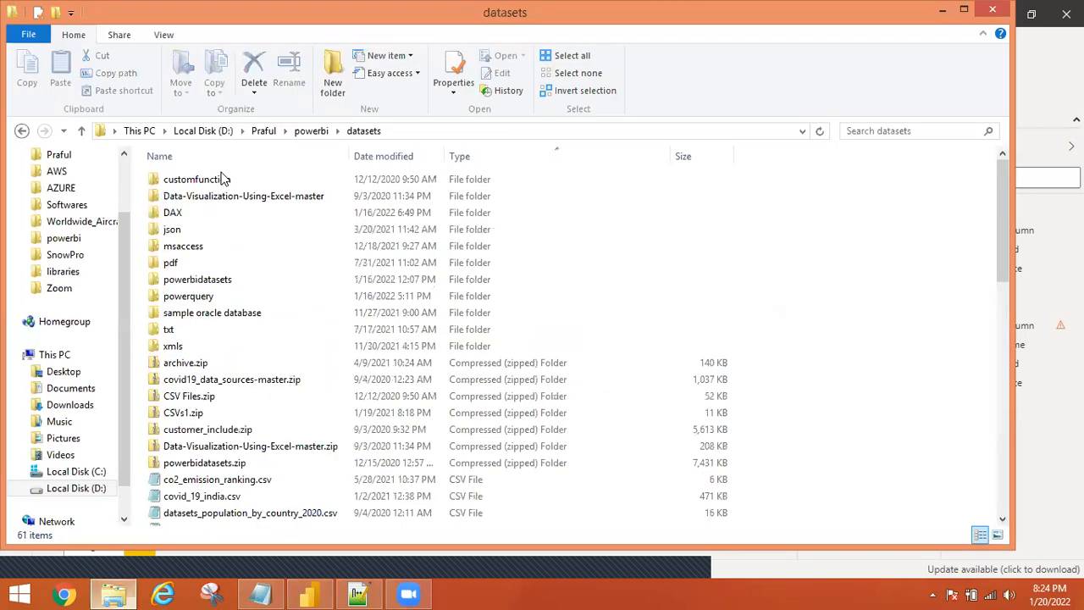
{"action": "left_click", "coordinate": [190, 216]}
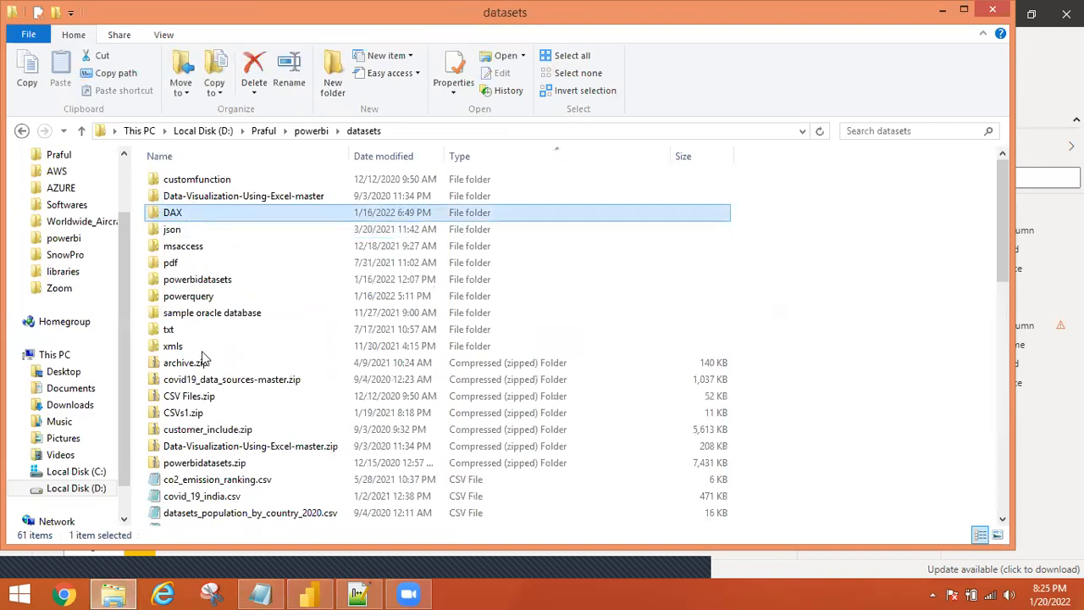
{"action": "key", "text": "Return"}
{"action": "left_click", "coordinate": [200, 314]}
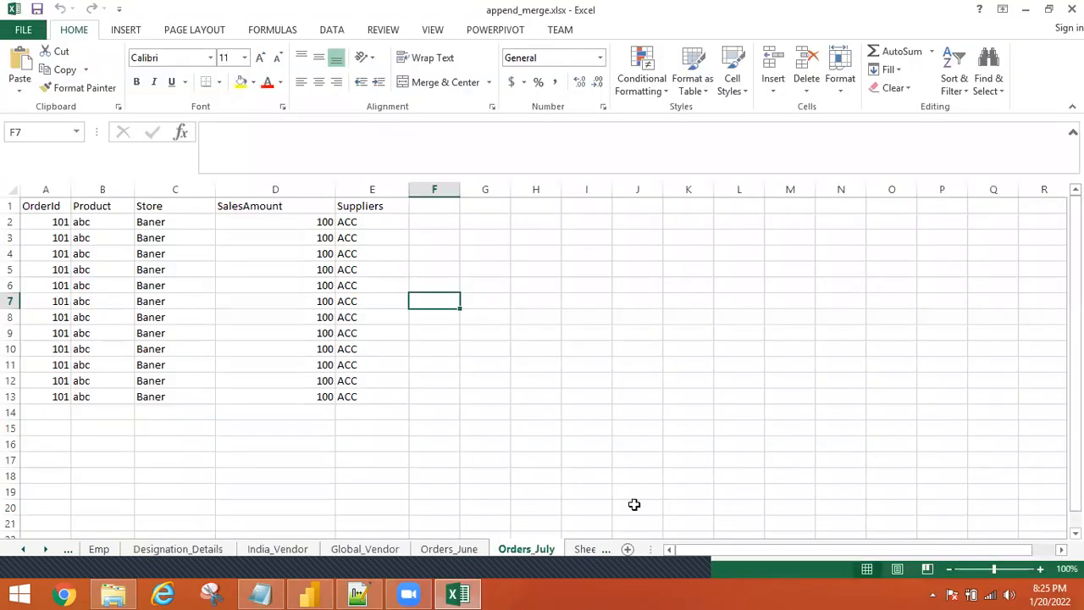
Look through the Emp, Designation_Details, India_Vendor and Sheet3 sheets, then close Excel and return to datasets.
{"action": "left_click", "coordinate": [98, 552]}
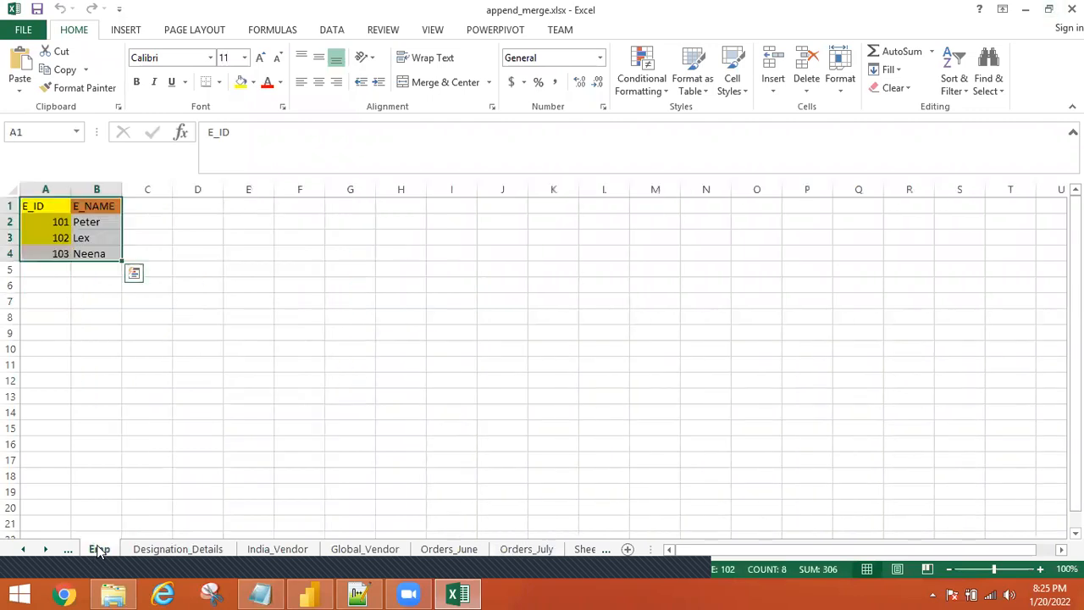
{"action": "left_click", "coordinate": [161, 552]}
{"action": "left_click", "coordinate": [254, 551]}
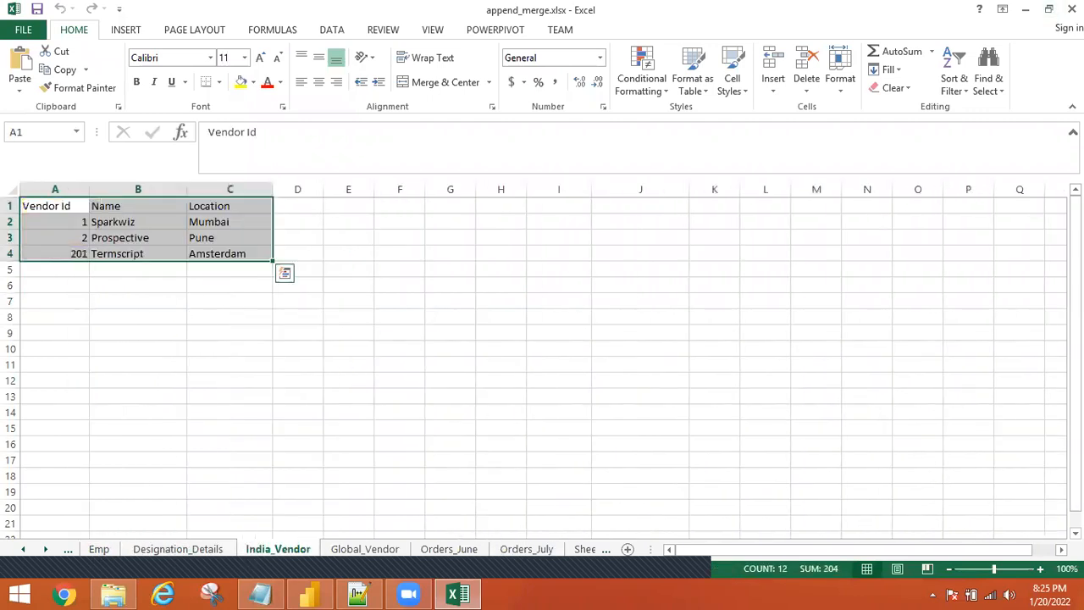
{"action": "left_click", "coordinate": [593, 549]}
{"action": "left_click", "coordinate": [1072, 9]}
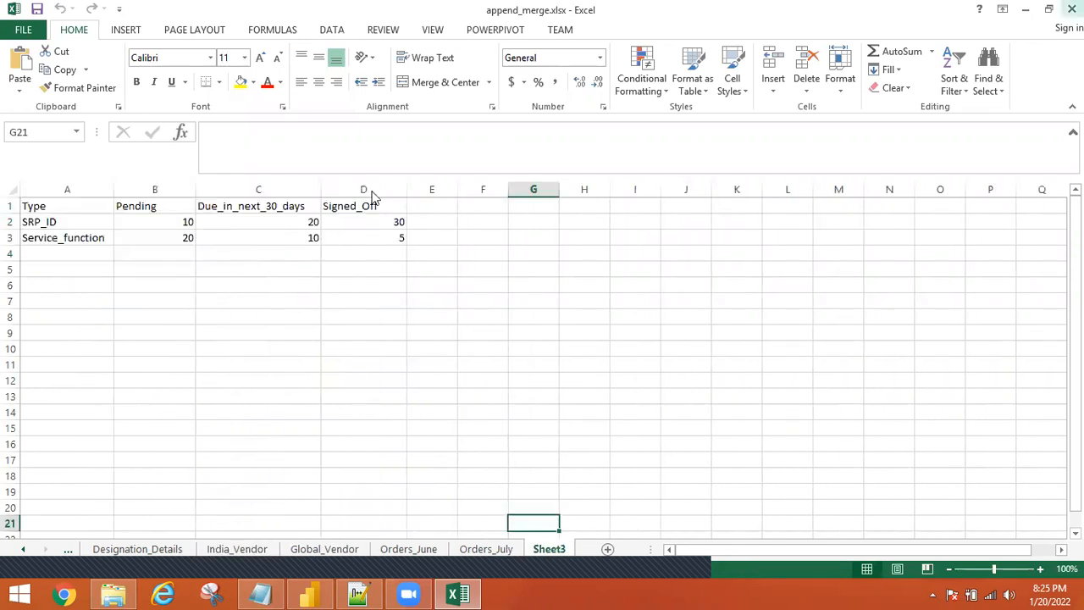
{"action": "left_click", "coordinate": [364, 131]}
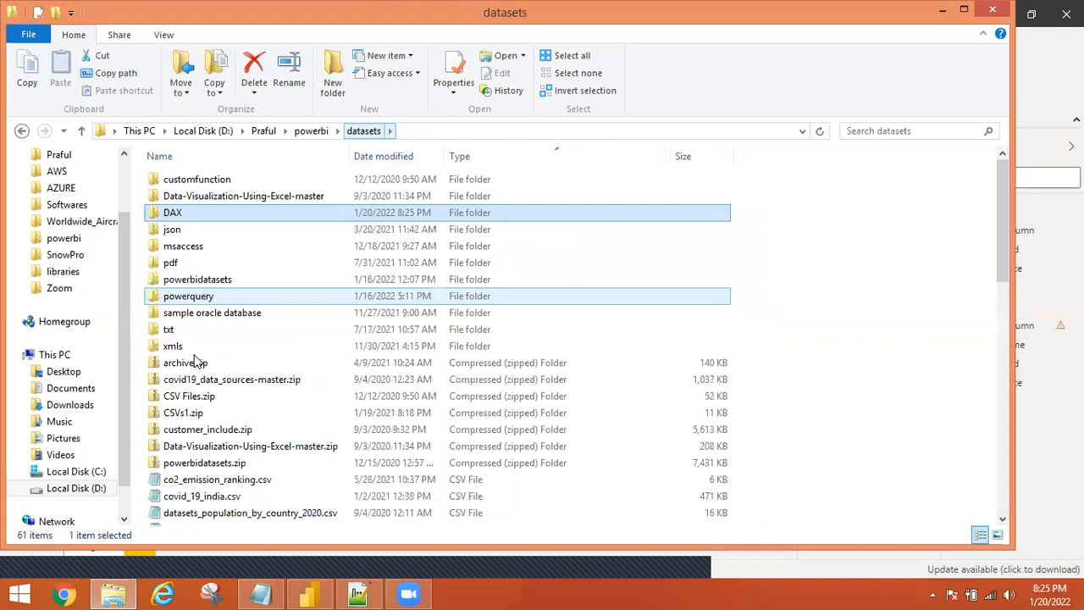
Go into the datasets powerquery folder and open append_merge.xlsx from there.
{"action": "double_click", "coordinate": [197, 284]}
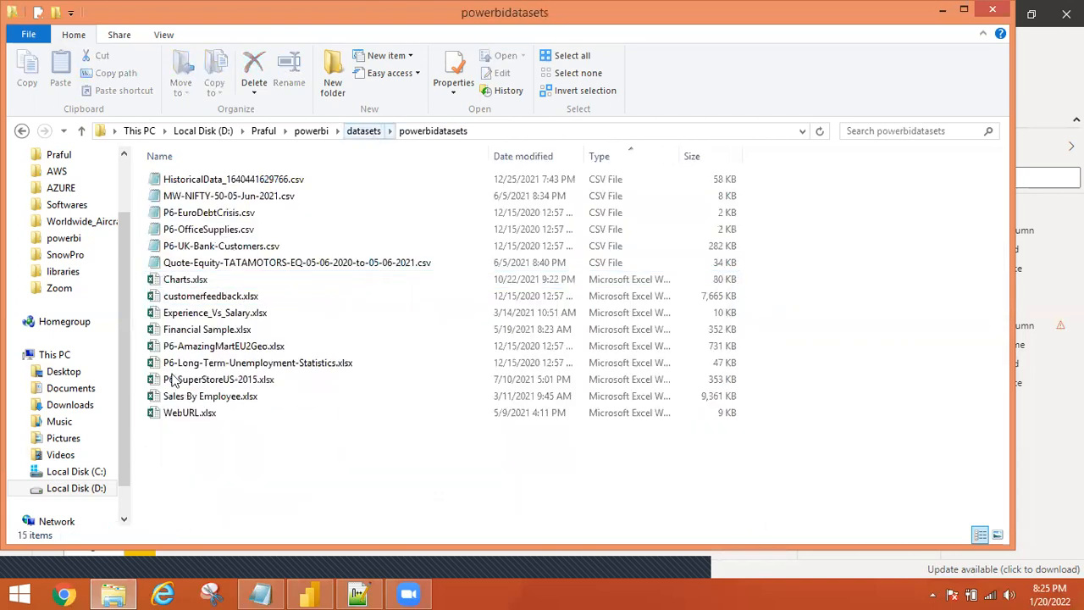
{"action": "key", "text": "alt+Left"}
{"action": "left_click", "coordinate": [182, 296]}
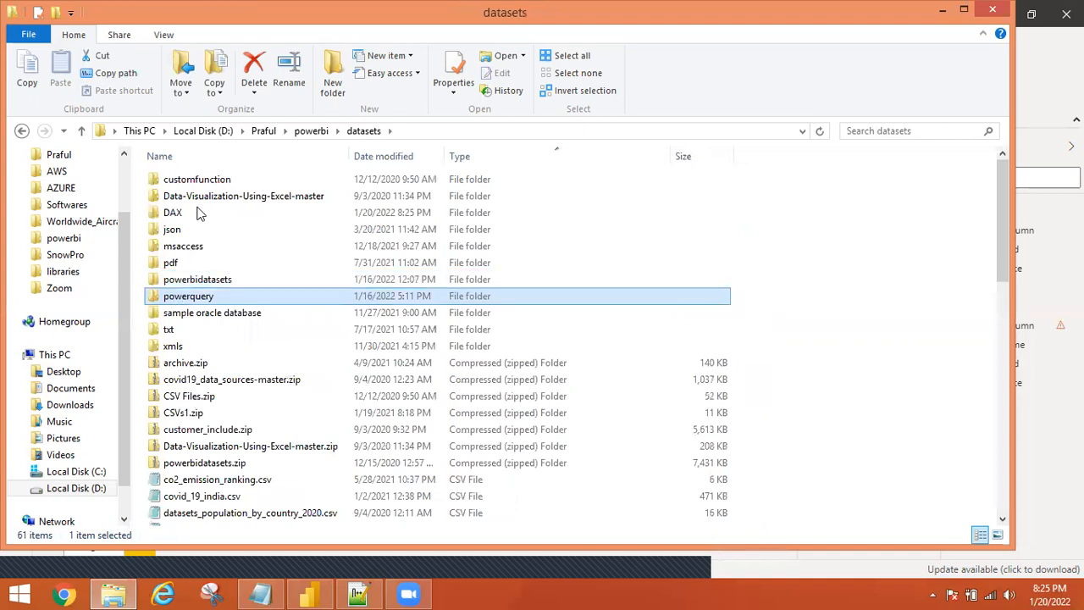
{"action": "key", "text": "Return"}
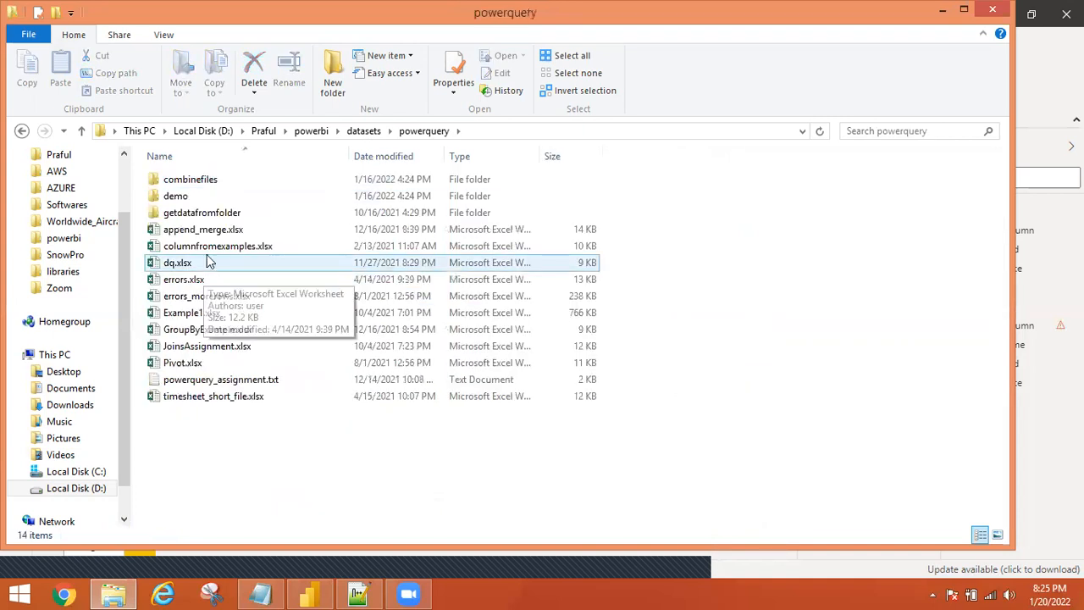
{"action": "left_click_drag", "start_coordinate": [209, 262], "coordinate": [222, 237]}
{"action": "double_click", "coordinate": [222, 238]}
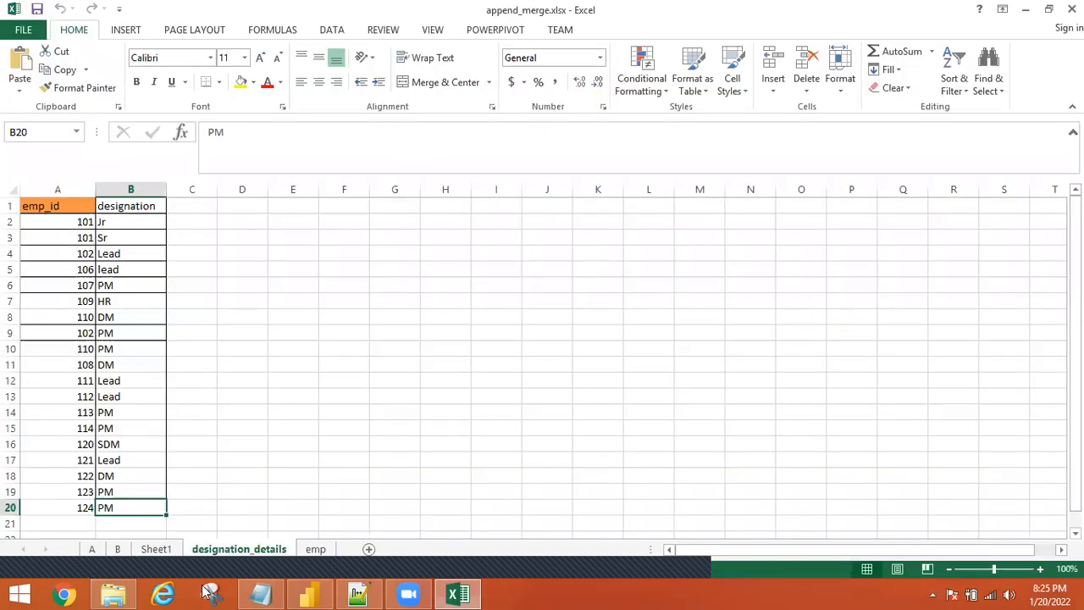
Show Sheet1 with the Employee (LEFT) and designation_details (RIGHT) join example tables.
{"action": "left_click", "coordinate": [152, 552]}
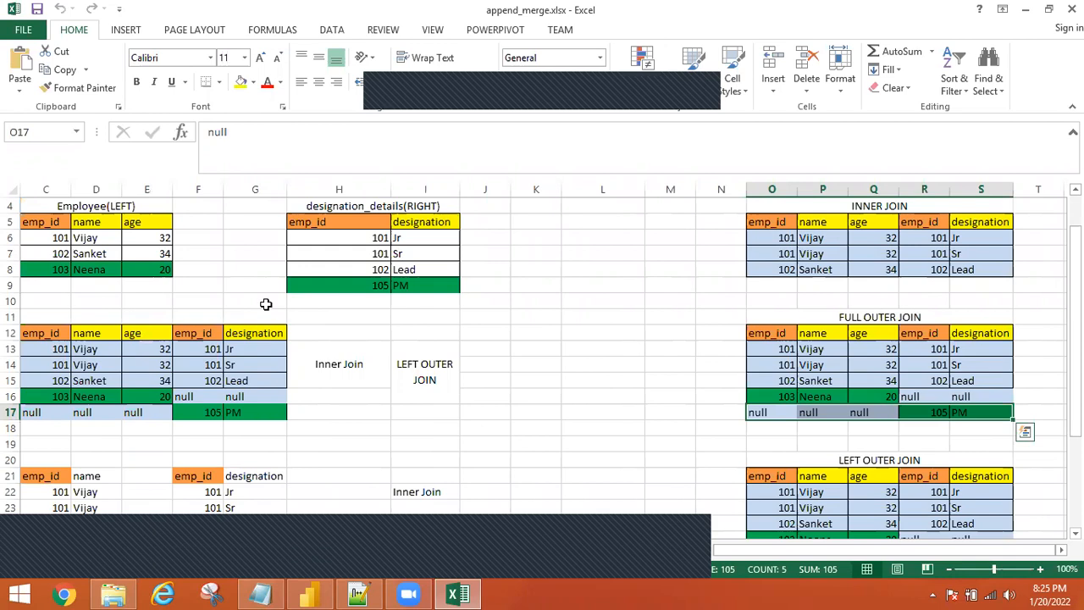
{"action": "left_click", "coordinate": [574, 86]}
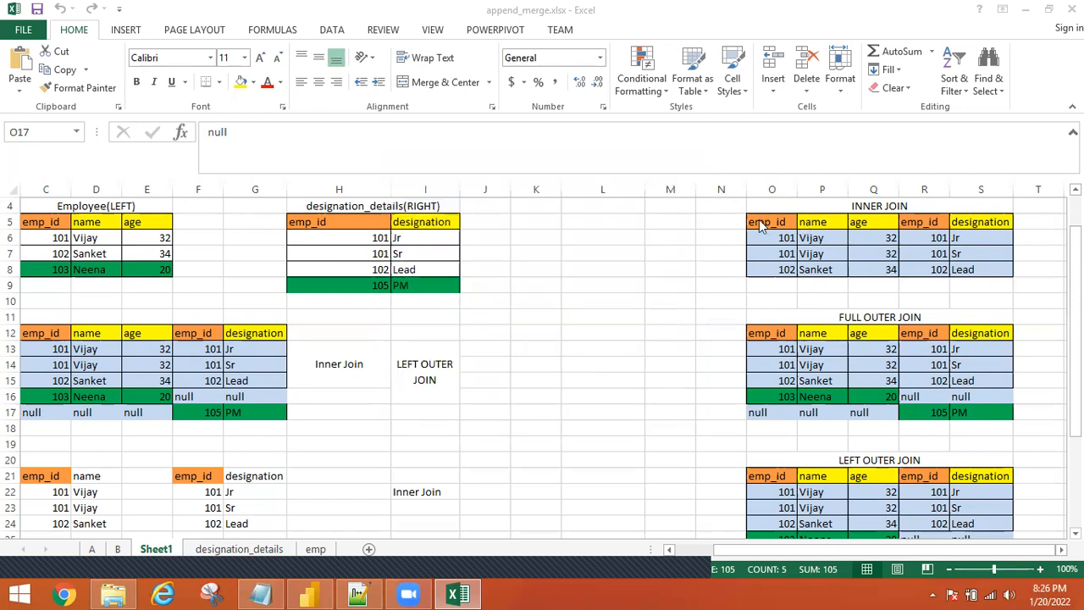
Highlight employee 101 and the INNER JOIN result table.
{"action": "left_click", "coordinate": [36, 237]}
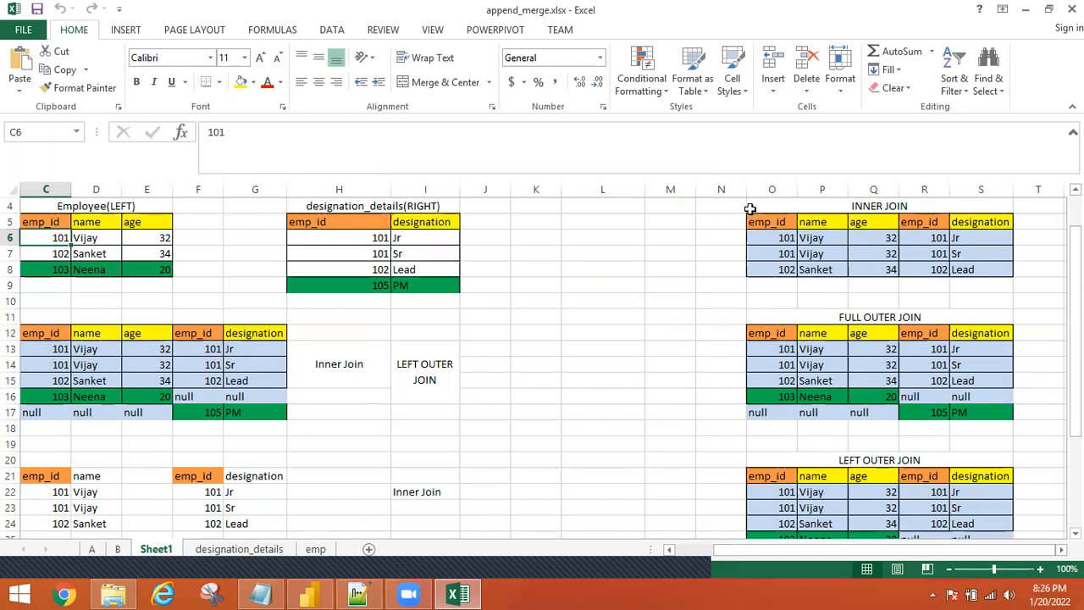
{"action": "left_click_drag", "start_coordinate": [750, 208], "coordinate": [975, 285]}
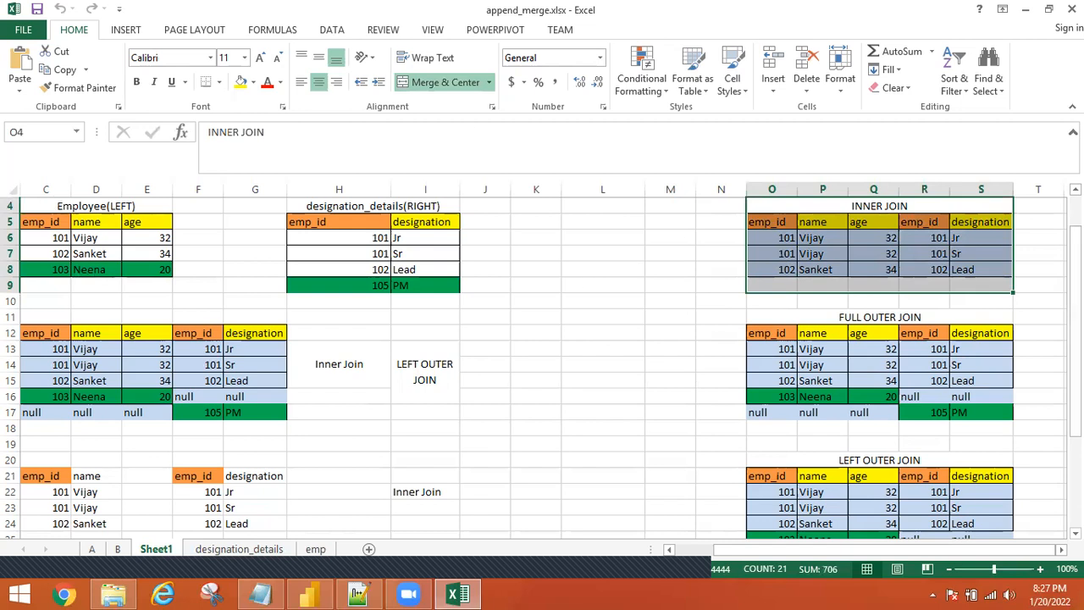
{"action": "left_click_drag", "start_coordinate": [1075, 364], "coordinate": [1076, 455]}
Walk through the LEFT OUTER JOIN result, highlighting row 103 (Neena, 20) and its null emp_id and designation.
{"action": "left_click_drag", "start_coordinate": [767, 348], "coordinate": [979, 381]}
{"action": "left_click", "coordinate": [776, 396]}
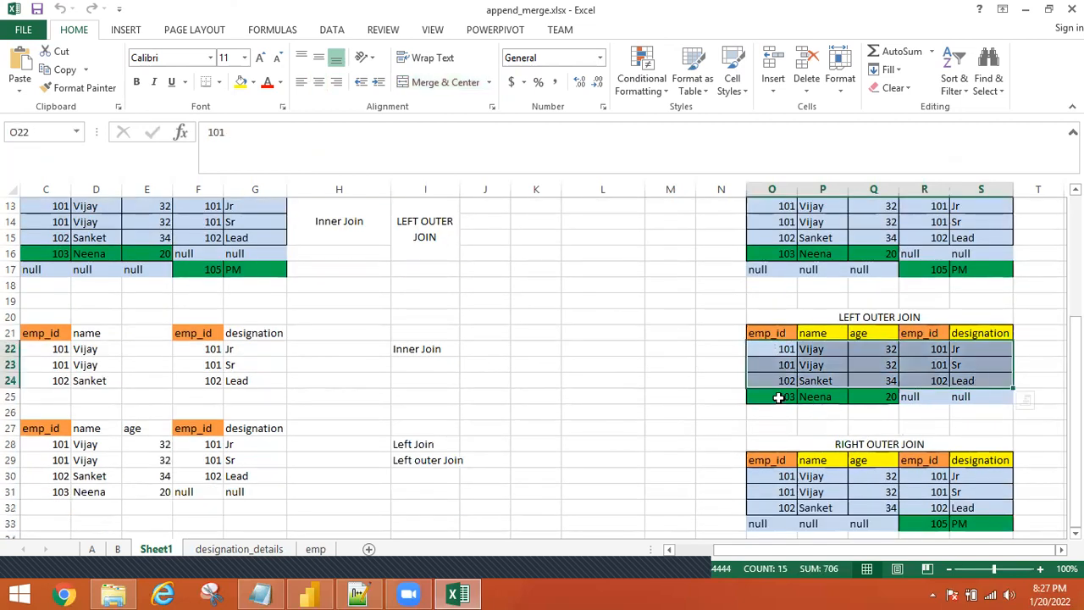
{"action": "left_click_drag", "start_coordinate": [845, 403], "coordinate": [864, 397]}
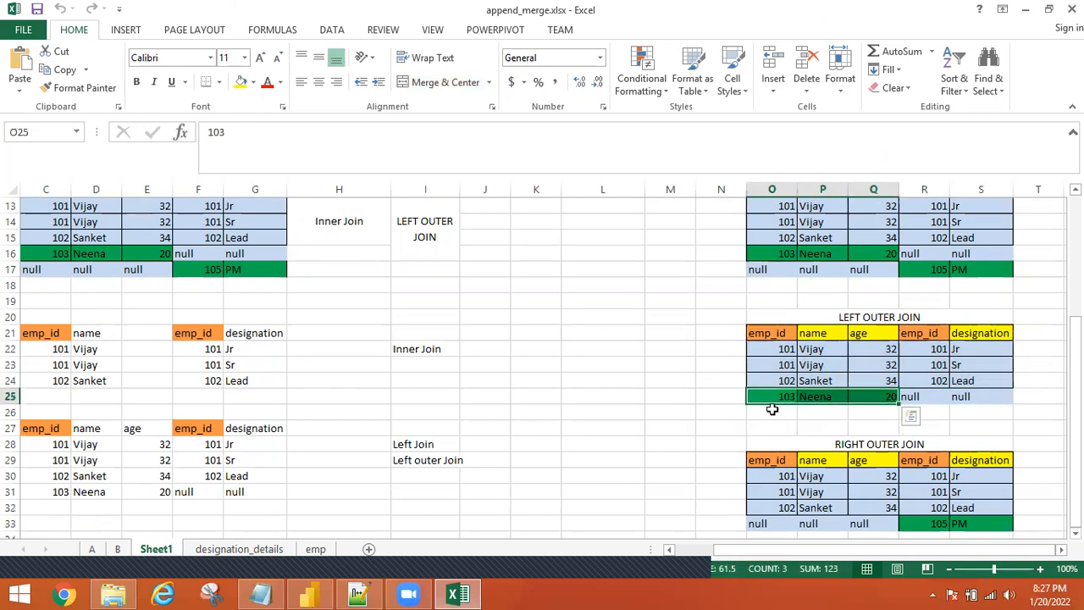
{"action": "left_click", "coordinate": [921, 396]}
{"action": "left_click", "coordinate": [966, 396]}
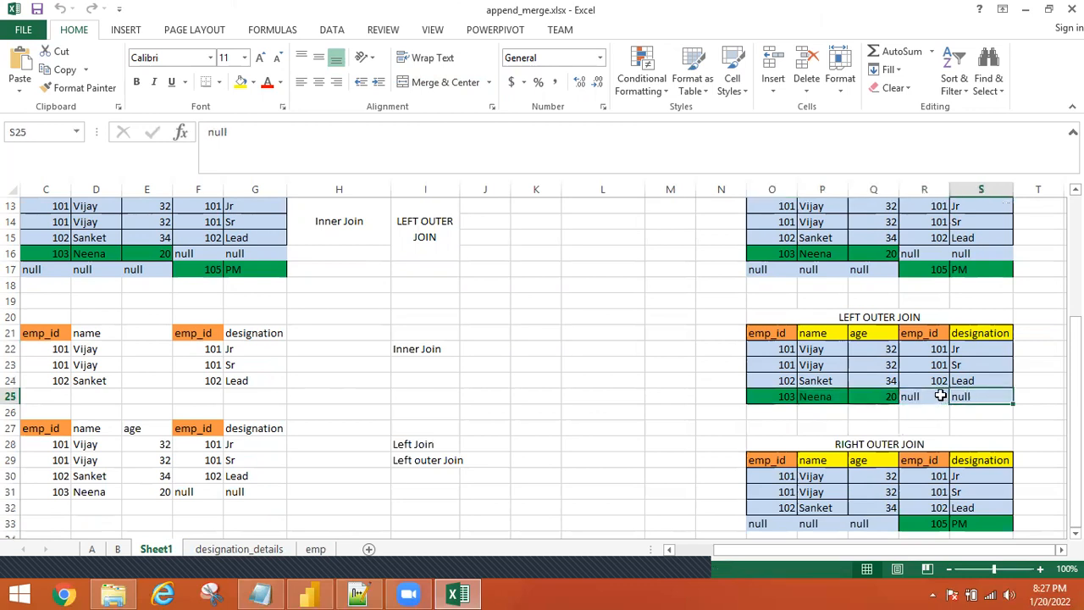
{"action": "left_click", "coordinate": [925, 396]}
{"action": "left_click_drag", "start_coordinate": [757, 302], "coordinate": [983, 413]}
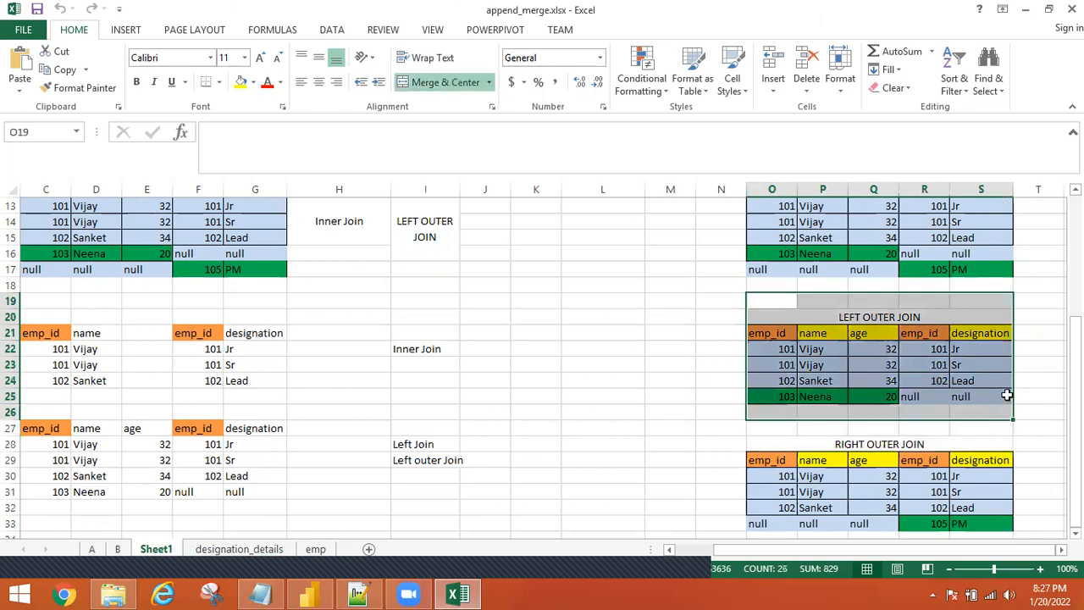
Highlight the RIGHT OUTER JOIN result, including unmatched emp_id 105 and its null employee values.
{"action": "left_click", "coordinate": [762, 443]}
{"action": "left_click_drag", "start_coordinate": [1076, 369], "coordinate": [1075, 370]}
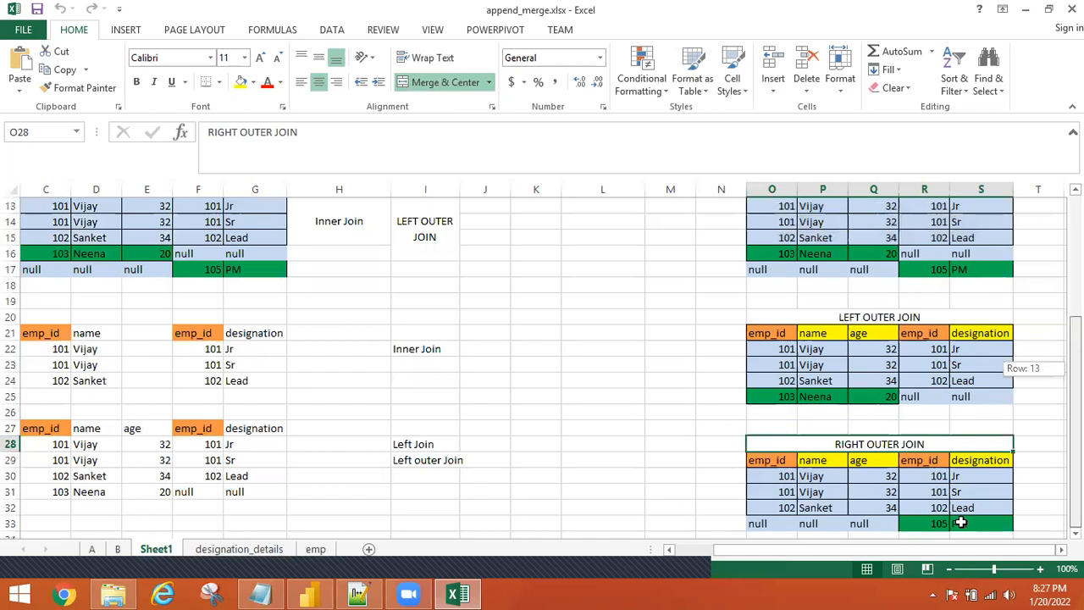
{"action": "left_click", "coordinate": [933, 522]}
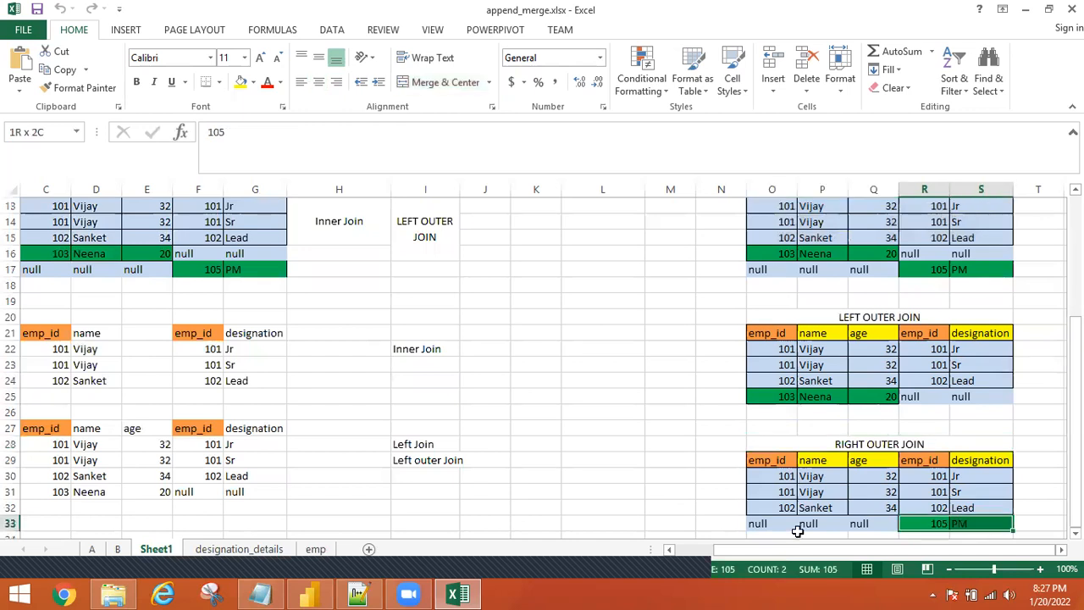
{"action": "left_click_drag", "start_coordinate": [765, 523], "coordinate": [872, 523]}
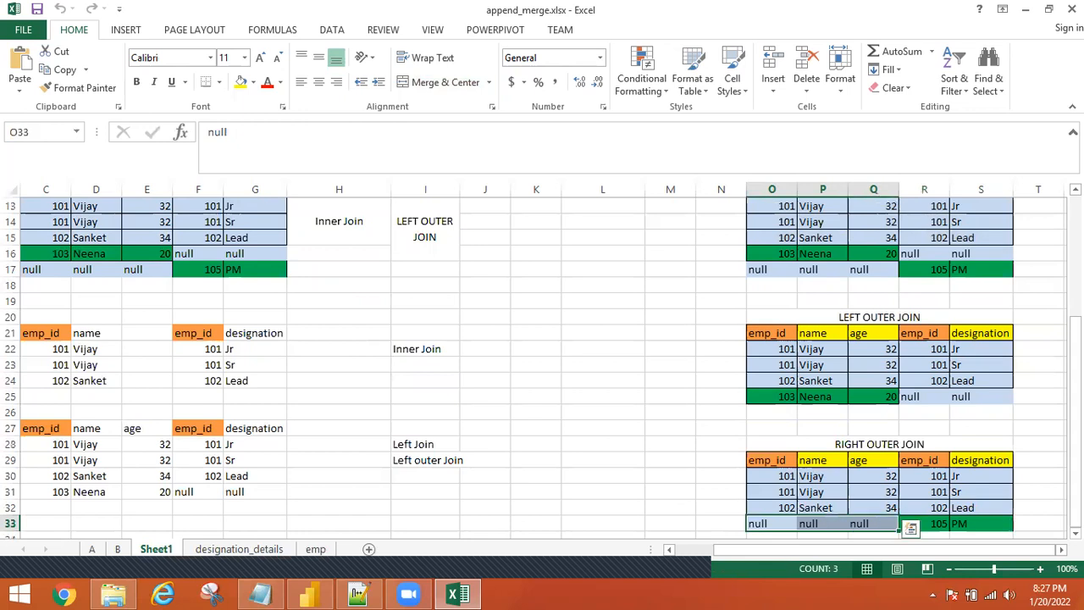
Highlight the FULL OUTER JOIN result, then return to import_queries.sql in Notepad++.
{"action": "scroll", "coordinate": [751, 305], "scroll_direction": "up", "scroll_amount": 3}
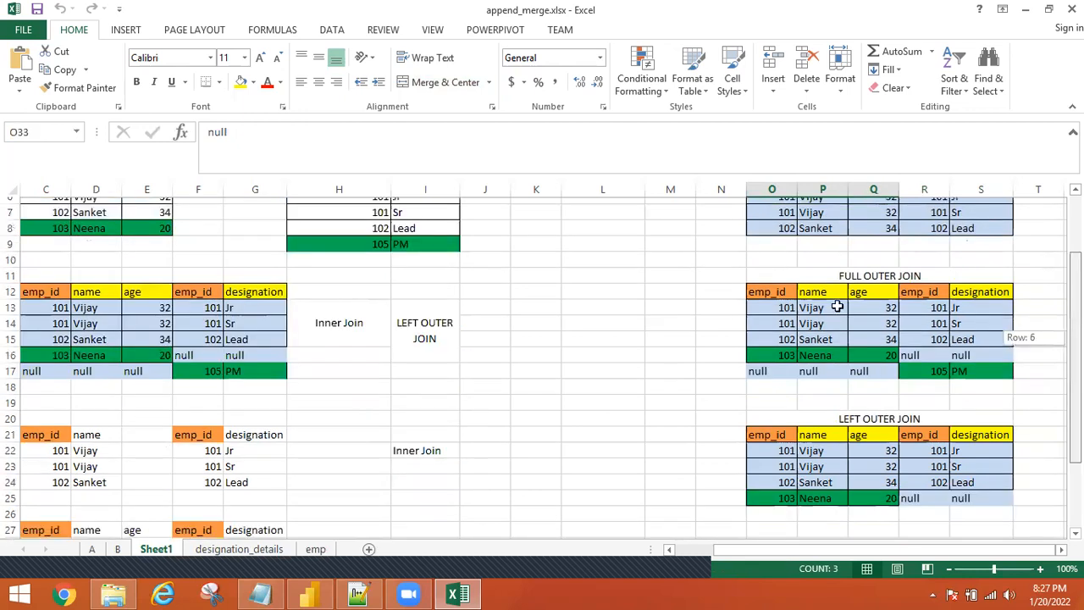
{"action": "left_click_drag", "start_coordinate": [751, 304], "coordinate": [950, 398]}
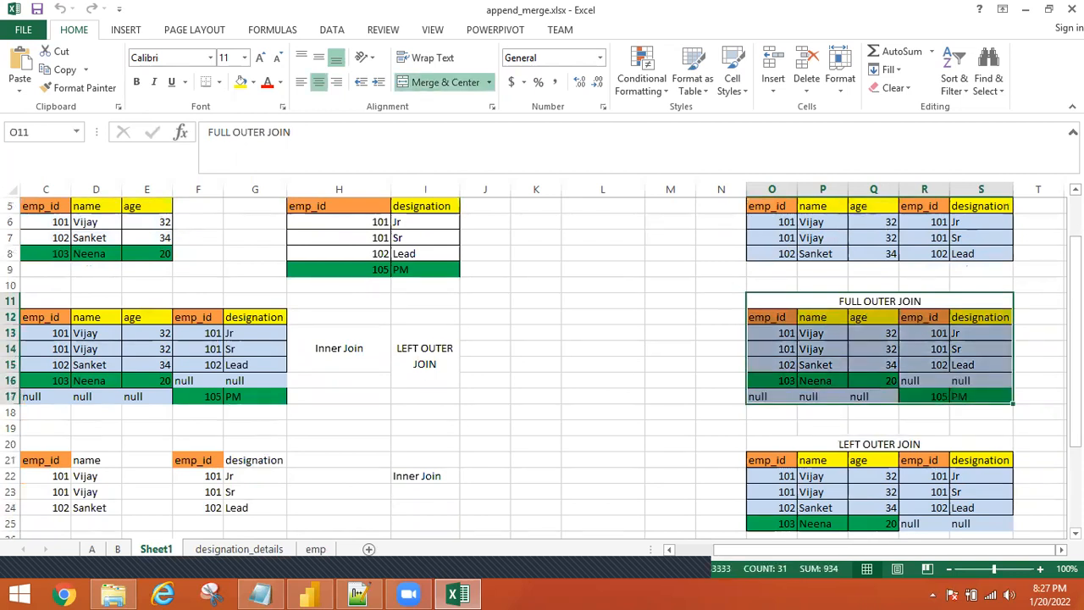
{"action": "left_click_drag", "start_coordinate": [1075, 297], "coordinate": [1075, 275]}
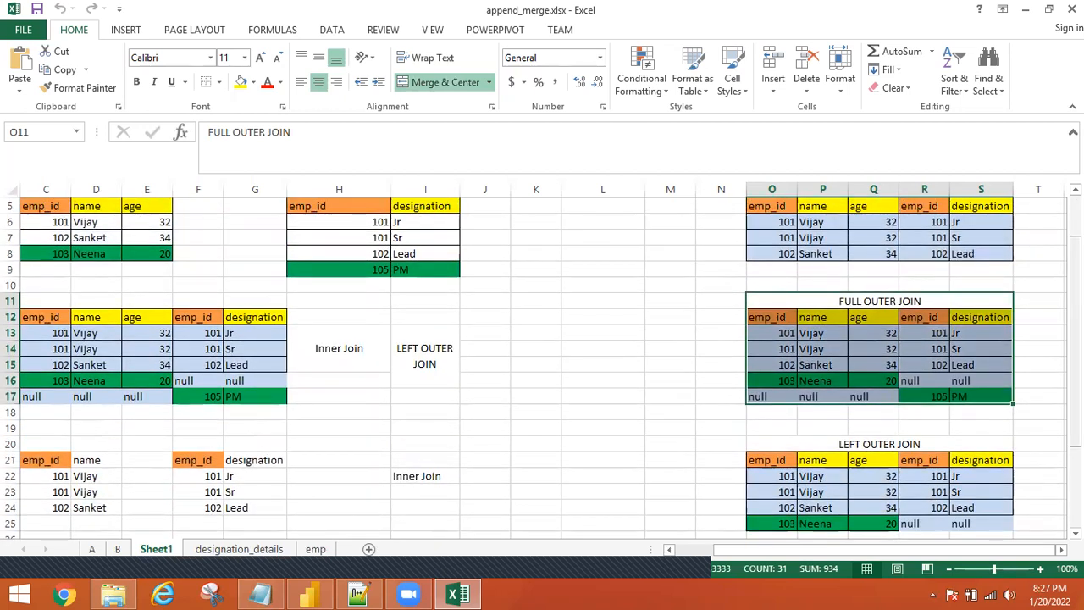
{"action": "scroll", "coordinate": [904, 195], "scroll_direction": "up", "scroll_amount": 2}
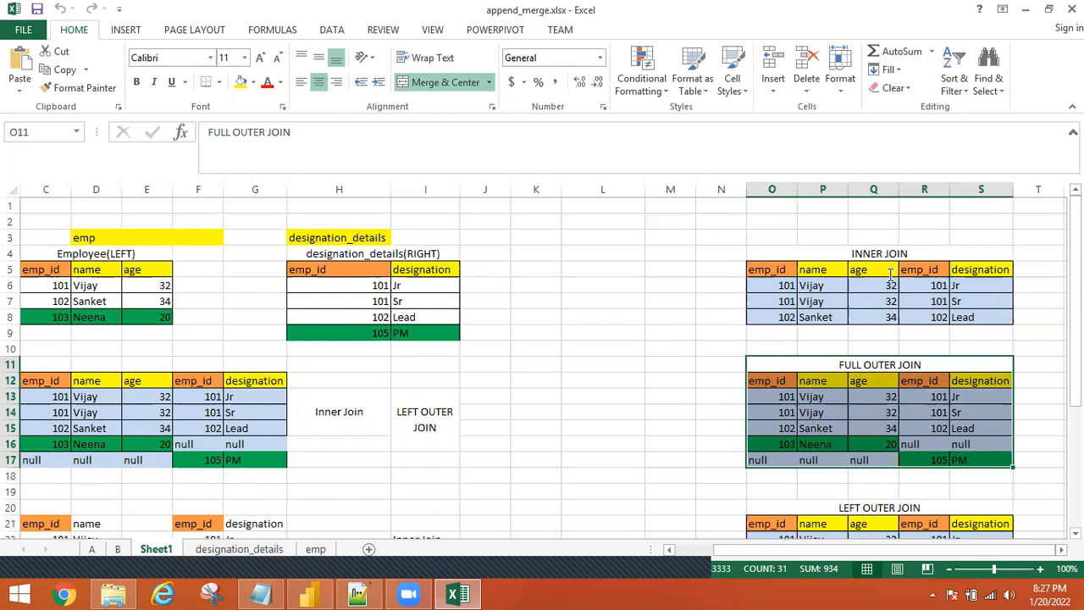
{"action": "key", "text": "alt+Tab"}
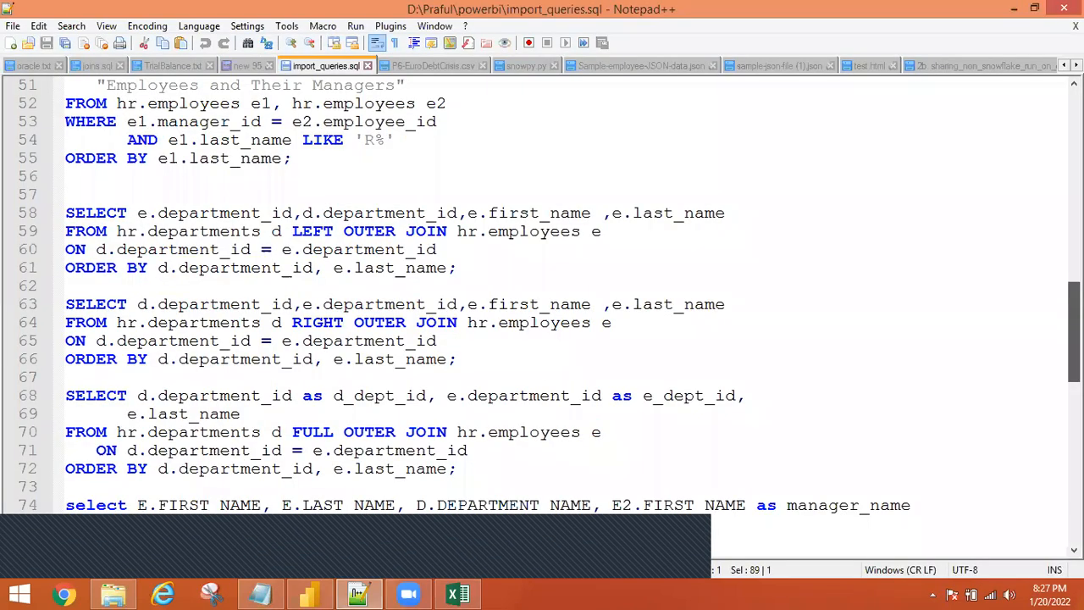
{"action": "scroll", "coordinate": [542, 296], "scroll_direction": "down", "scroll_amount": 2}
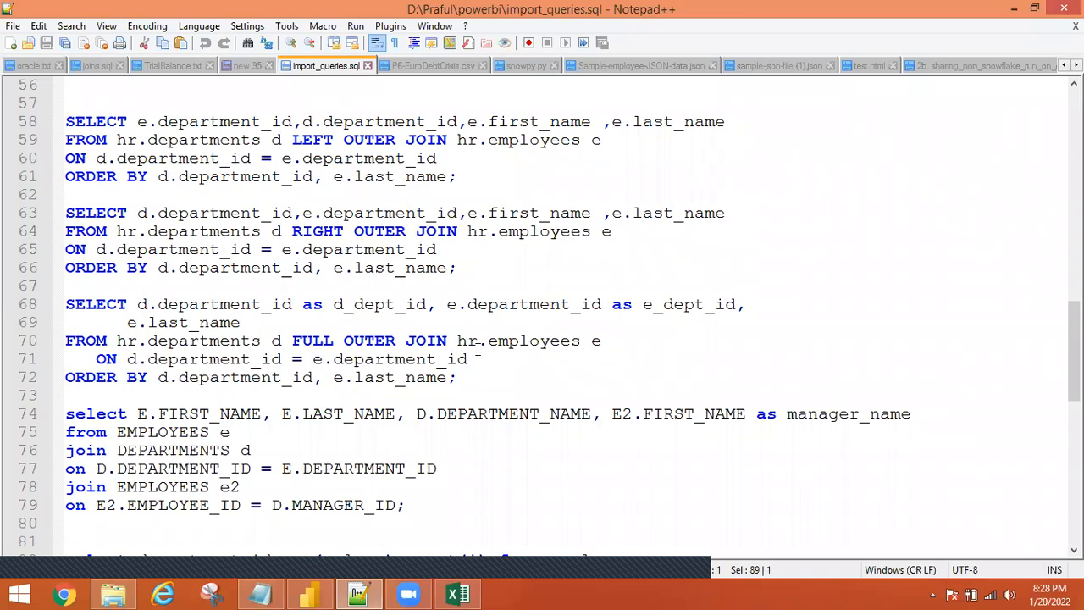
{"action": "scroll", "coordinate": [542, 313], "scroll_direction": "down", "scroll_amount": 2}
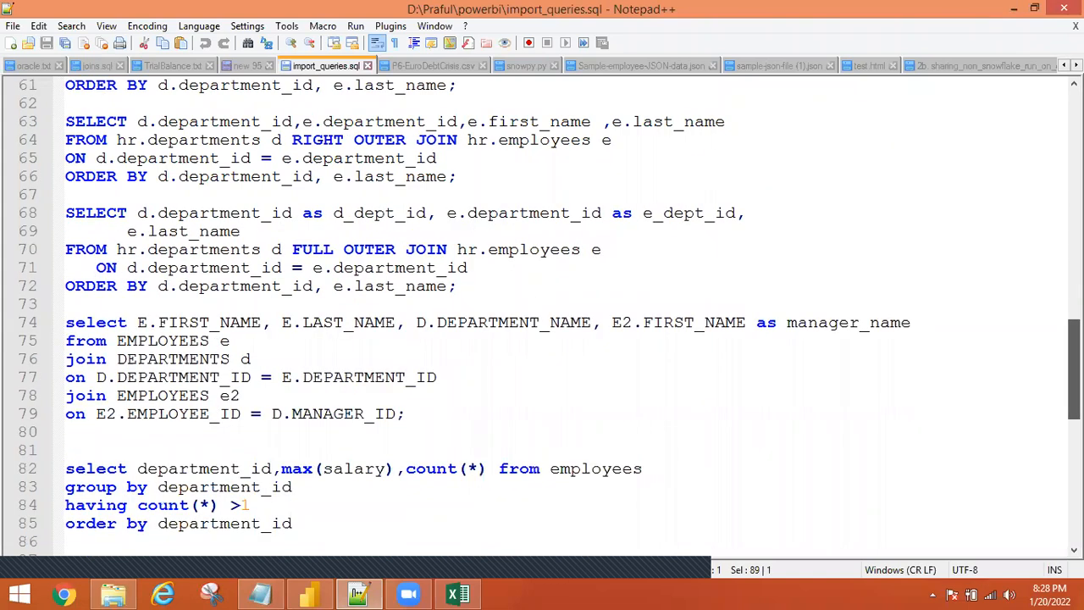
{"action": "scroll", "coordinate": [1055, 347], "scroll_direction": "down", "scroll_amount": 1}
{"action": "scroll", "coordinate": [1055, 346], "scroll_direction": "up", "scroll_amount": 3}
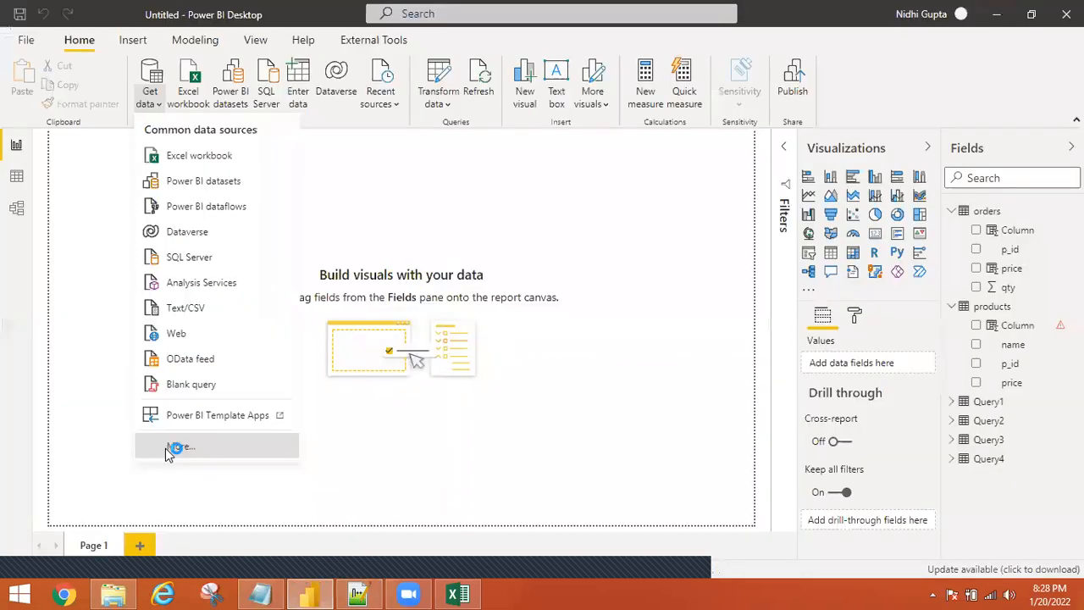
{"action": "left_click", "coordinate": [165, 448]}
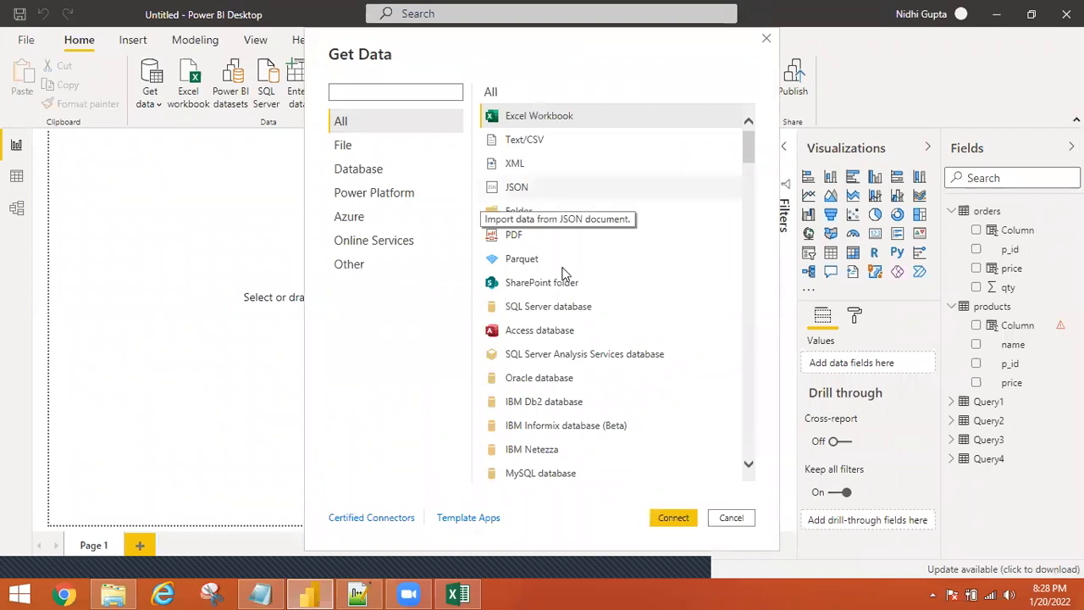
Choose Oracle database as the data source and enter localhost as the server.
{"action": "left_click", "coordinate": [546, 383]}
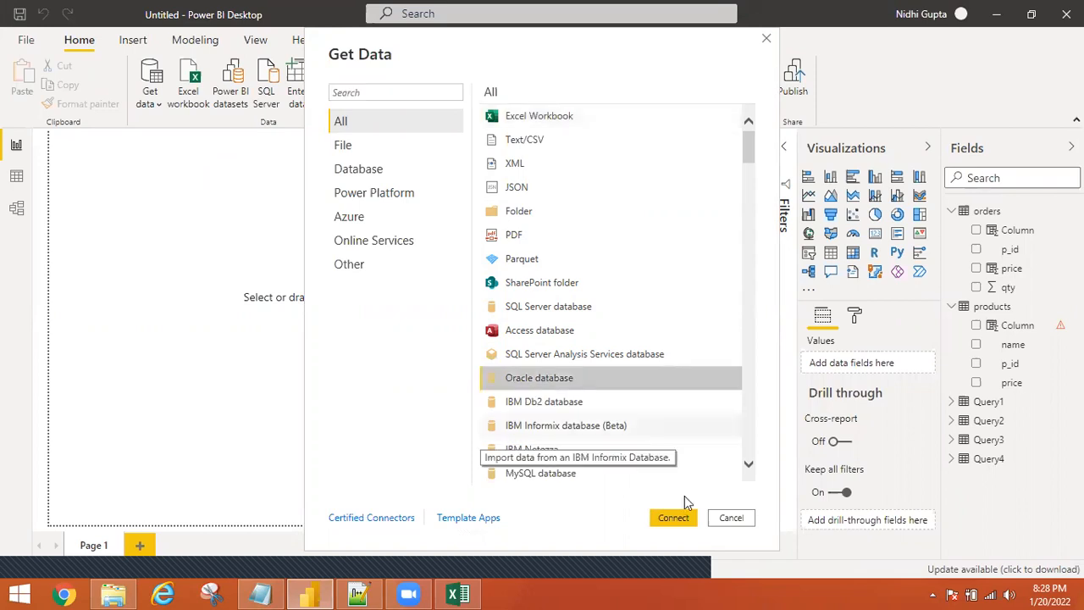
{"action": "left_click", "coordinate": [674, 519]}
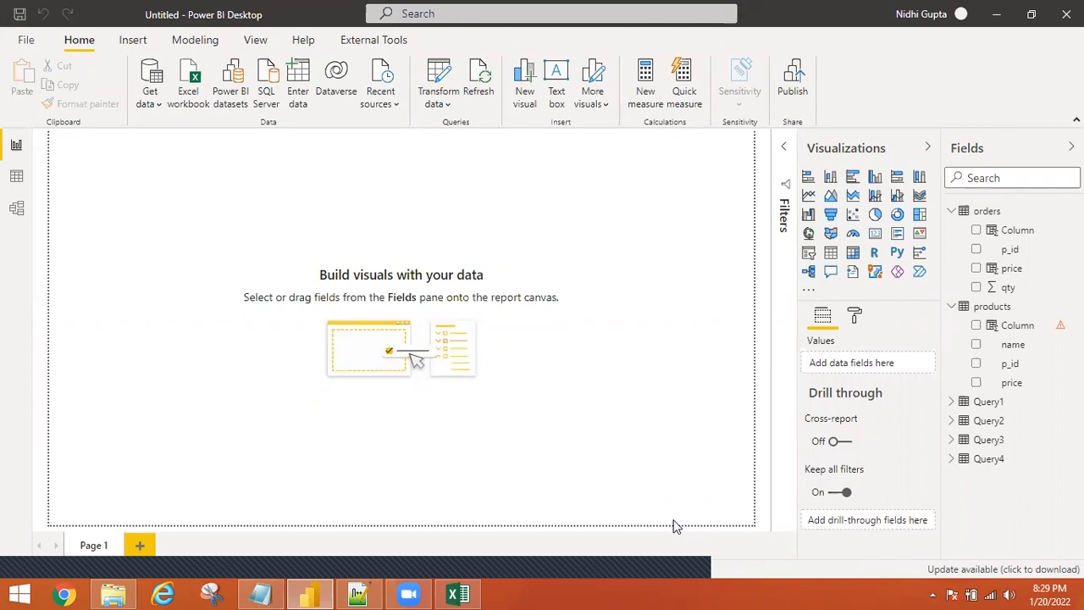
{"action": "type", "text": "localhost"}
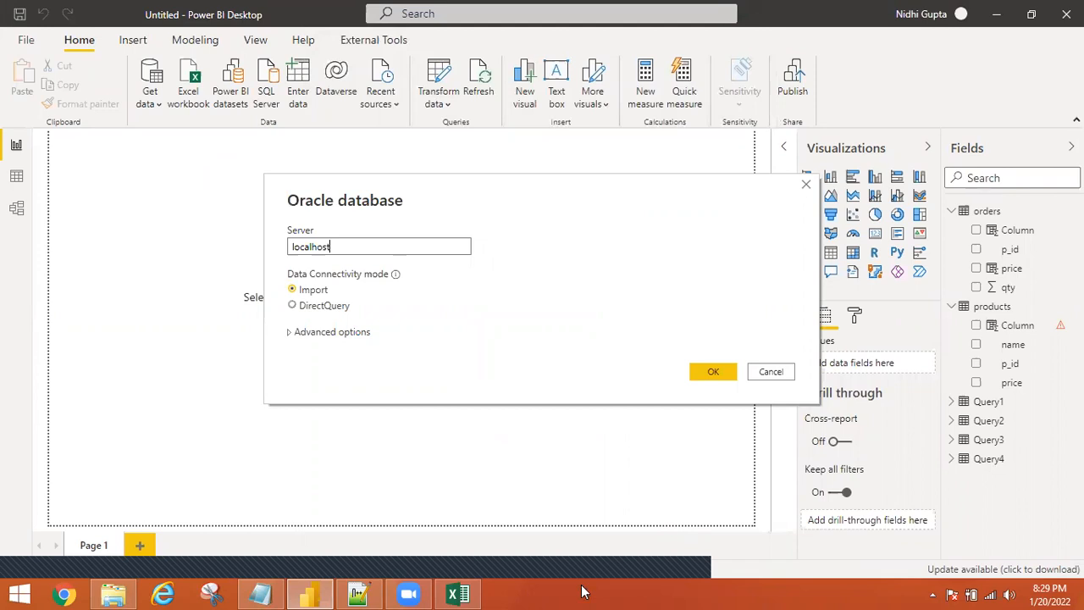
Write the SQL statement joining employees and departments on employees.department_id=departments.department_id.
{"action": "left_click", "coordinate": [289, 335]}
{"action": "left_click", "coordinate": [334, 409]}
{"action": "type", "text": "select"}
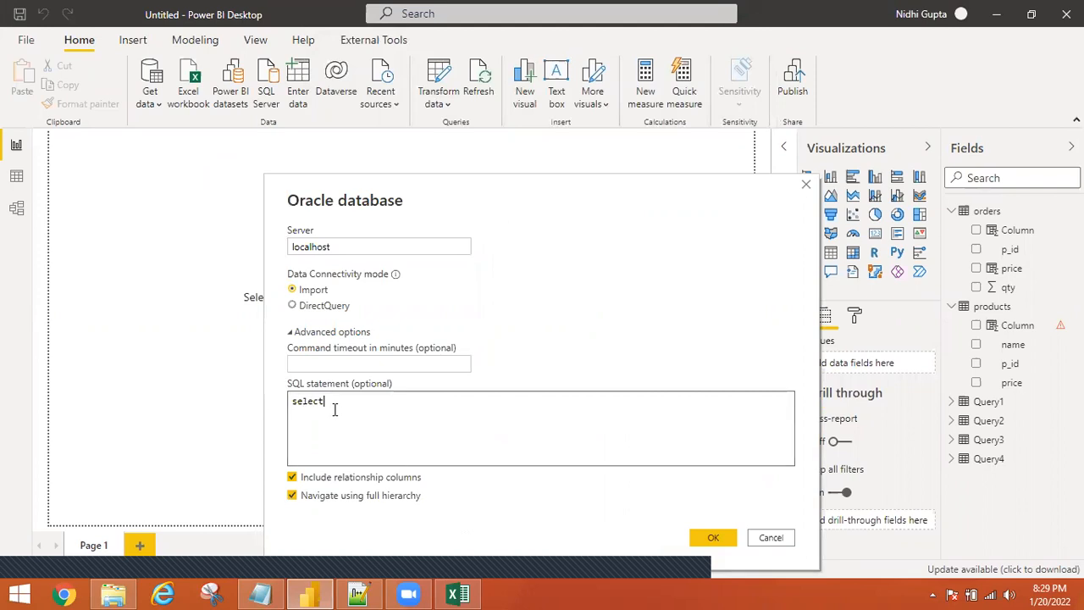
{"action": "type", "text": " *"}
{"action": "type", "text": " from "}
{"action": "type", "text": "empl"}
{"action": "type", "text": "oyee"}
{"action": "type", "text": "s ;"}
{"action": "type", "text": "oin"}
{"action": "type", "text": " de"}
{"action": "type", "text": "partm"}
{"action": "type", "text": "ents"}
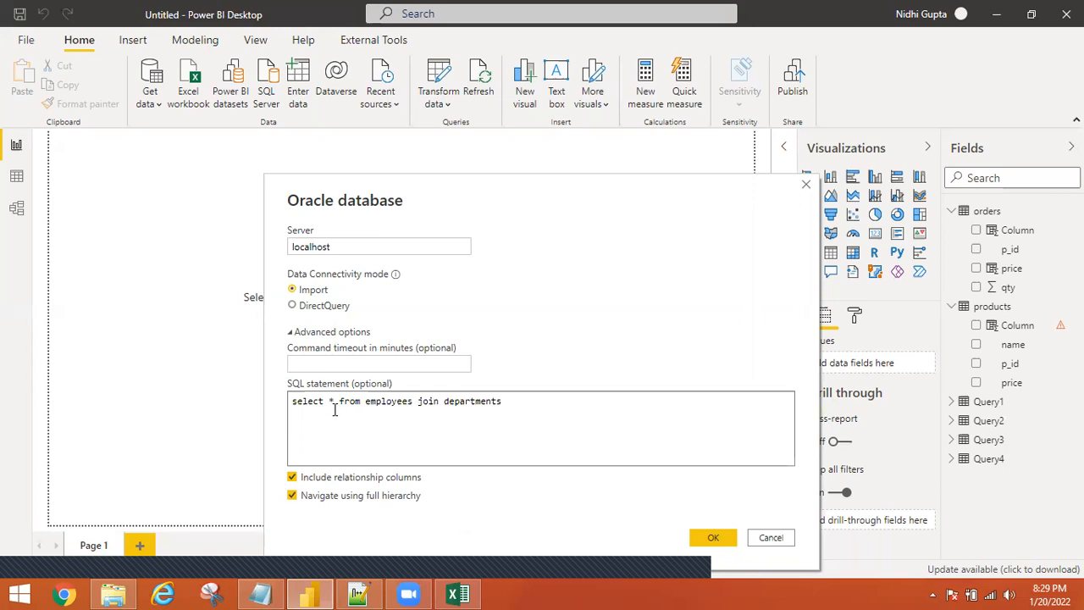
{"action": "key", "text": "Return"}
{"action": "type", "text": "on employees.department_id=depart"}
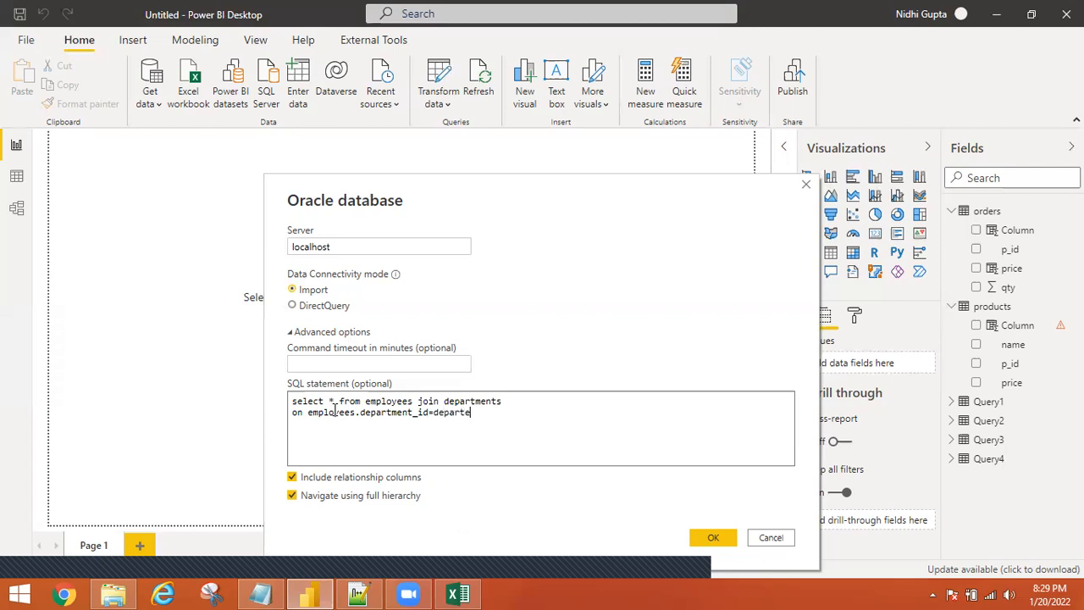
{"action": "type", "text": "ments.department_id"}
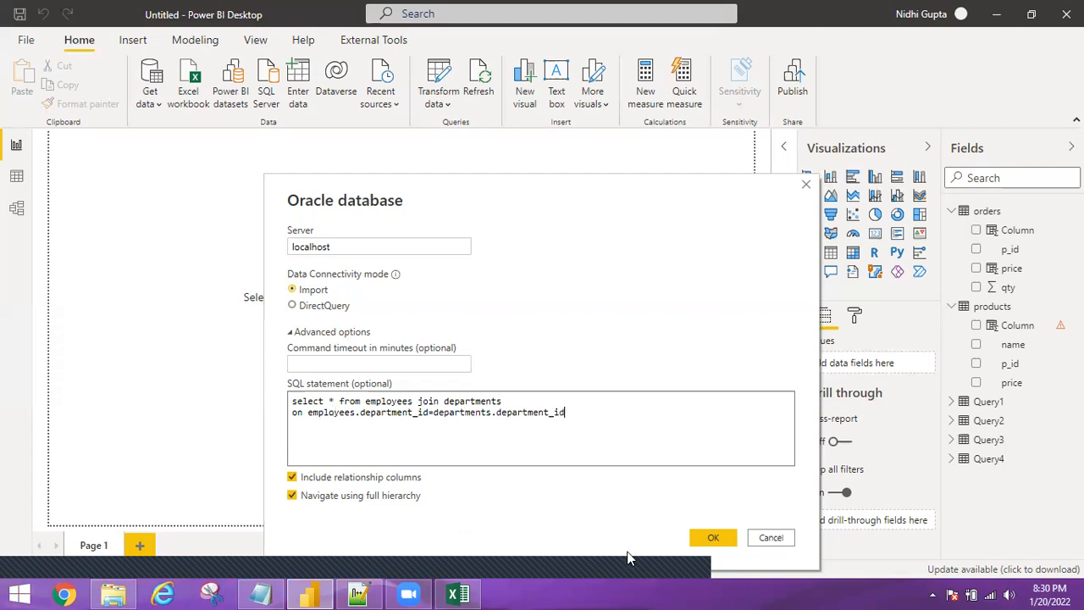
Try left, right and full as the join type, revert to a plain join, and run the query.
{"action": "left_click", "coordinate": [417, 401]}
{"action": "type", "text": "left"}
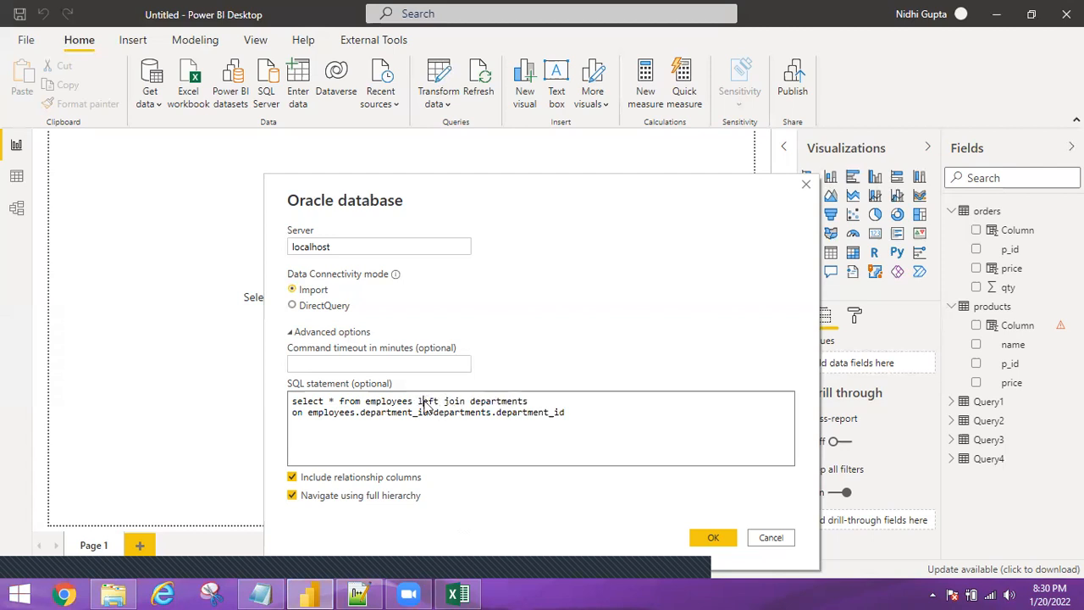
{"action": "double_click", "coordinate": [426, 401]}
{"action": "type", "text": "right"}
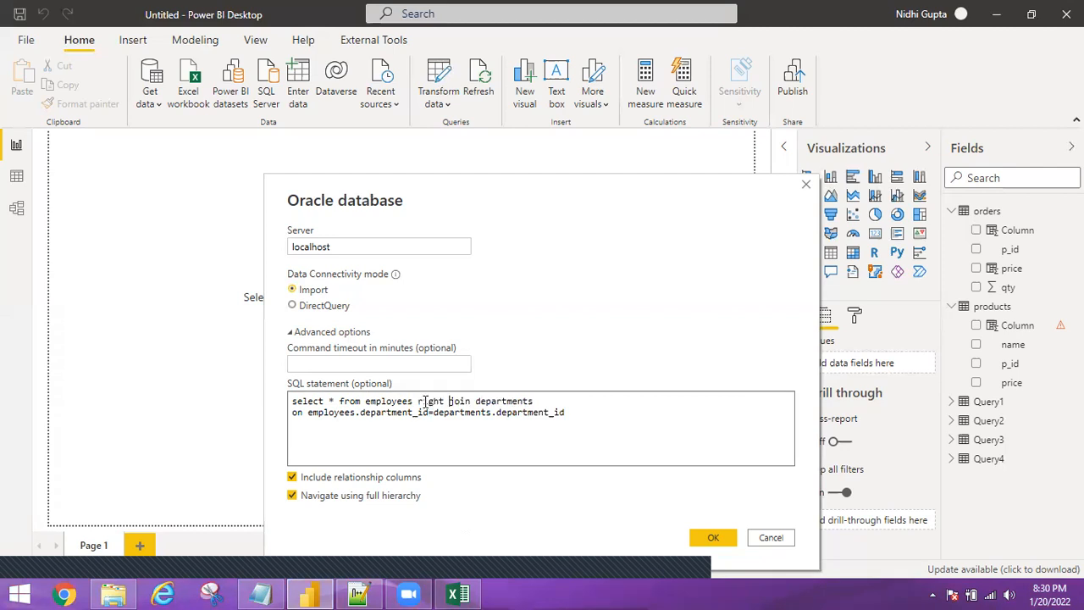
{"action": "double_click", "coordinate": [426, 402]}
{"action": "type", "text": "full"}
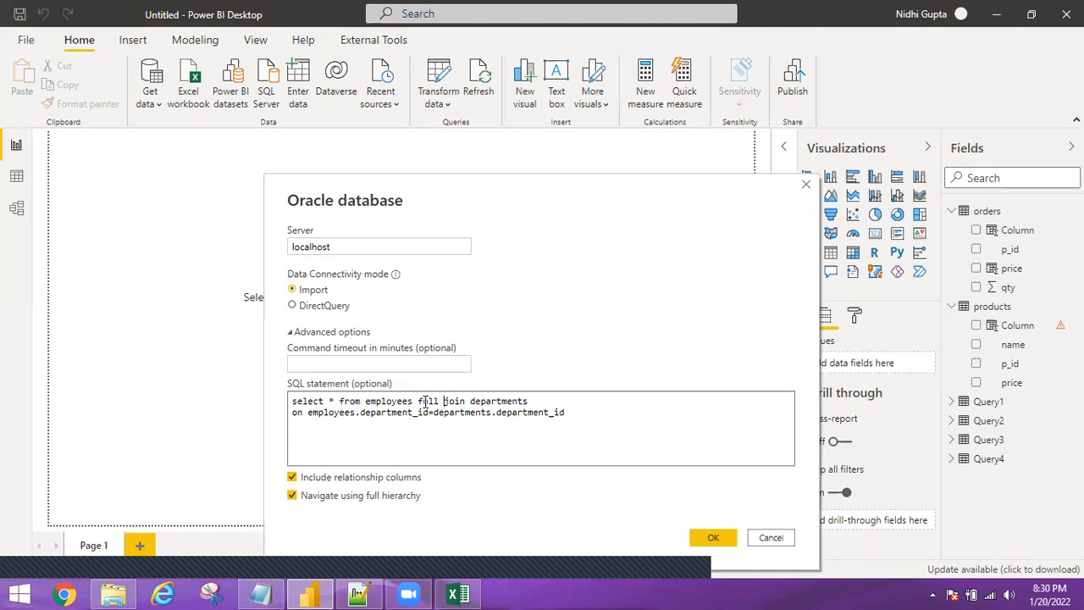
{"action": "key", "text": "BackSpace"}
{"action": "key", "text": "BackSpace"}
{"action": "key", "text": "BackSpace"}
{"action": "key", "text": "BackSpace"}
{"action": "key", "text": "BackSpace"}
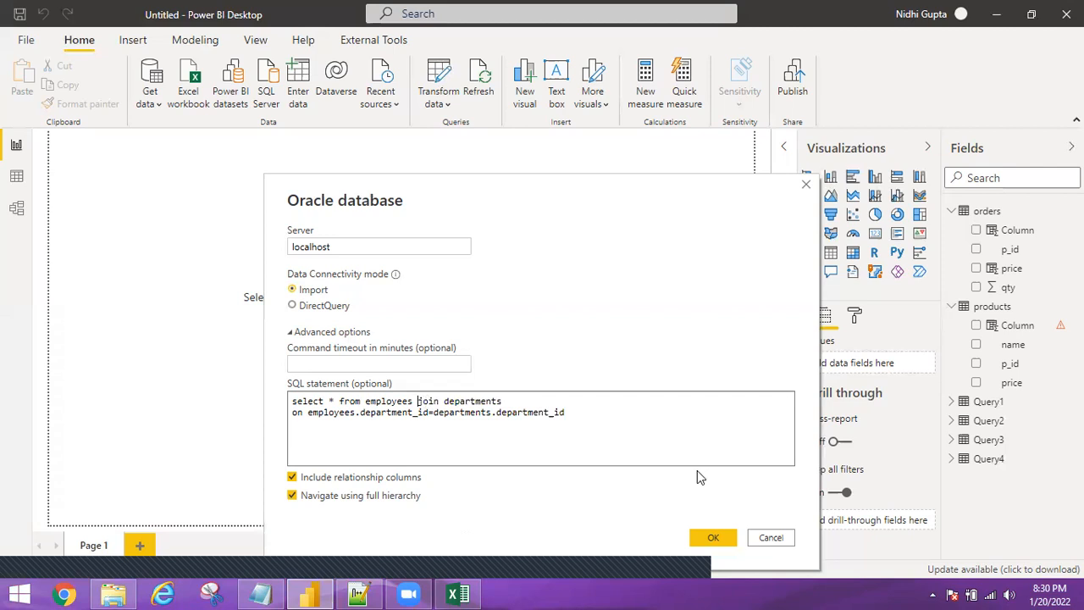
{"action": "left_click", "coordinate": [716, 533]}
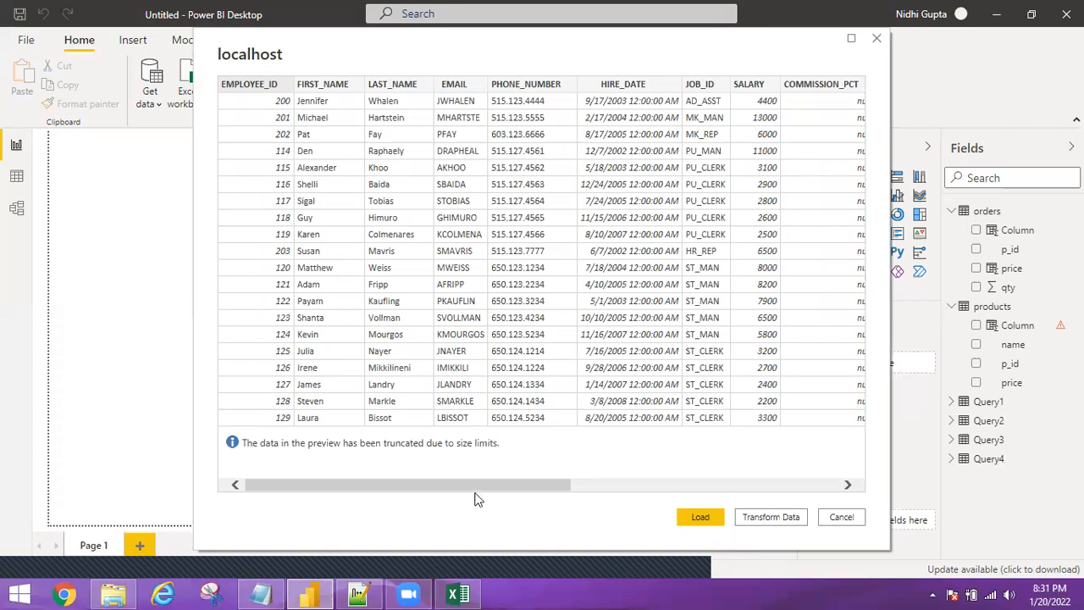
Scroll across the preview columns and load the employees–departments join as Query5.
{"action": "left_click_drag", "start_coordinate": [493, 484], "coordinate": [716, 457]}
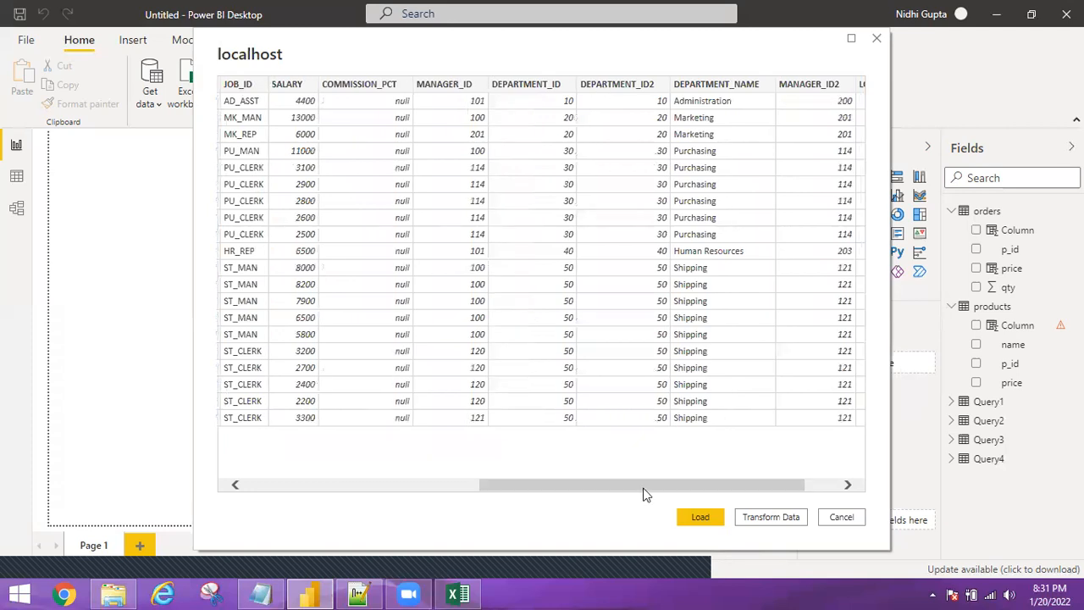
{"action": "left_click_drag", "start_coordinate": [668, 486], "coordinate": [742, 489]}
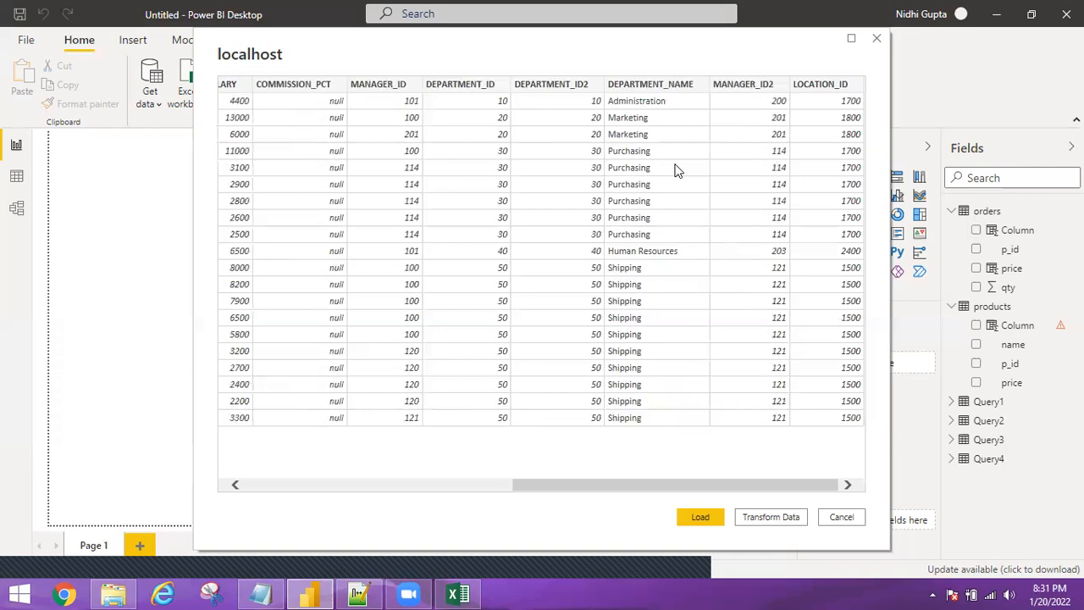
{"action": "left_click", "coordinate": [699, 516]}
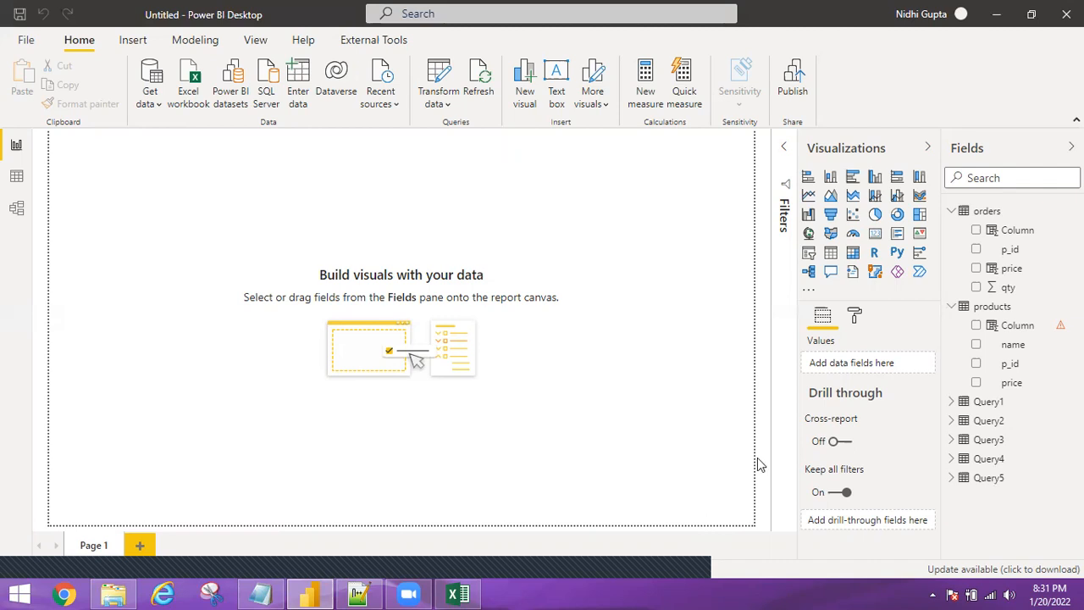
{"action": "left_click", "coordinate": [149, 103]}
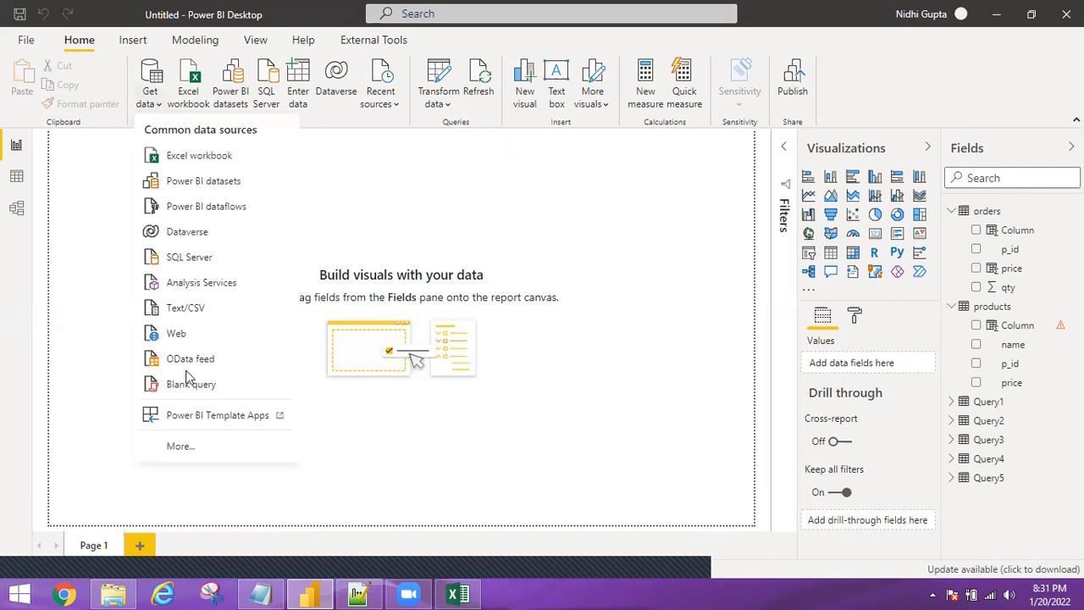
Choose Oracle database from the full Get Data connector list and connect.
{"action": "left_click", "coordinate": [179, 447]}
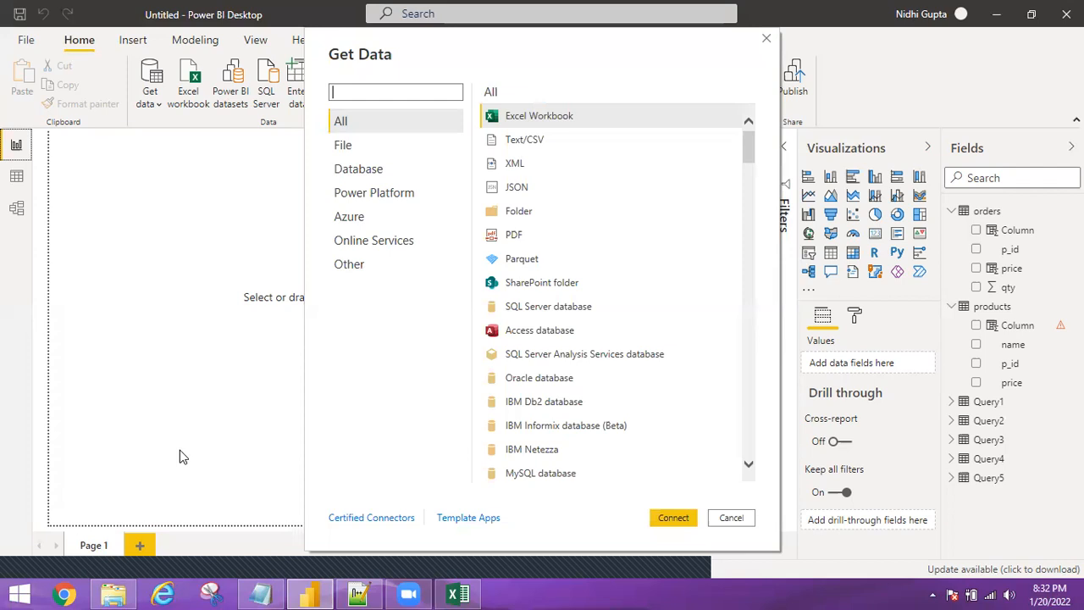
{"action": "left_click", "coordinate": [514, 378]}
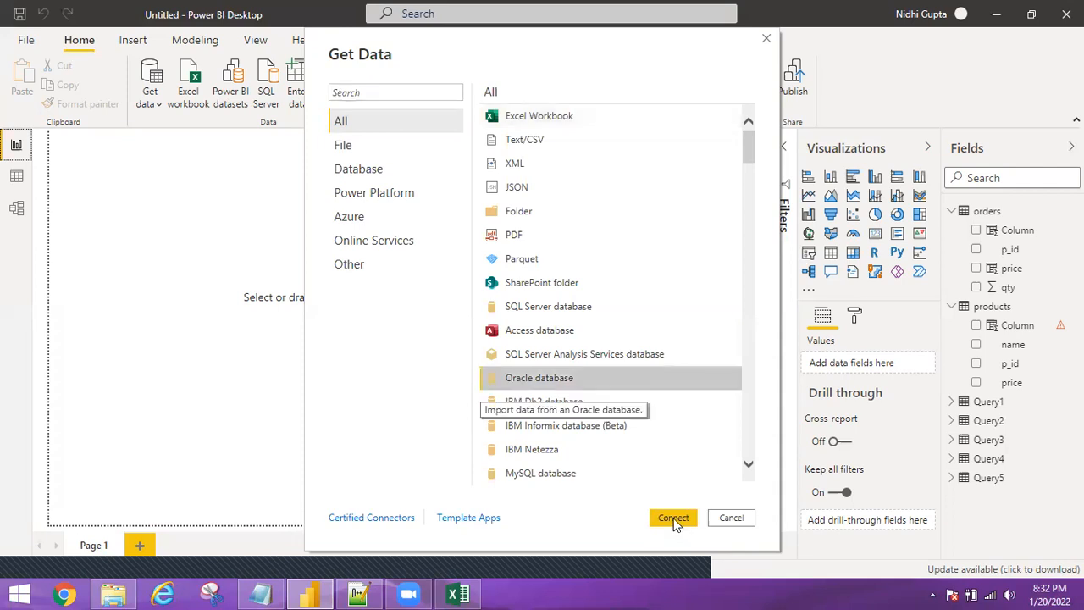
{"action": "left_click", "coordinate": [673, 517]}
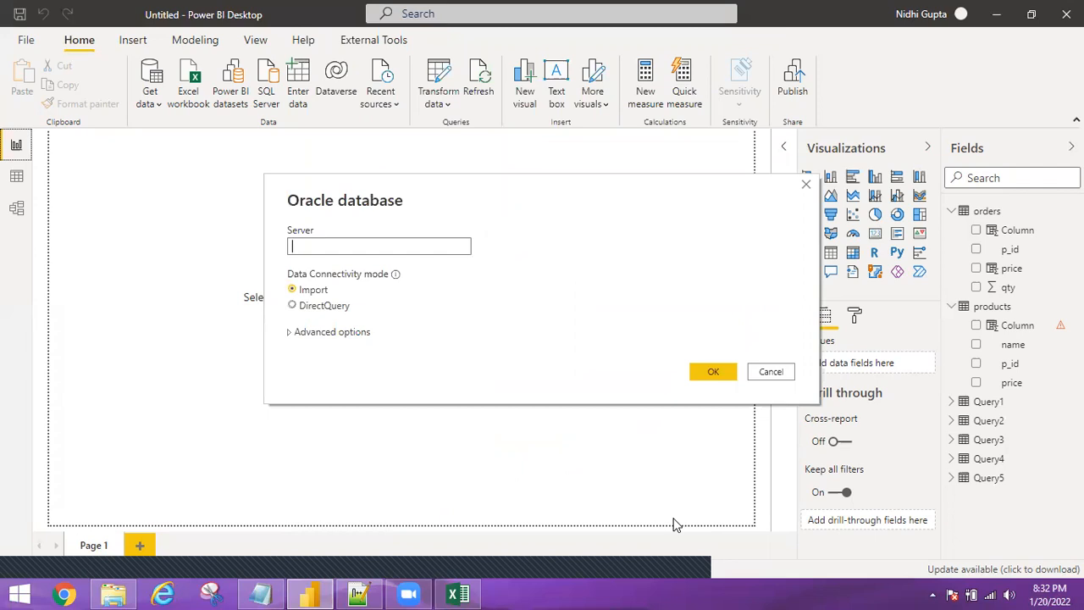
Enter localhost as the server and expand the advanced options.
{"action": "type", "text": "localhost"}
{"action": "left_click", "coordinate": [288, 333]}
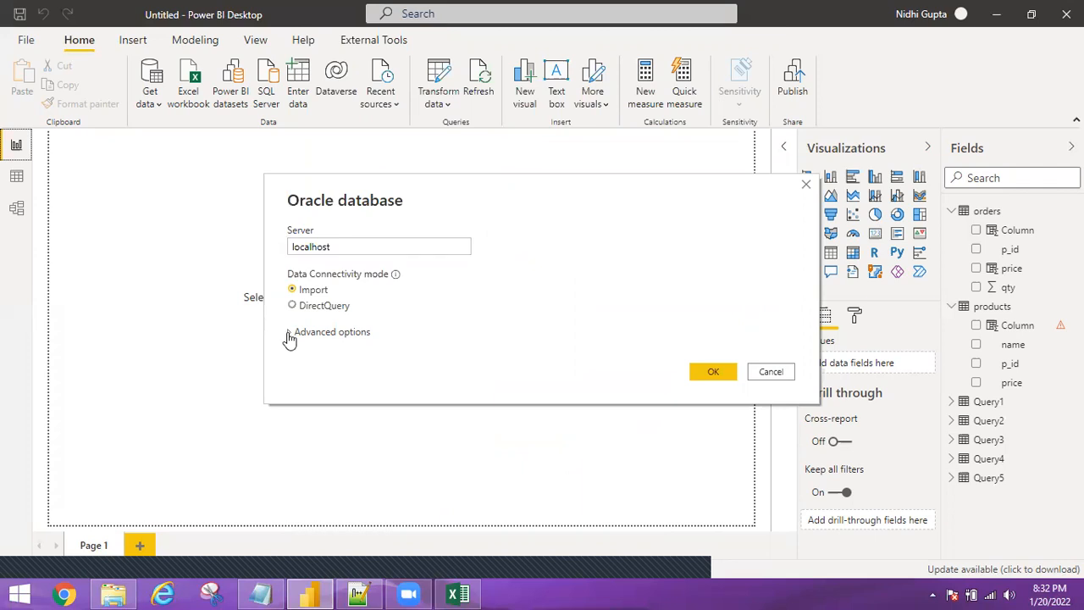
{"action": "left_click", "coordinate": [289, 333]}
Write 'select * from employees e join departments d on e.department_id=d.department_id'.
{"action": "left_click", "coordinate": [337, 396]}
{"action": "type", "text": "select * from employees"}
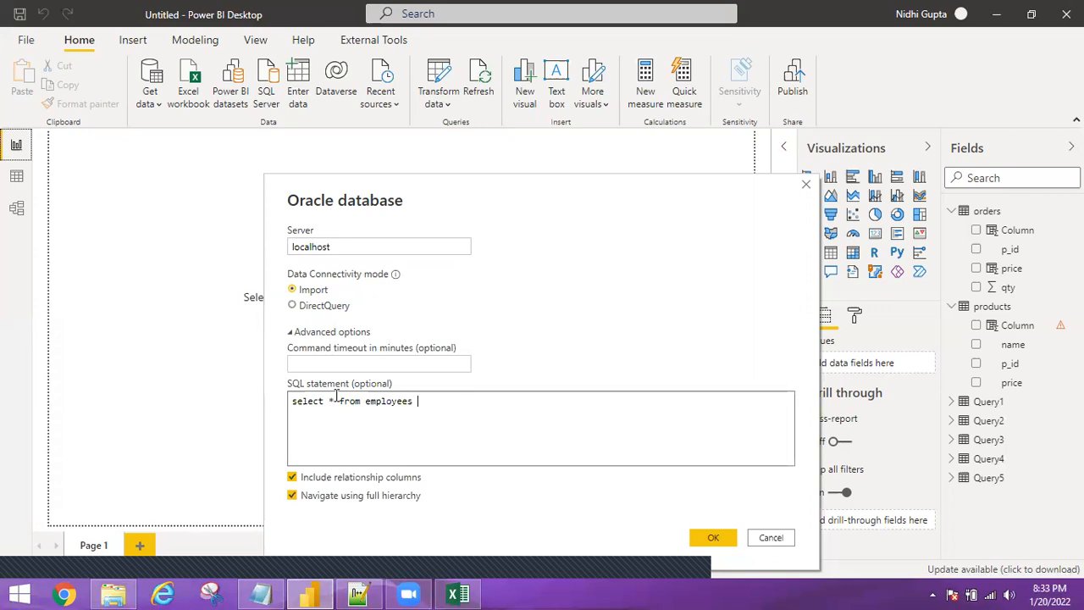
{"action": "type", "text": "d"}
{"action": "key", "text": "BackSpace"}
{"action": "key", "text": "BackSpace"}
{"action": "type", "text": "e"}
{"action": "type", "text": "join departments d"}
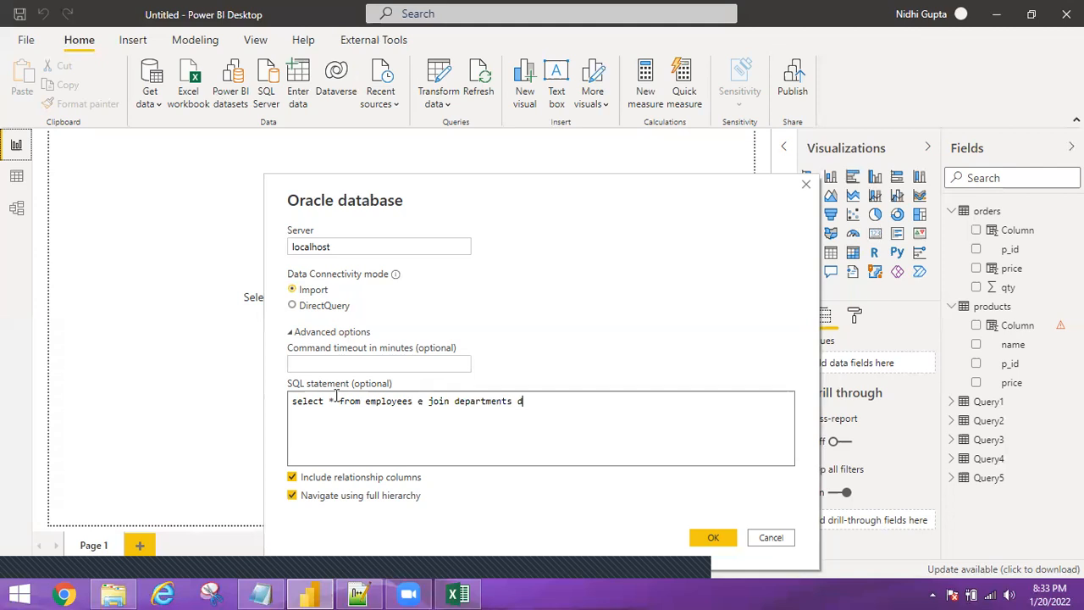
{"action": "type", "text": "on e.department_id=d.department_id"}
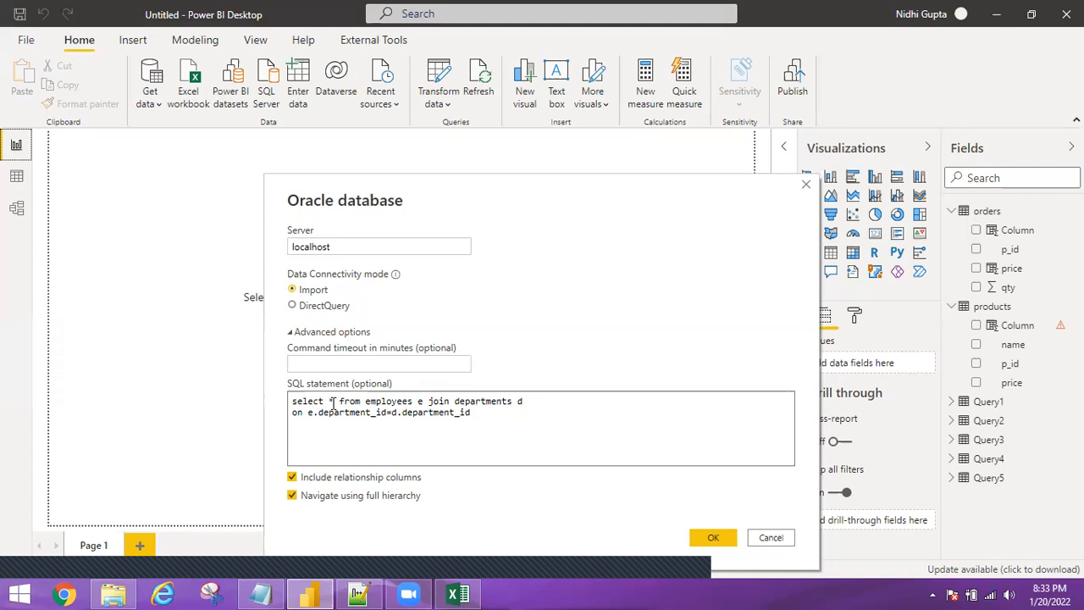
Replace * with e.first_name, e.last_name, e.salary, d.department_name and add 'join employees e2'.
{"action": "left_click", "coordinate": [332, 402]}
{"action": "key", "text": "BackSpace"}
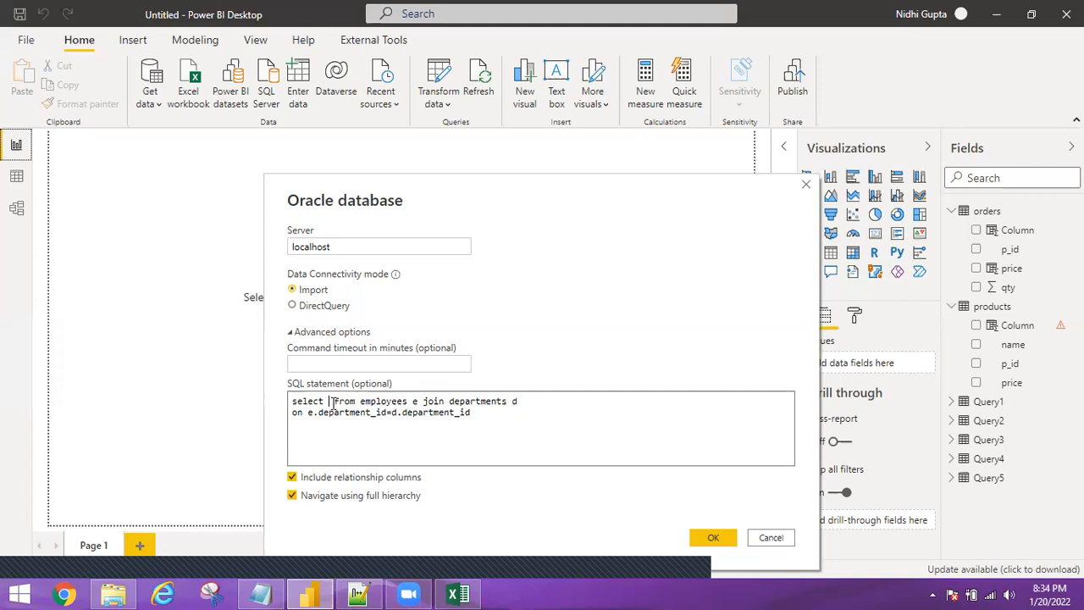
{"action": "type", "text": "e.firs"}
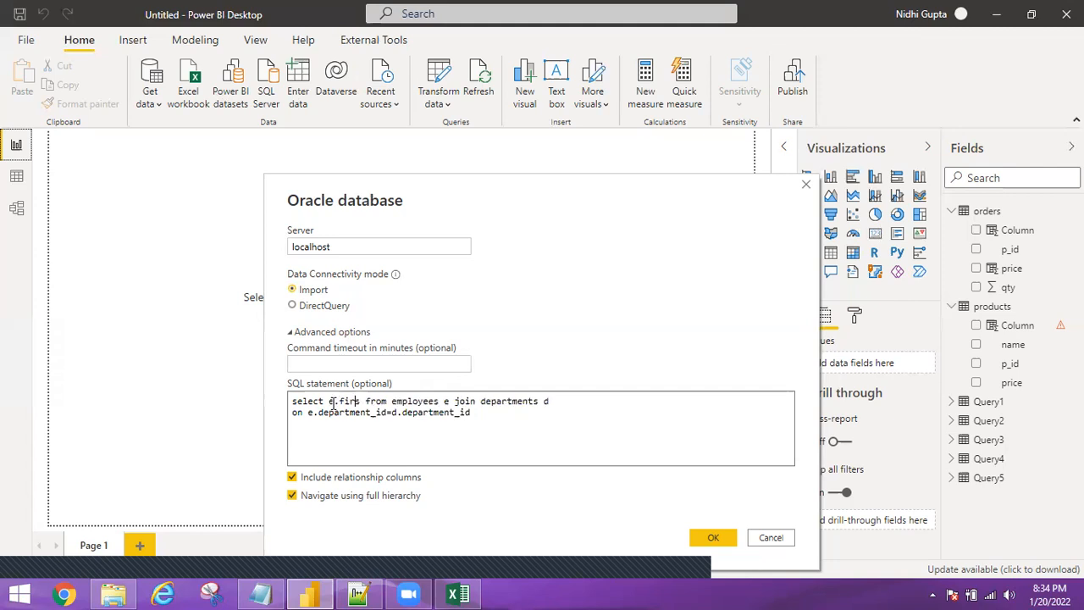
{"action": "type", "text": "t_name,e"}
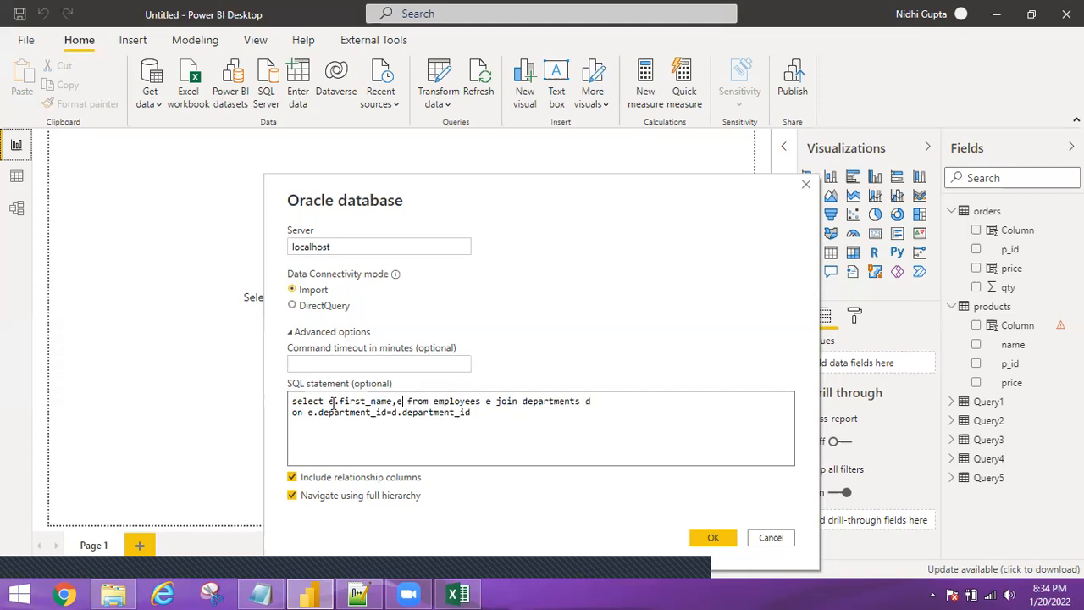
{"action": "type", "text": ".la"}
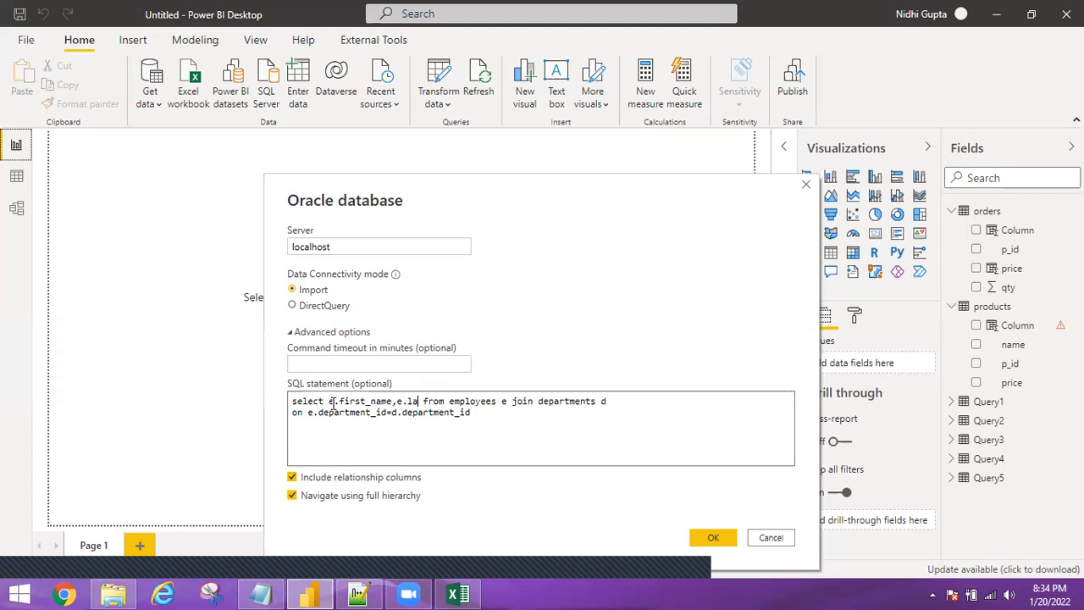
{"action": "type", "text": "st_"}
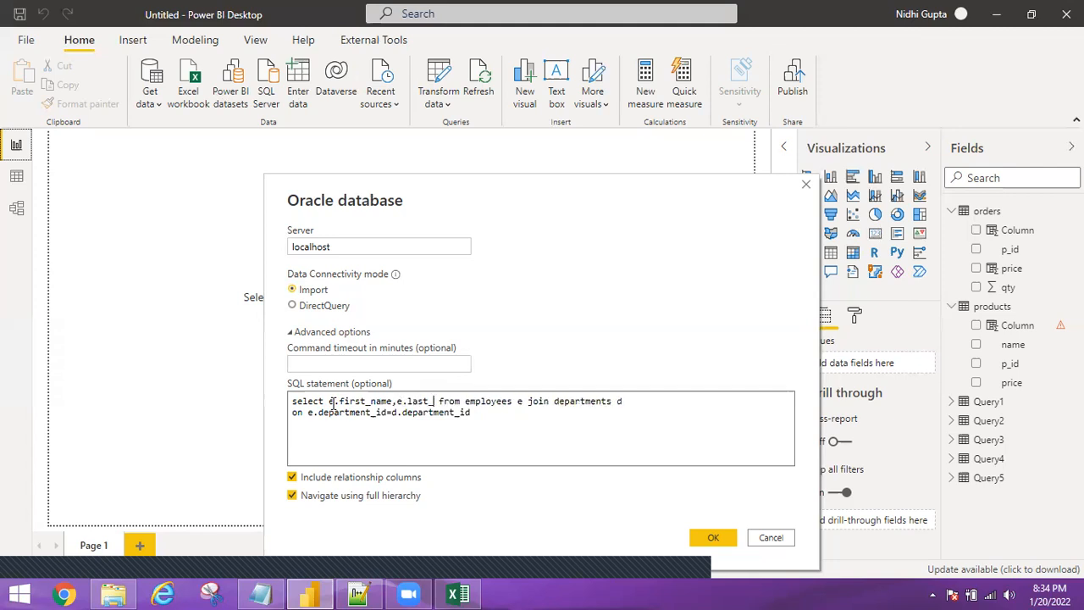
{"action": "type", "text": "name,"}
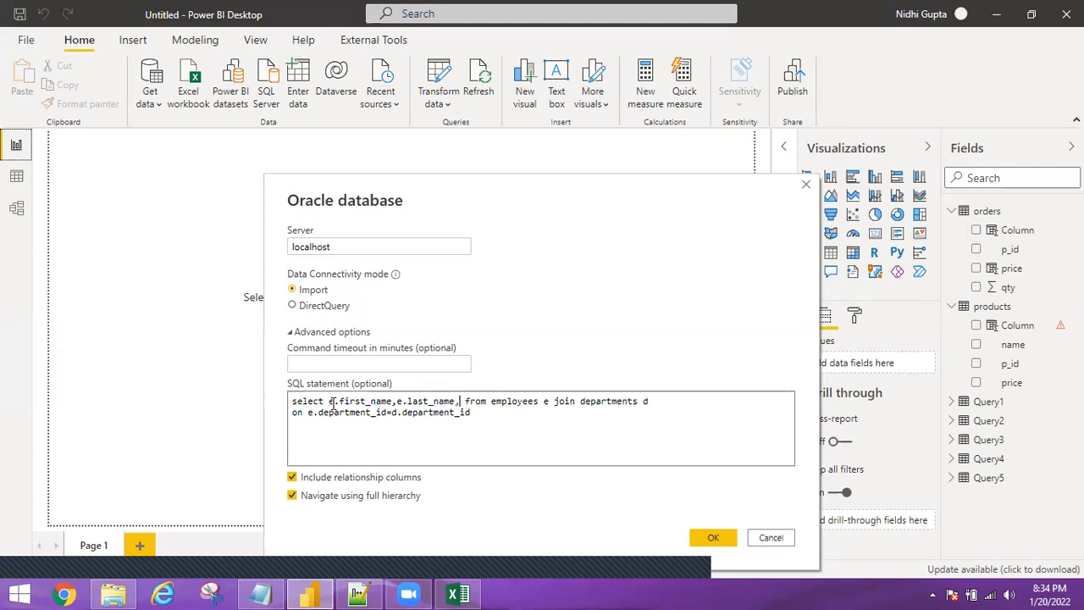
{"action": "type", "text": "e.salary"}
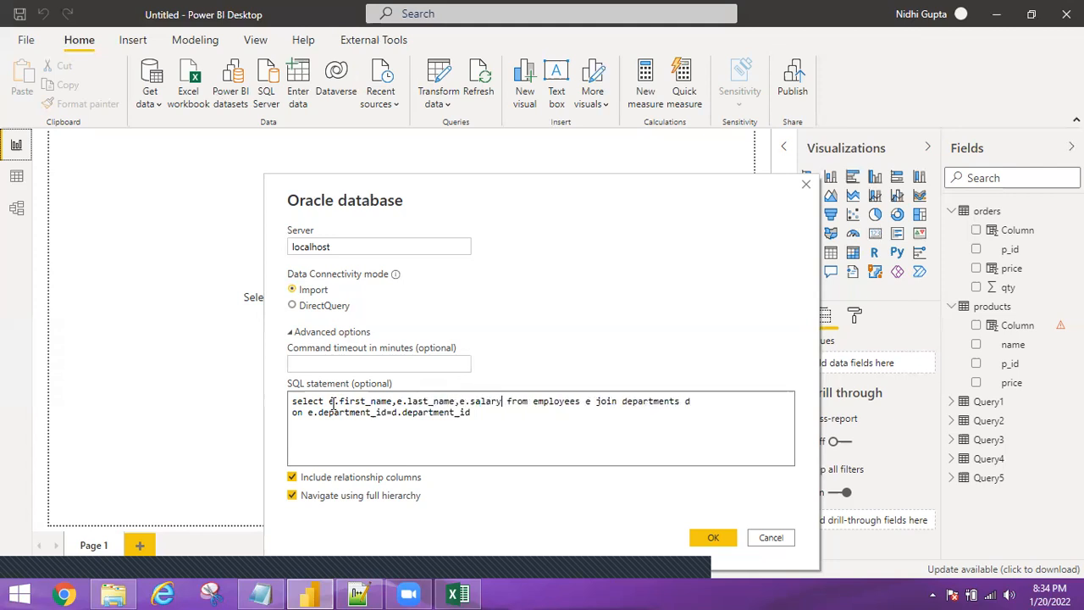
{"action": "type", "text": ",d."}
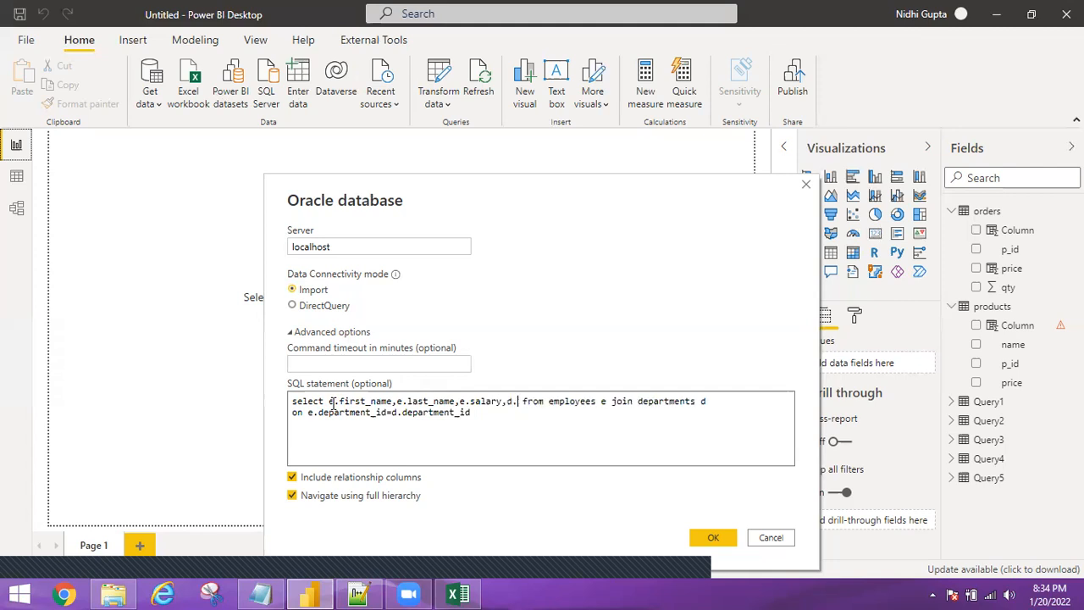
{"action": "type", "text": "depart"}
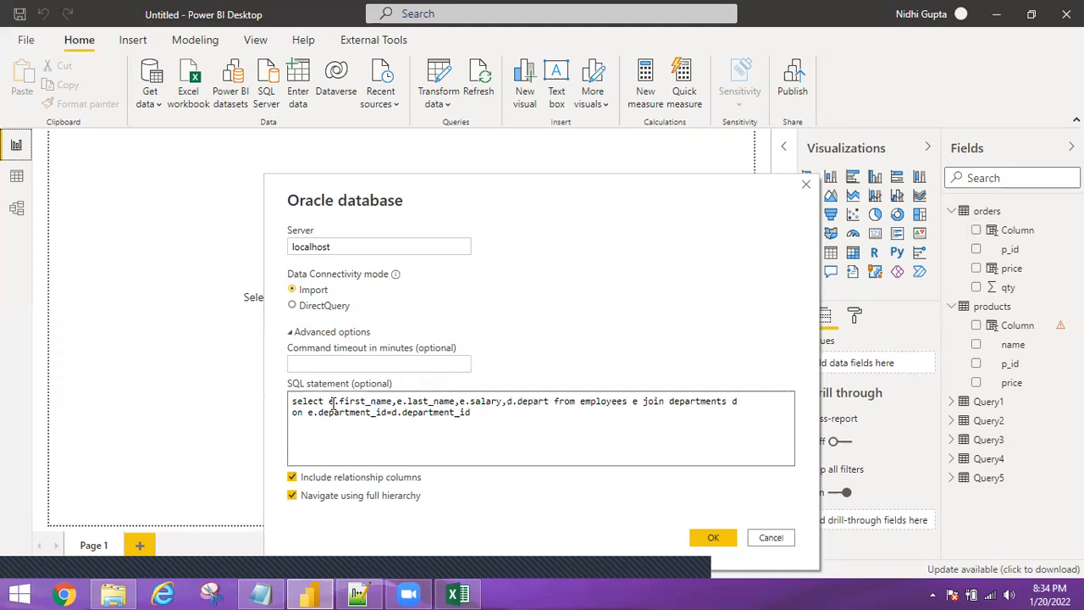
{"action": "type", "text": "ment_name"}
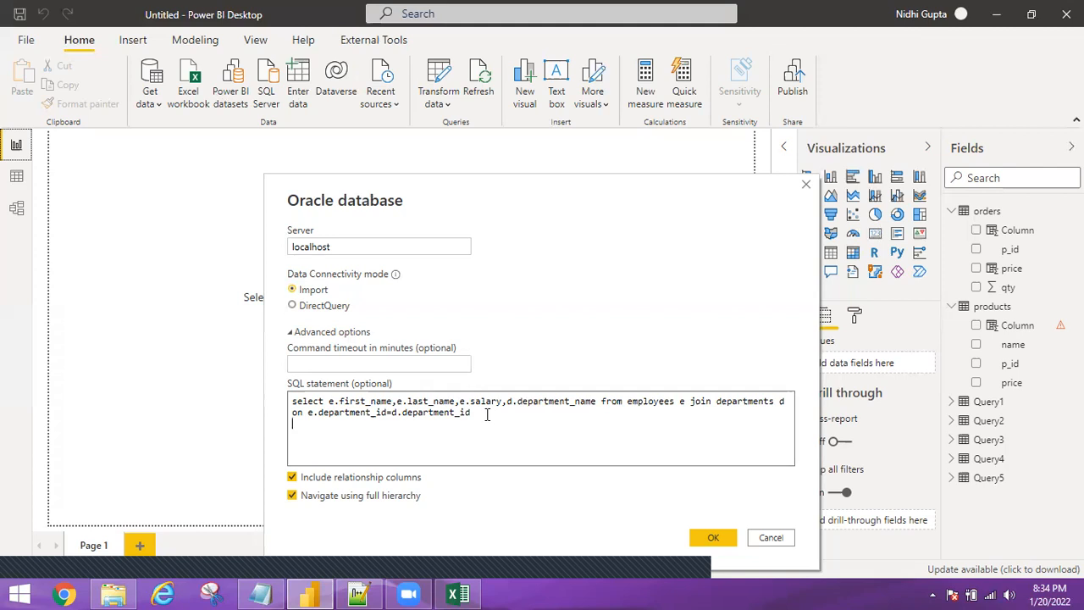
{"action": "type", "text": "e"}
{"action": "key", "text": "BackSpace"}
{"action": "type", "text": "join employees e2"}
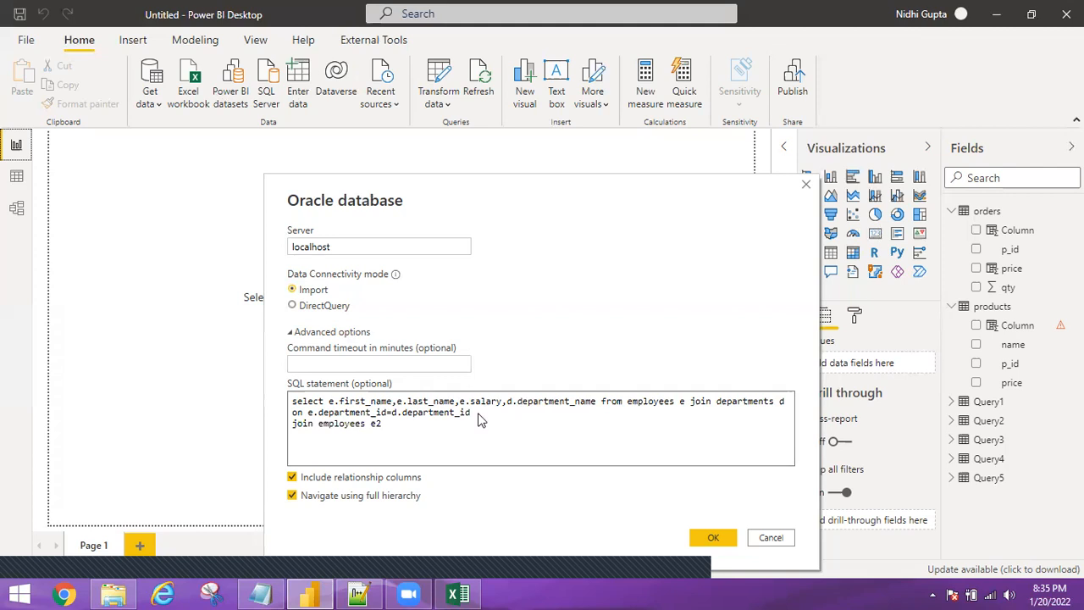
Add the self-join condition 'on e2.employee_id=d.manager_id'.
{"action": "double_click", "coordinate": [321, 424]}
{"action": "double_click", "coordinate": [339, 412]}
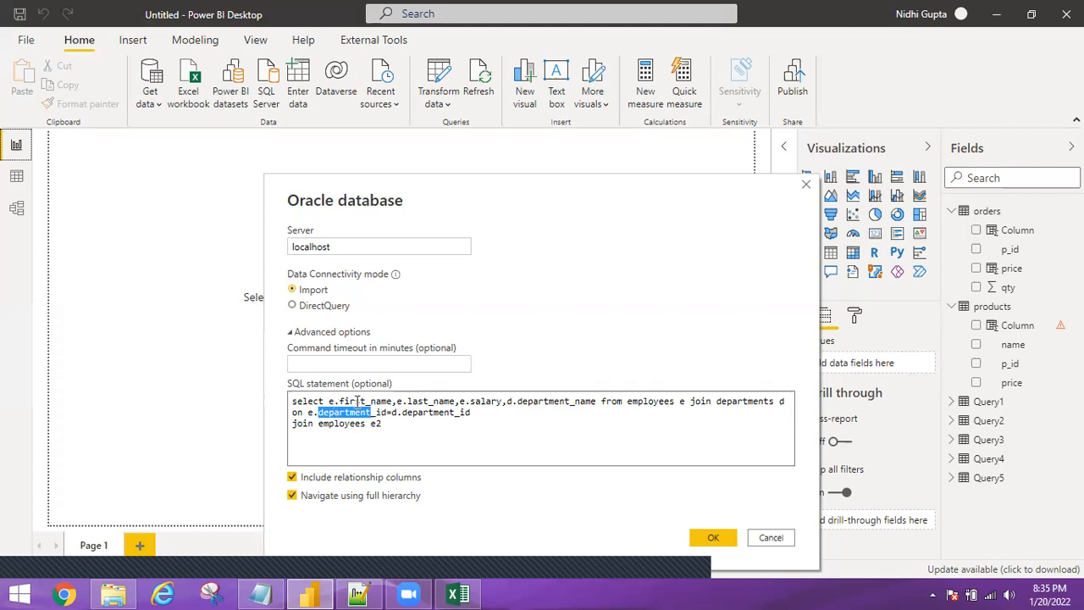
{"action": "left_click", "coordinate": [406, 422]}
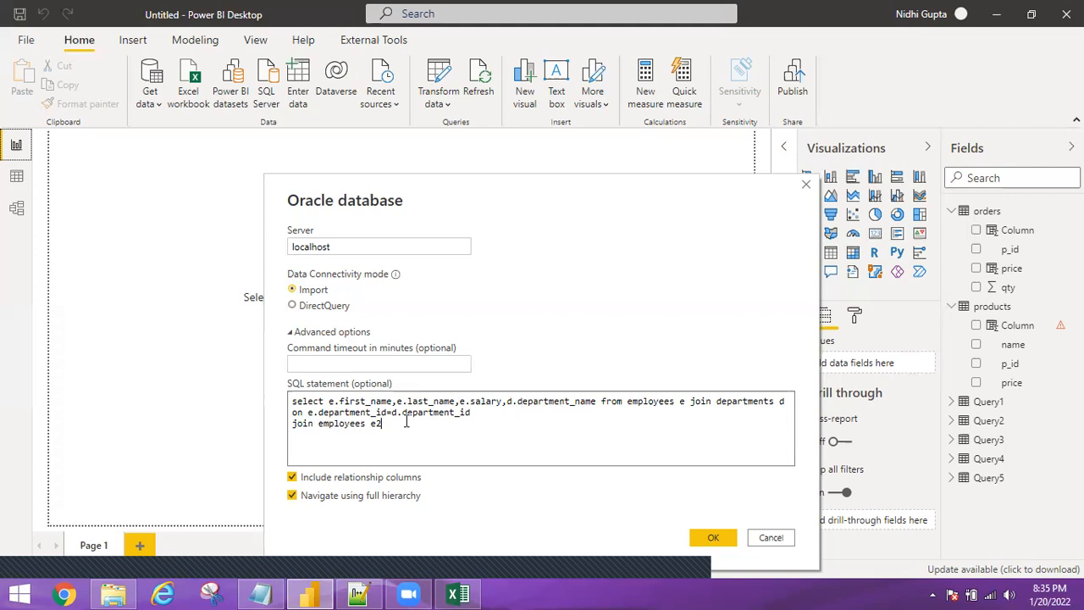
{"action": "key", "text": "Return"}
{"action": "type", "text": "on e2.employee_id="}
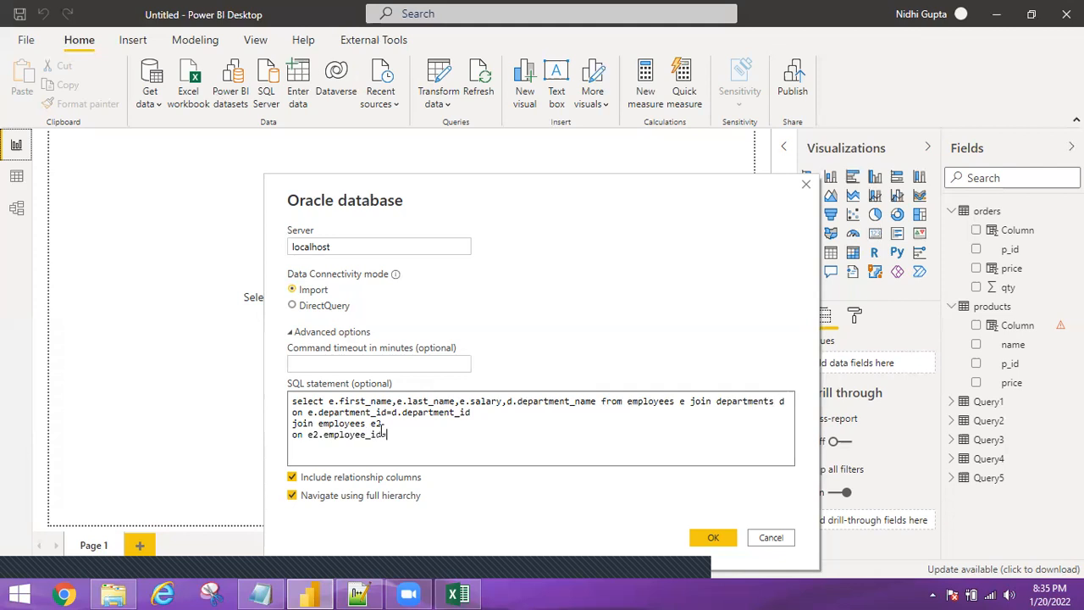
{"action": "type", "text": "d.manager_id"}
{"action": "double_click", "coordinate": [421, 435]}
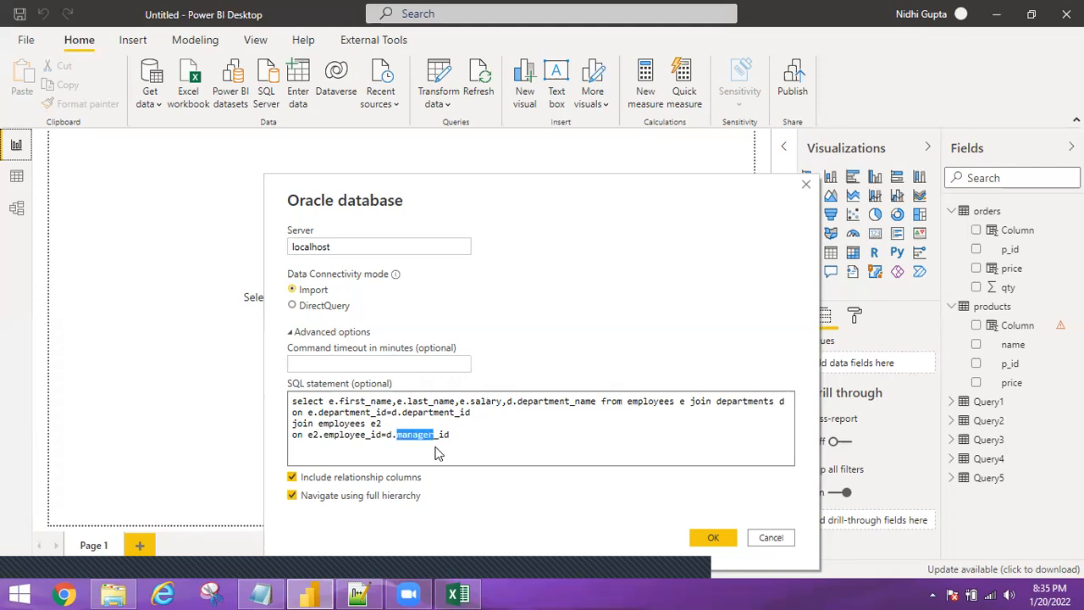
Add e2.first_name and e2.last_name to the select list and run the query.
{"action": "left_click", "coordinate": [598, 418]}
{"action": "type", "text": ",e"}
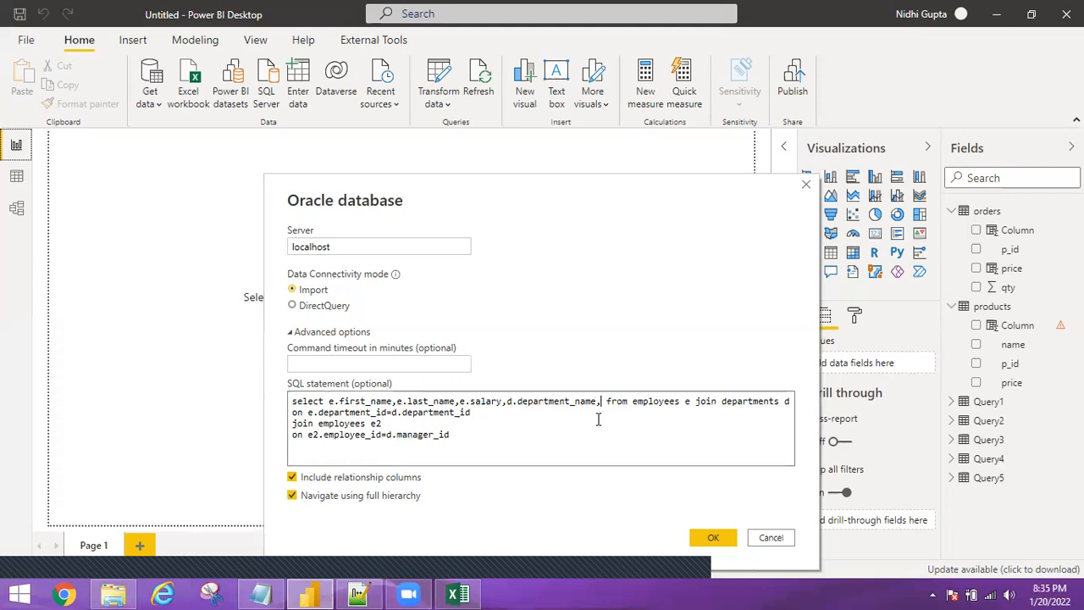
{"action": "type", "text": "2"}
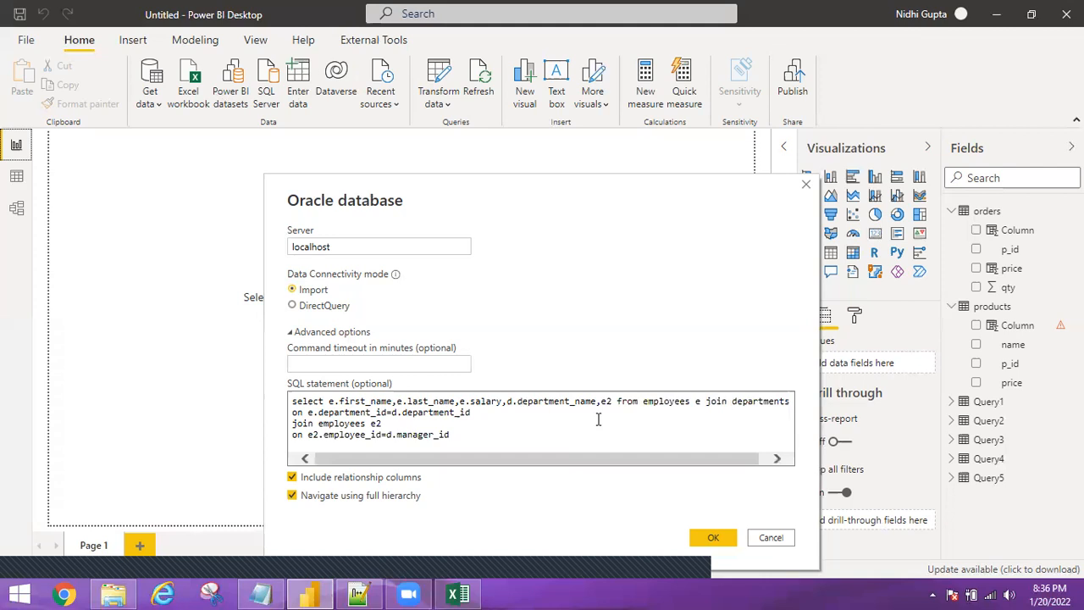
{"action": "type", "text": ".firsst"}
{"action": "key", "text": "BackSpace"}
{"action": "key", "text": "BackSpace"}
{"action": "type", "text": "t_"}
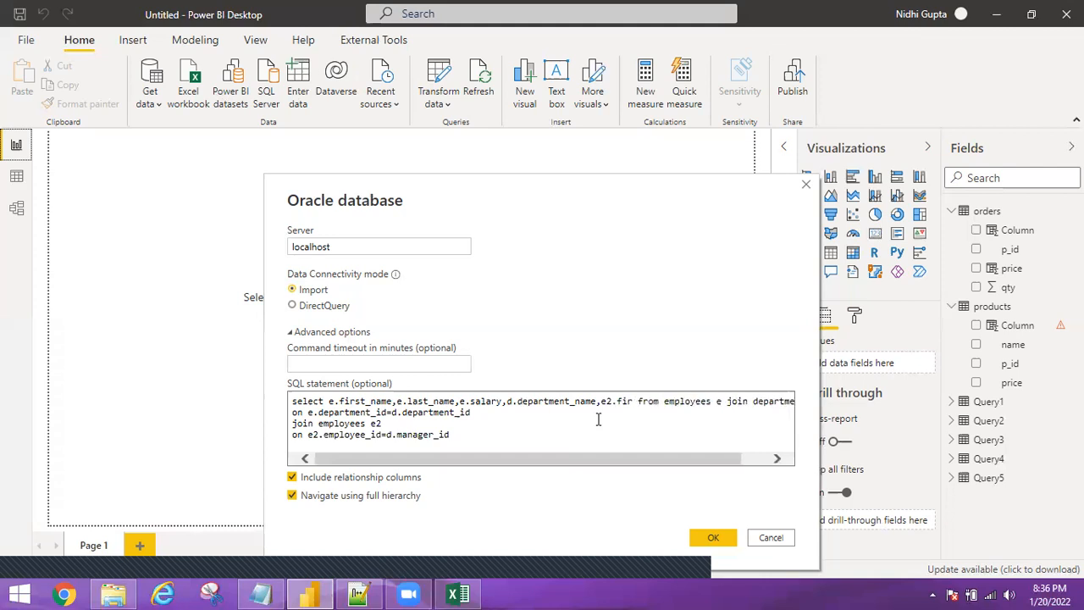
{"action": "type", "text": "name,e2"}
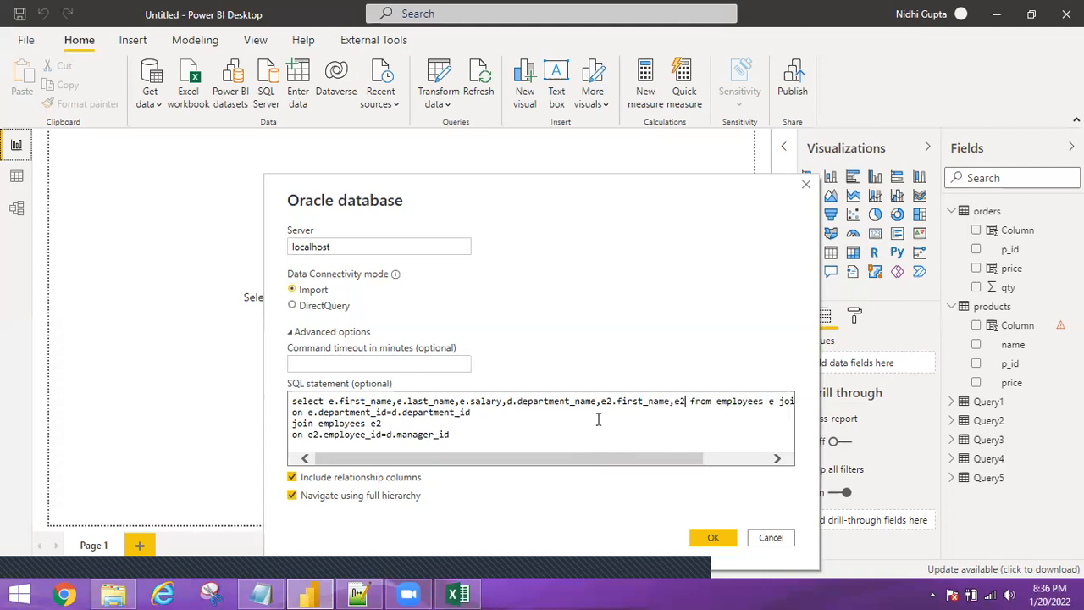
{"action": "type", "text": ".last_name"}
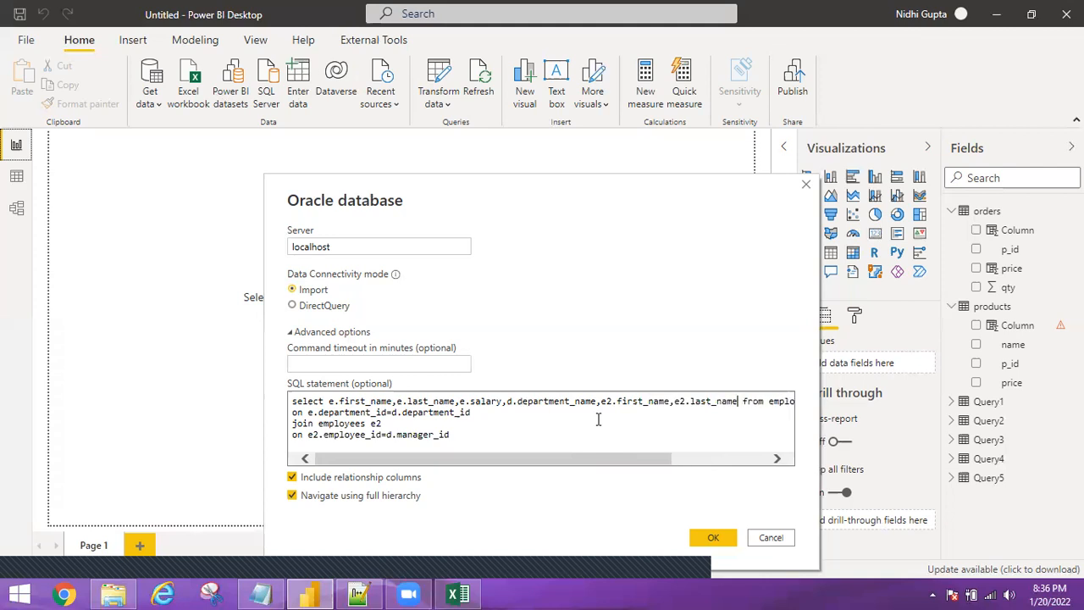
{"action": "left_click", "coordinate": [712, 538]}
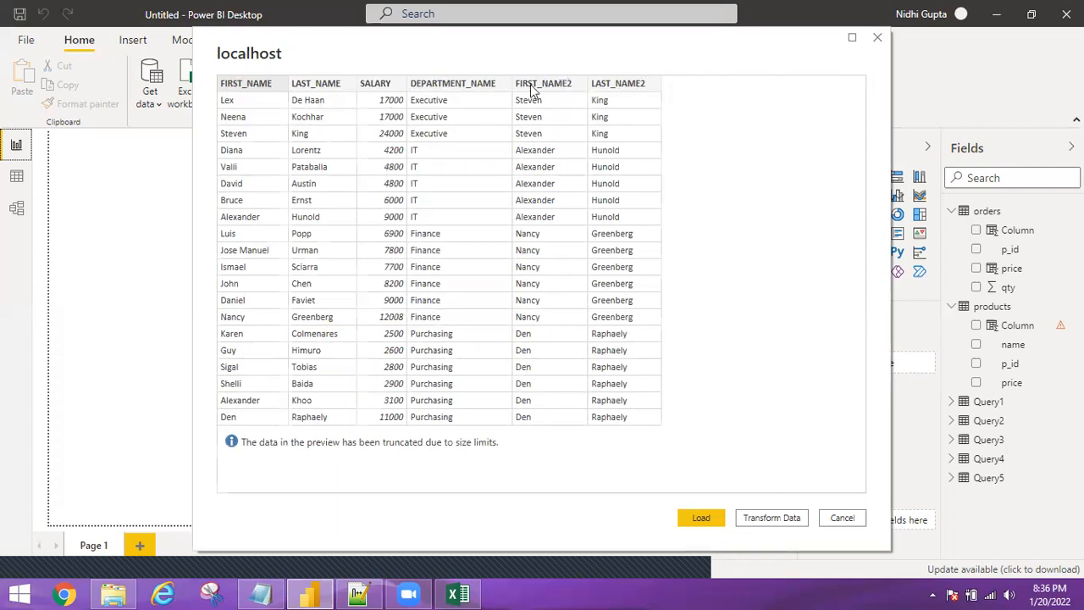
Load the employee, salary, department and manager-name results as Query6.
{"action": "left_click", "coordinate": [710, 519]}
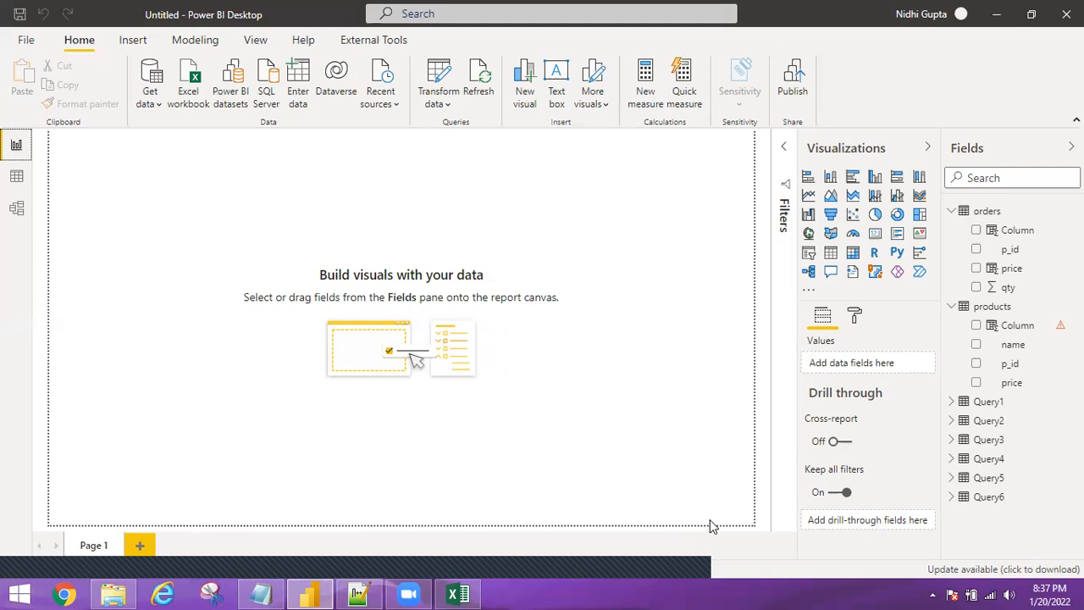
Collapse the orders and products field lists and switch to the Insert ribbon.
{"action": "left_click", "coordinate": [951, 212]}
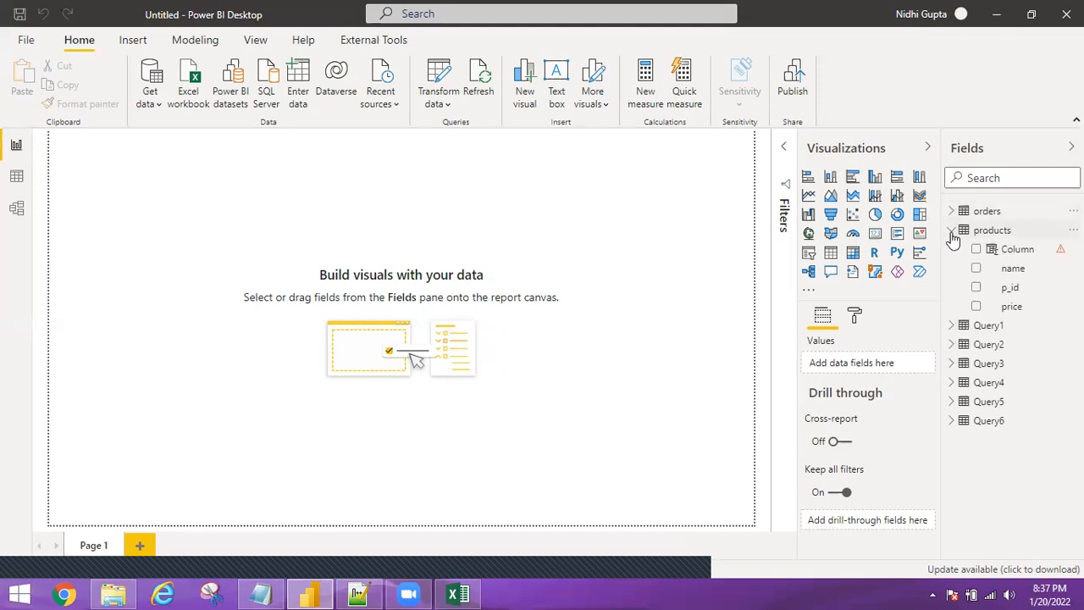
{"action": "left_click", "coordinate": [952, 231]}
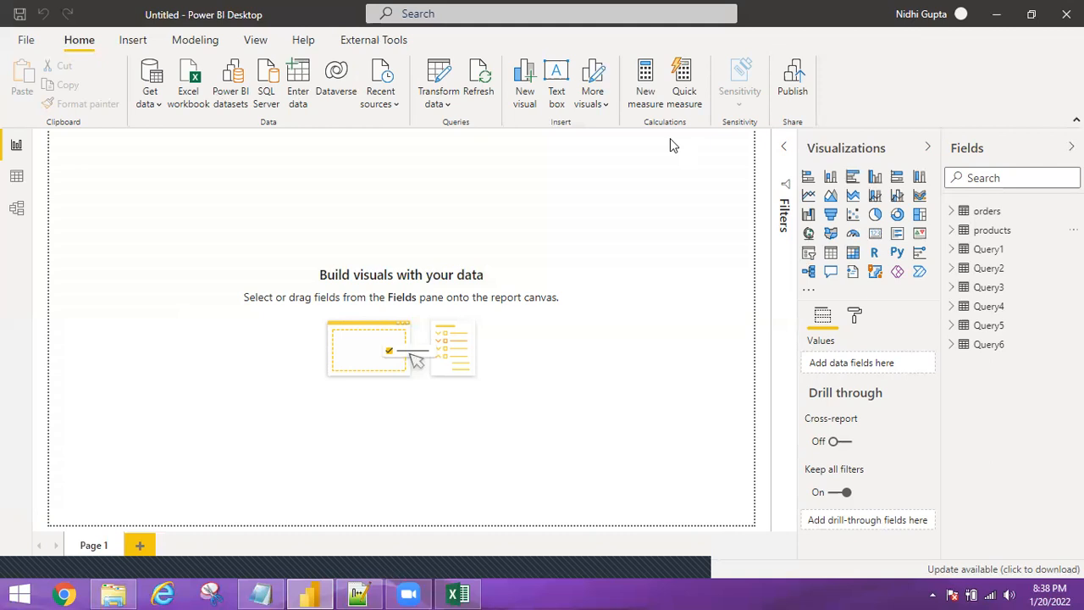
{"action": "left_click", "coordinate": [133, 43]}
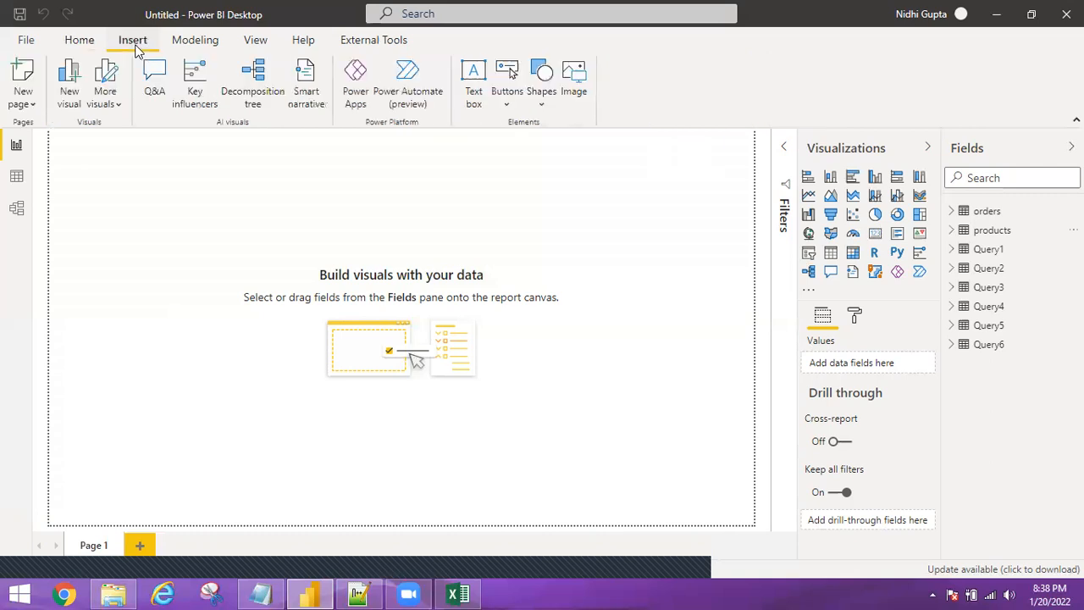
Begin a new what-if parameter from the Modeling ribbon's New parameter command.
{"action": "left_click", "coordinate": [190, 38]}
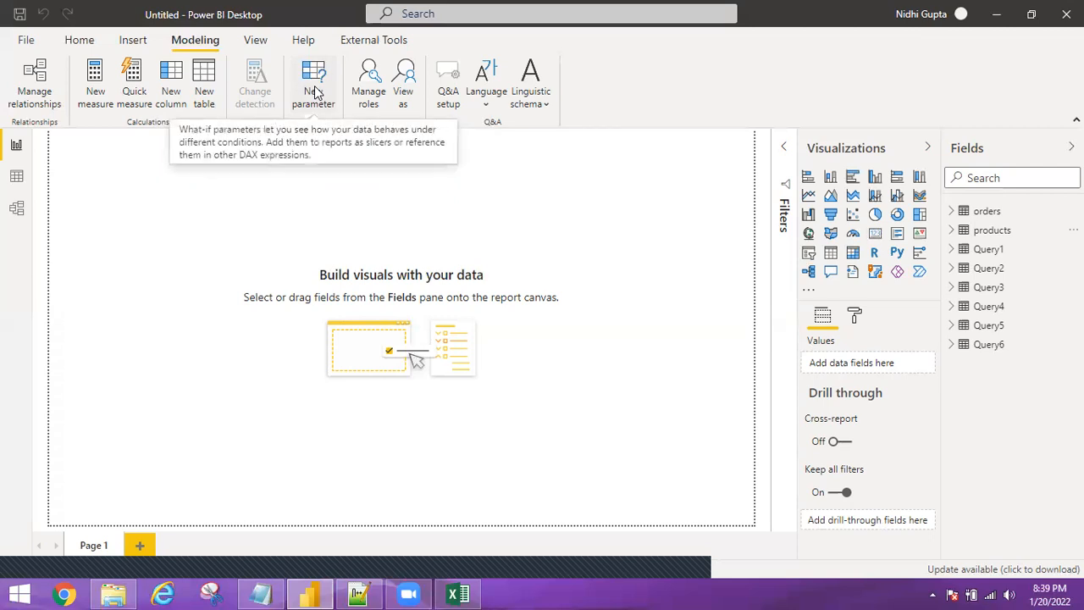
{"action": "left_click", "coordinate": [311, 91]}
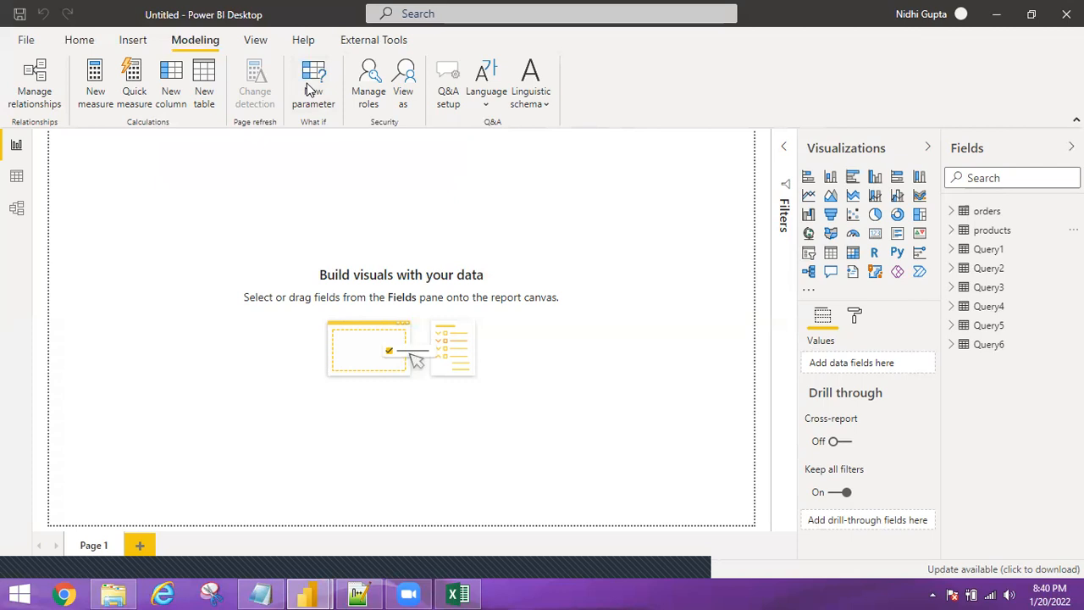
Name the new what-if parameter 'Prinicpal Amount' and set its minimum to 100000.
{"action": "left_click", "coordinate": [311, 85]}
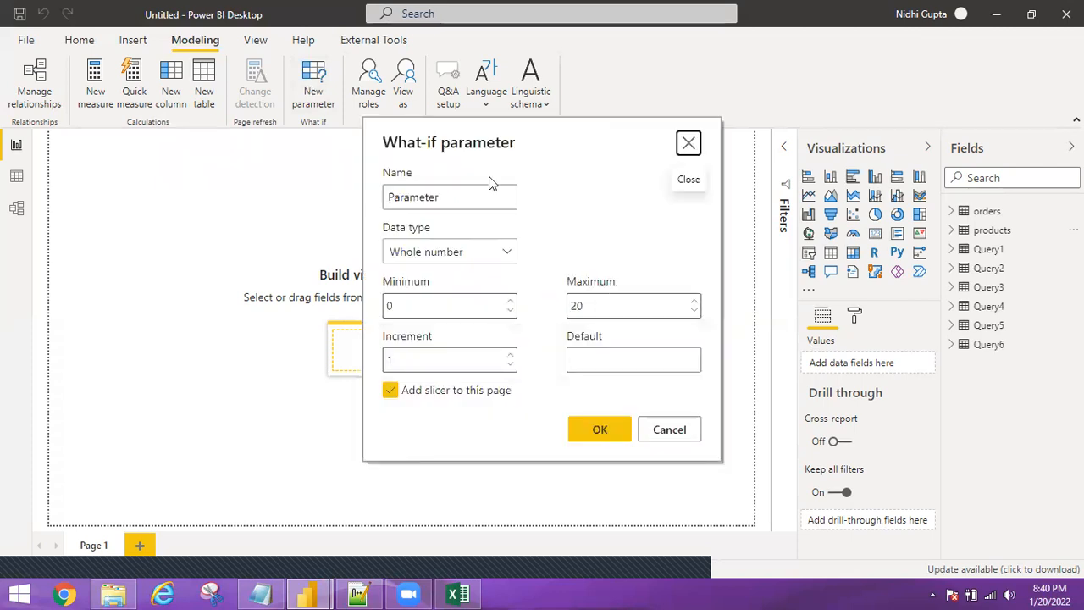
{"action": "double_click", "coordinate": [417, 197]}
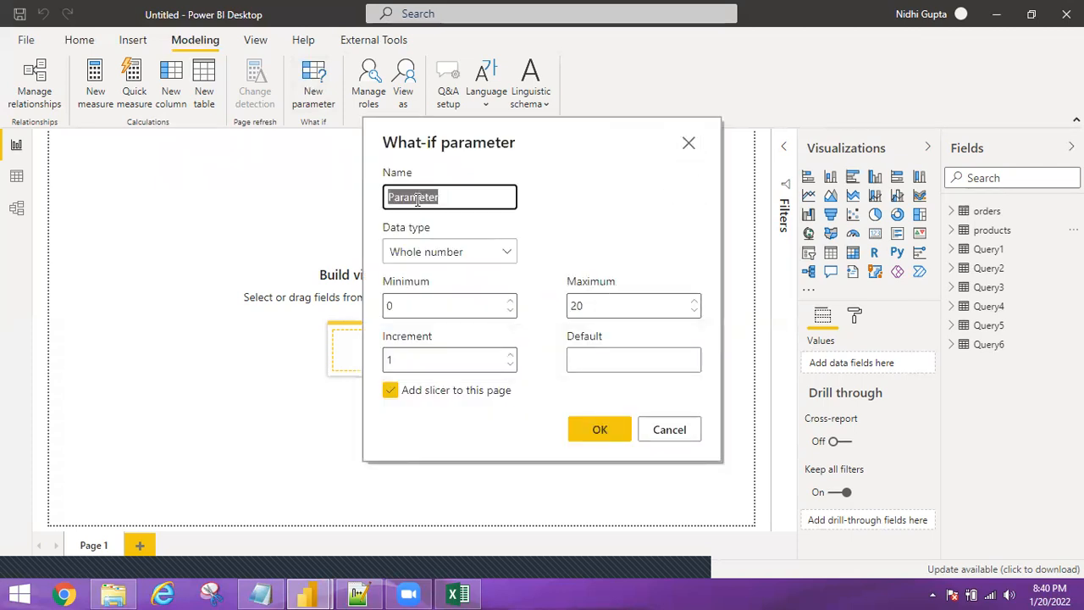
{"action": "type", "text": "Principal "}
{"action": "type", "text": "Amount"}
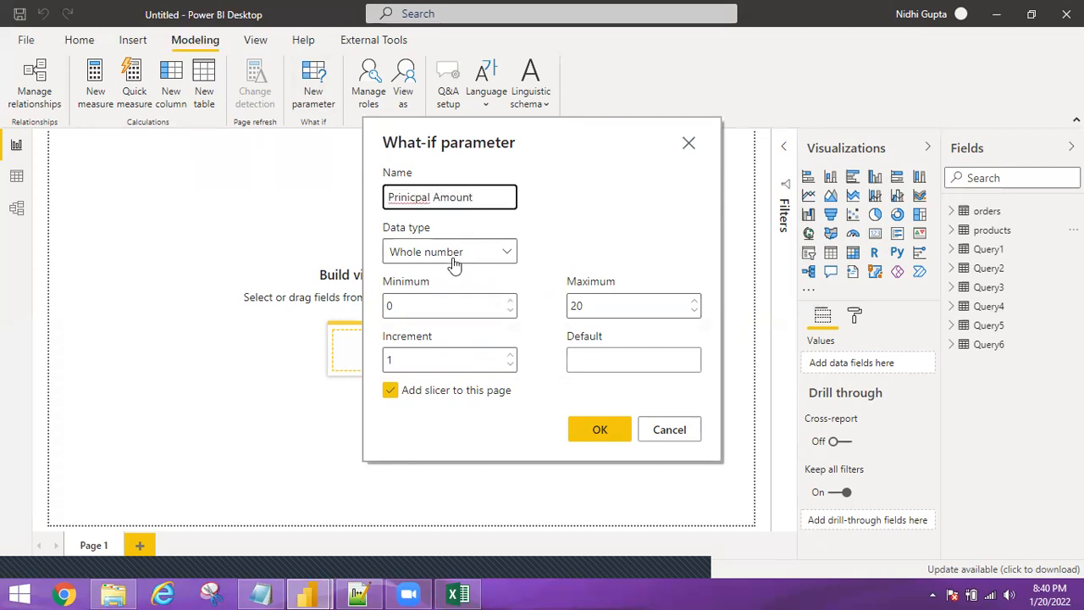
{"action": "left_click", "coordinate": [405, 305]}
{"action": "left_click_drag", "start_coordinate": [406, 304], "coordinate": [373, 310]}
{"action": "type", "text": "1000"}
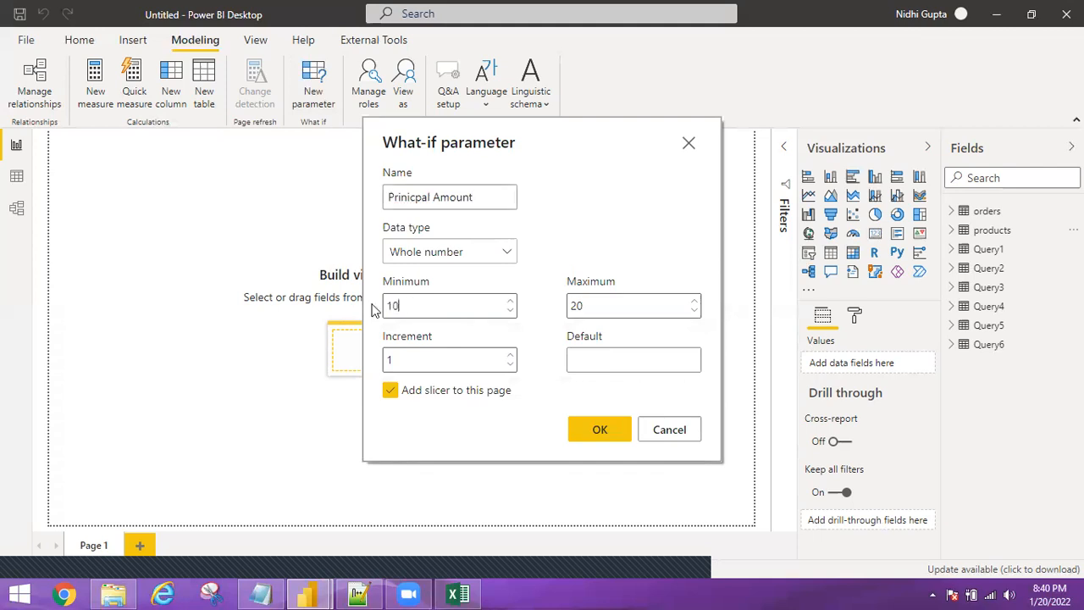
{"action": "type", "text": "00"}
Set maximum 2000000, increment 50000 and default 100000, then create the parameter with its slicer.
{"action": "left_click", "coordinate": [591, 308]}
{"action": "type", "text": "00000"}
{"action": "left_click", "coordinate": [430, 362]}
{"action": "type", "text": "0000"}
{"action": "key", "text": "BackSpace"}
{"action": "key", "text": "BackSpace"}
{"action": "key", "text": "BackSpace"}
{"action": "key", "text": "BackSpace"}
{"action": "key", "text": "BackSpace"}
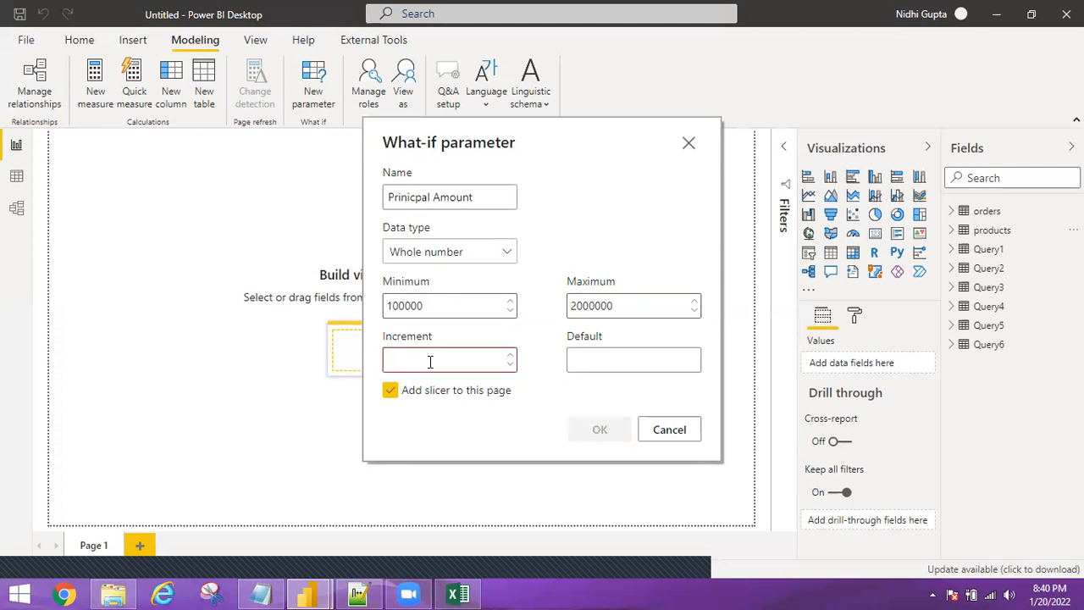
{"action": "type", "text": "50000"}
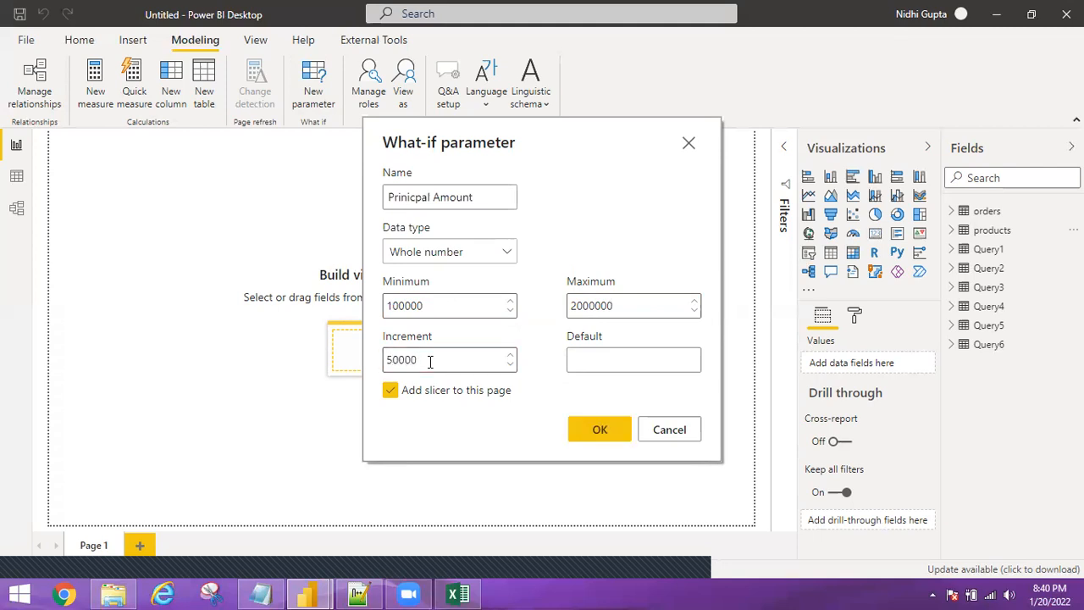
{"action": "left_click", "coordinate": [621, 370]}
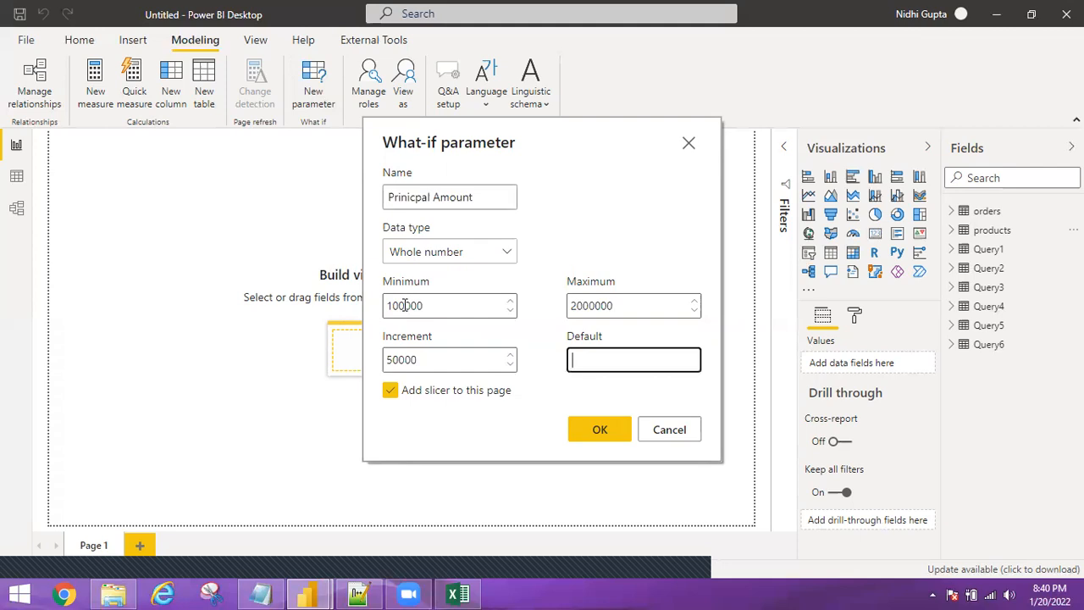
{"action": "type", "text": "100000"}
{"action": "left_click", "coordinate": [599, 433]}
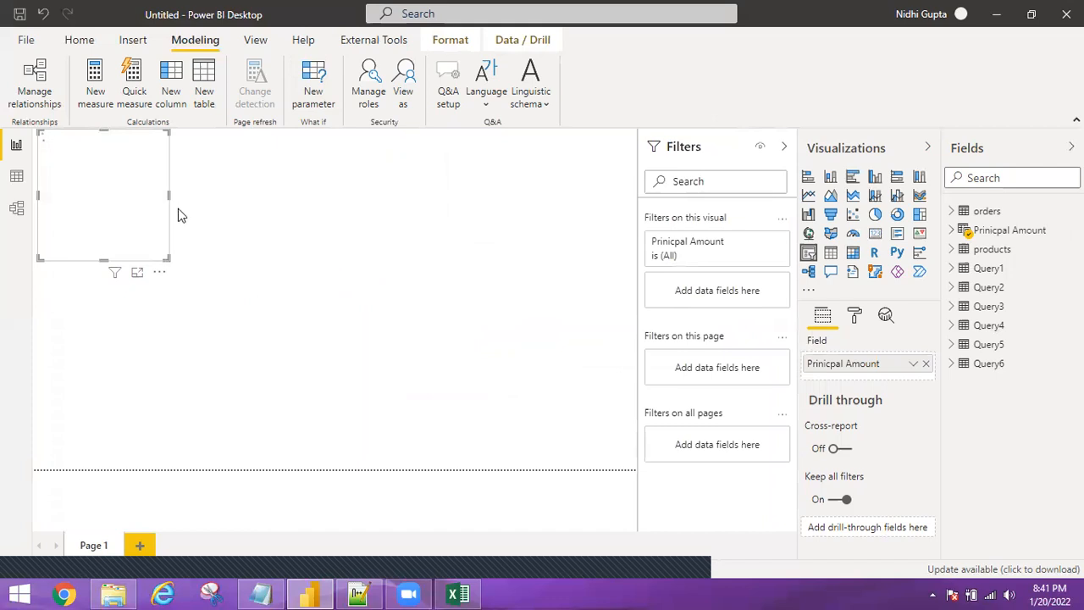
{"action": "mouse_move", "coordinate": [178, 208]}
{"action": "left_mouse_down"}
{"action": "mouse_move", "coordinate": [195, 208]}
{"action": "mouse_move", "coordinate": [198, 146]}
{"action": "left_mouse_up"}
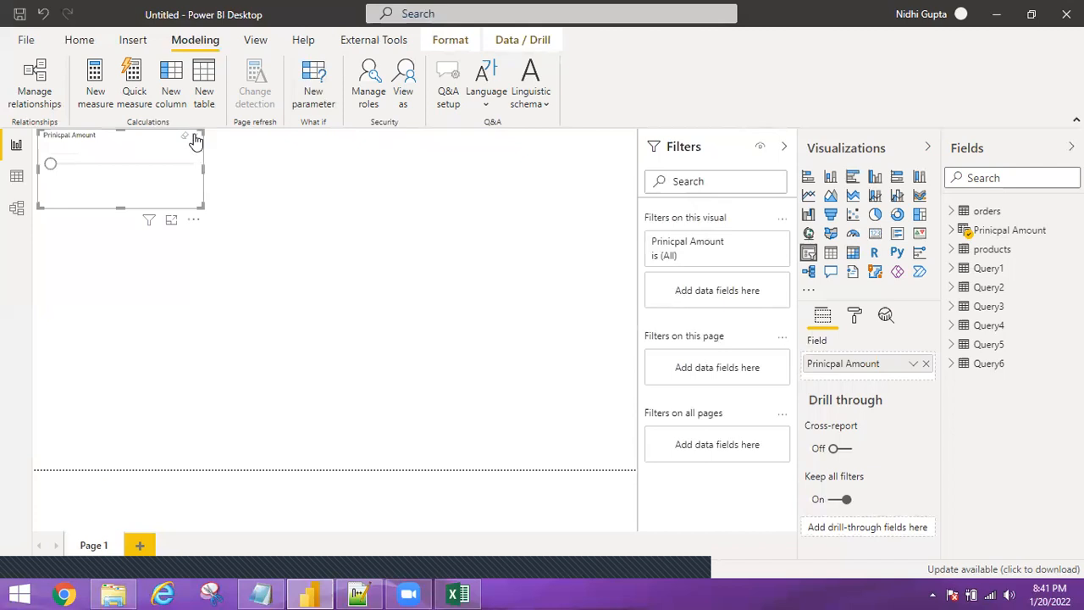
{"action": "left_click", "coordinate": [193, 138]}
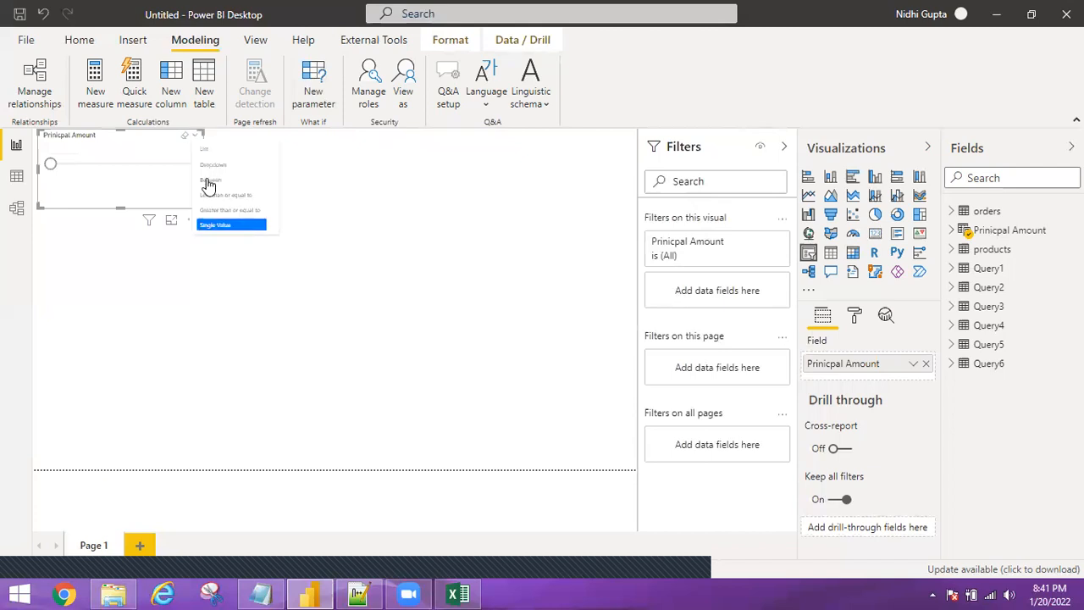
{"action": "left_click", "coordinate": [382, 195]}
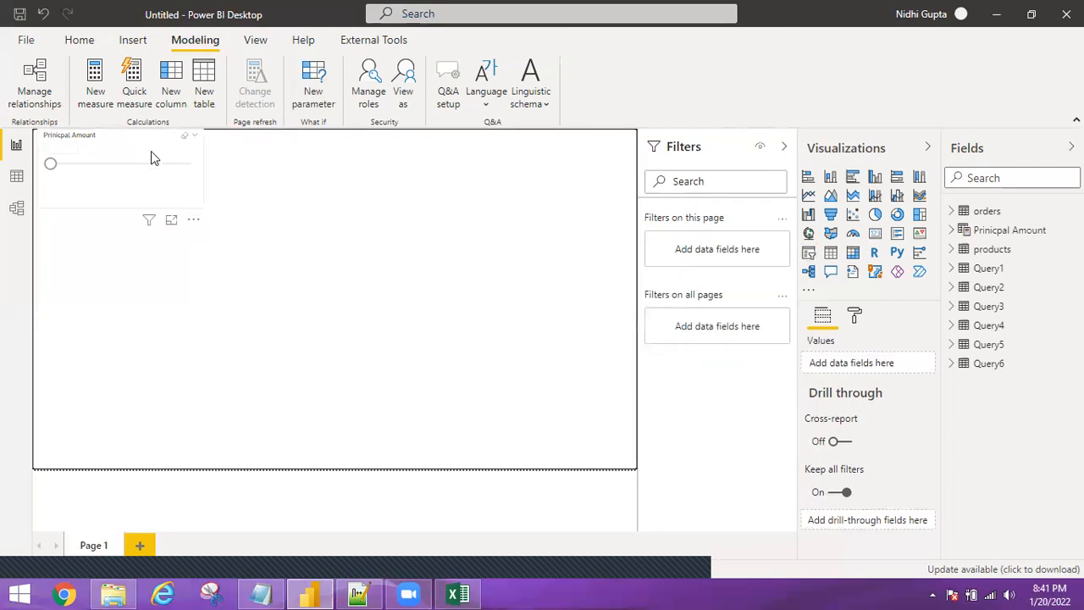
Set the Prinicpal Amount slicer's background colour to light blue in the Format pane.
{"action": "left_click", "coordinate": [855, 316]}
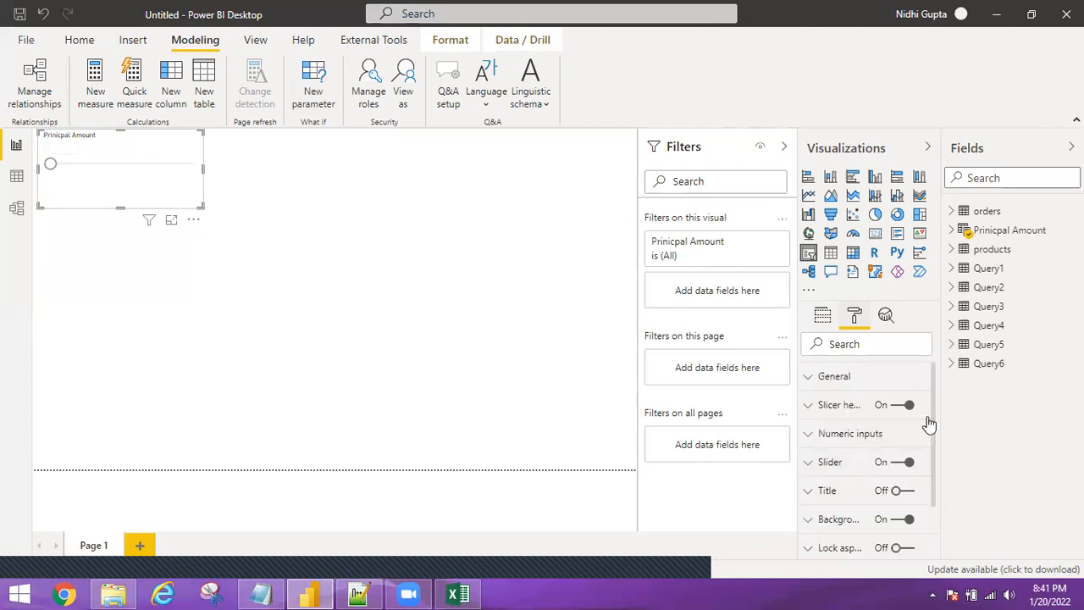
{"action": "scroll", "coordinate": [926, 460], "scroll_direction": "down", "scroll_amount": 3}
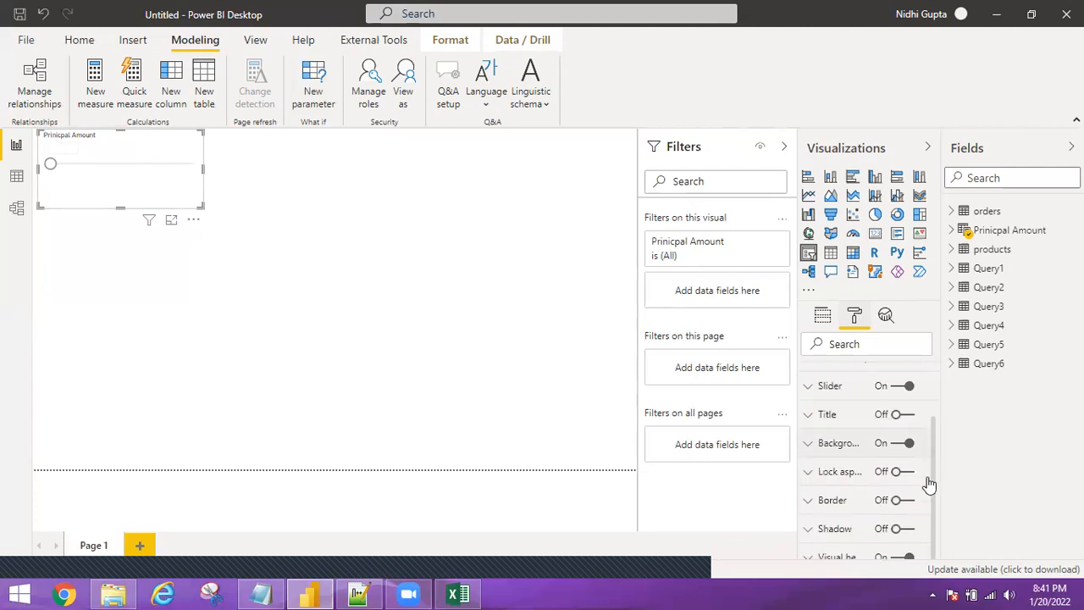
{"action": "scroll", "coordinate": [909, 494], "scroll_direction": "down", "scroll_amount": 1}
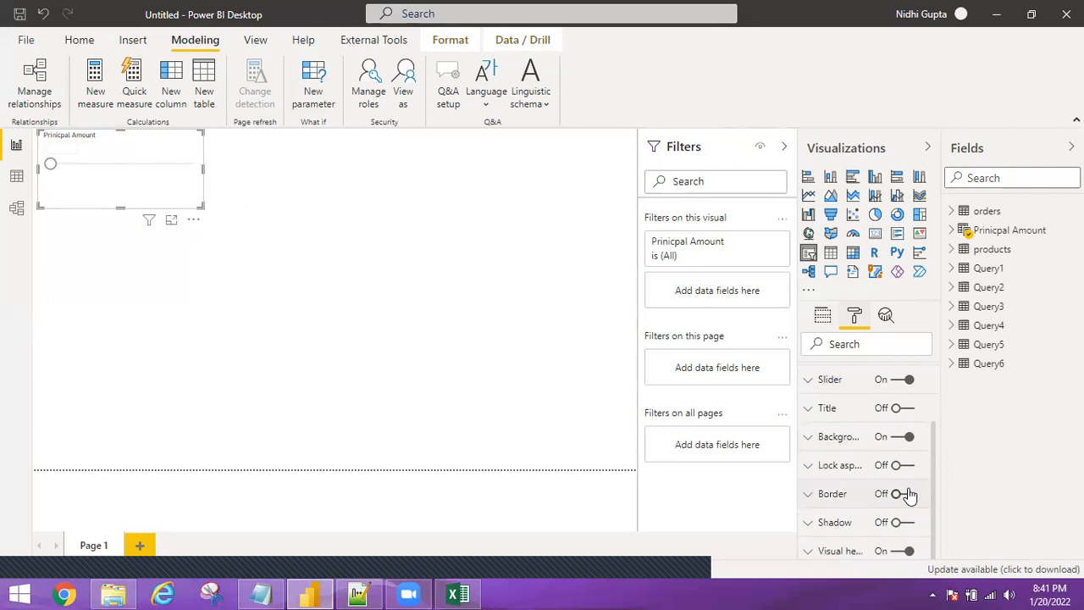
{"action": "left_click", "coordinate": [806, 442]}
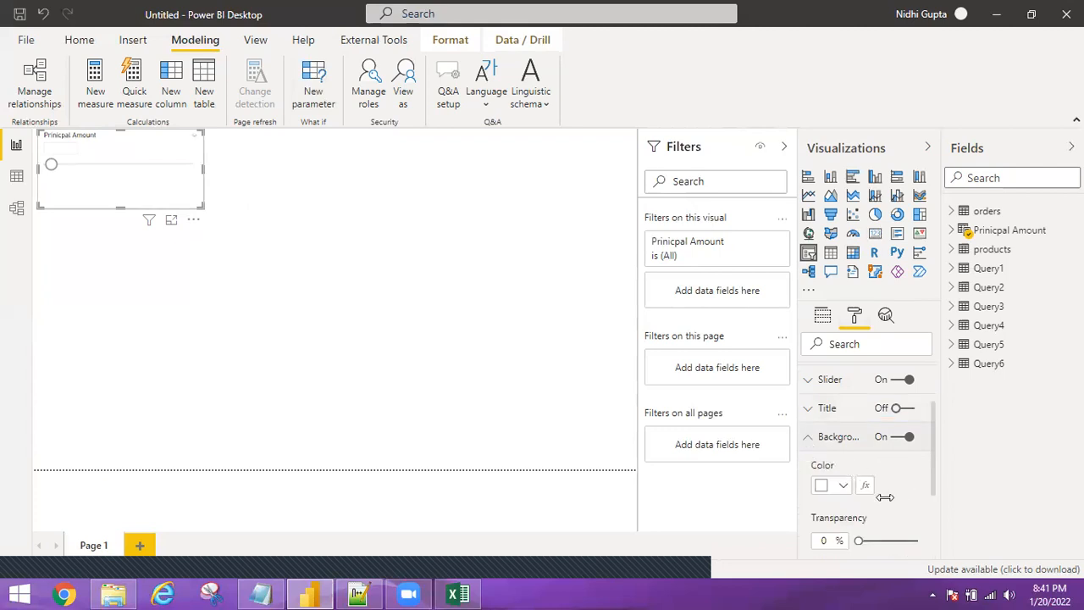
{"action": "left_click", "coordinate": [842, 485]}
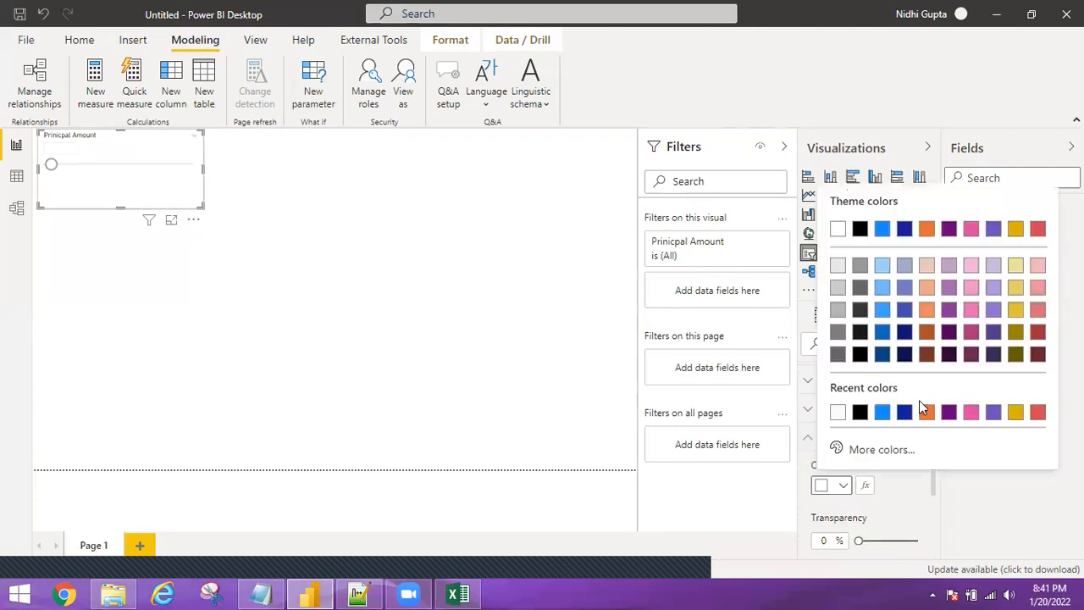
{"action": "left_click", "coordinate": [888, 292]}
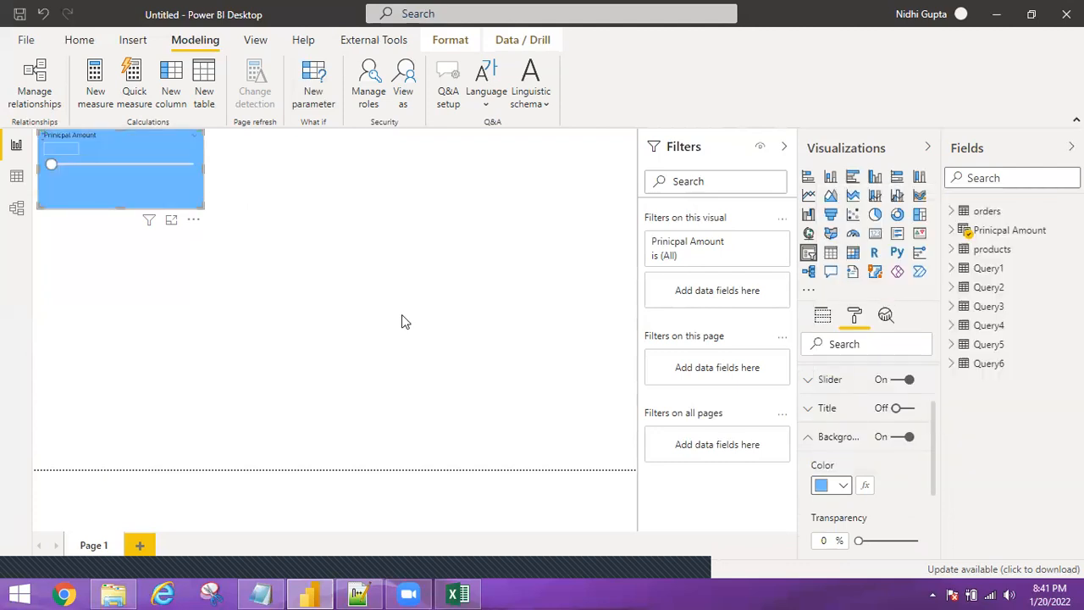
{"action": "left_click_drag", "start_coordinate": [154, 146], "coordinate": [291, 152]}
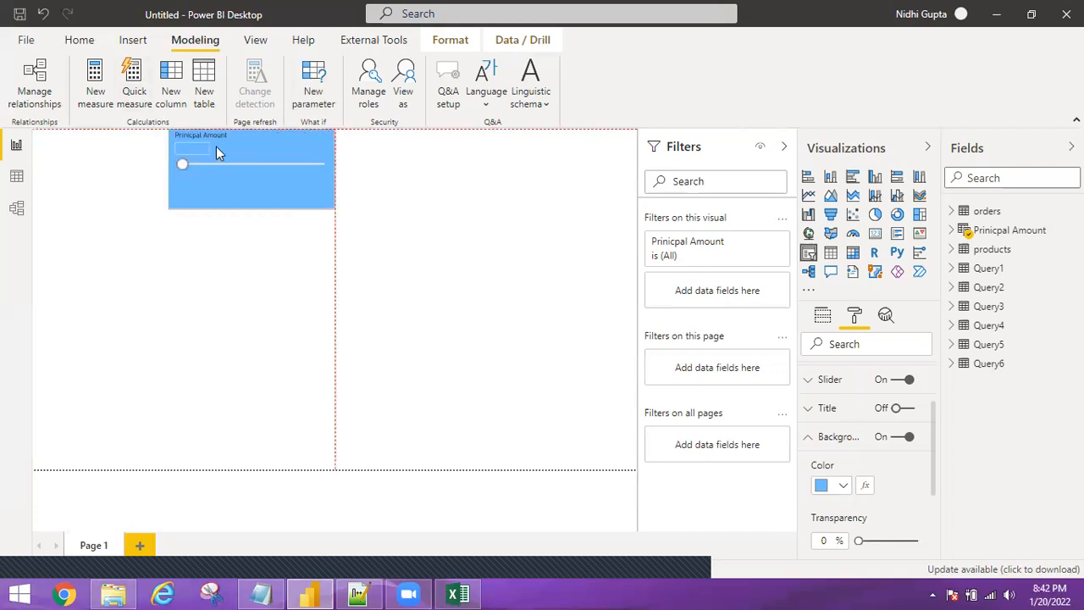
{"action": "left_click_drag", "start_coordinate": [205, 146], "coordinate": [111, 149]}
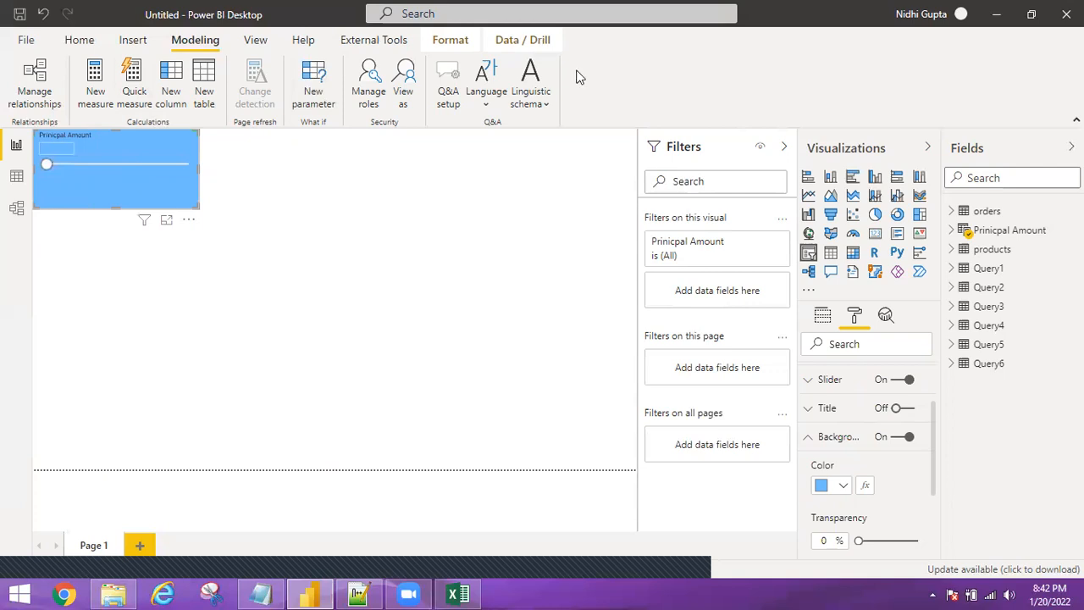
Start a new what-if parameter named 'NO Of Years' with minimum 5.
{"action": "left_click", "coordinate": [315, 80]}
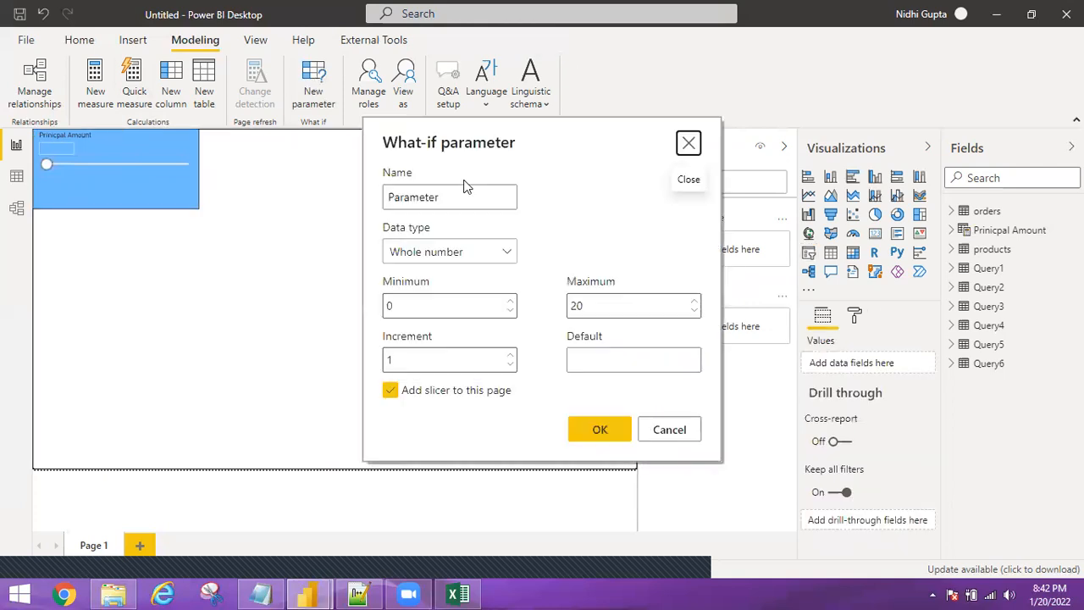
{"action": "left_click", "coordinate": [429, 199]}
{"action": "double_click", "coordinate": [429, 199]}
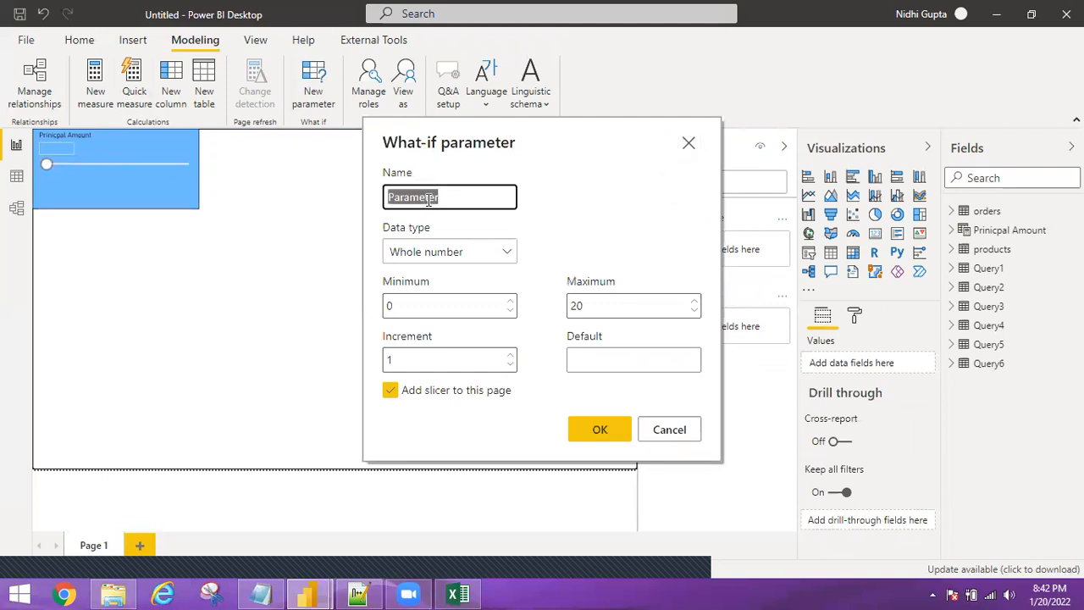
{"action": "type", "text": "NO Of "}
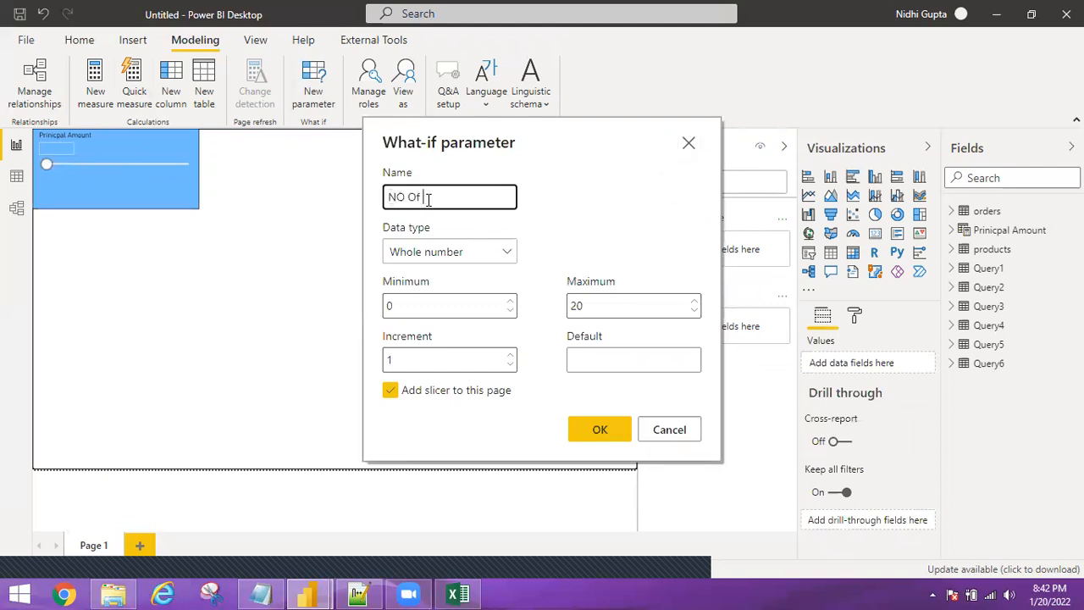
{"action": "type", "text": "Years"}
{"action": "double_click", "coordinate": [387, 306]}
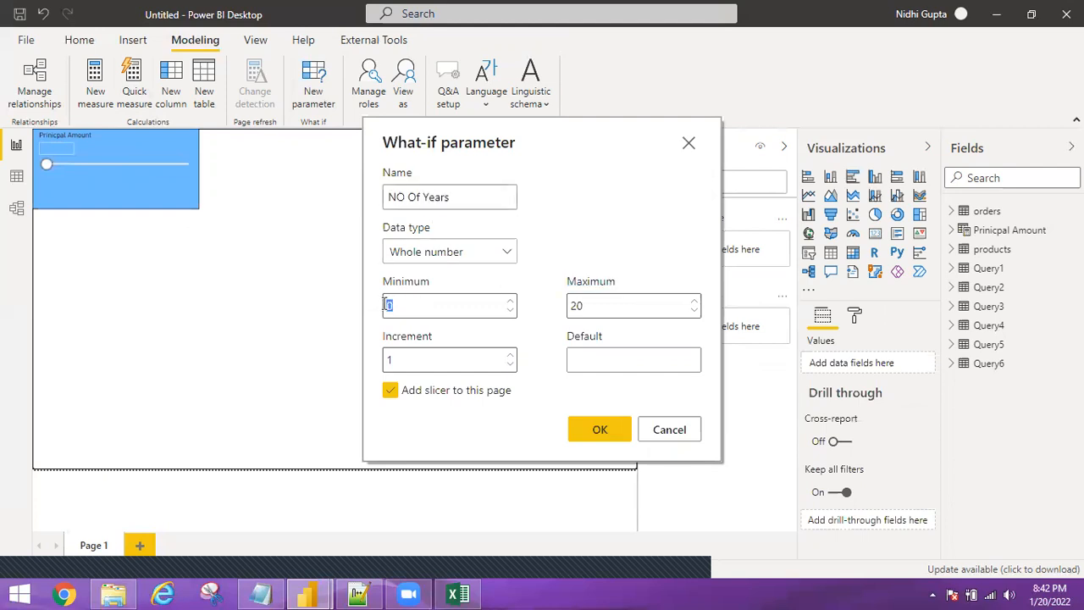
{"action": "type", "text": "5"}
Set default 5, maximum 25, increment 5, create it, and place its slicer beside the principal slicer.
{"action": "left_click", "coordinate": [652, 362]}
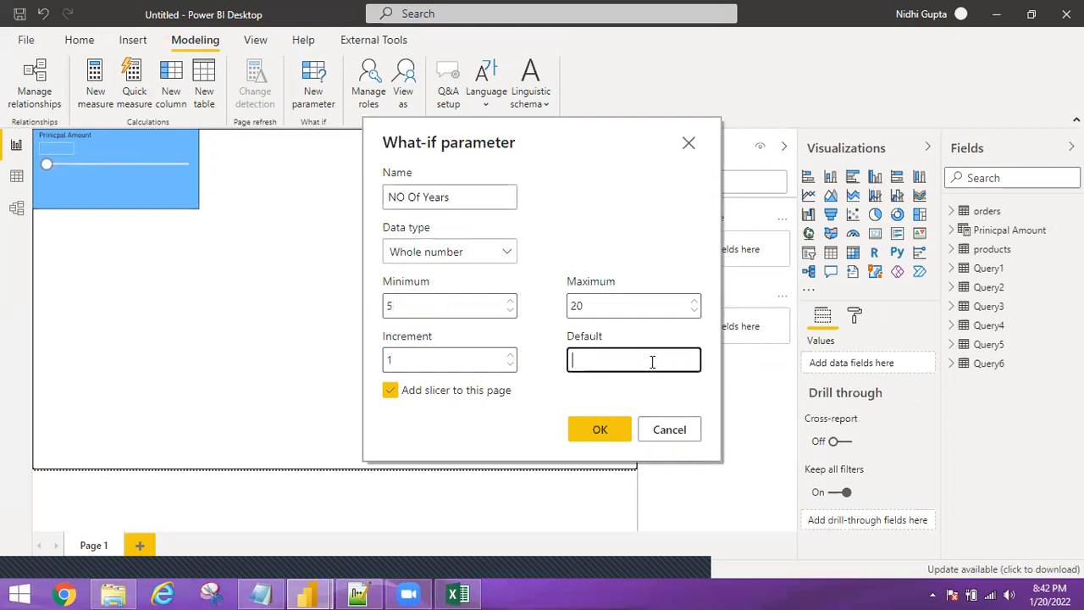
{"action": "type", "text": "5"}
{"action": "left_click", "coordinate": [580, 305]}
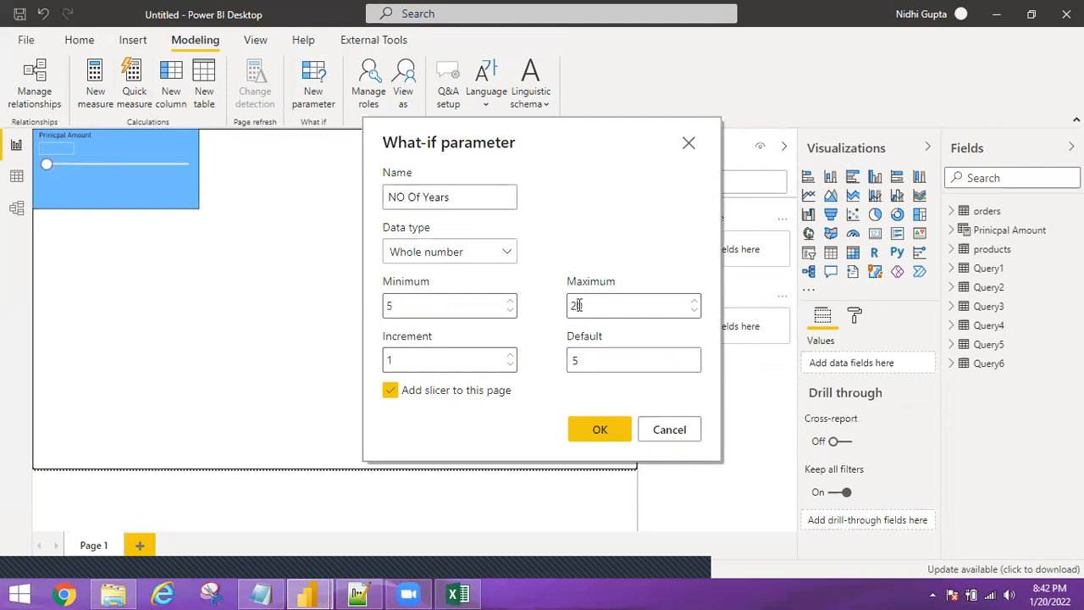
{"action": "left_click", "coordinate": [621, 307]}
{"action": "type", "text": "5"}
{"action": "left_click", "coordinate": [401, 362]}
{"action": "key", "text": "BackSpace"}
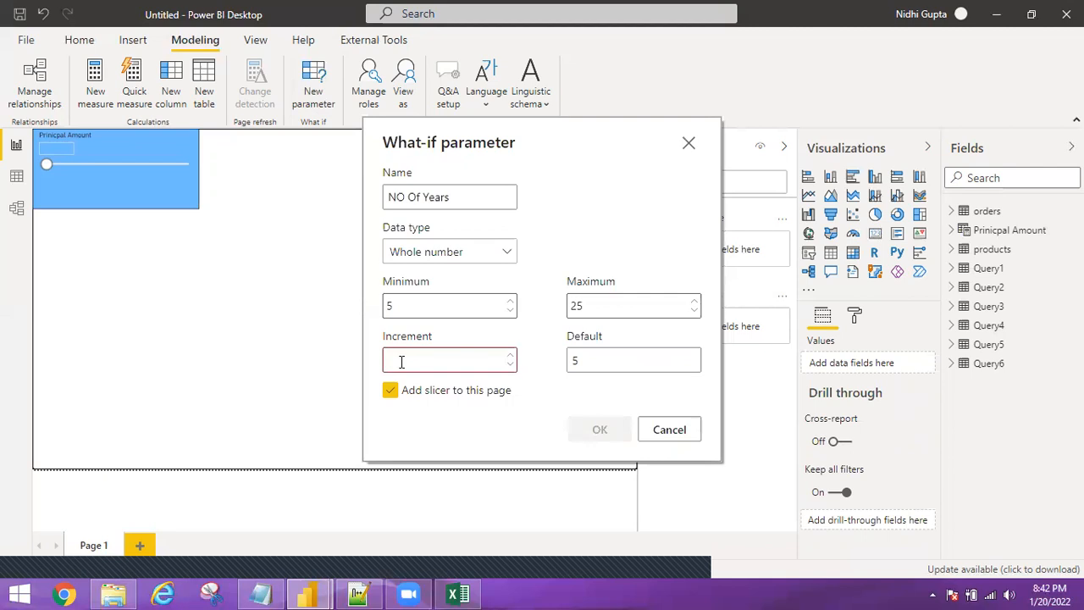
{"action": "type", "text": "5"}
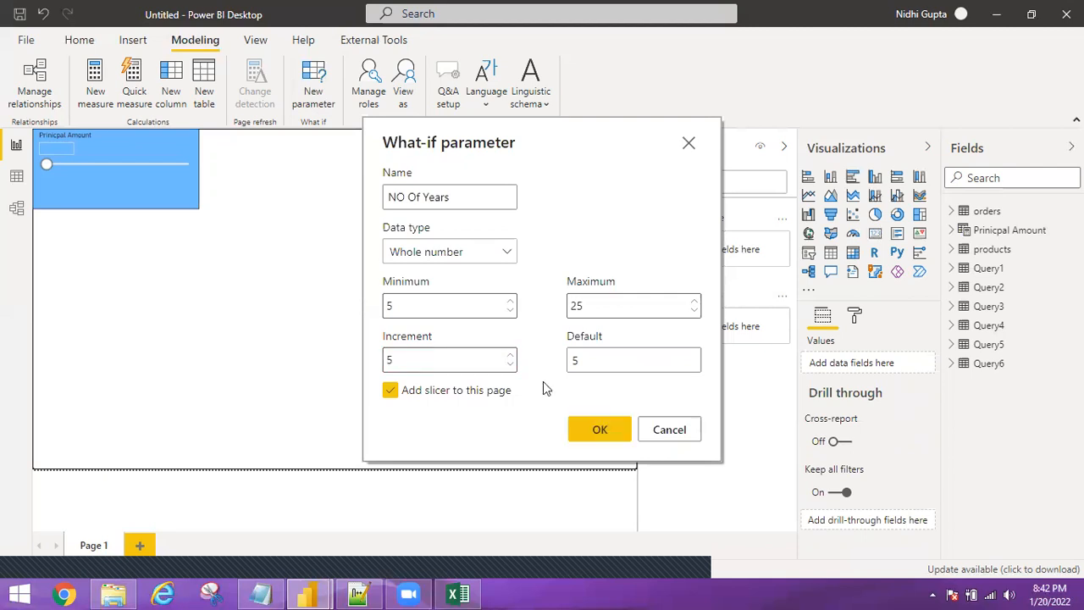
{"action": "left_click", "coordinate": [602, 430]}
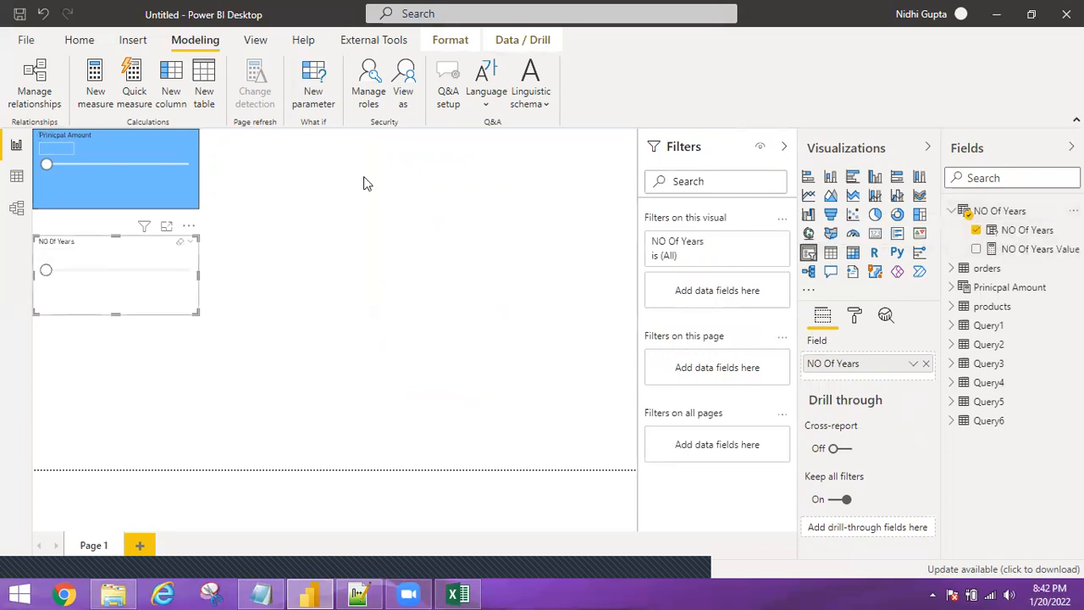
{"action": "left_click_drag", "start_coordinate": [364, 176], "coordinate": [335, 152]}
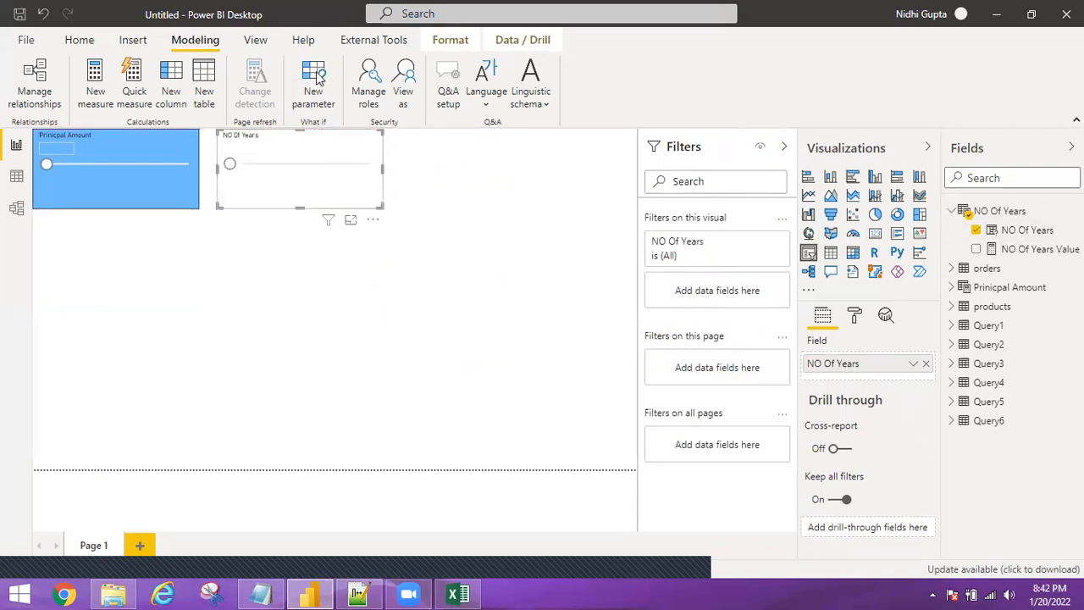
Start a what-if parameter named 'Interest Rate' as a Decimal number with minimum 8.
{"action": "left_click", "coordinate": [319, 78]}
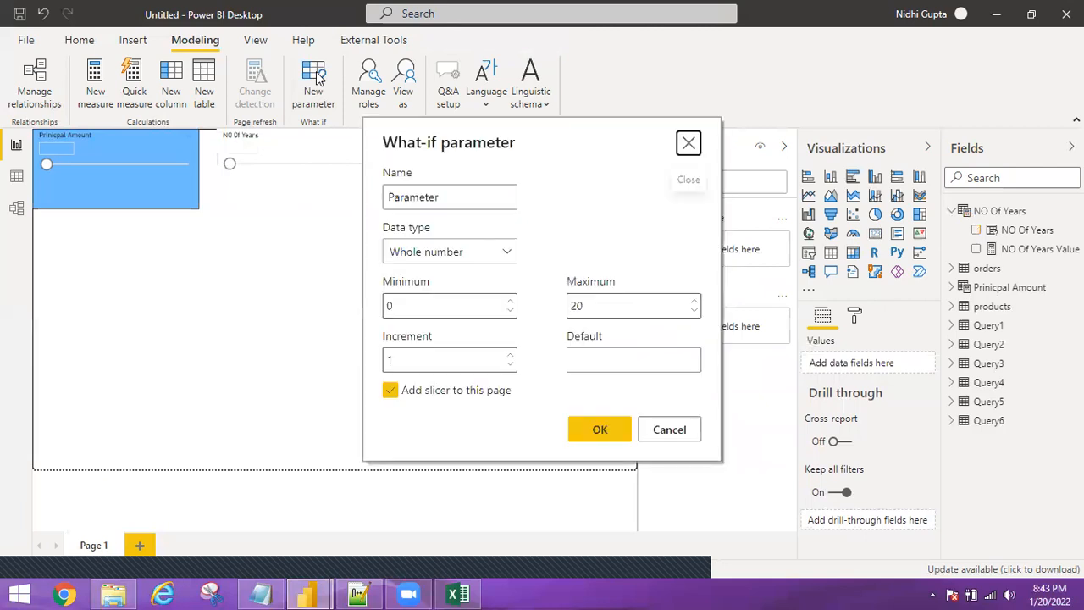
{"action": "double_click", "coordinate": [396, 188]}
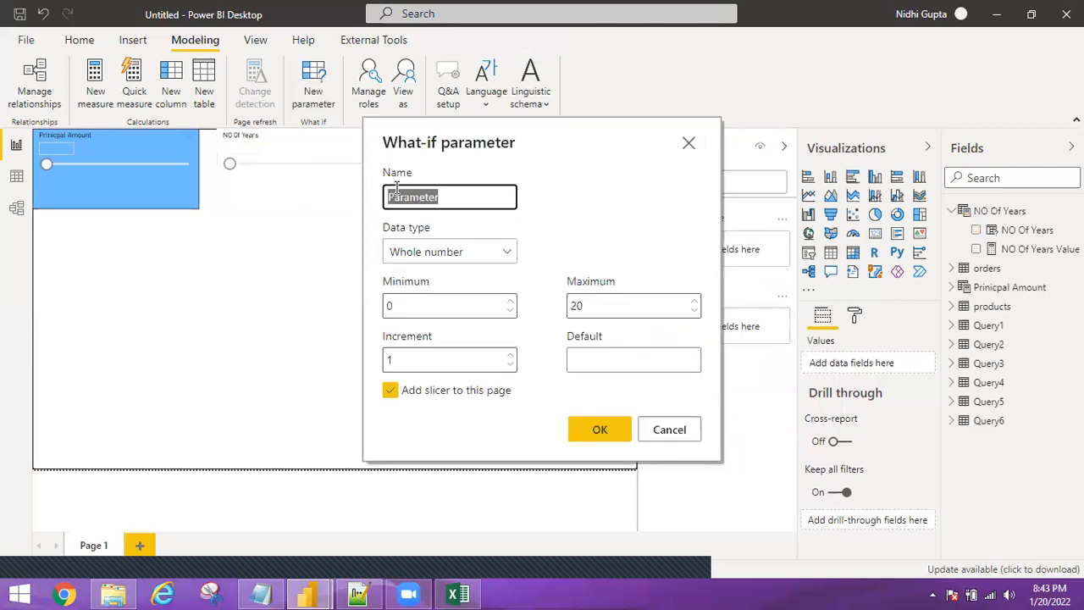
{"action": "type", "text": "Interest Rate"}
{"action": "left_click", "coordinate": [511, 257]}
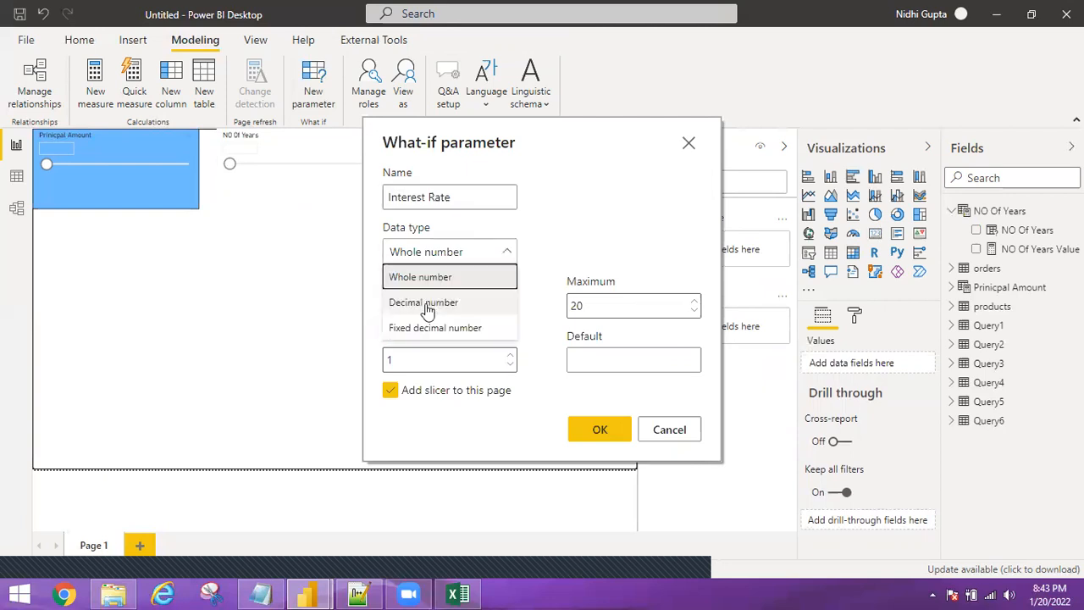
{"action": "left_click", "coordinate": [425, 304]}
{"action": "left_click_drag", "start_coordinate": [416, 304], "coordinate": [370, 320]}
{"action": "type", "text": "8"}
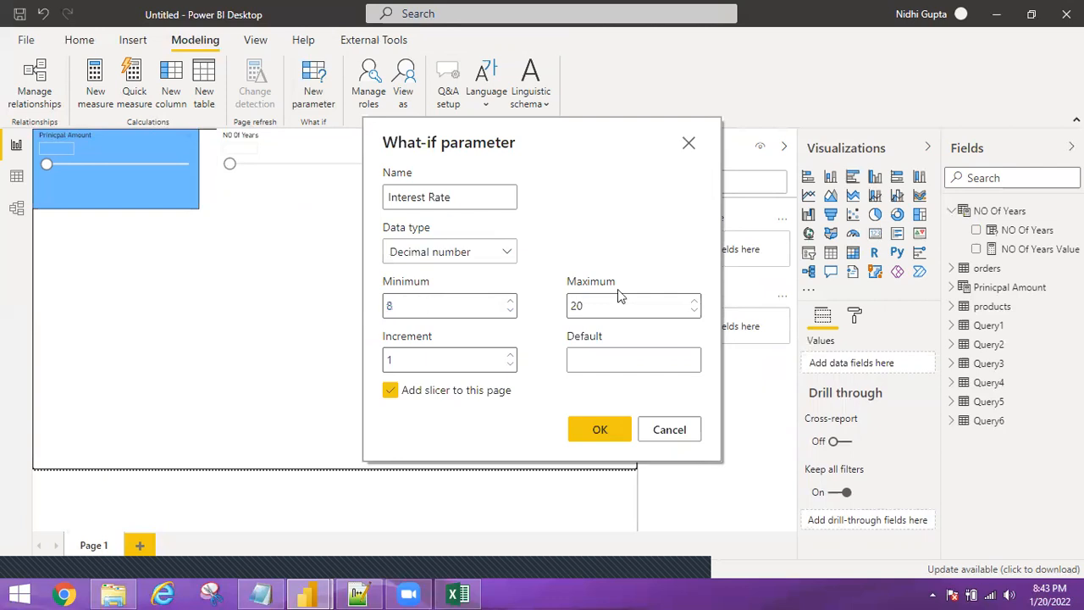
Set maximum 15, increment 0.5 and default 8.5, then create the Interest Rate parameter.
{"action": "double_click", "coordinate": [576, 306]}
{"action": "type", "text": "15"}
{"action": "left_click", "coordinate": [388, 360]}
{"action": "double_click", "coordinate": [388, 360]}
{"action": "type", "text": "0.5"}
{"action": "left_click", "coordinate": [617, 357]}
{"action": "left_click", "coordinate": [617, 357]}
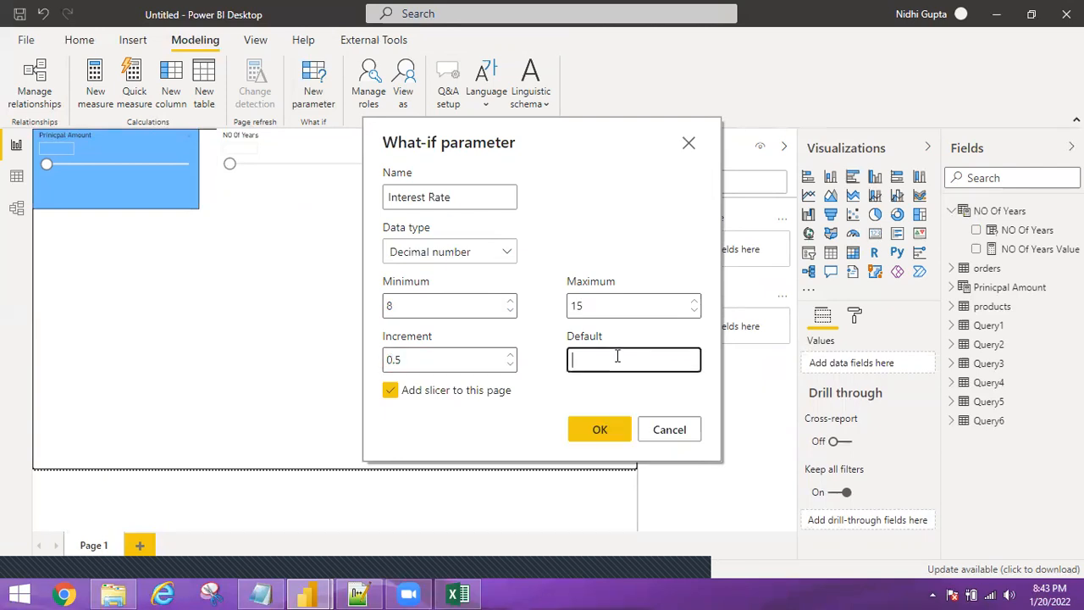
{"action": "type", "text": "8.5"}
{"action": "left_click", "coordinate": [599, 431]}
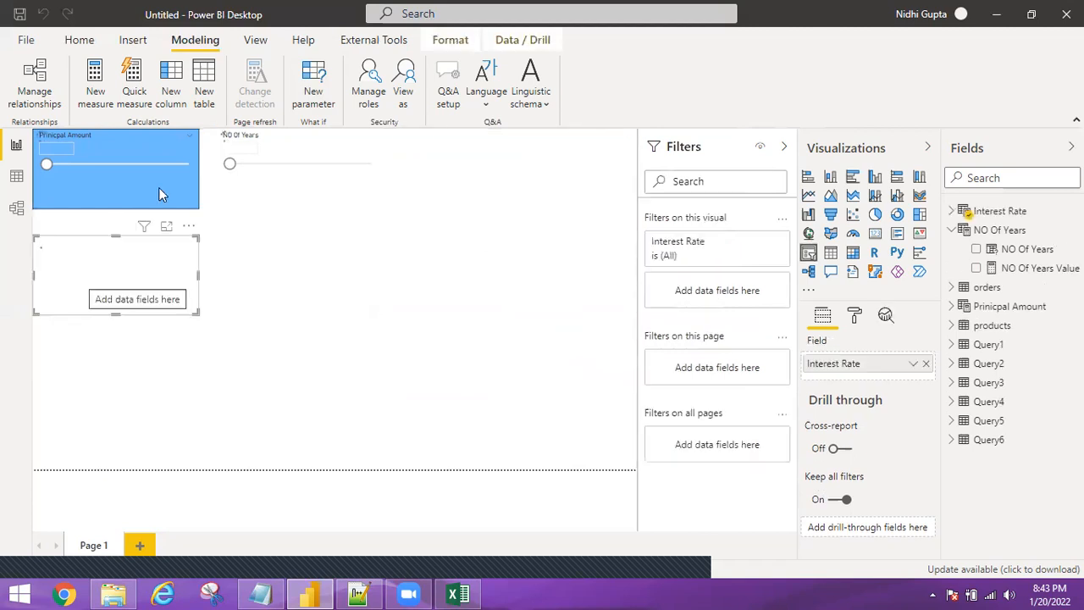
Move the Interest Rate slicer to the top right of the report page.
{"action": "left_click_drag", "start_coordinate": [158, 285], "coordinate": [465, 247]}
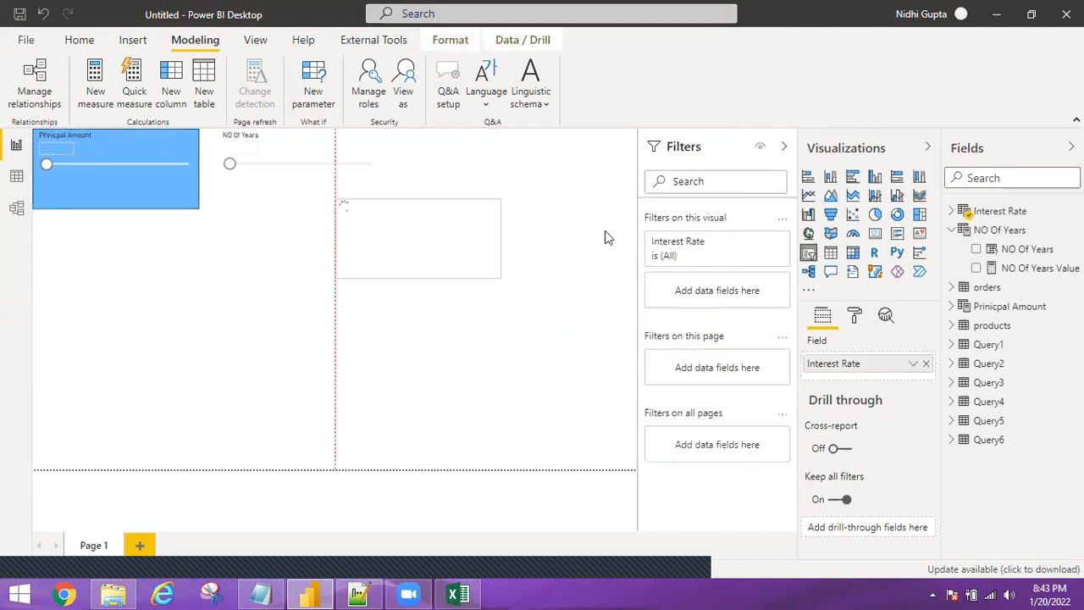
{"action": "left_click_drag", "start_coordinate": [619, 216], "coordinate": [586, 174]}
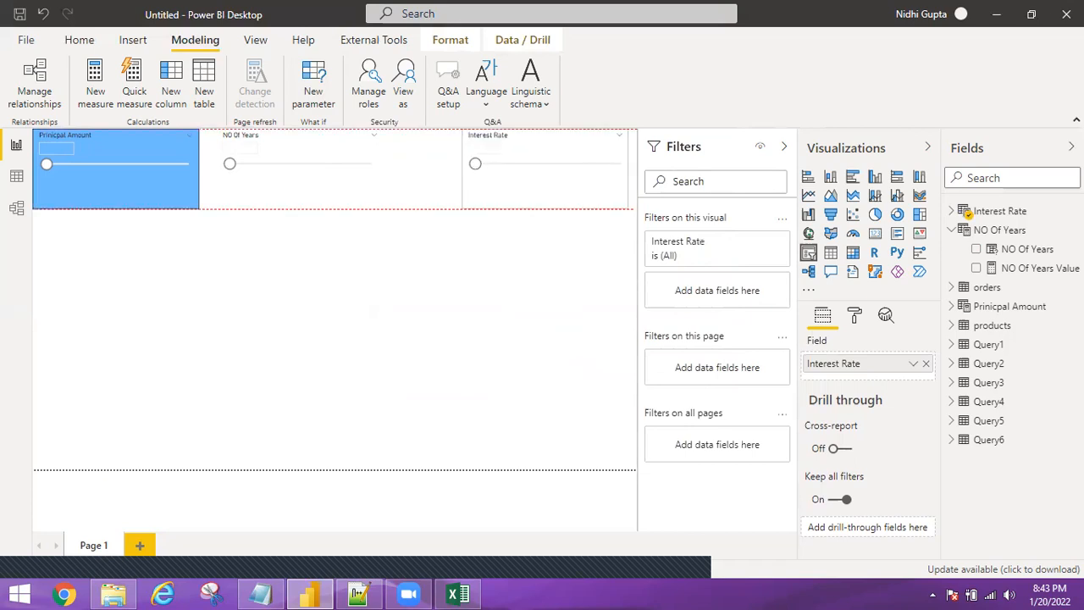
{"action": "left_click", "coordinate": [1032, 15]}
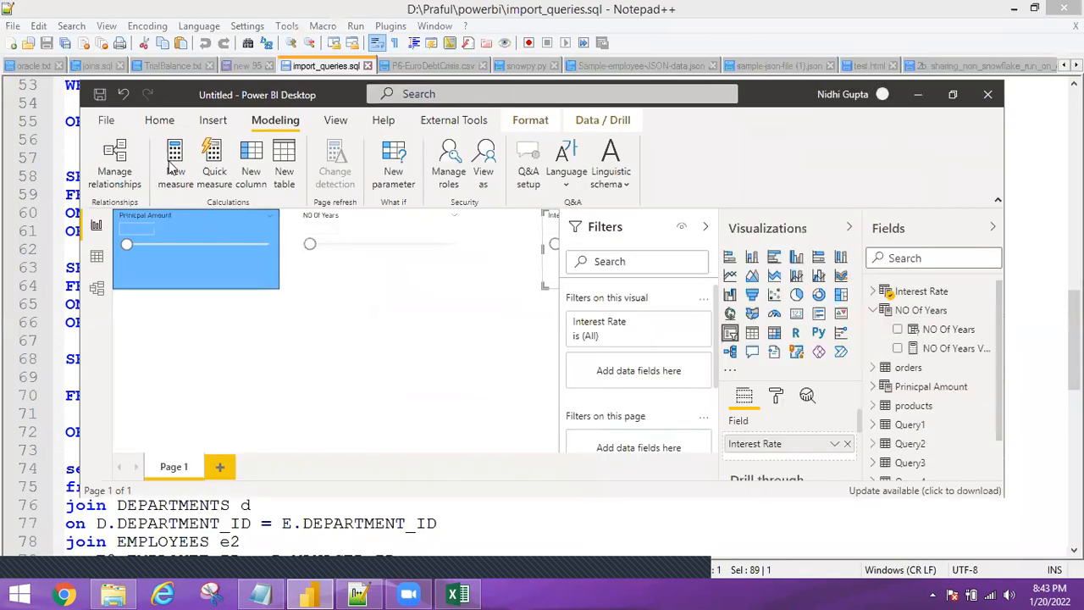
Format-paint the Prinicpal Amount slicer's light blue style onto the NO Of Years and Interest Rate slicers.
{"action": "left_click", "coordinate": [161, 123]}
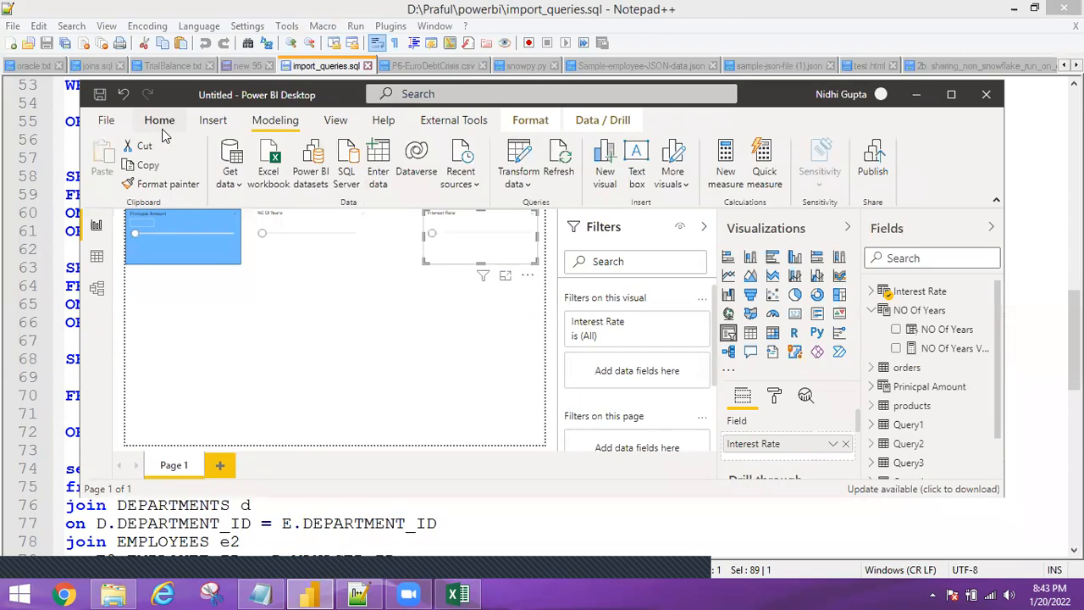
{"action": "left_click", "coordinate": [203, 258]}
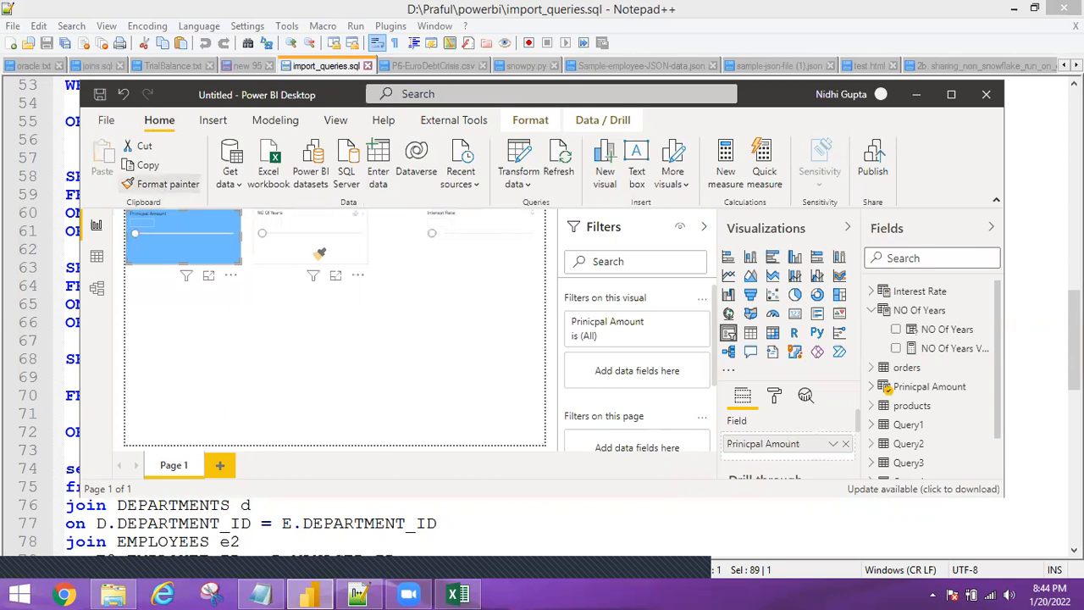
{"action": "left_click", "coordinate": [166, 185]}
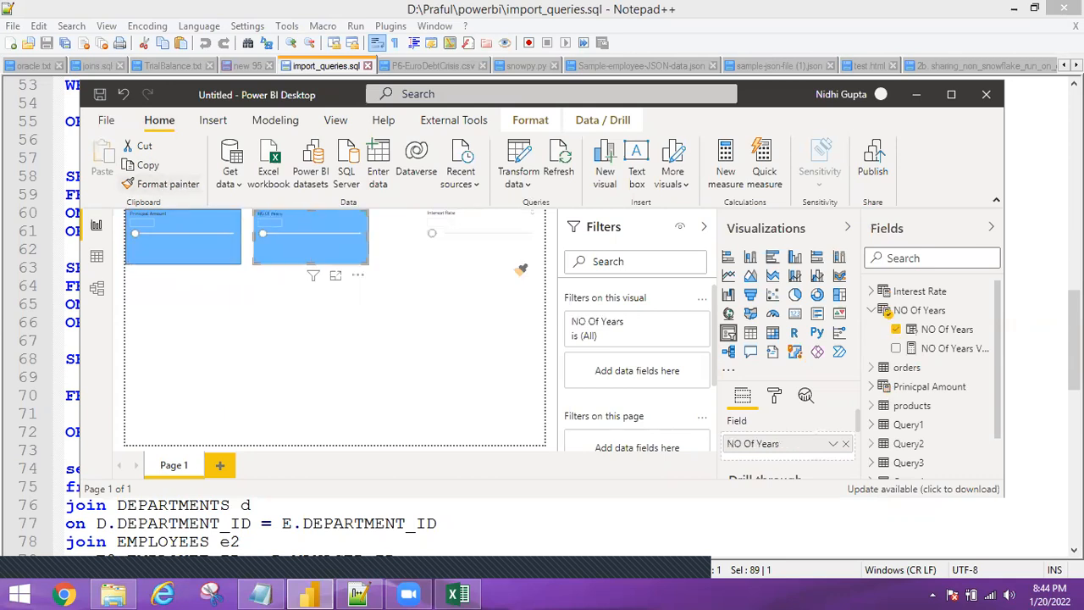
{"action": "left_click", "coordinate": [506, 248]}
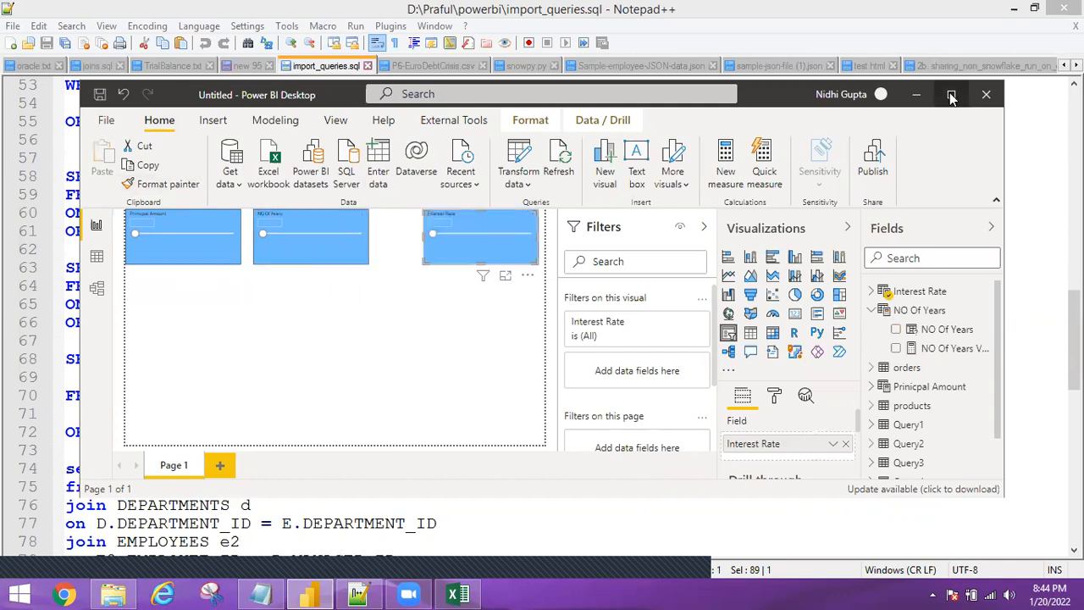
{"action": "left_click", "coordinate": [951, 98]}
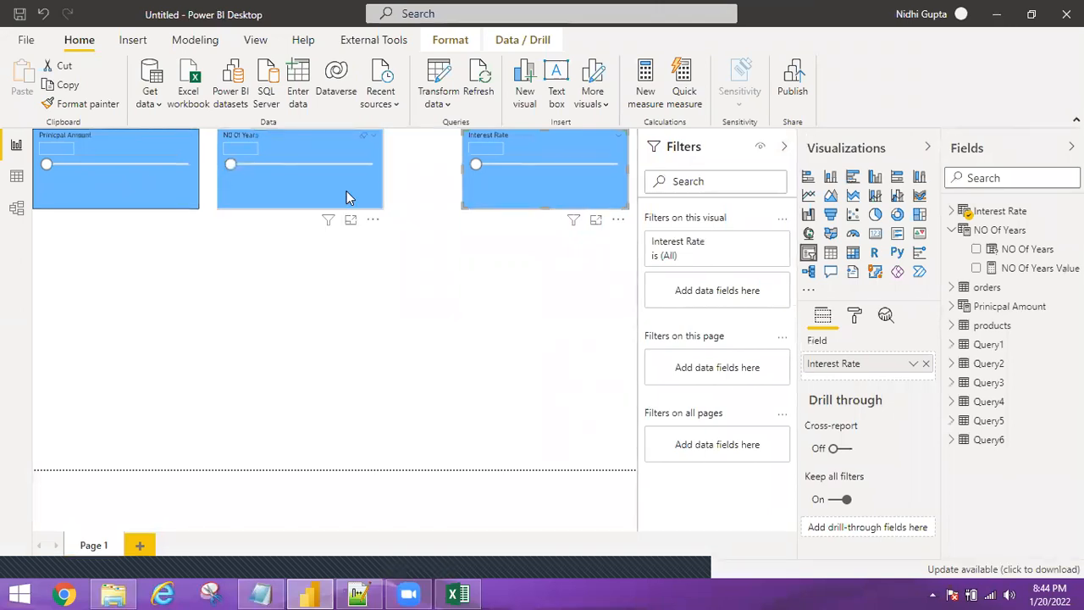
Create measure SImple Intrest = DIVIDE(Principal Value × Interest Rate Value × NO Of Years Value, 100).
{"action": "left_click", "coordinate": [952, 212]}
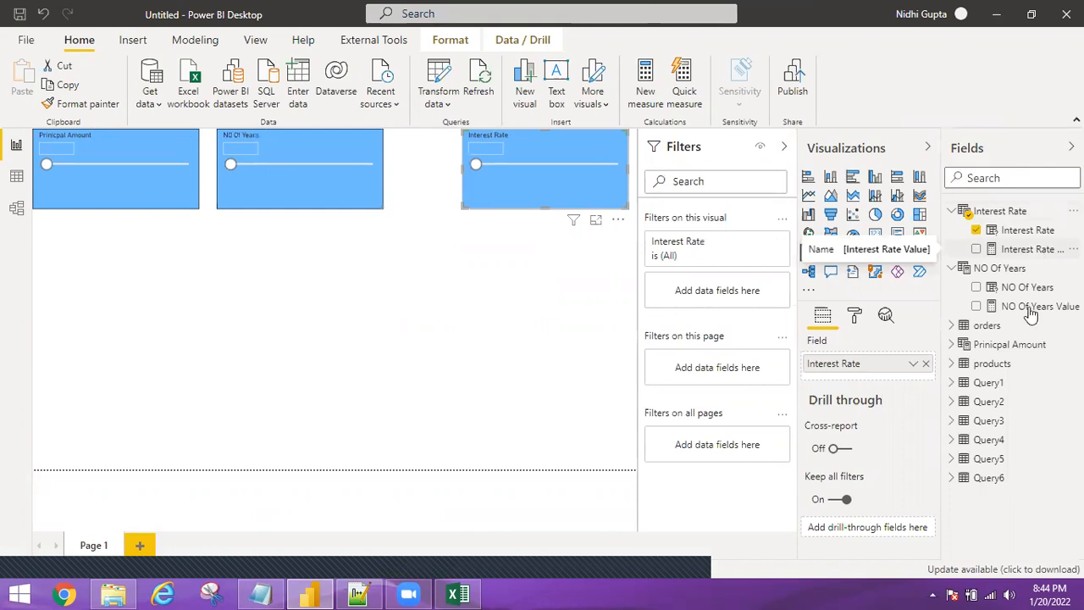
{"action": "left_click", "coordinate": [654, 85]}
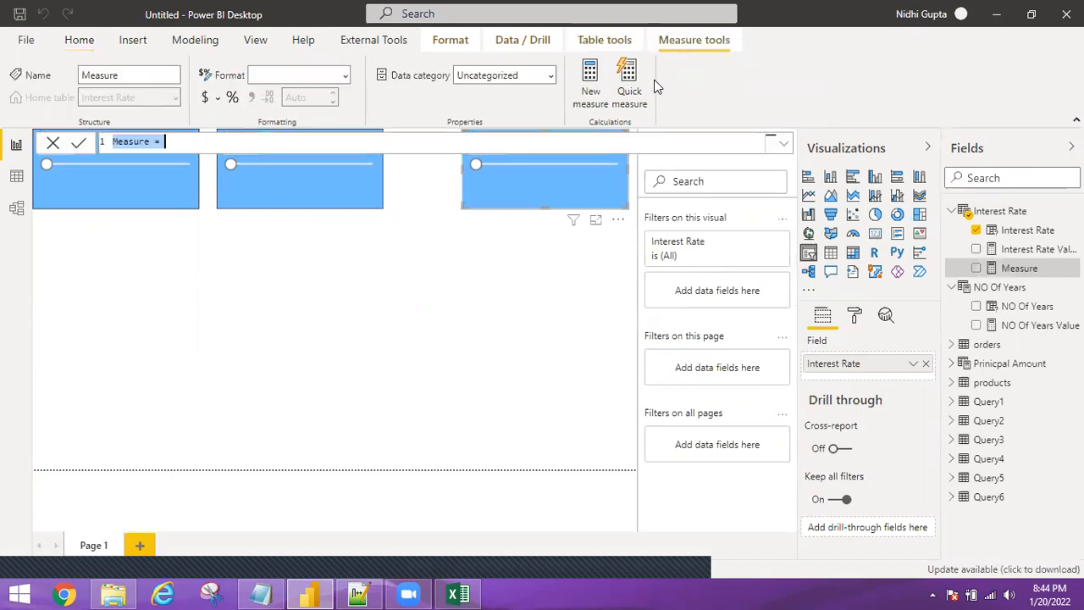
{"action": "type", "text": "SI"}
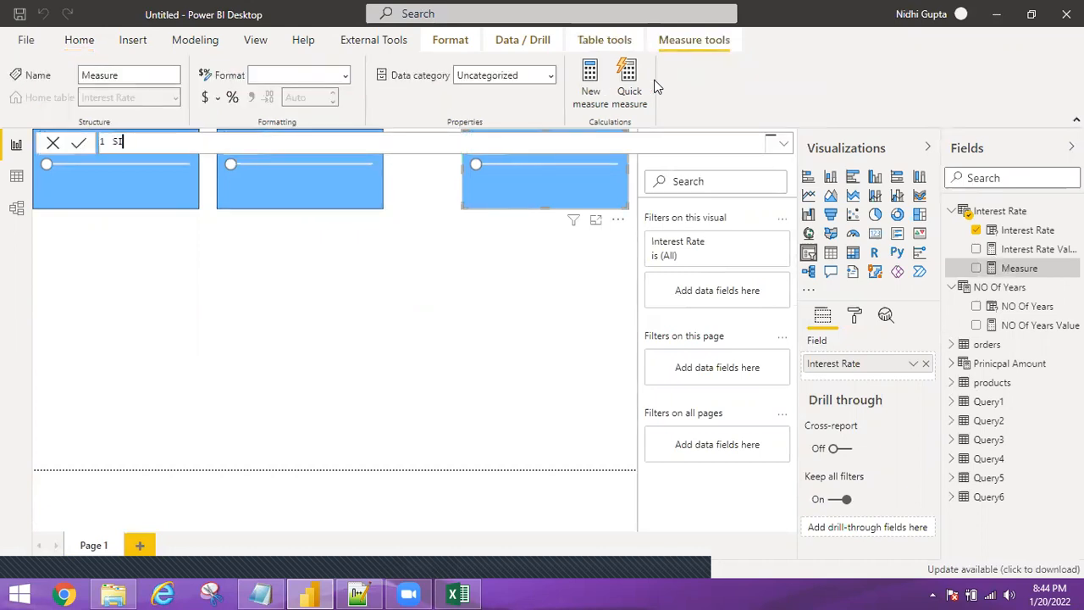
{"action": "type", "text": "mple Intrest=divide"}
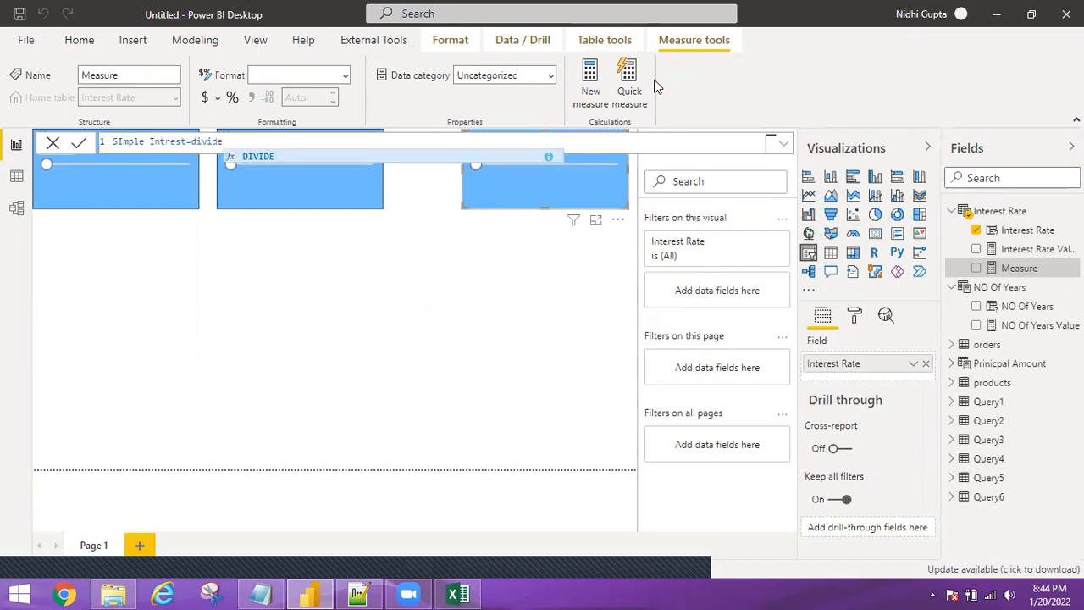
{"action": "key", "text": "Tab"}
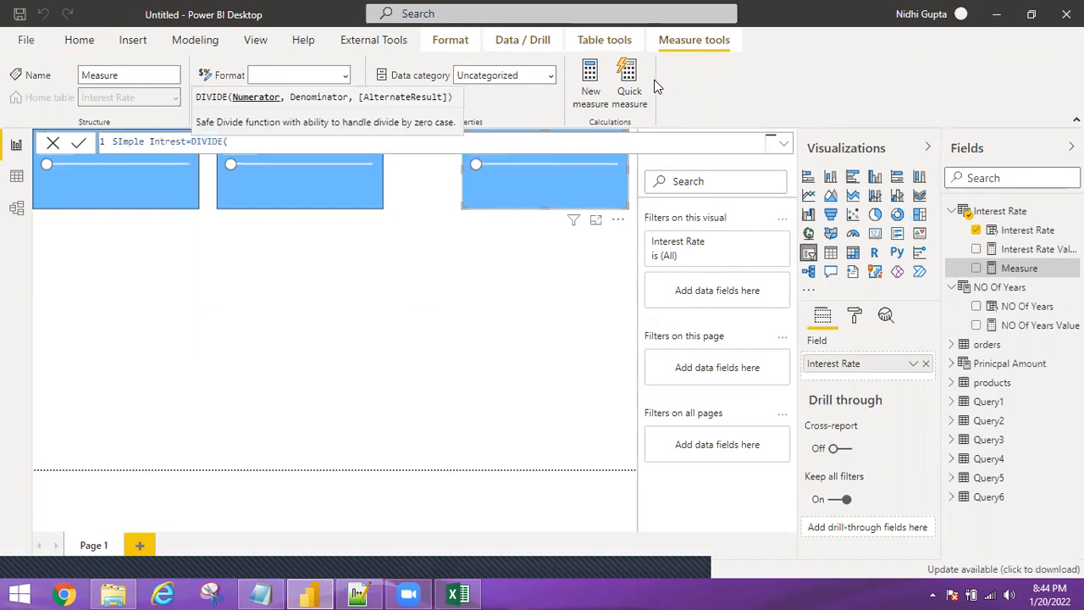
{"action": "type", "text": "prin"}
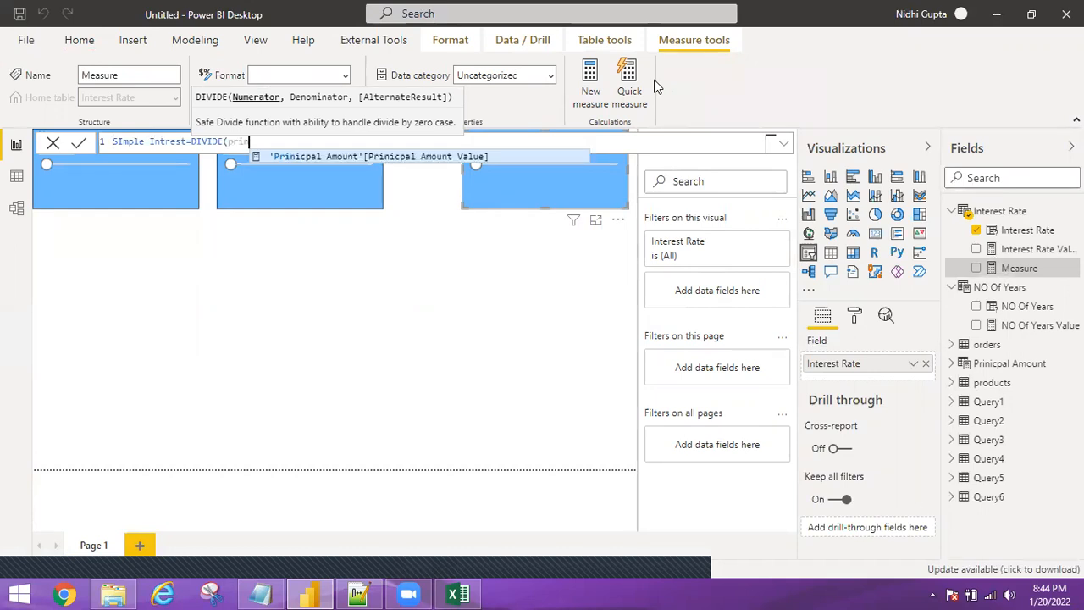
{"action": "key", "text": "Tab"}
{"action": "type", "text": "*rate"}
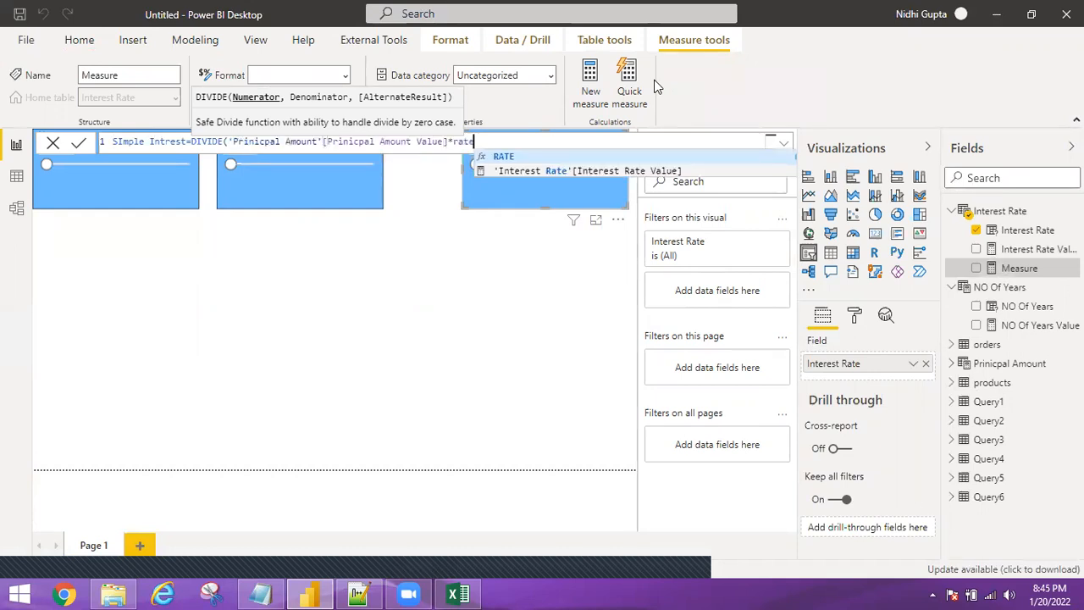
{"action": "left_click", "coordinate": [652, 171]}
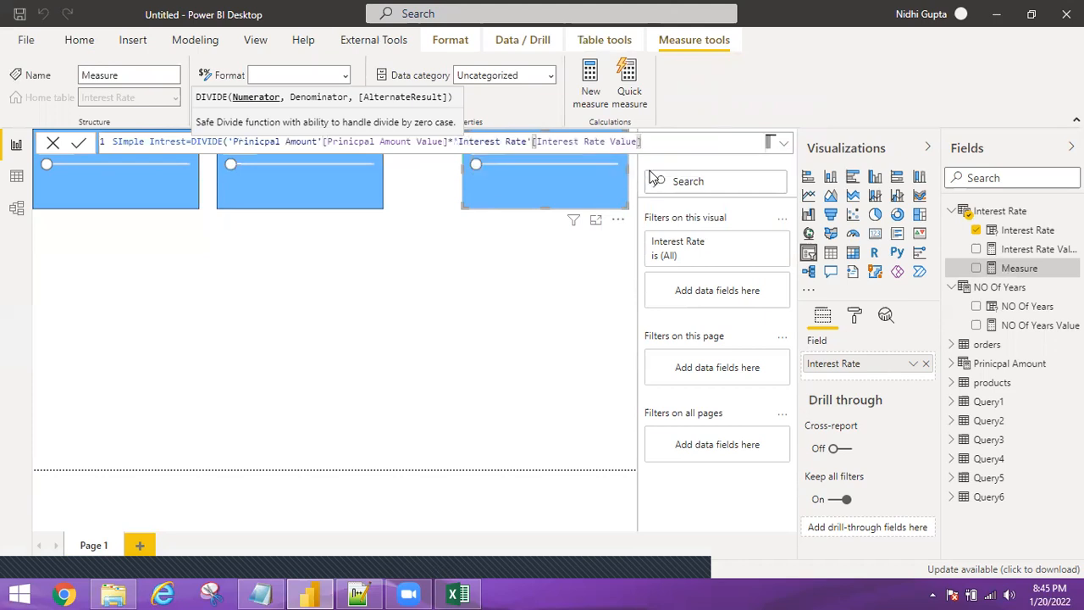
{"action": "type", "text": "*No"}
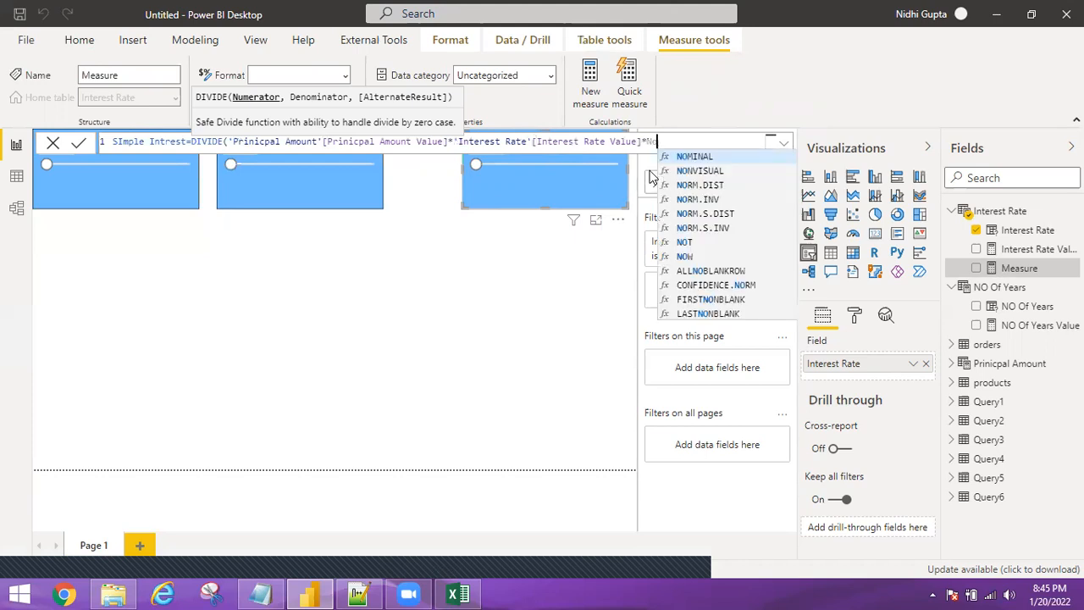
{"action": "type", "text": " of"}
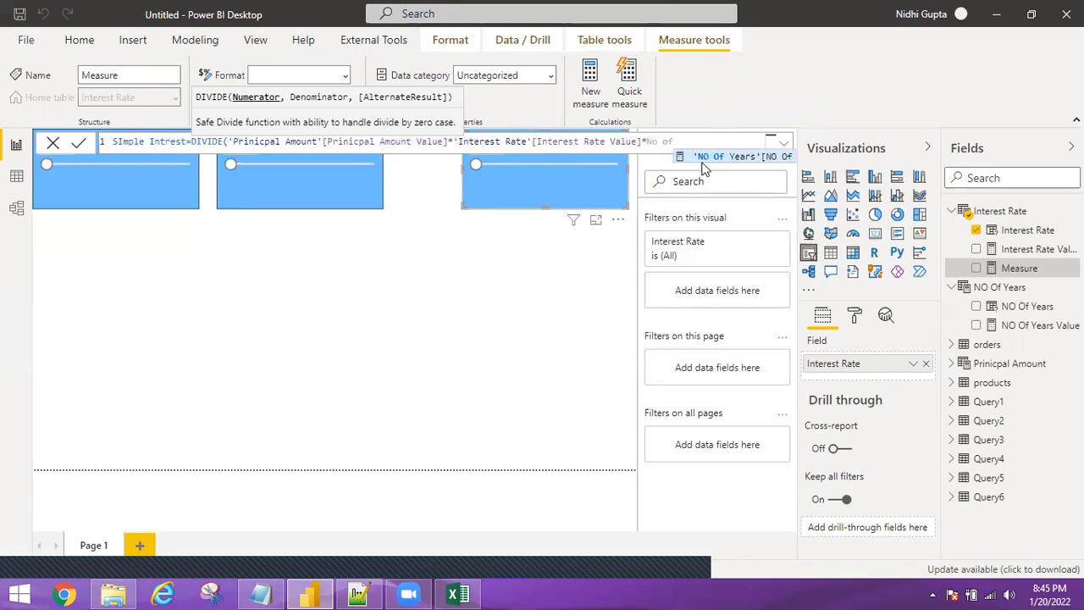
{"action": "left_click", "coordinate": [710, 155]}
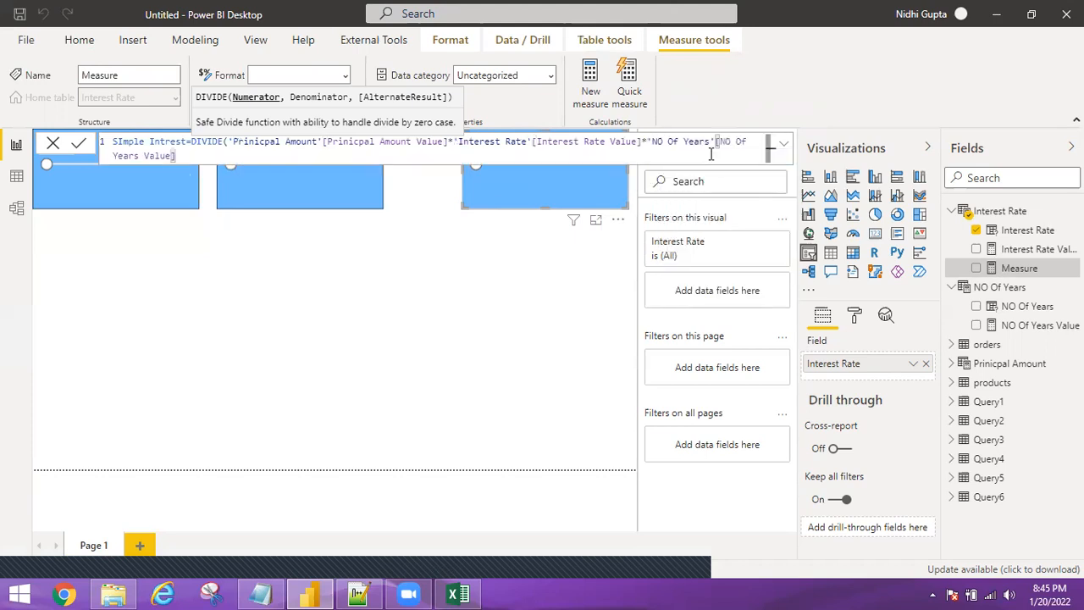
{"action": "type", "text": ",100"}
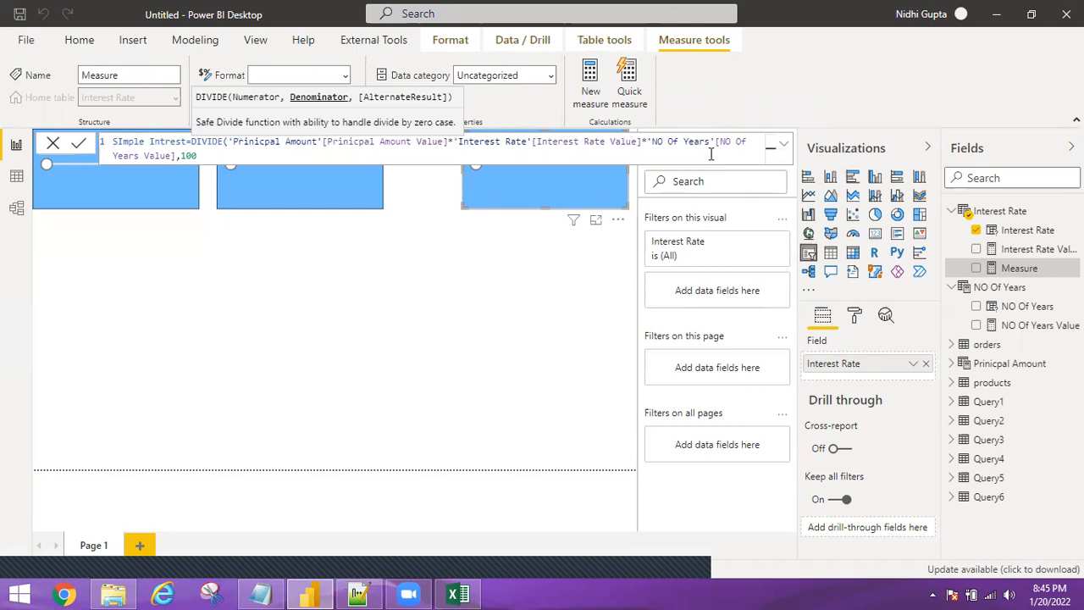
{"action": "type", "text": ")"}
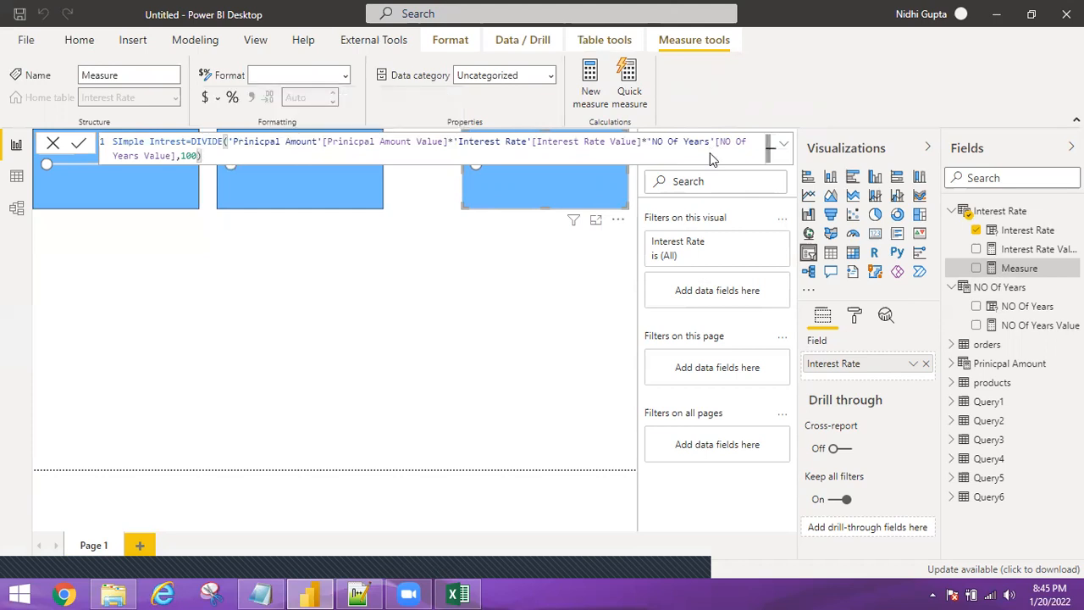
{"action": "key", "text": "Return"}
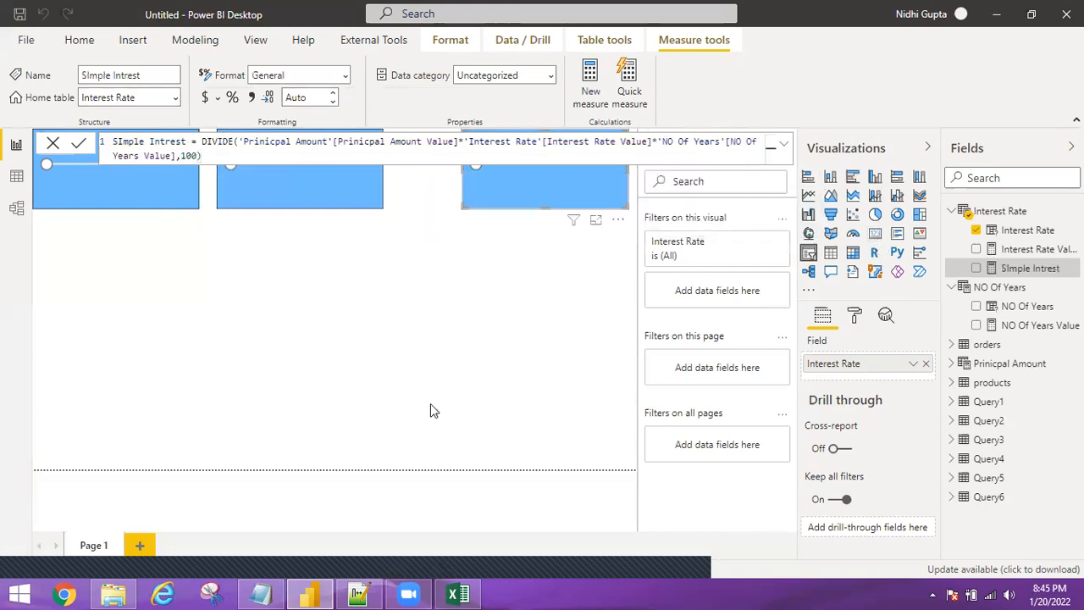
Add a card showing SImple Intrest (42.50K) and align it under the NO Of Years slicer.
{"action": "left_click", "coordinate": [878, 239]}
{"action": "left_click", "coordinate": [976, 267]}
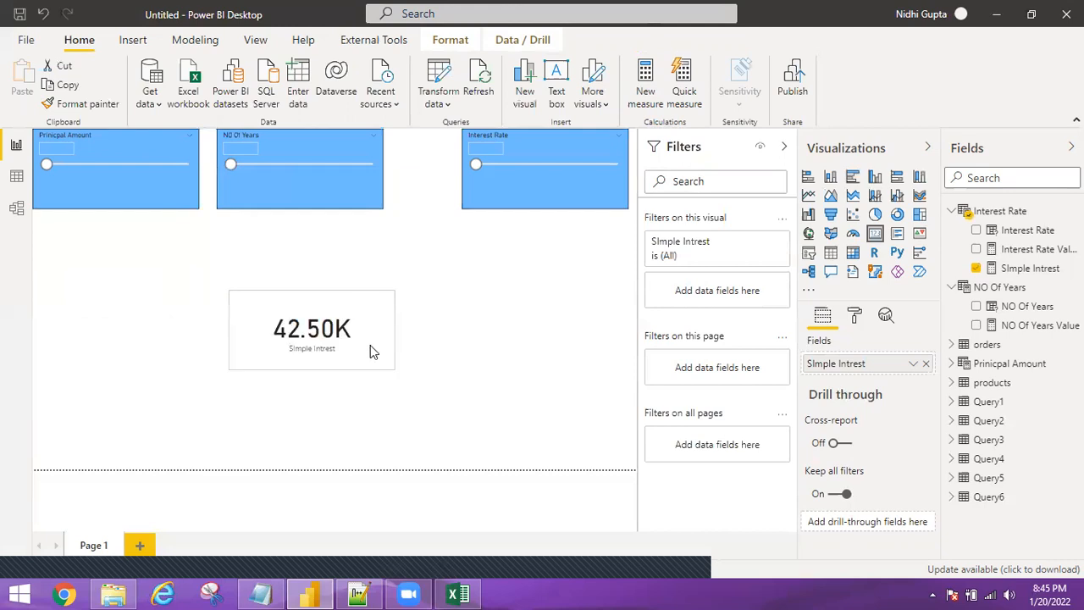
{"action": "left_click_drag", "start_coordinate": [364, 348], "coordinate": [363, 346]}
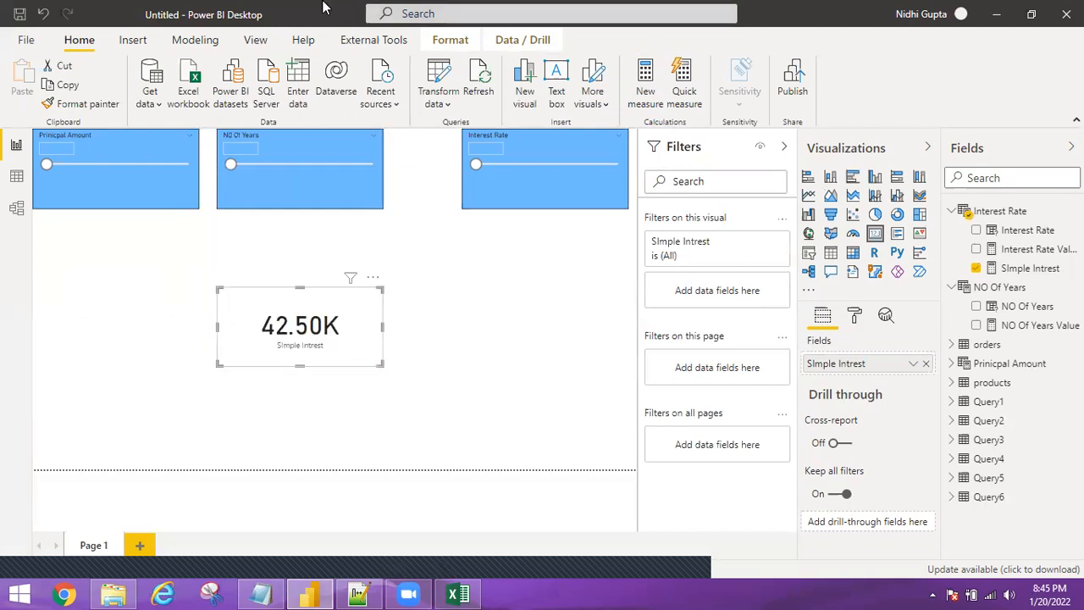
Copy the Prinicpal Amount slicer's light blue formatting onto the 42.50K card with Format painter.
{"action": "left_click", "coordinate": [1033, 17]}
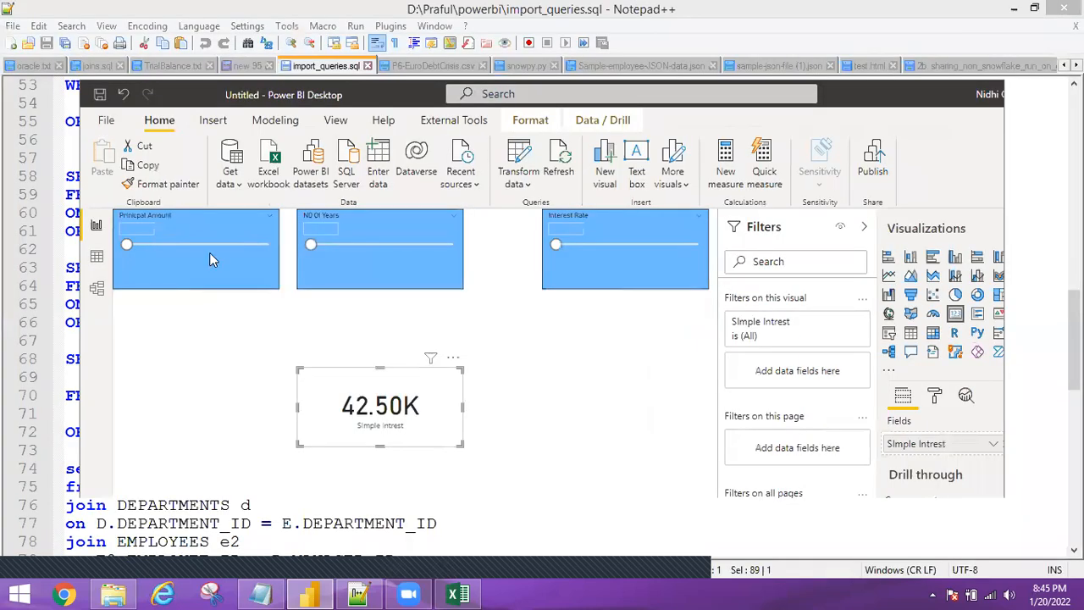
{"action": "left_click", "coordinate": [209, 253]}
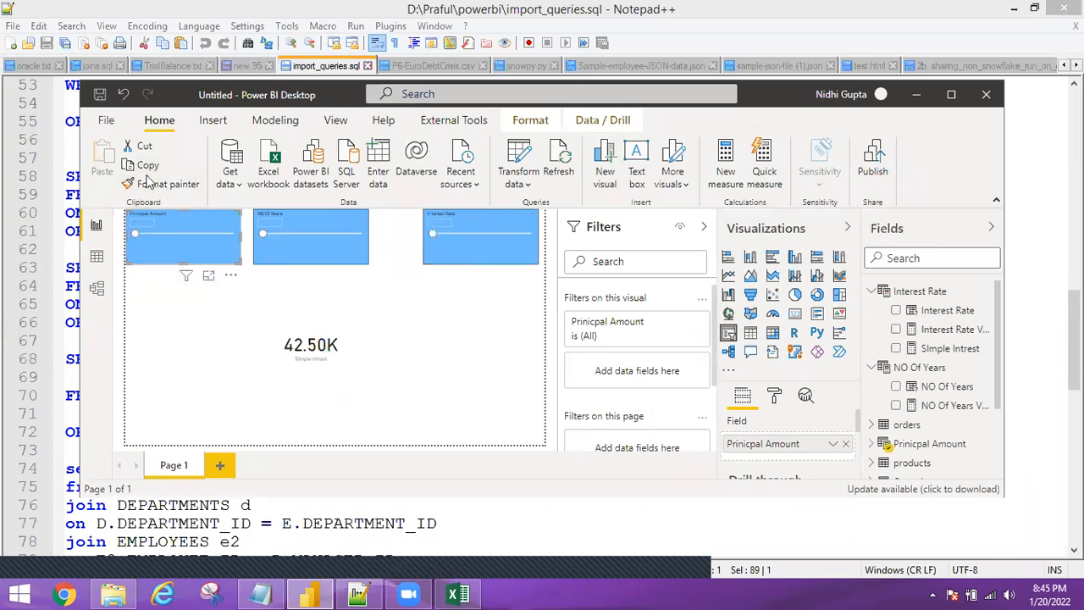
{"action": "left_click", "coordinate": [157, 186]}
{"action": "left_click", "coordinate": [345, 346]}
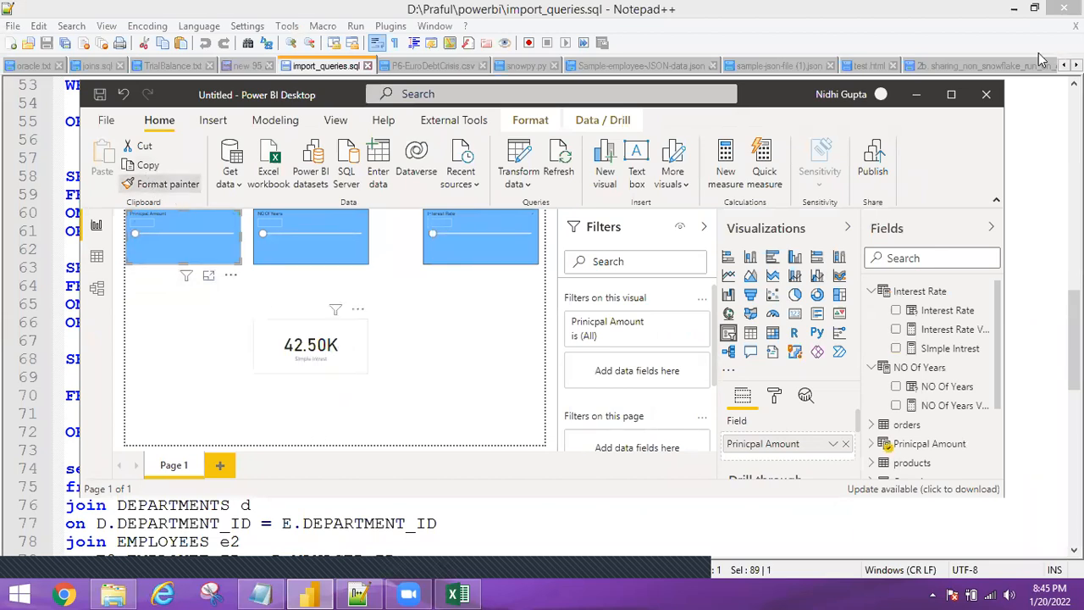
Collapse the Filters and Visualizations panes to give the report canvas more room.
{"action": "left_click", "coordinate": [952, 100]}
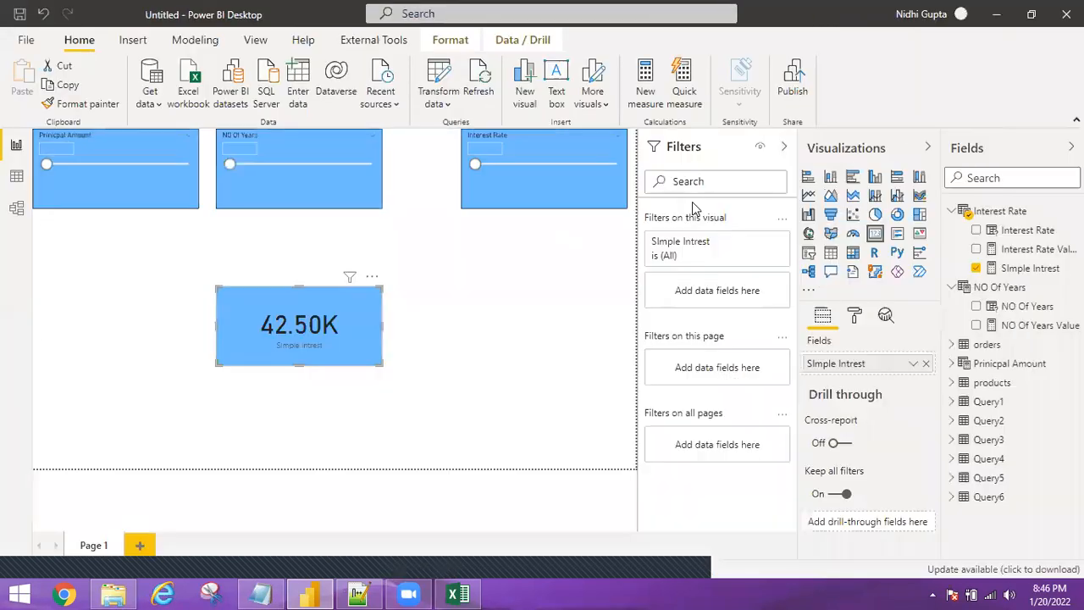
{"action": "left_click", "coordinate": [788, 150]}
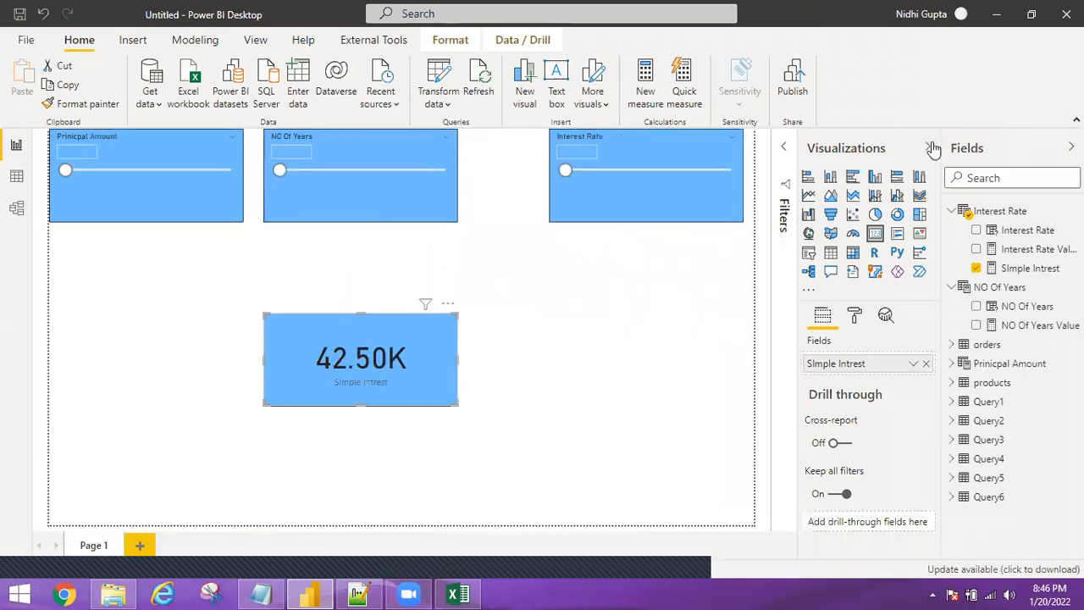
{"action": "left_click", "coordinate": [927, 148]}
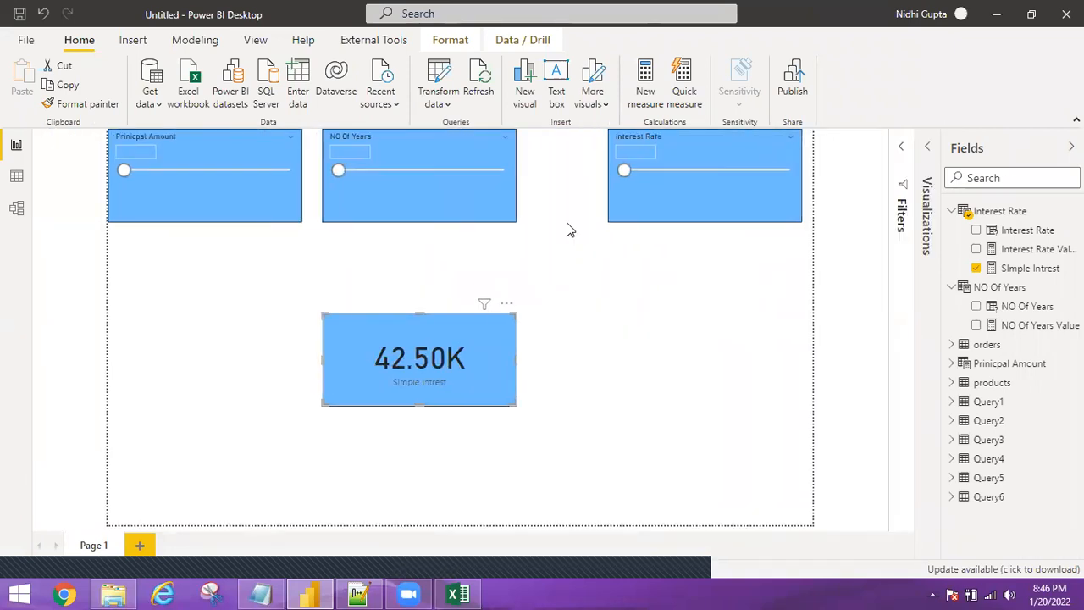
Set the slicers to principal 550000, 10 years and a 10.00 interest rate so Simple Interest shows 550.00K.
{"action": "left_click", "coordinate": [166, 171]}
{"action": "left_click", "coordinate": [338, 173]}
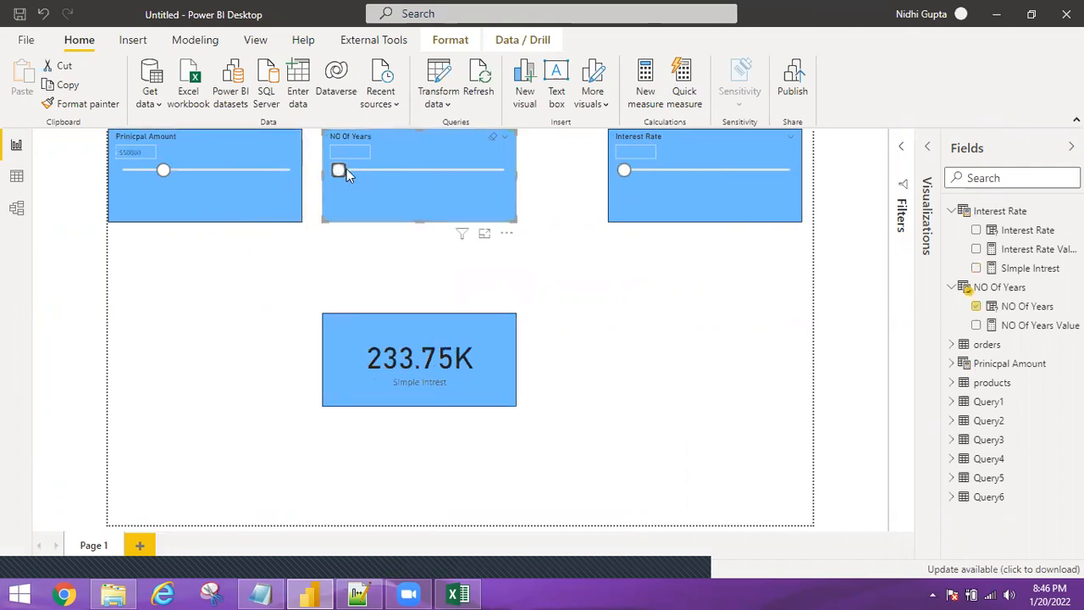
{"action": "left_click_drag", "start_coordinate": [339, 170], "coordinate": [394, 159]}
{"action": "left_click", "coordinate": [663, 173]}
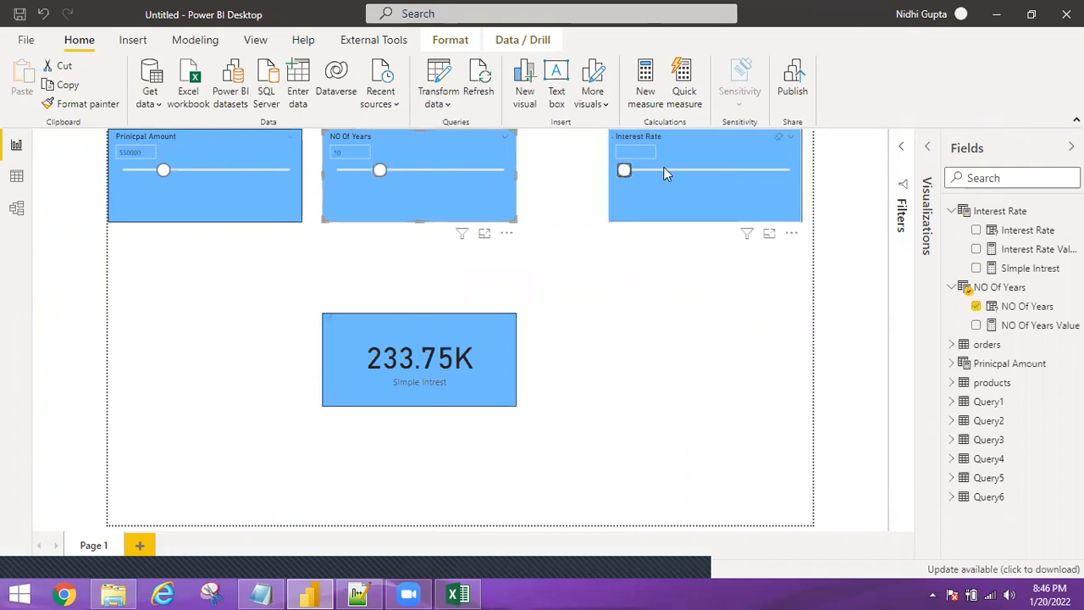
{"action": "left_click", "coordinate": [624, 171]}
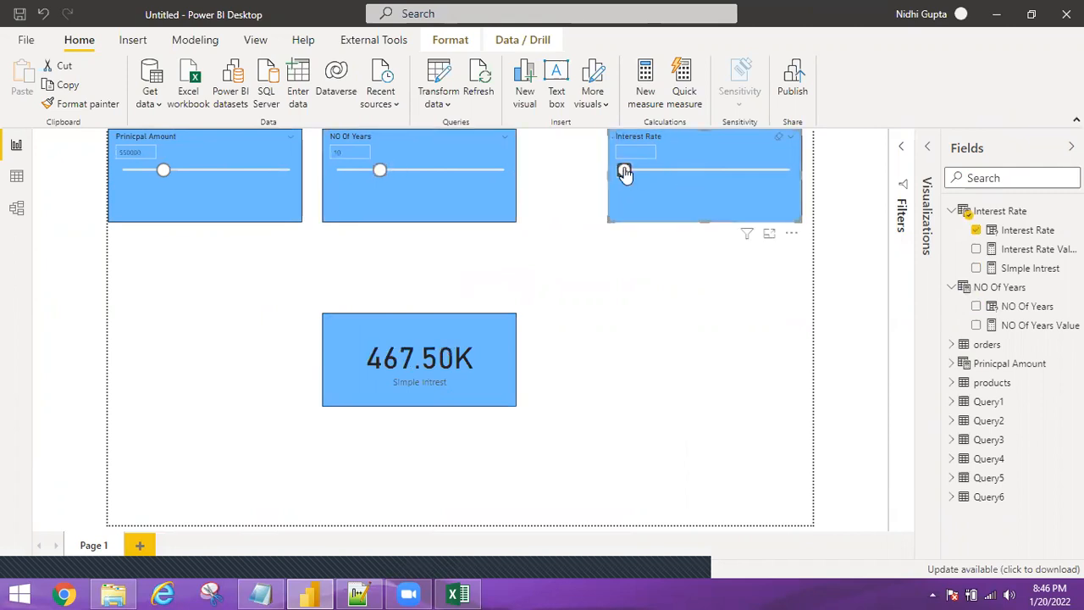
{"action": "left_click", "coordinate": [672, 172]}
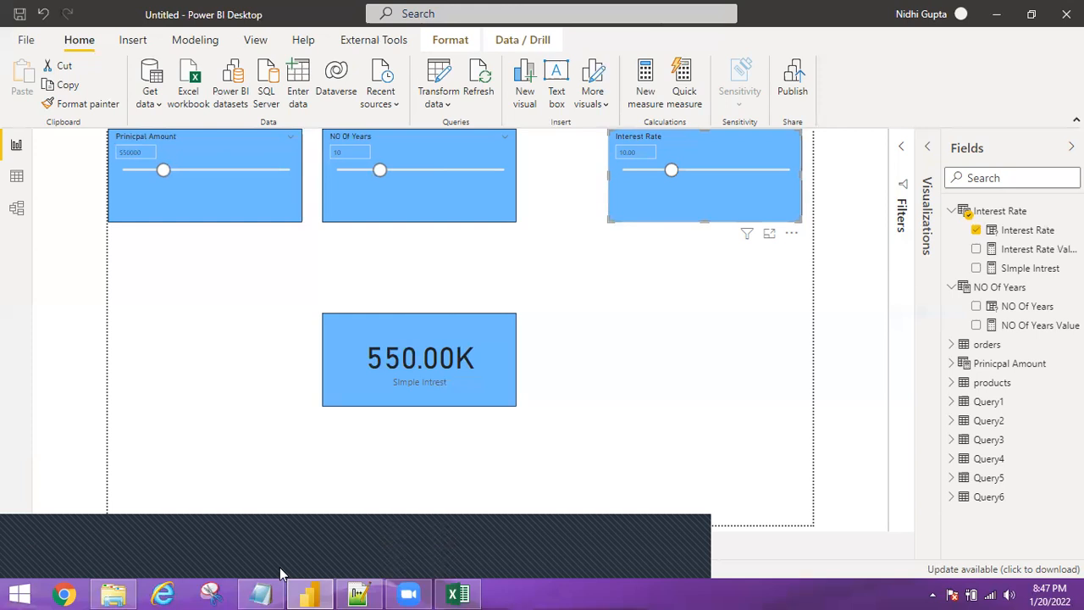
{"action": "left_click", "coordinate": [342, 551]}
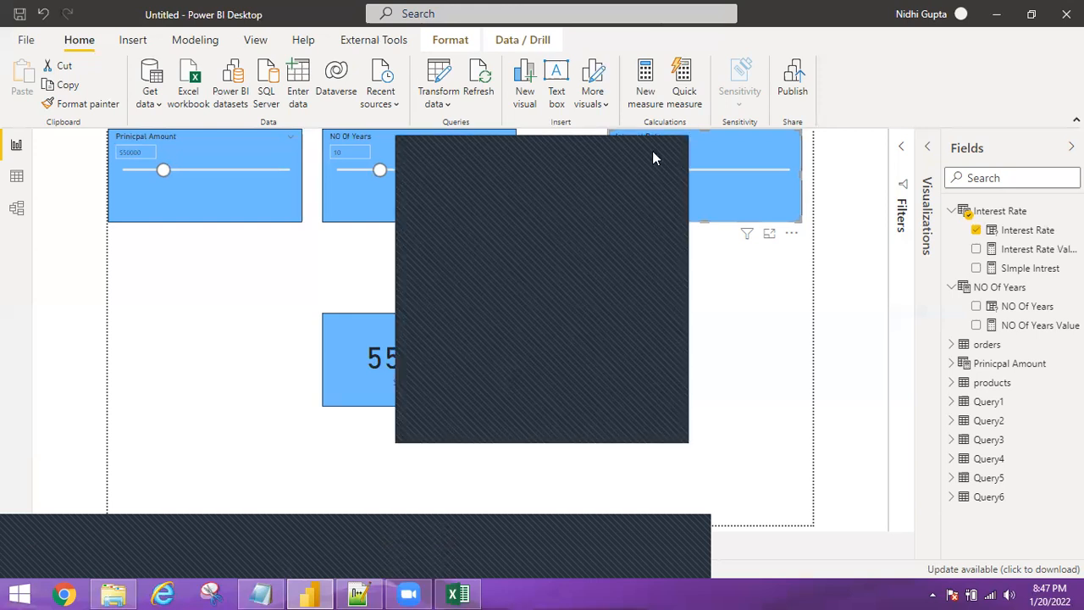
{"action": "left_click", "coordinate": [664, 138]}
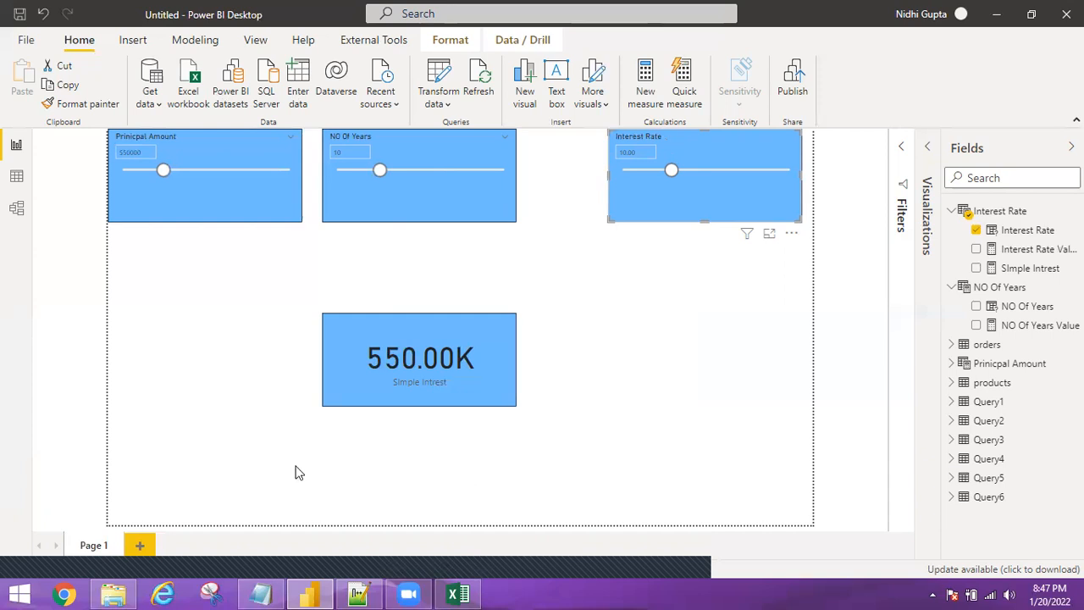
Search the Start screen for 'paint', launch Paint and maximize its window.
{"action": "left_click", "coordinate": [4, 593]}
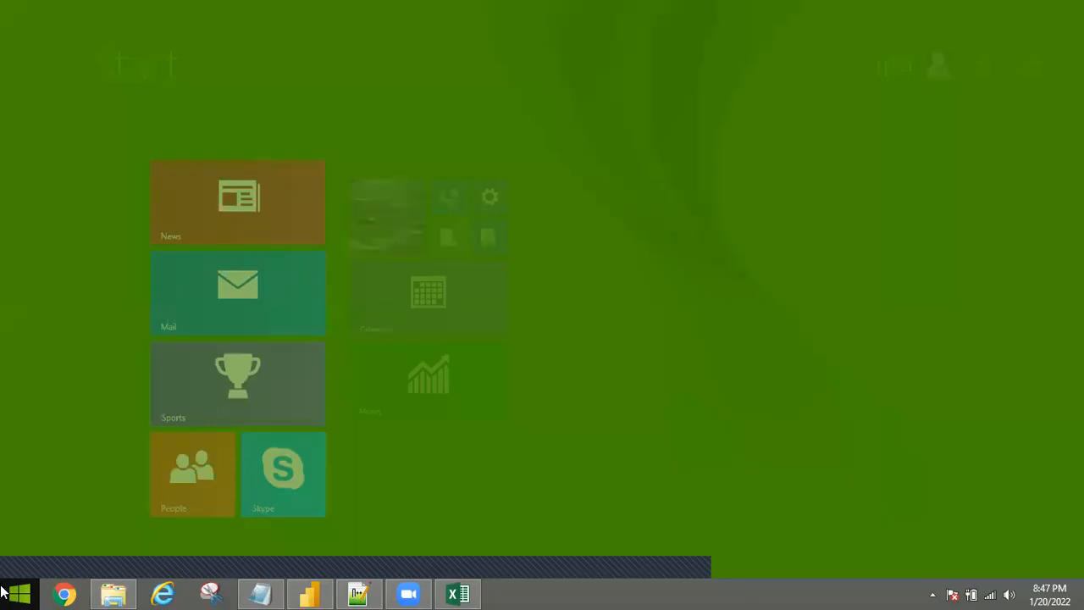
{"action": "type", "text": "pint"}
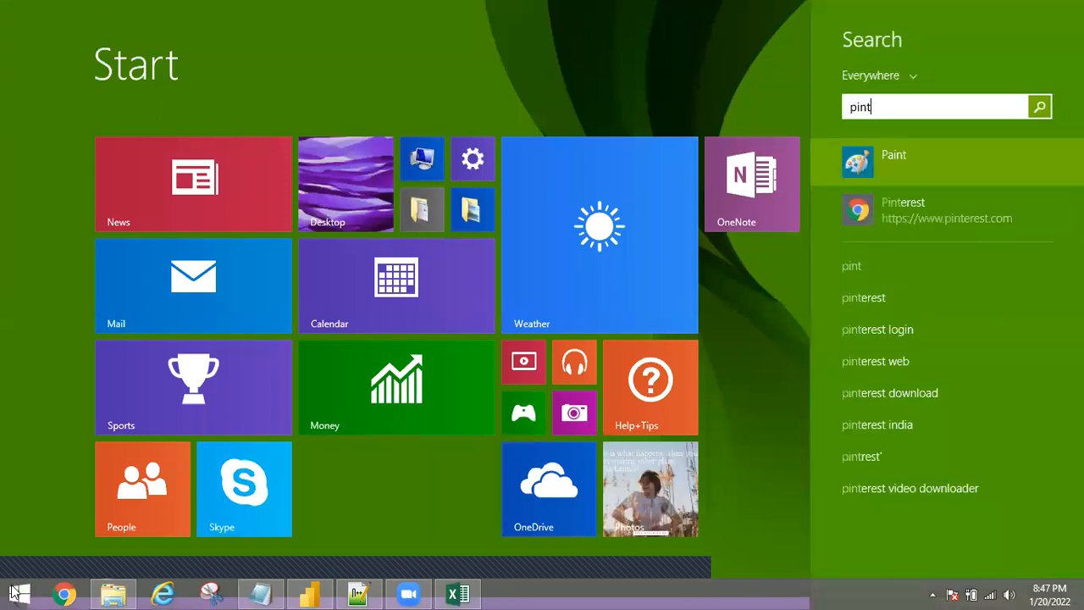
{"action": "key", "text": "BackSpace"}
{"action": "key", "text": "BackSpace"}
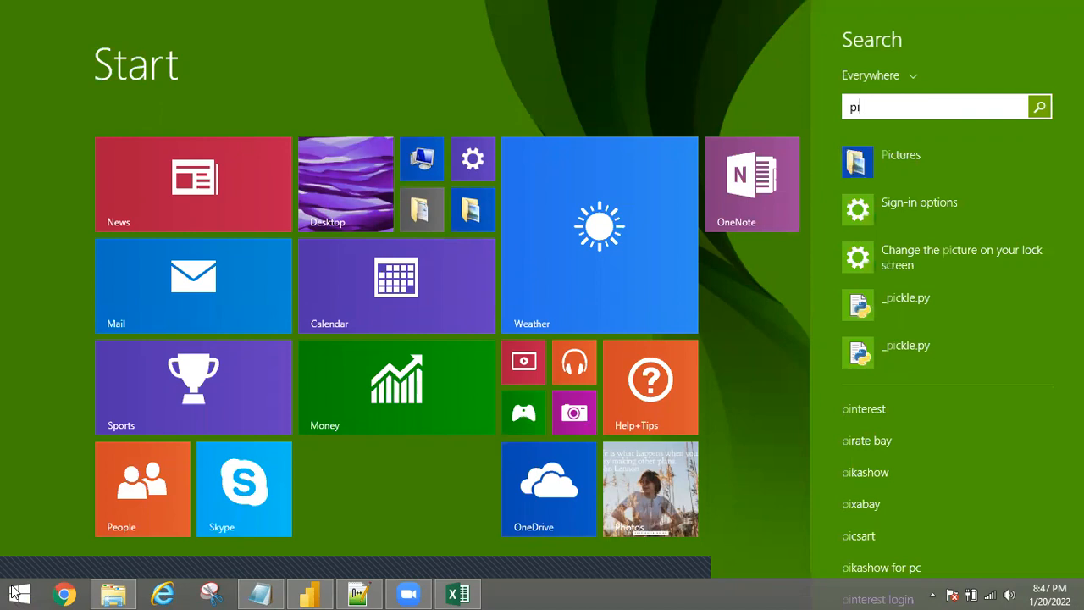
{"action": "type", "text": "aint"}
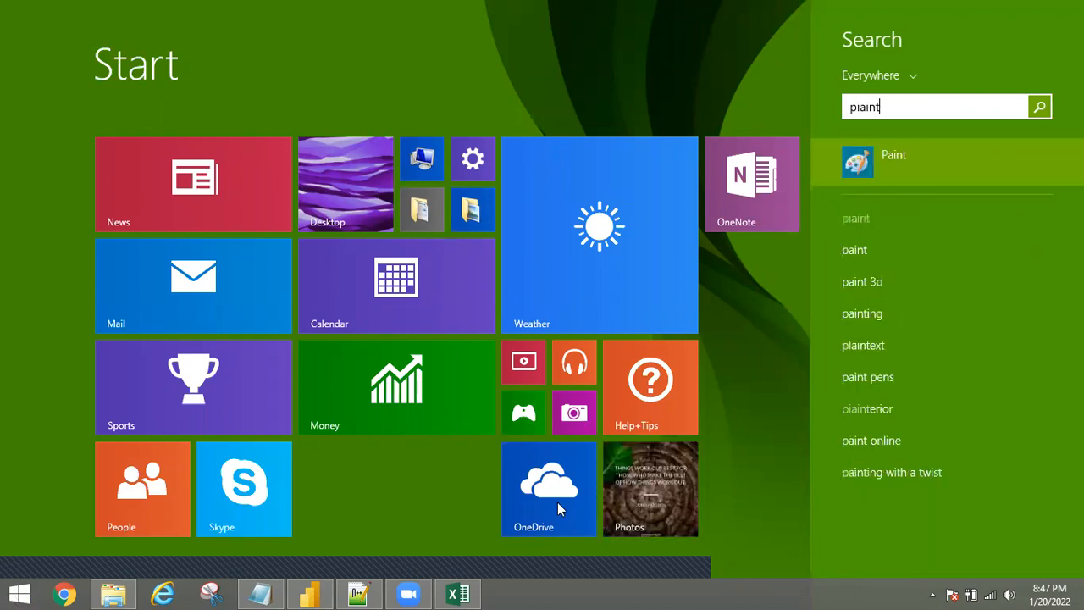
{"action": "left_click", "coordinate": [927, 172]}
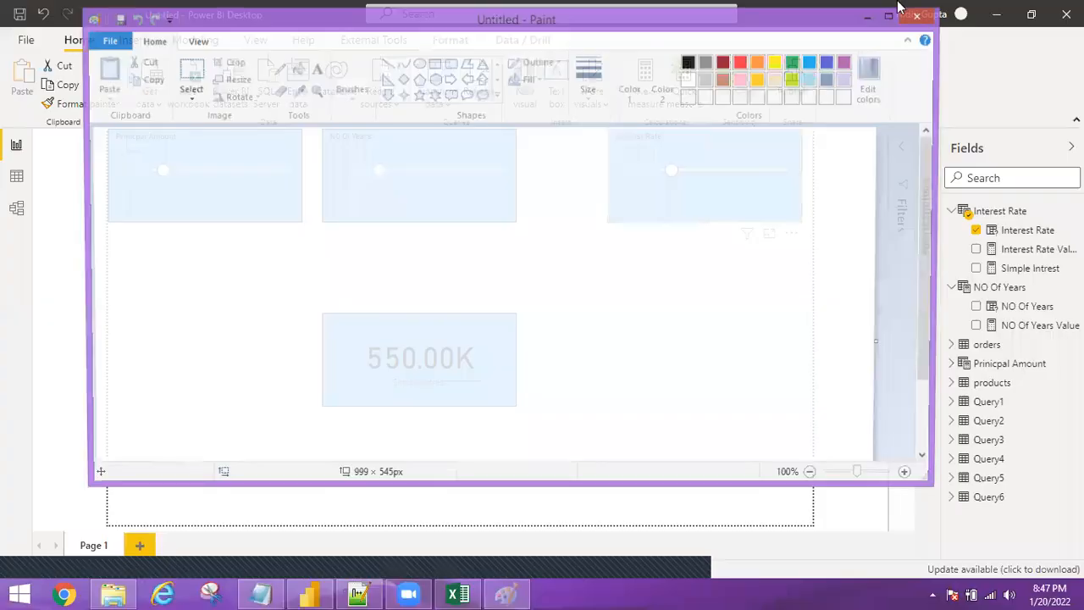
{"action": "left_click", "coordinate": [893, 14]}
Draw three rectangles on the canvas: lower left, lower right and top left.
{"action": "left_click", "coordinate": [350, 51]}
{"action": "left_click_drag", "start_coordinate": [28, 332], "coordinate": [147, 405]}
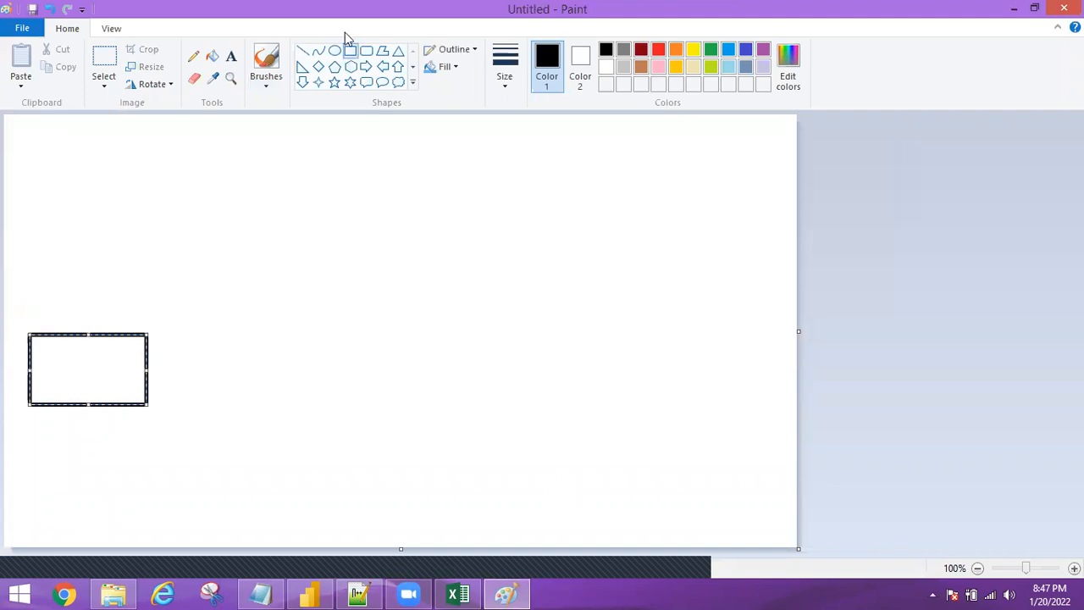
{"action": "left_click_drag", "start_coordinate": [404, 330], "coordinate": [542, 400]}
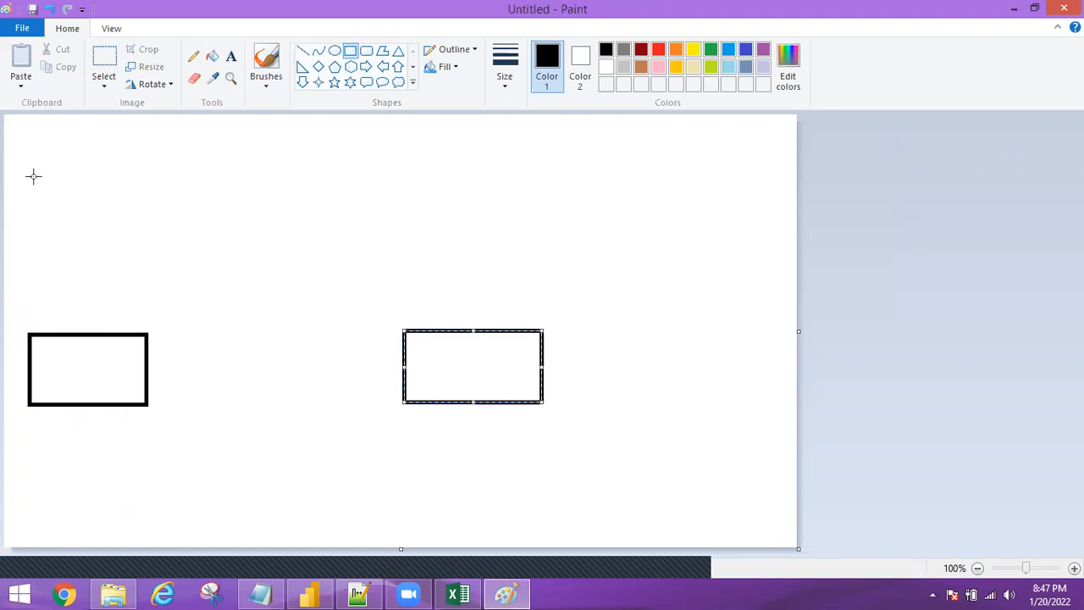
{"action": "left_click_drag", "start_coordinate": [33, 176], "coordinate": [147, 235]}
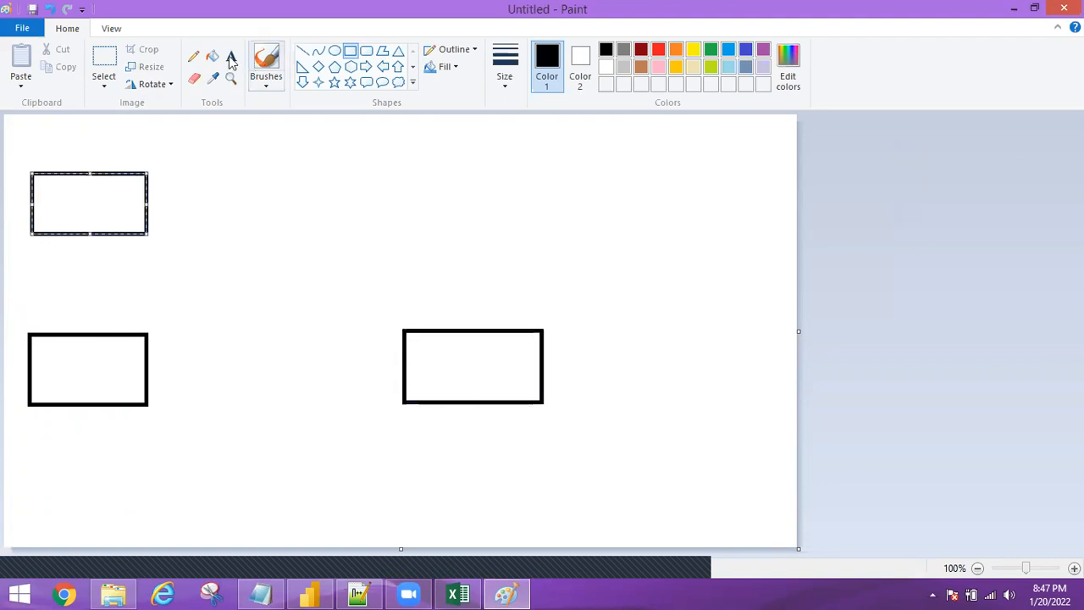
Label the boxes Database (top left), PBI Desktop (lower left) and PBI Service (right).
{"action": "left_click", "coordinate": [231, 57]}
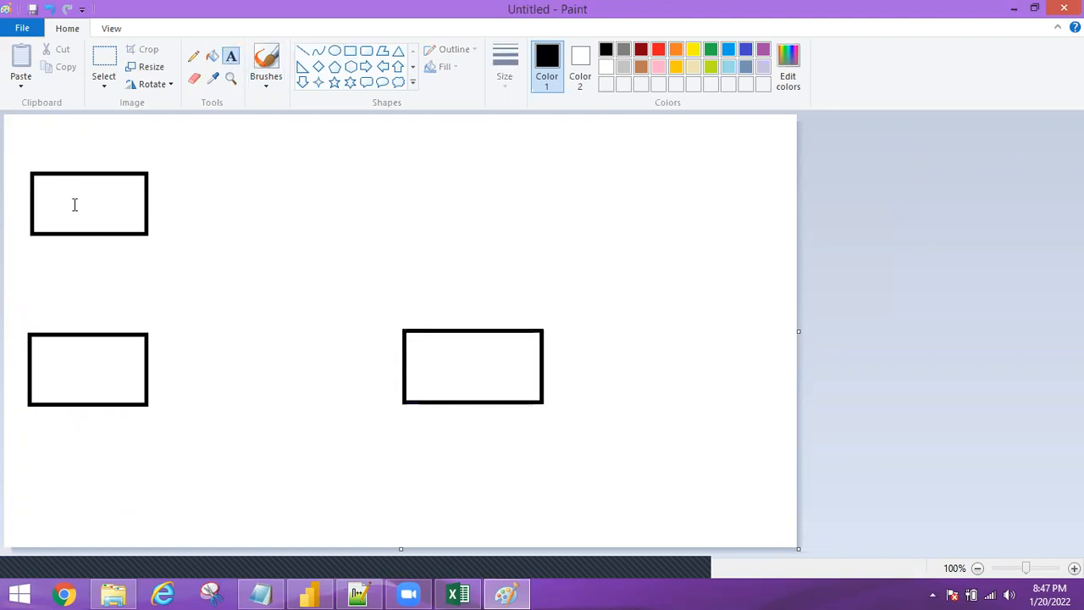
{"action": "left_click", "coordinate": [75, 204]}
{"action": "type", "text": "D"}
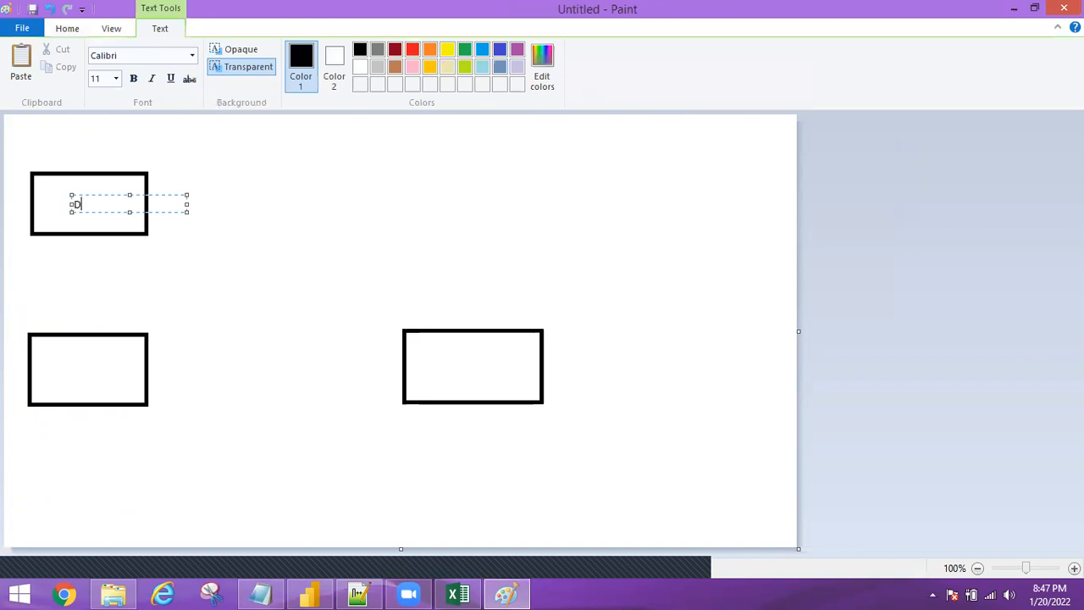
{"action": "type", "text": "atabase"}
{"action": "left_click", "coordinate": [37, 354]}
{"action": "left_click", "coordinate": [37, 354]}
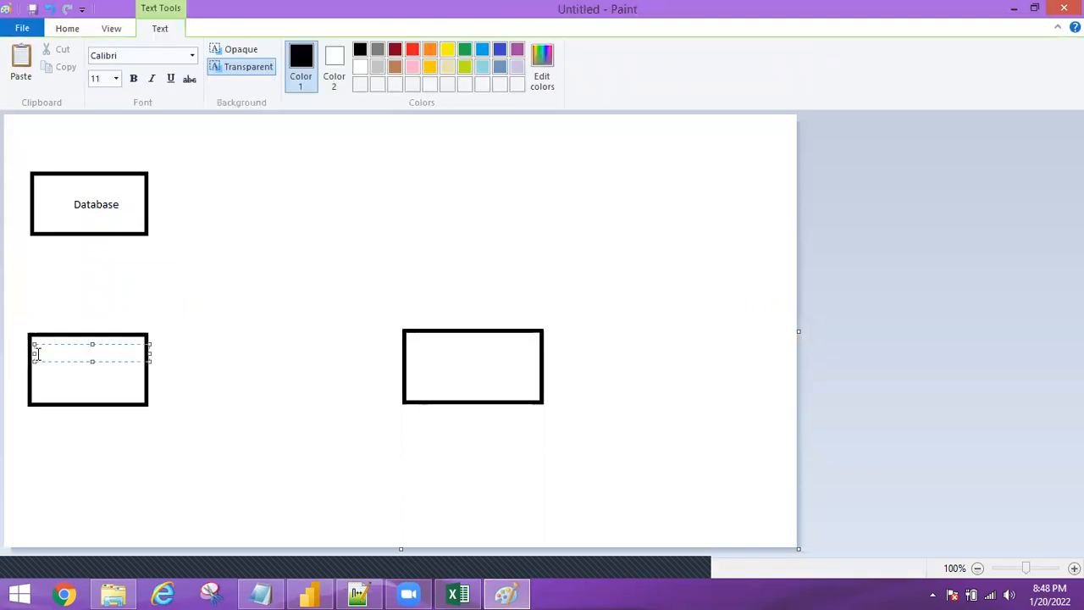
{"action": "type", "text": "PBI Desktop"}
{"action": "left_click", "coordinate": [425, 364]}
{"action": "left_click", "coordinate": [421, 354]}
{"action": "type", "text": "PBI Se"}
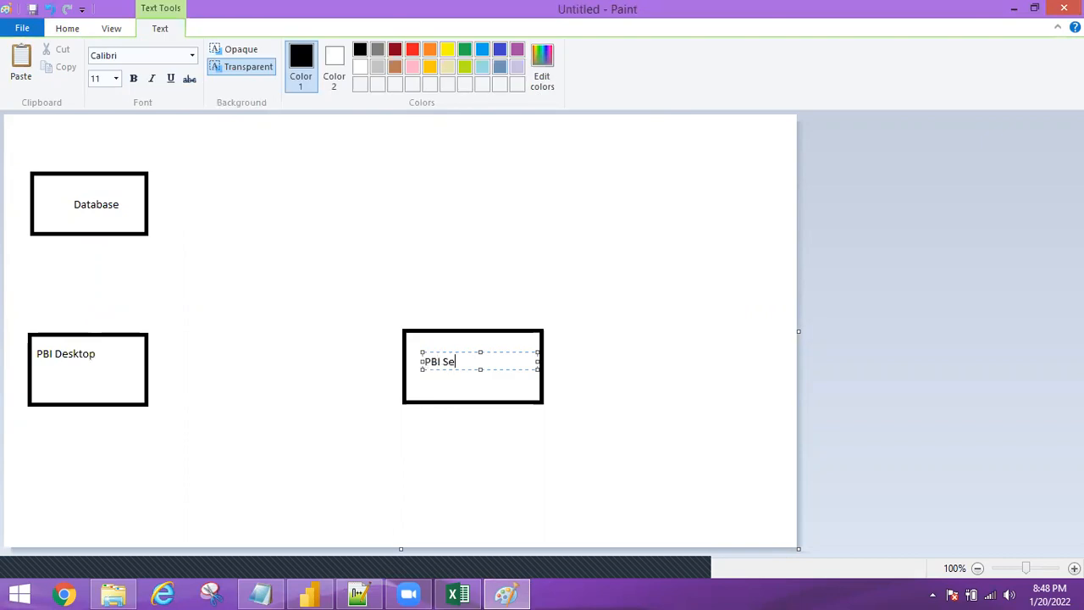
{"action": "type", "text": "rvice"}
{"action": "left_click", "coordinate": [112, 28]}
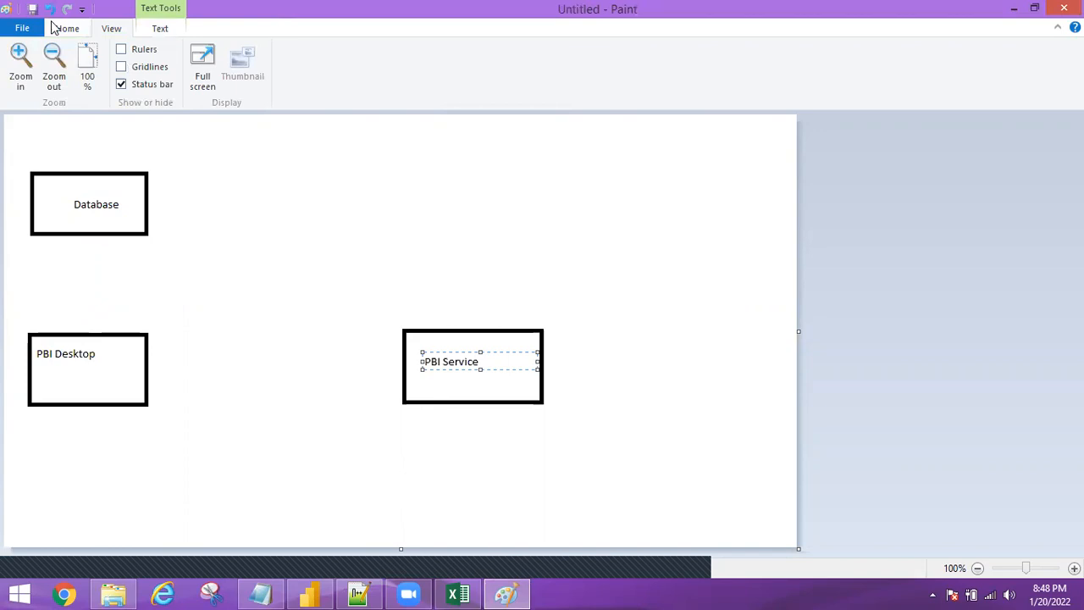
{"action": "scroll", "coordinate": [388, 84], "scroll_direction": "up", "scroll_amount": 1}
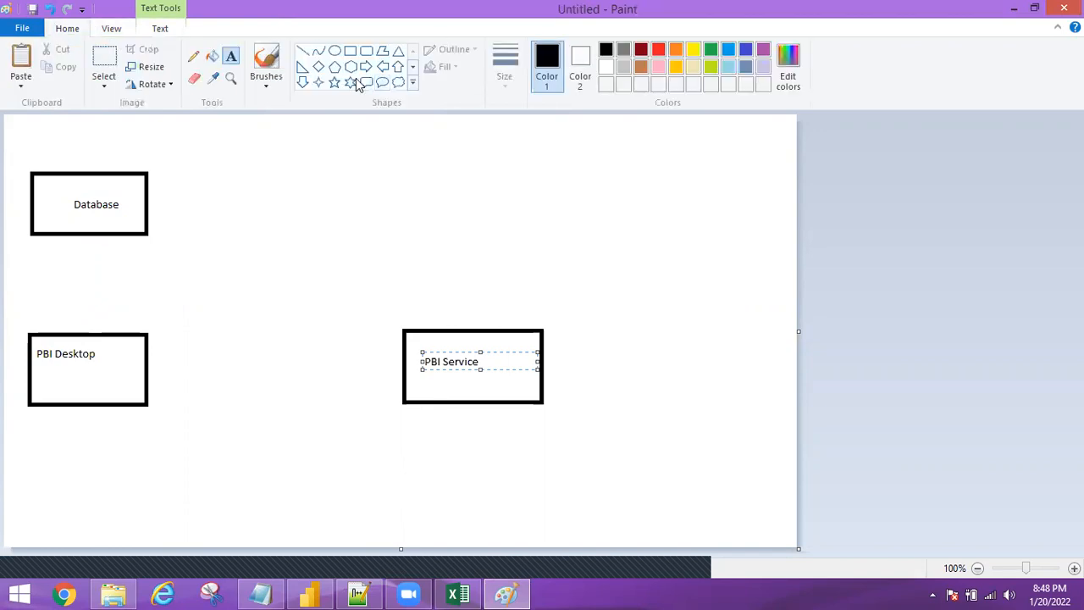
Draw a down arrow from Database to PBI Desktop and a right arrow from PBI Desktop to PBI Service.
{"action": "left_click", "coordinate": [302, 82]}
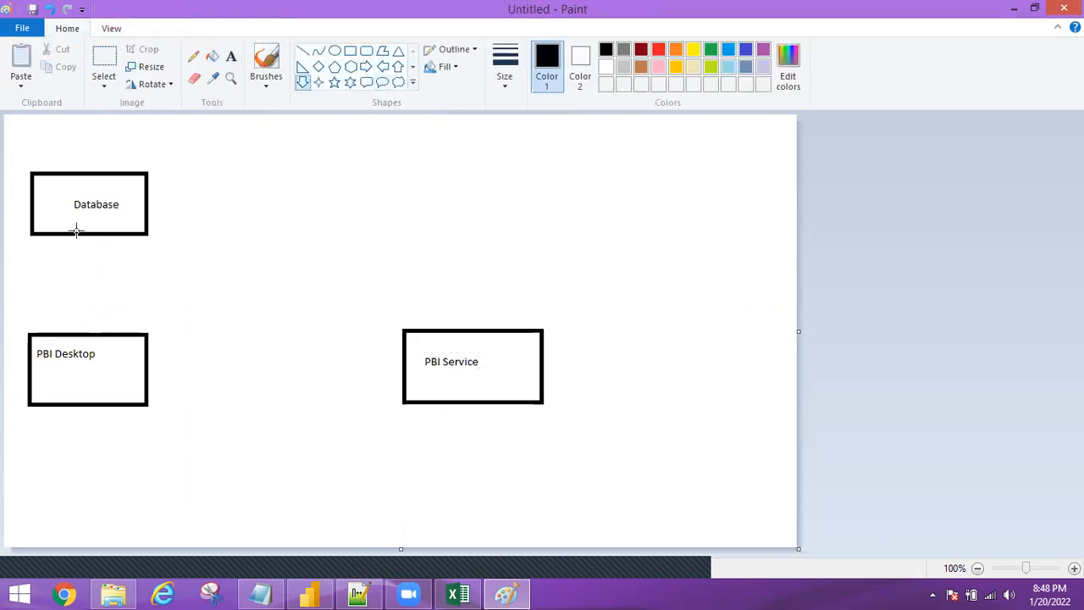
{"action": "mouse_move", "coordinate": [77, 230]}
{"action": "left_mouse_down"}
{"action": "mouse_move", "coordinate": [77, 310]}
{"action": "mouse_move", "coordinate": [99, 335]}
{"action": "left_mouse_up"}
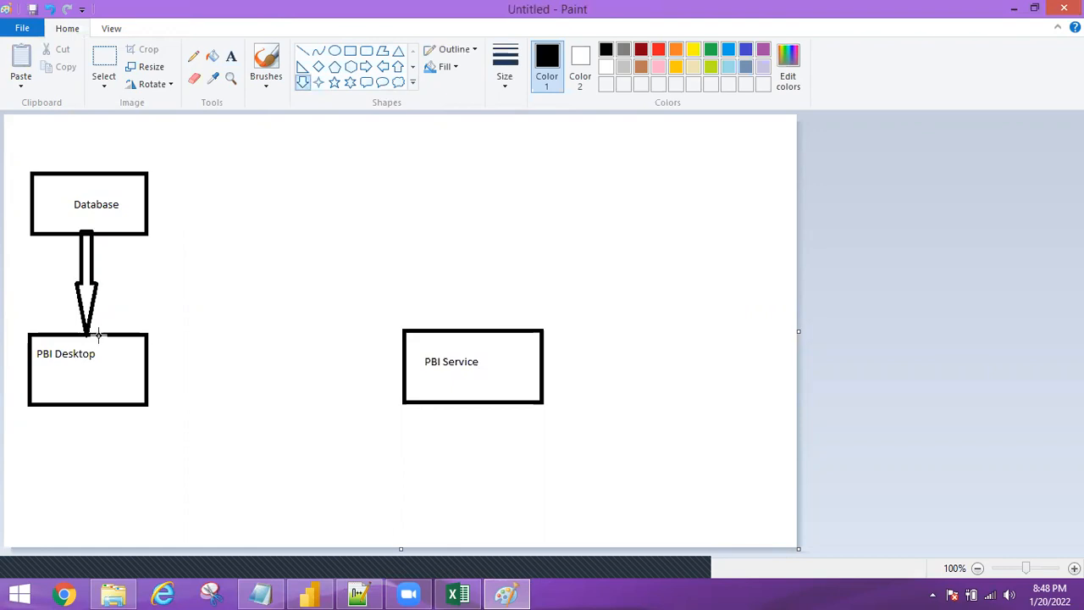
{"action": "left_click", "coordinate": [366, 68]}
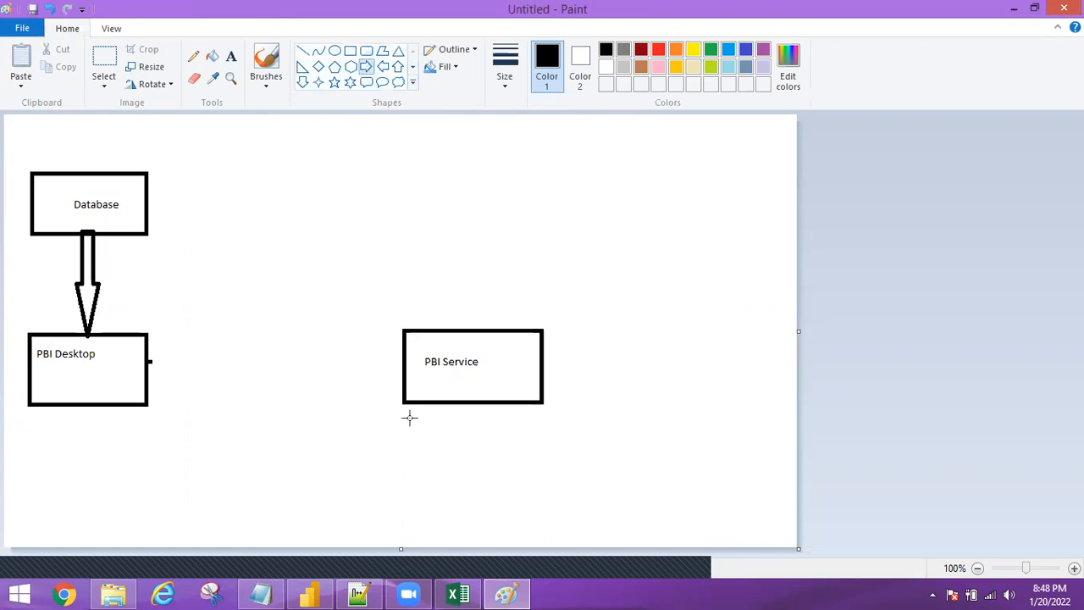
{"action": "left_click_drag", "start_coordinate": [149, 363], "coordinate": [398, 391]}
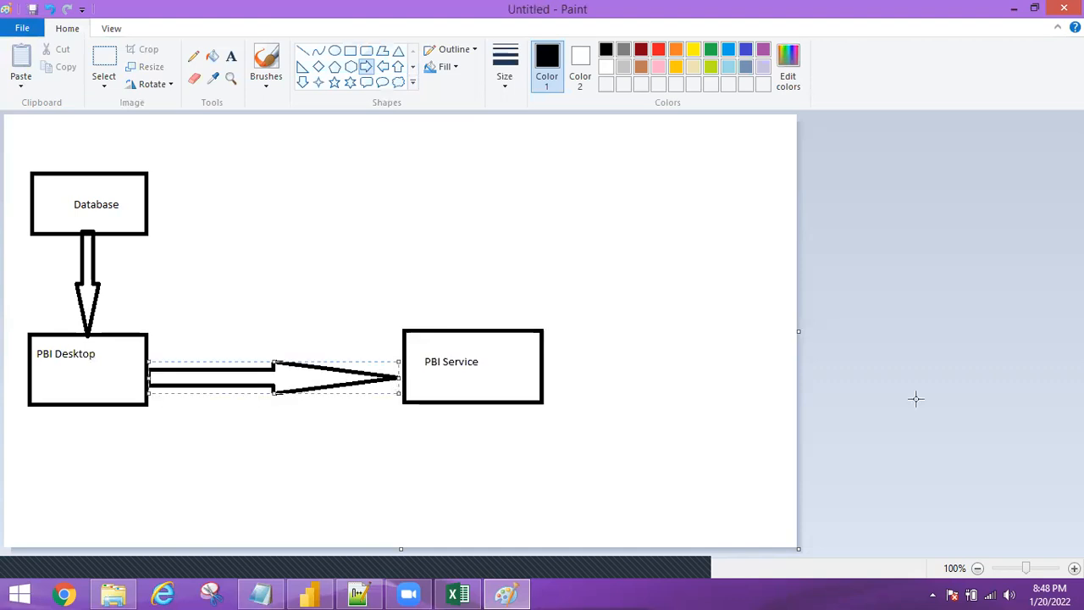
{"action": "left_click", "coordinate": [915, 399]}
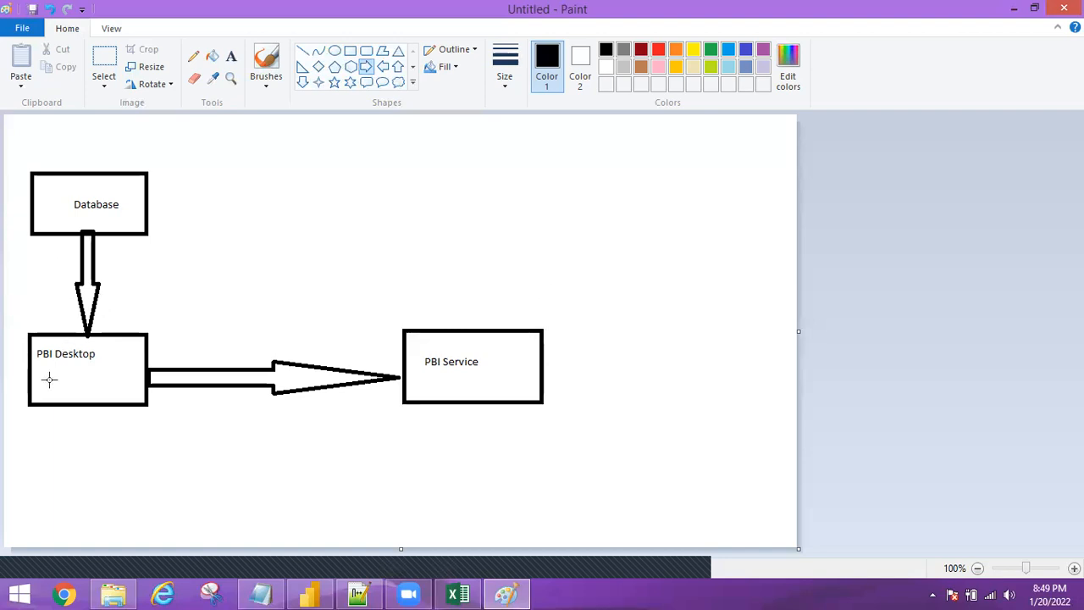
{"action": "left_click", "coordinate": [308, 596]}
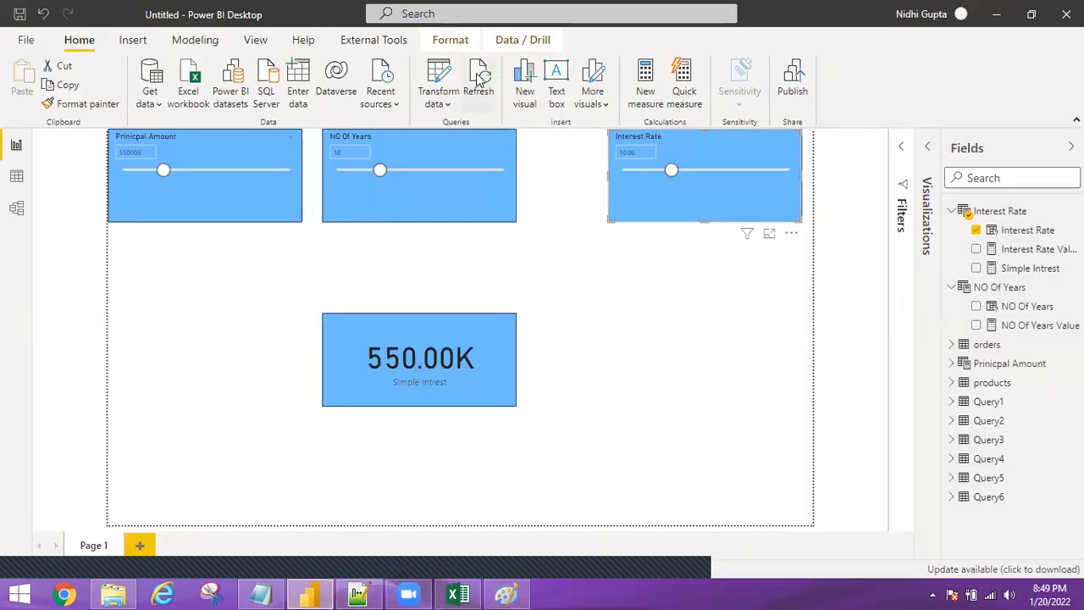
{"action": "left_click", "coordinate": [999, 13]}
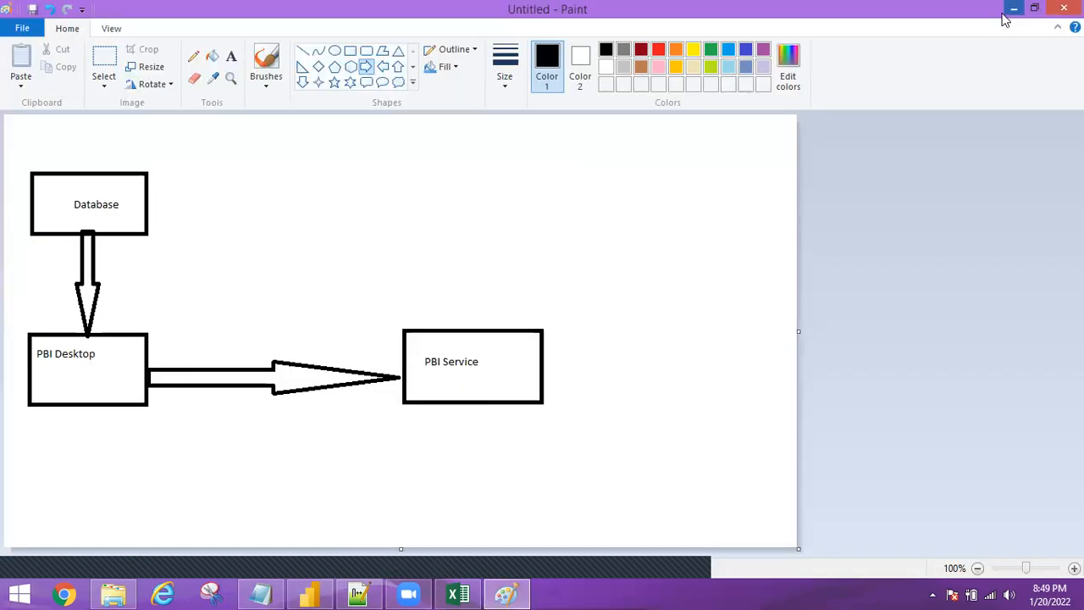
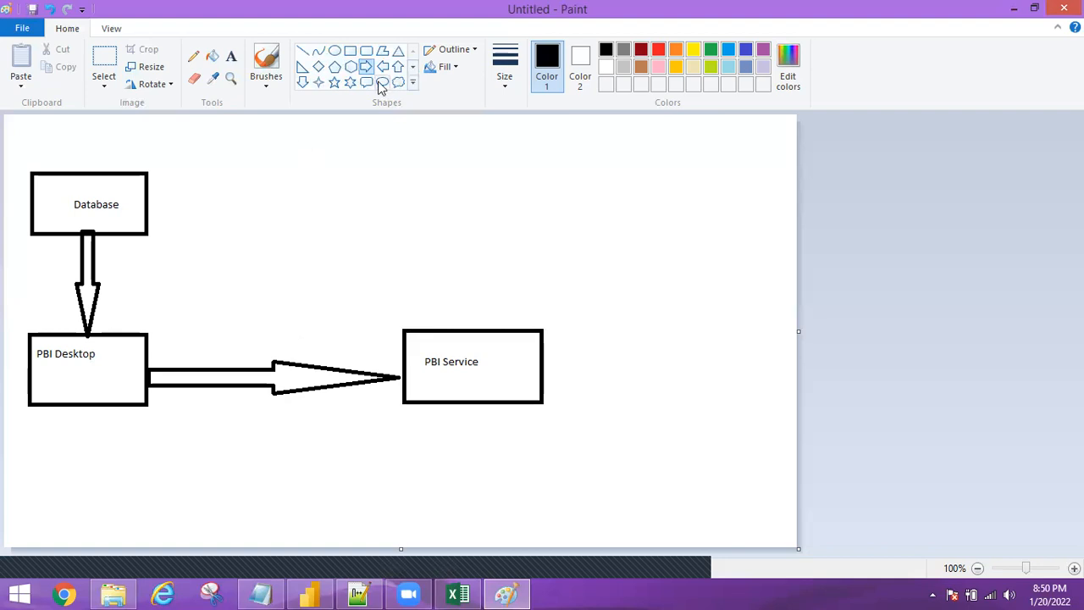
Draw a new box above PBI Service and label it Gateway.
{"action": "left_click", "coordinate": [351, 51]}
{"action": "left_click_drag", "start_coordinate": [362, 172], "coordinate": [502, 251]}
{"action": "left_click", "coordinate": [232, 56]}
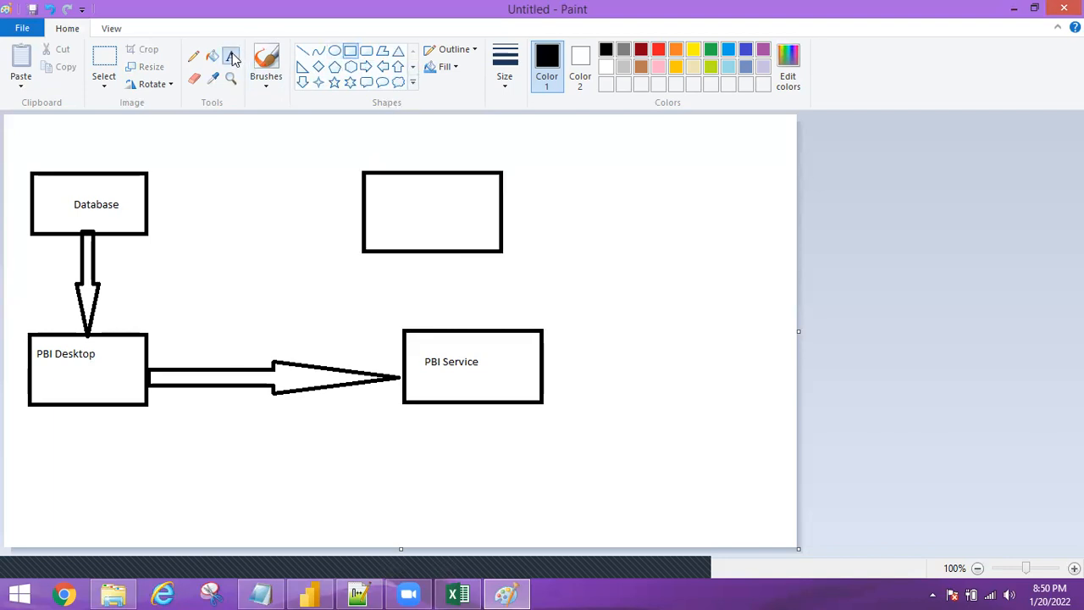
{"action": "left_click_drag", "start_coordinate": [388, 196], "coordinate": [478, 232]}
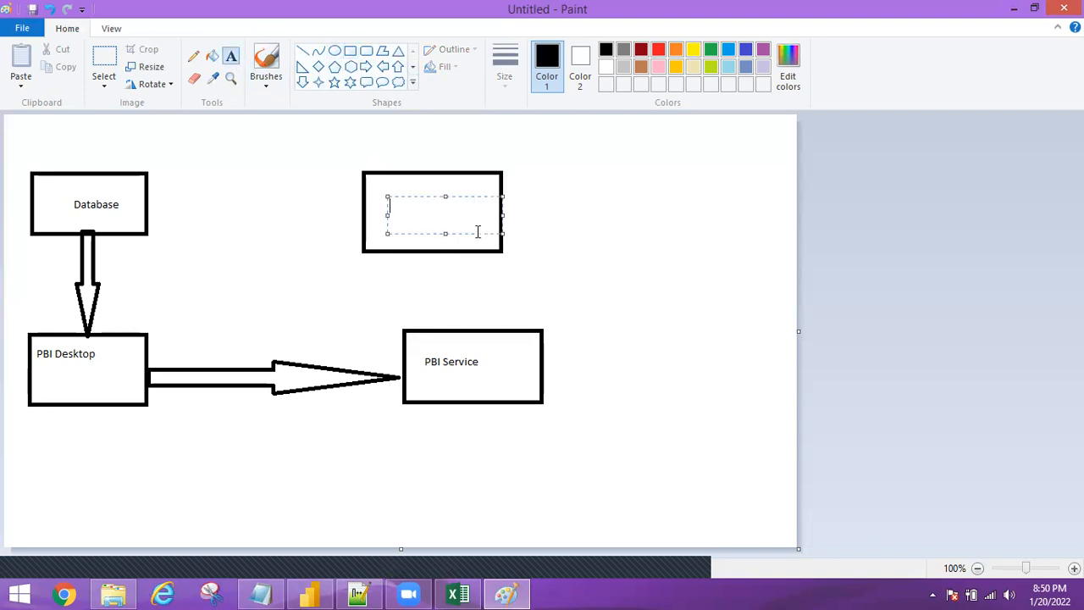
{"action": "type", "text": "Gateway"}
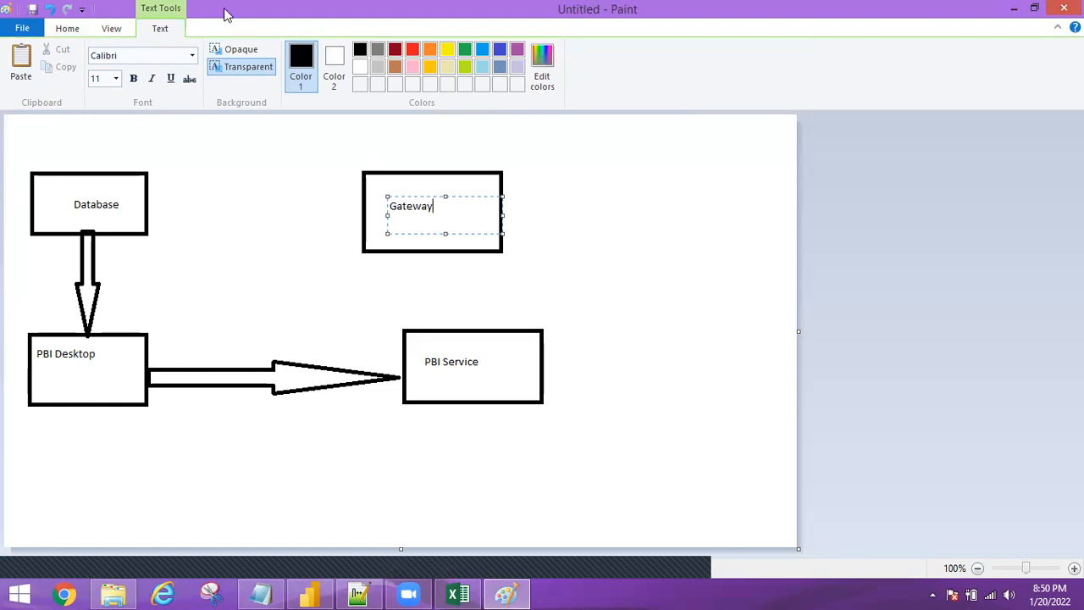
{"action": "left_click", "coordinate": [111, 28]}
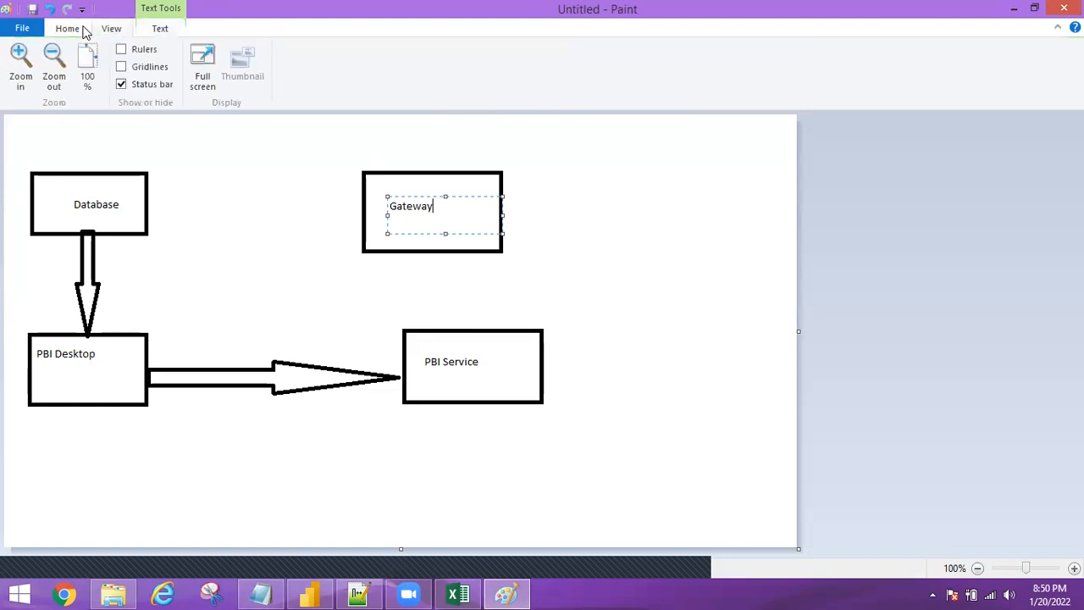
{"action": "left_click", "coordinate": [84, 30]}
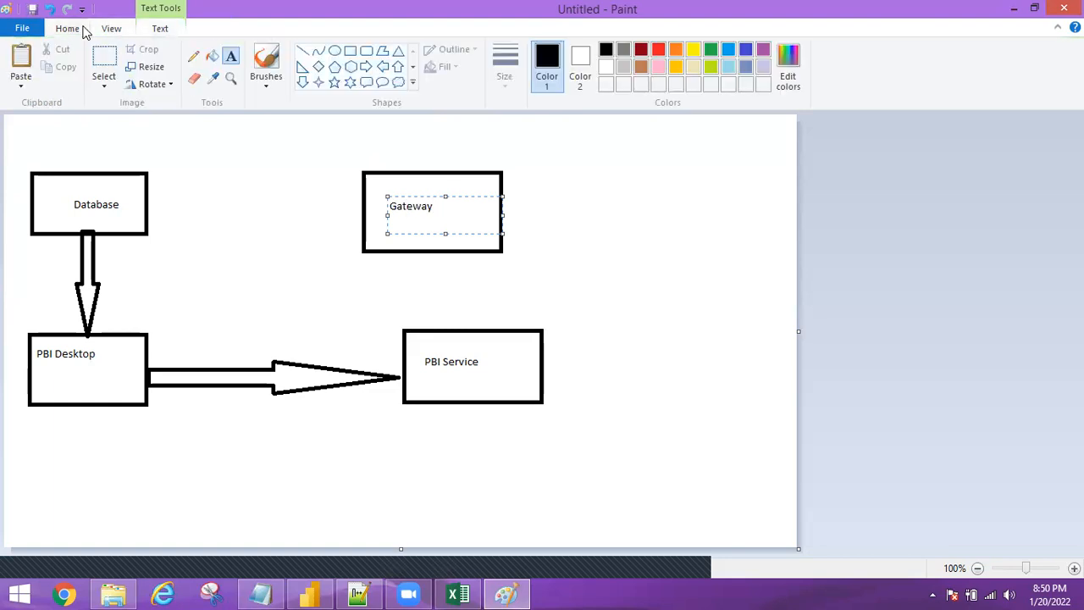
Draw a right arrow from Database to Gateway and a down arrow from Gateway to PBI Service.
{"action": "left_click", "coordinate": [366, 66]}
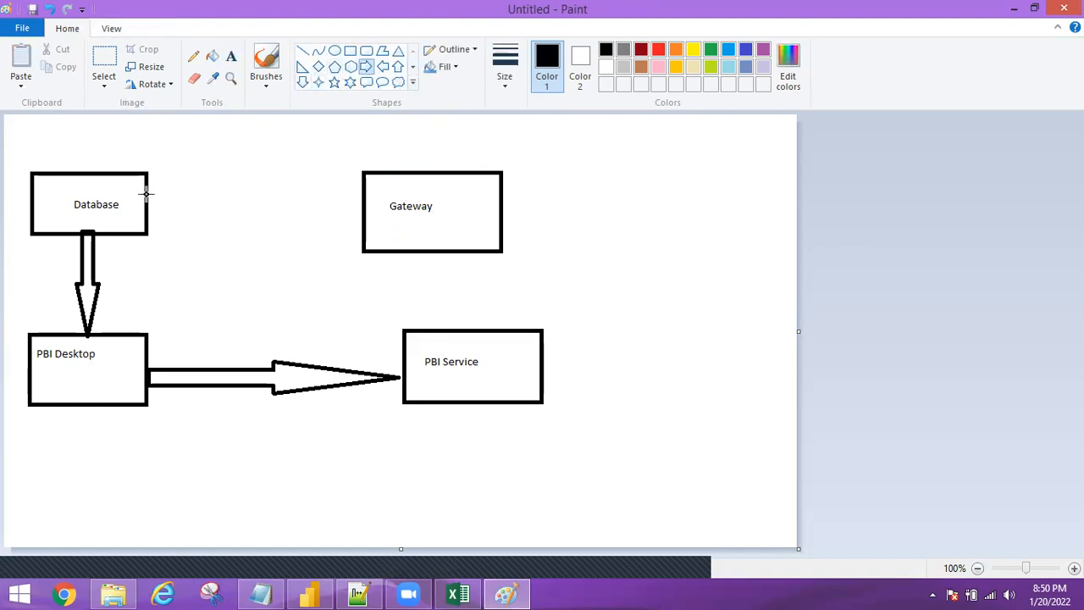
{"action": "left_click_drag", "start_coordinate": [149, 193], "coordinate": [364, 220]}
{"action": "left_click", "coordinate": [302, 82]}
{"action": "mouse_move", "coordinate": [453, 250]}
{"action": "left_mouse_down"}
{"action": "mouse_move", "coordinate": [452, 322]}
{"action": "mouse_move", "coordinate": [484, 328]}
{"action": "left_mouse_up"}
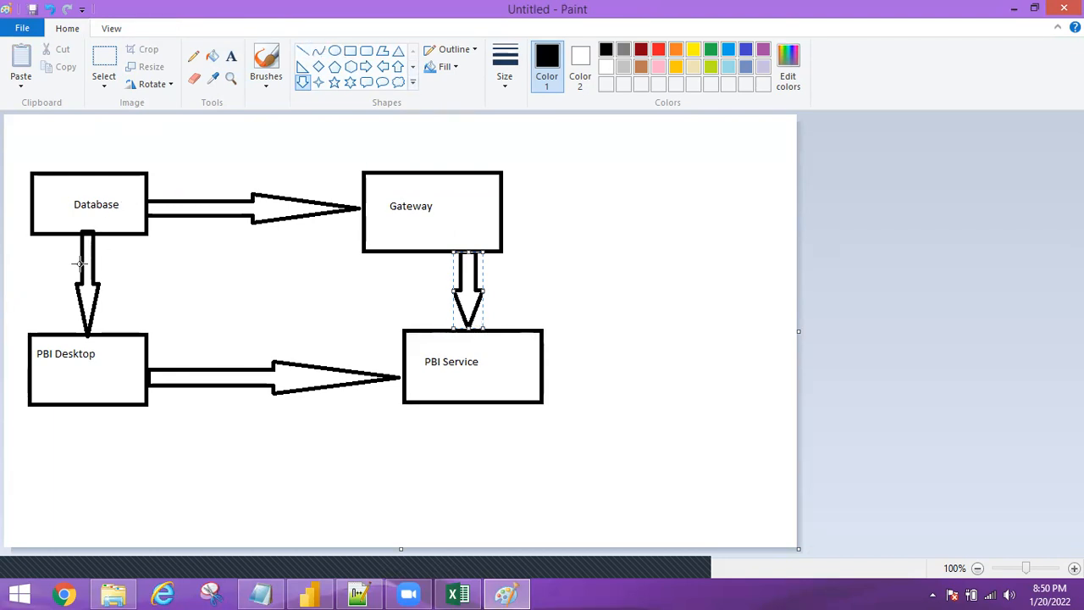
With the Pencil, cross out the Database-to-PBI Desktop arrow and trace Database into Gateway.
{"action": "left_click", "coordinate": [193, 59]}
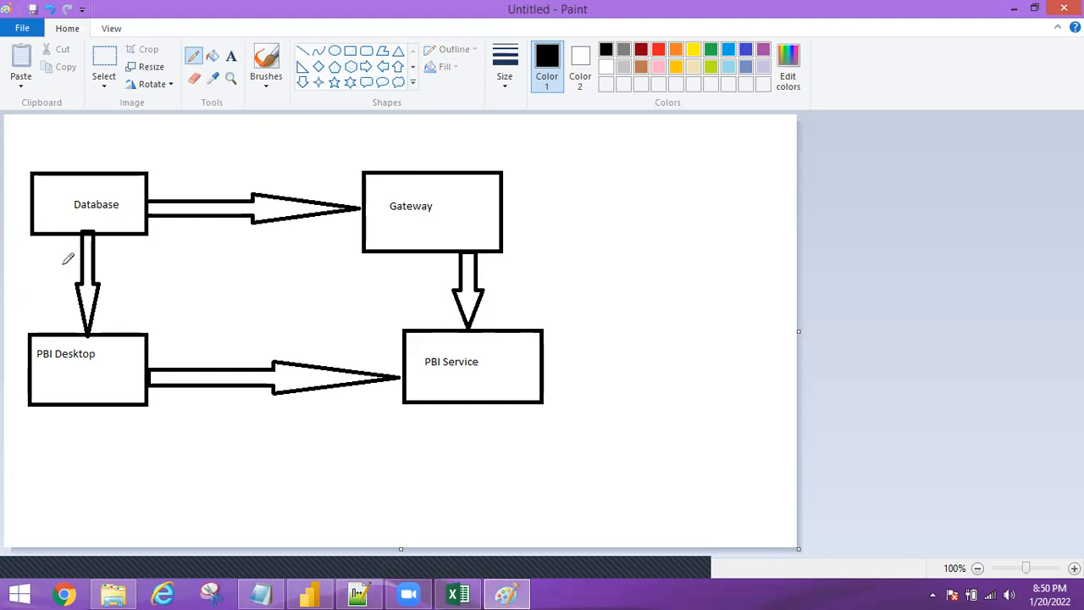
{"action": "left_click_drag", "start_coordinate": [59, 256], "coordinate": [142, 295]}
{"action": "left_click_drag", "start_coordinate": [126, 254], "coordinate": [54, 310]}
{"action": "mouse_move", "coordinate": [157, 203]}
{"action": "left_mouse_down"}
{"action": "mouse_move", "coordinate": [406, 199]}
{"action": "mouse_move", "coordinate": [437, 213]}
{"action": "mouse_move", "coordinate": [464, 259]}
{"action": "mouse_move", "coordinate": [473, 348]}
{"action": "mouse_move", "coordinate": [492, 367]}
{"action": "mouse_move", "coordinate": [493, 329]}
{"action": "left_mouse_up"}
{"action": "mouse_move", "coordinate": [181, 182]}
{"action": "left_mouse_down"}
{"action": "mouse_move", "coordinate": [146, 191]}
{"action": "mouse_move", "coordinate": [194, 223]}
{"action": "left_mouse_up"}
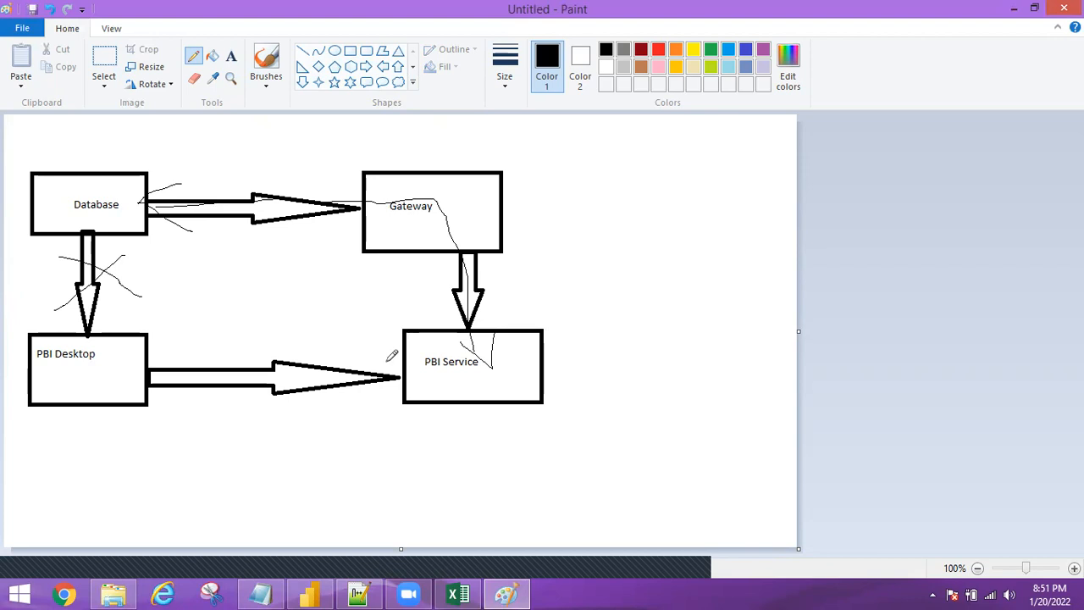
Trace the PBI Desktop-to-PBI Service and Database-to-Gateway paths, then close Paint without saving.
{"action": "mouse_move", "coordinate": [152, 373]}
{"action": "left_mouse_down"}
{"action": "mouse_move", "coordinate": [356, 356]}
{"action": "mouse_move", "coordinate": [441, 378]}
{"action": "mouse_move", "coordinate": [412, 383]}
{"action": "left_mouse_up"}
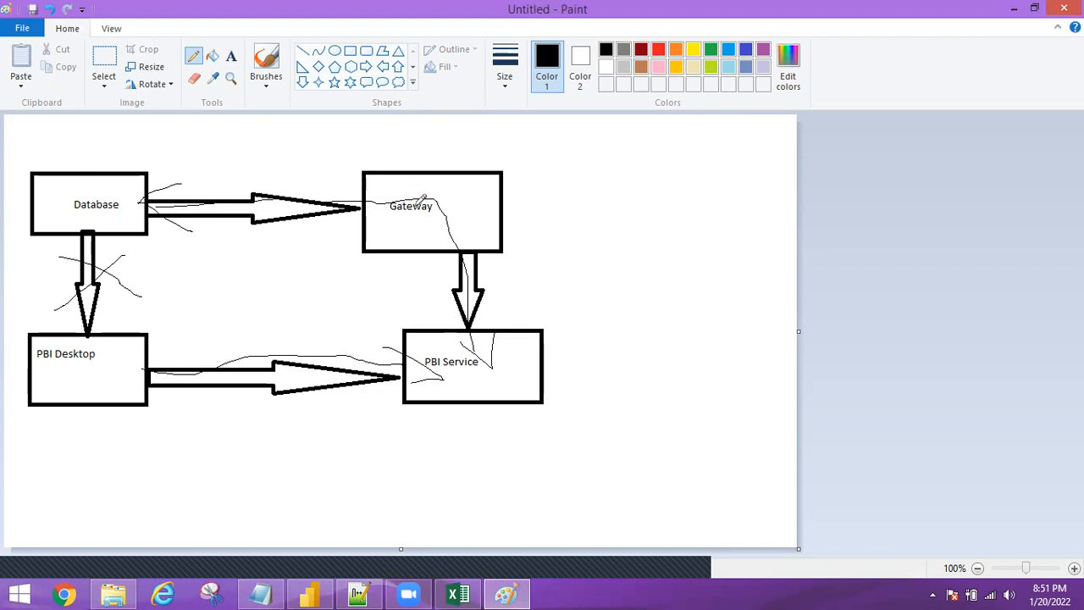
{"action": "left_click_drag", "start_coordinate": [92, 191], "coordinate": [363, 224]}
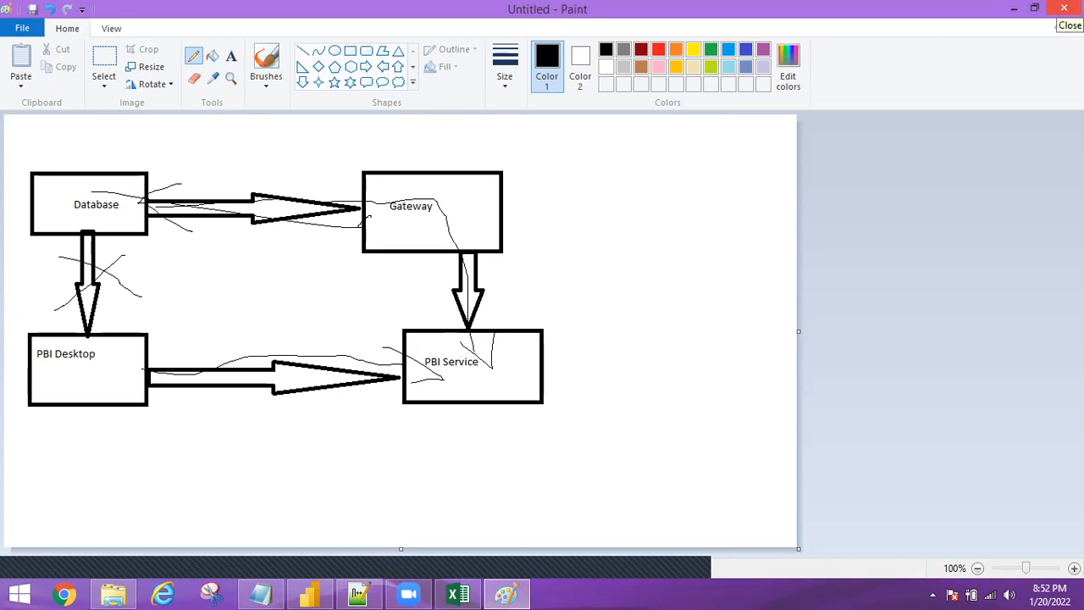
{"action": "left_click", "coordinate": [1059, 9]}
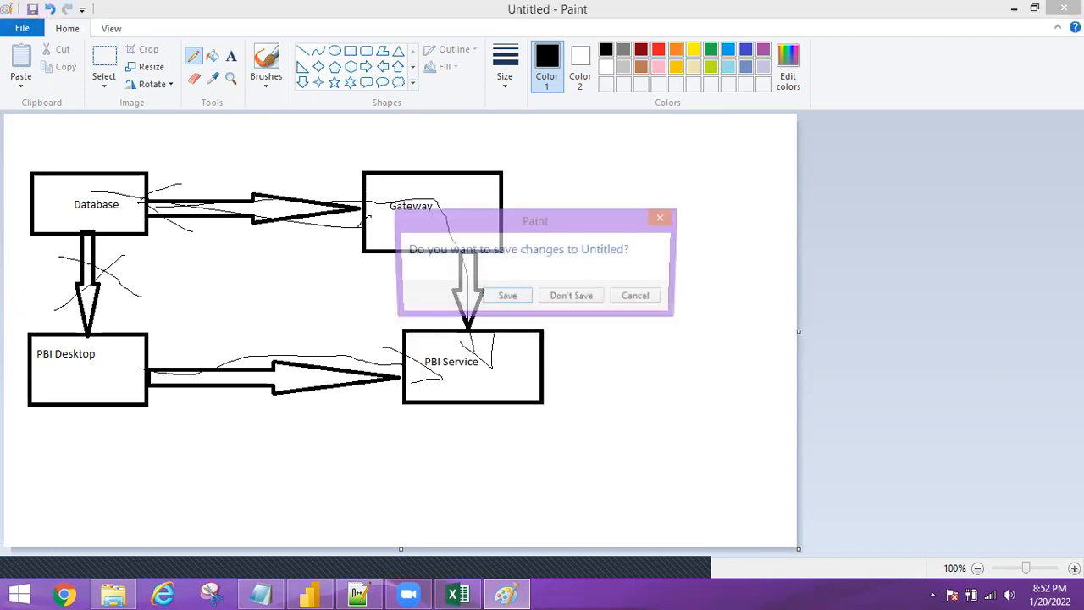
{"action": "left_click", "coordinate": [585, 295]}
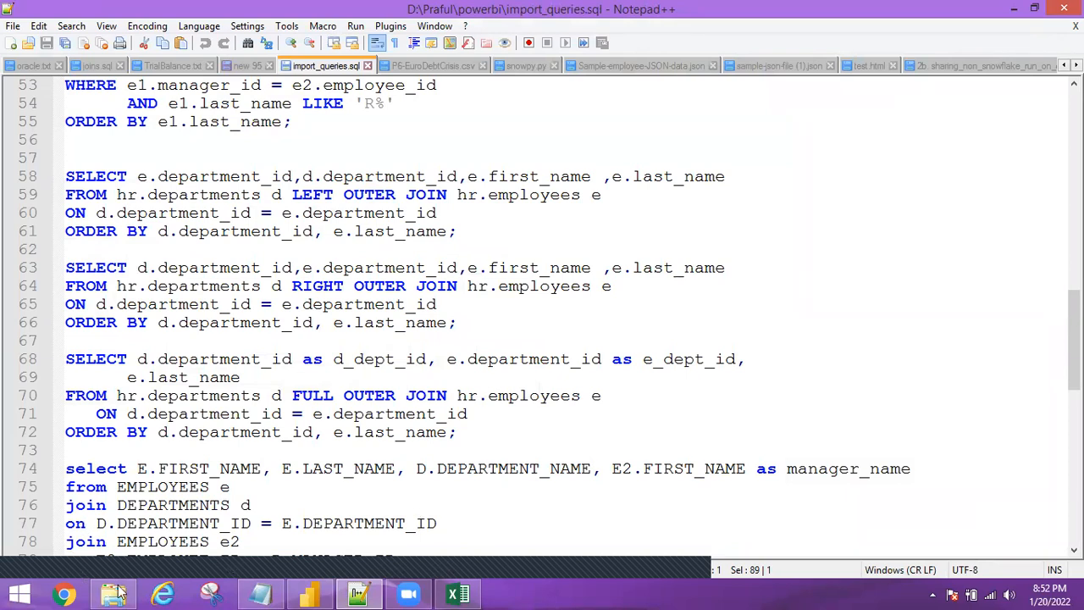
{"action": "mouse_move", "coordinate": [119, 593]}
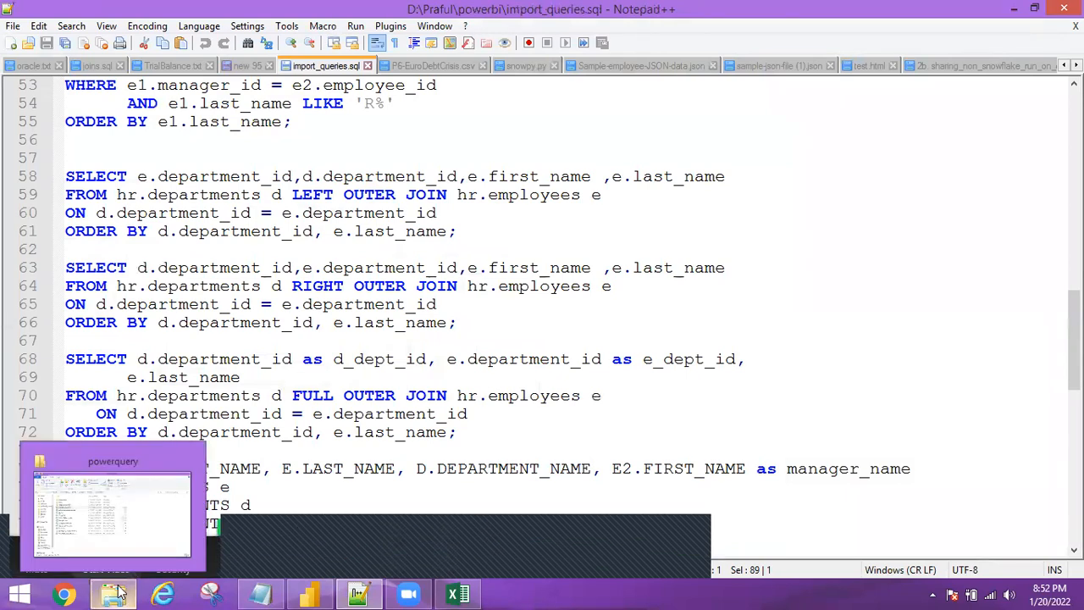